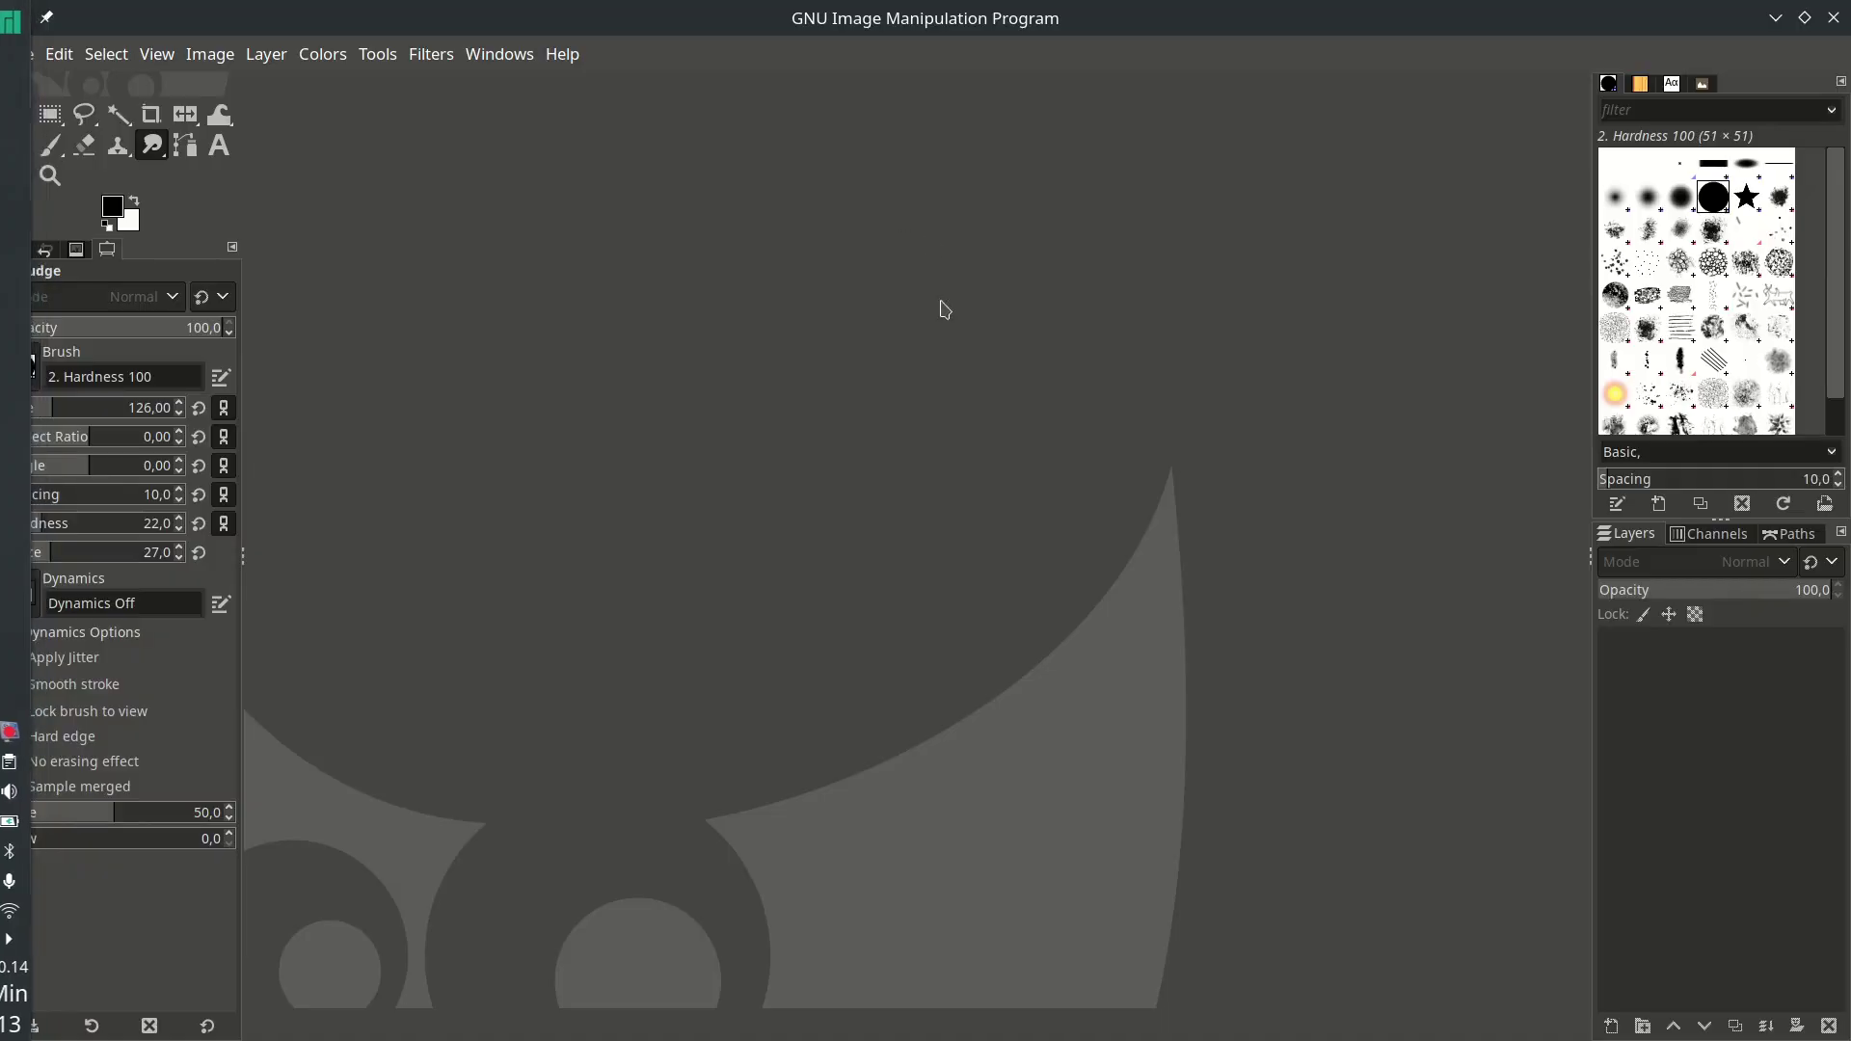
Create a new blank image 1080 px wide and 1350 px high.
left_click(37, 53)
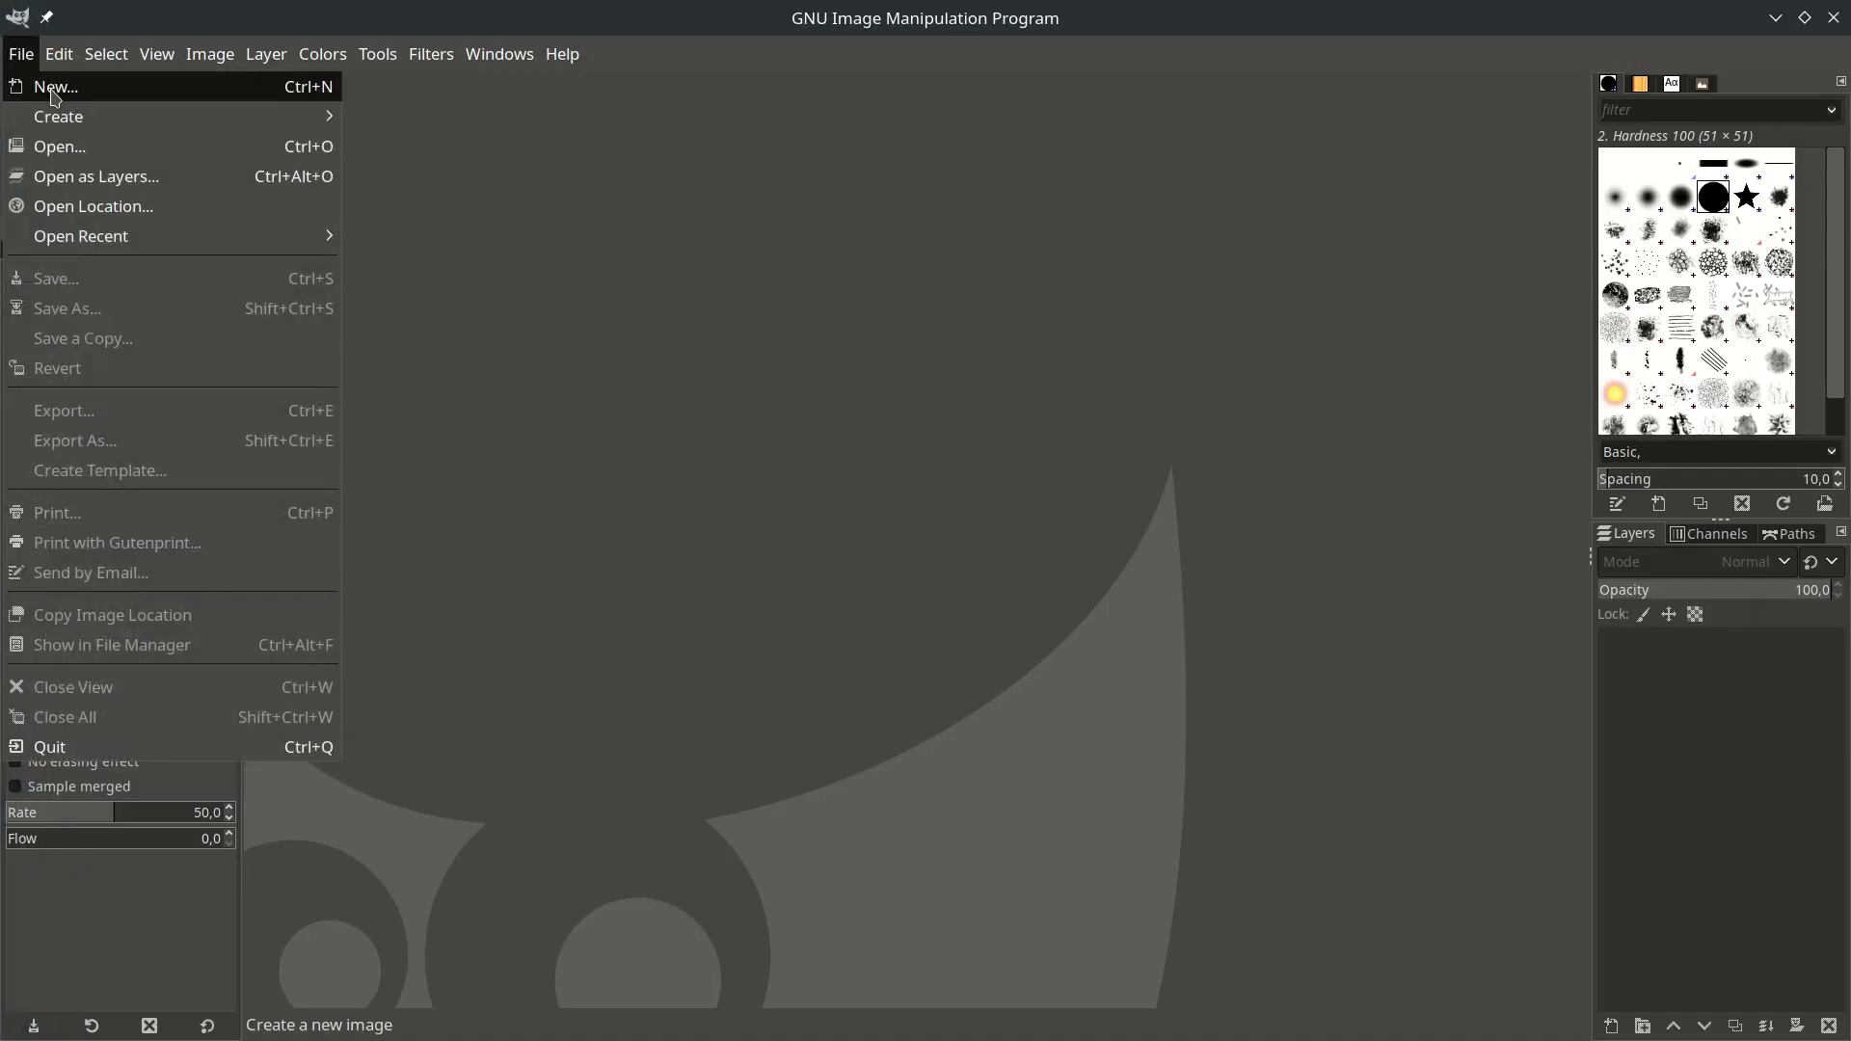
left_click(38, 83)
left_click_drag(964, 429, 897, 424)
type("1080")
key("Tab")
type("1350")
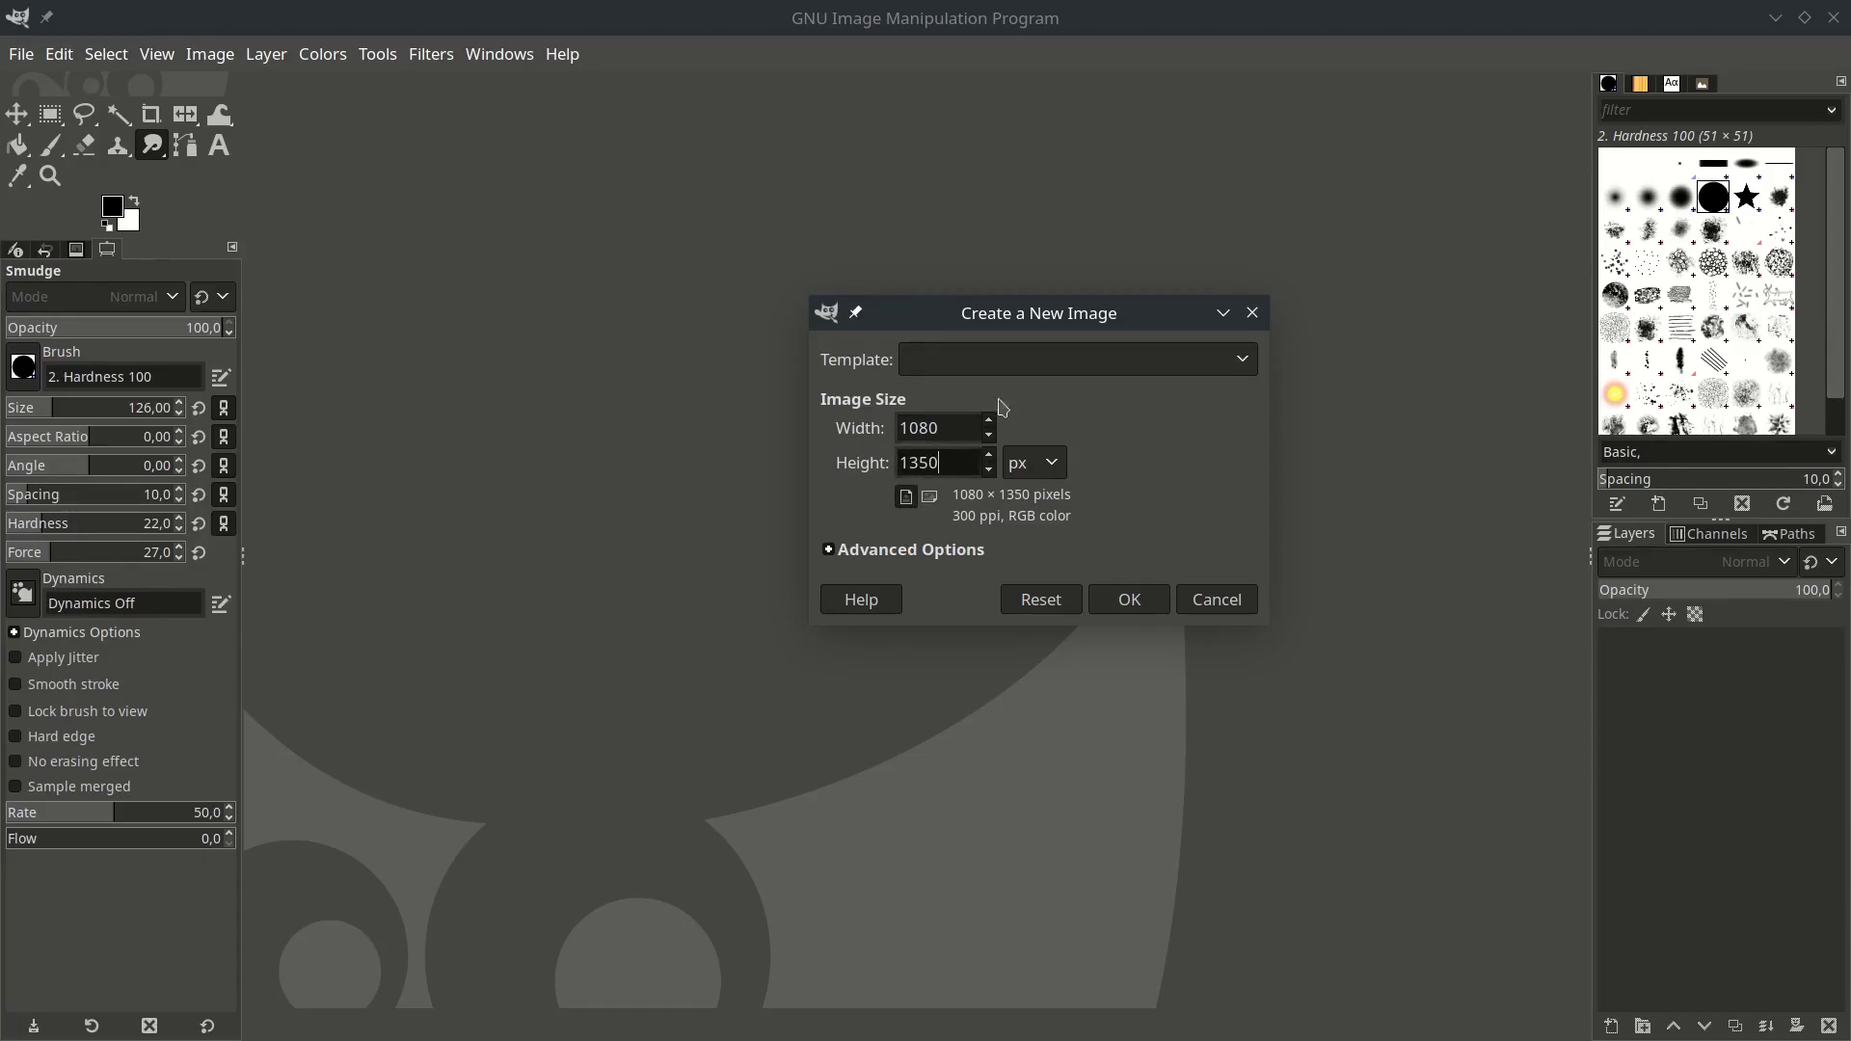
left_click(1151, 604)
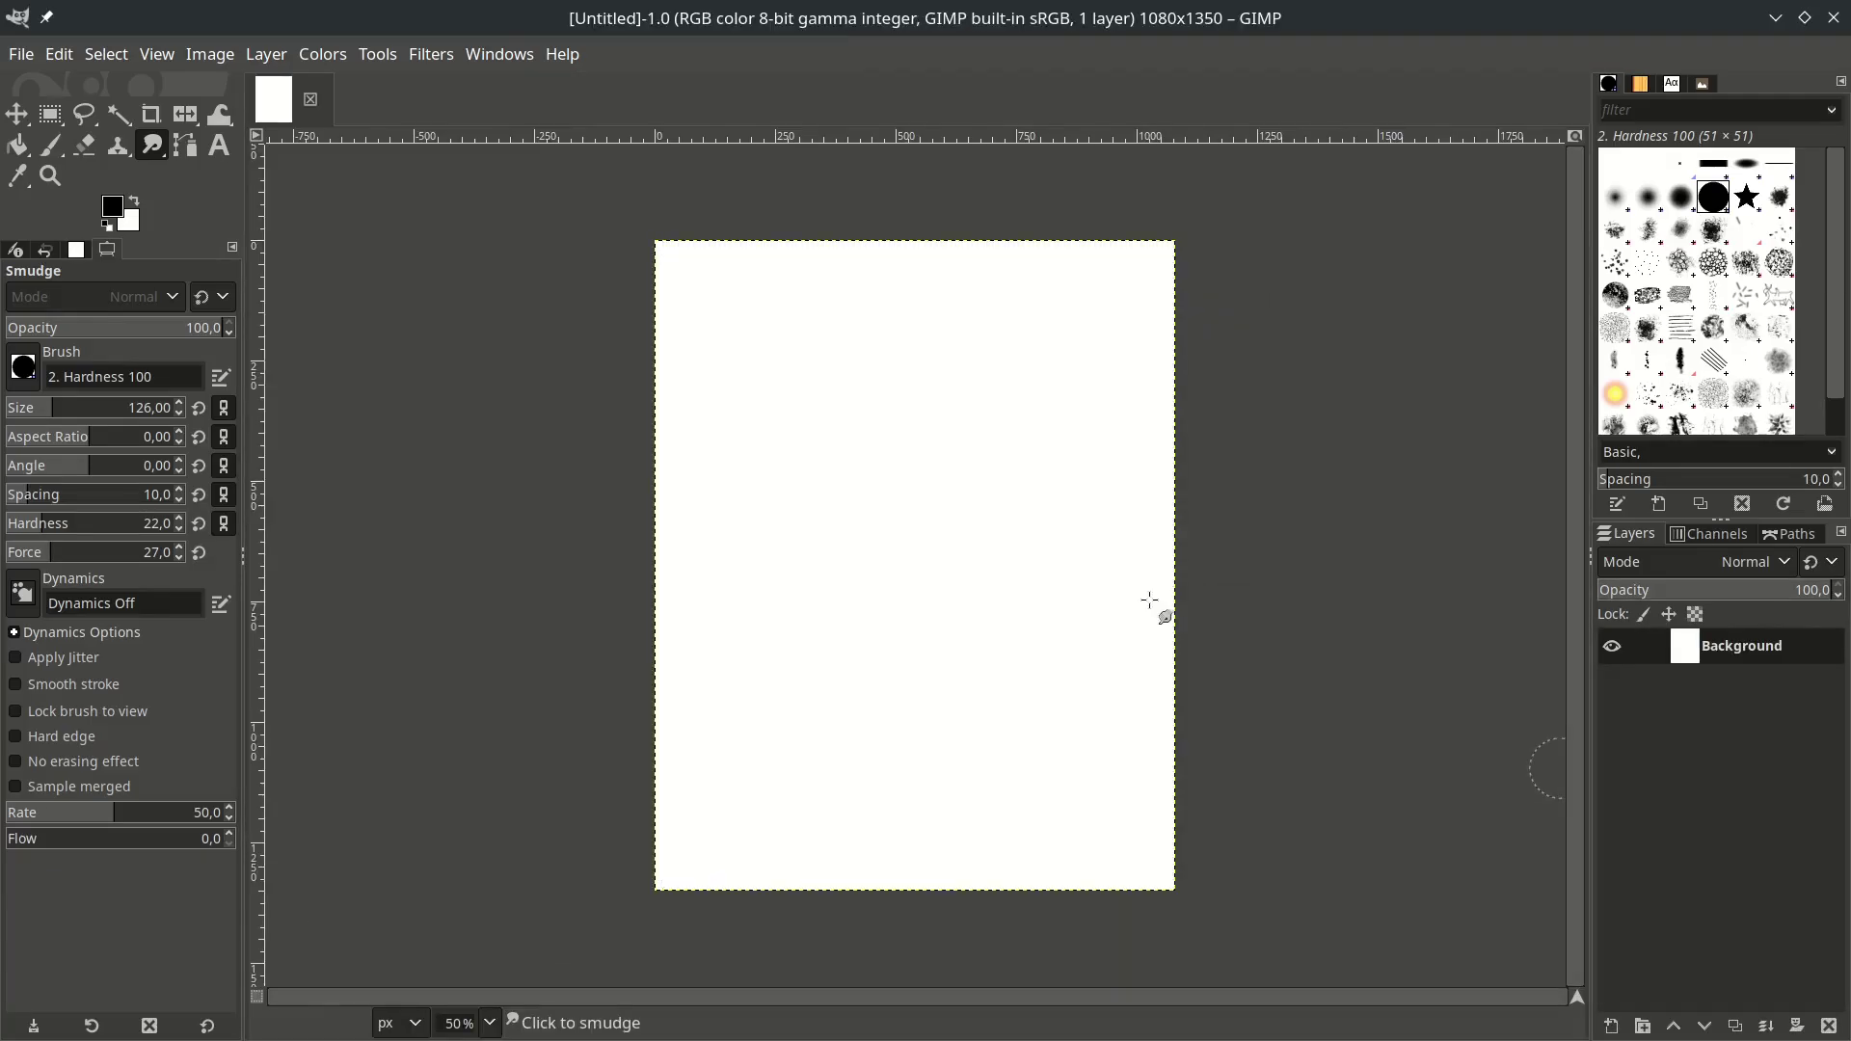
Open the XCF file with the cut-out portrait of the man and hide its original photo layer.
left_click(20, 54)
left_click(47, 150)
double_click(721, 220)
left_click(1617, 685)
Copy the cut-out Pasted Layer of the man into the new 1080 × 1350 image.
key("m")
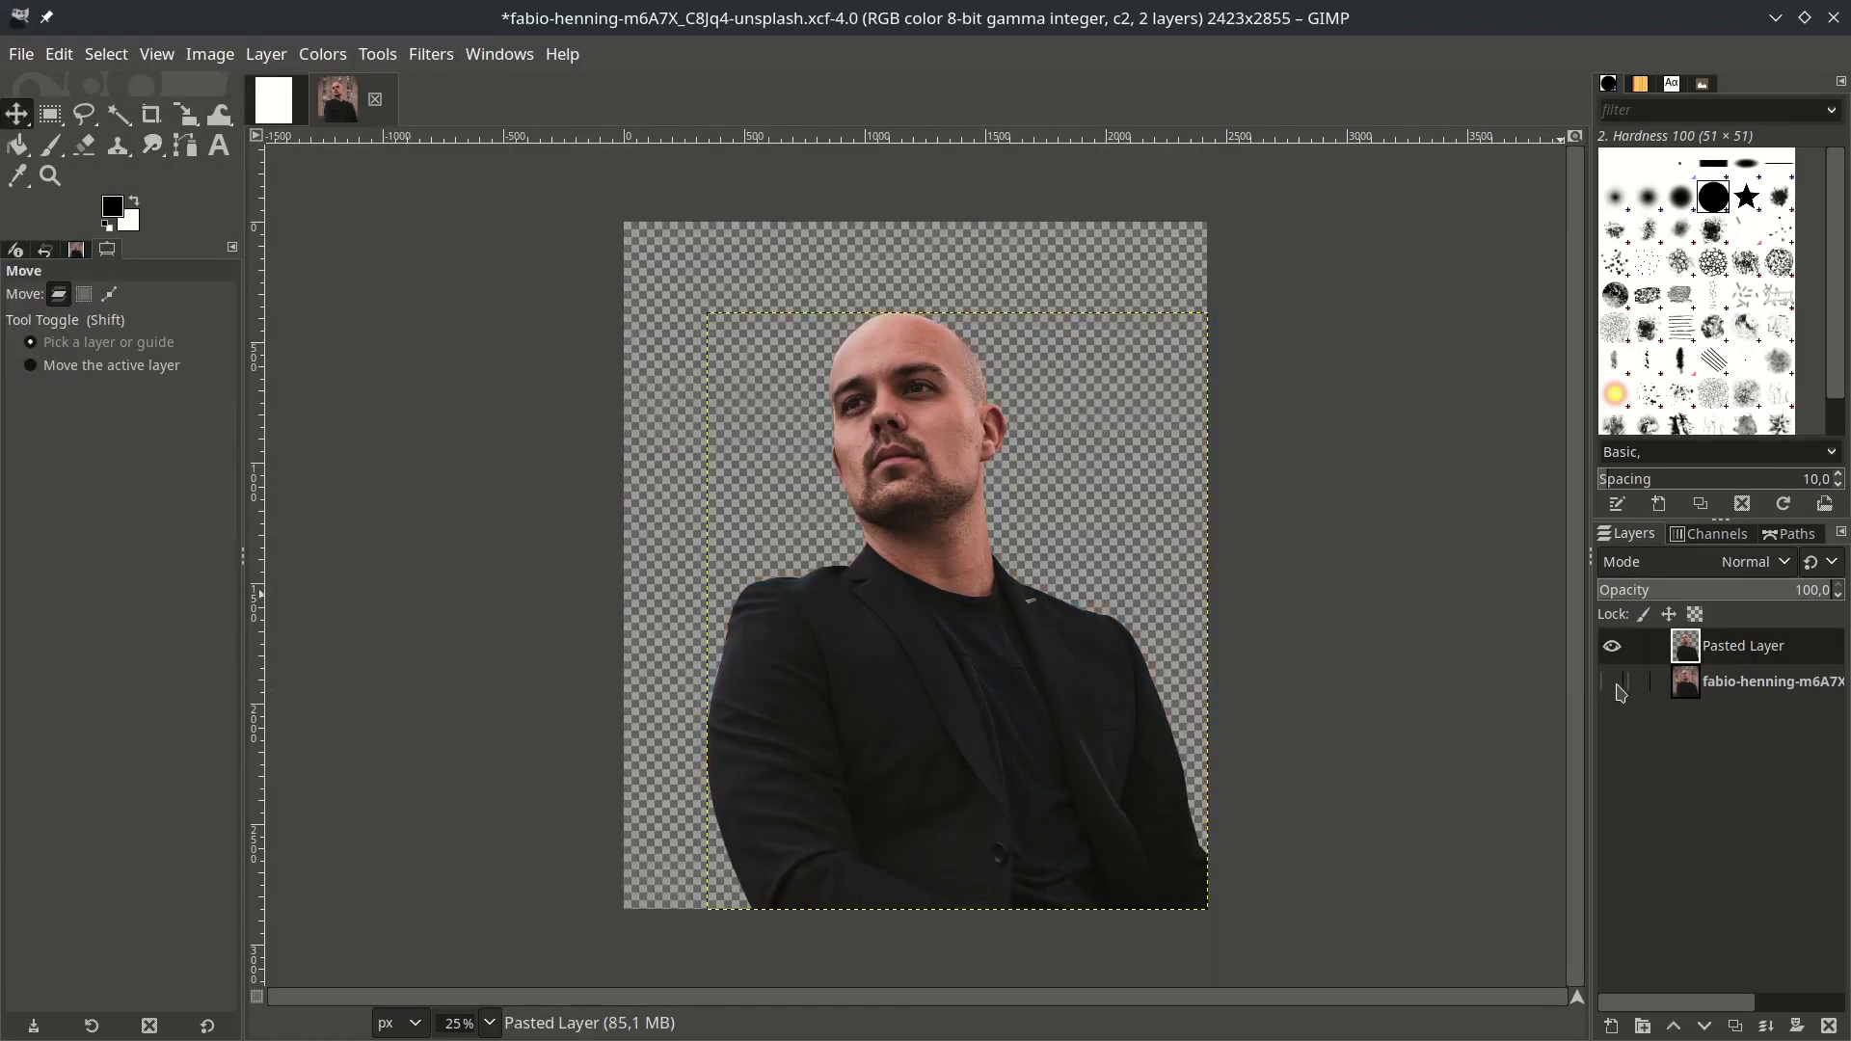
left_click_drag(1739, 652, 934, 654)
key("plus")
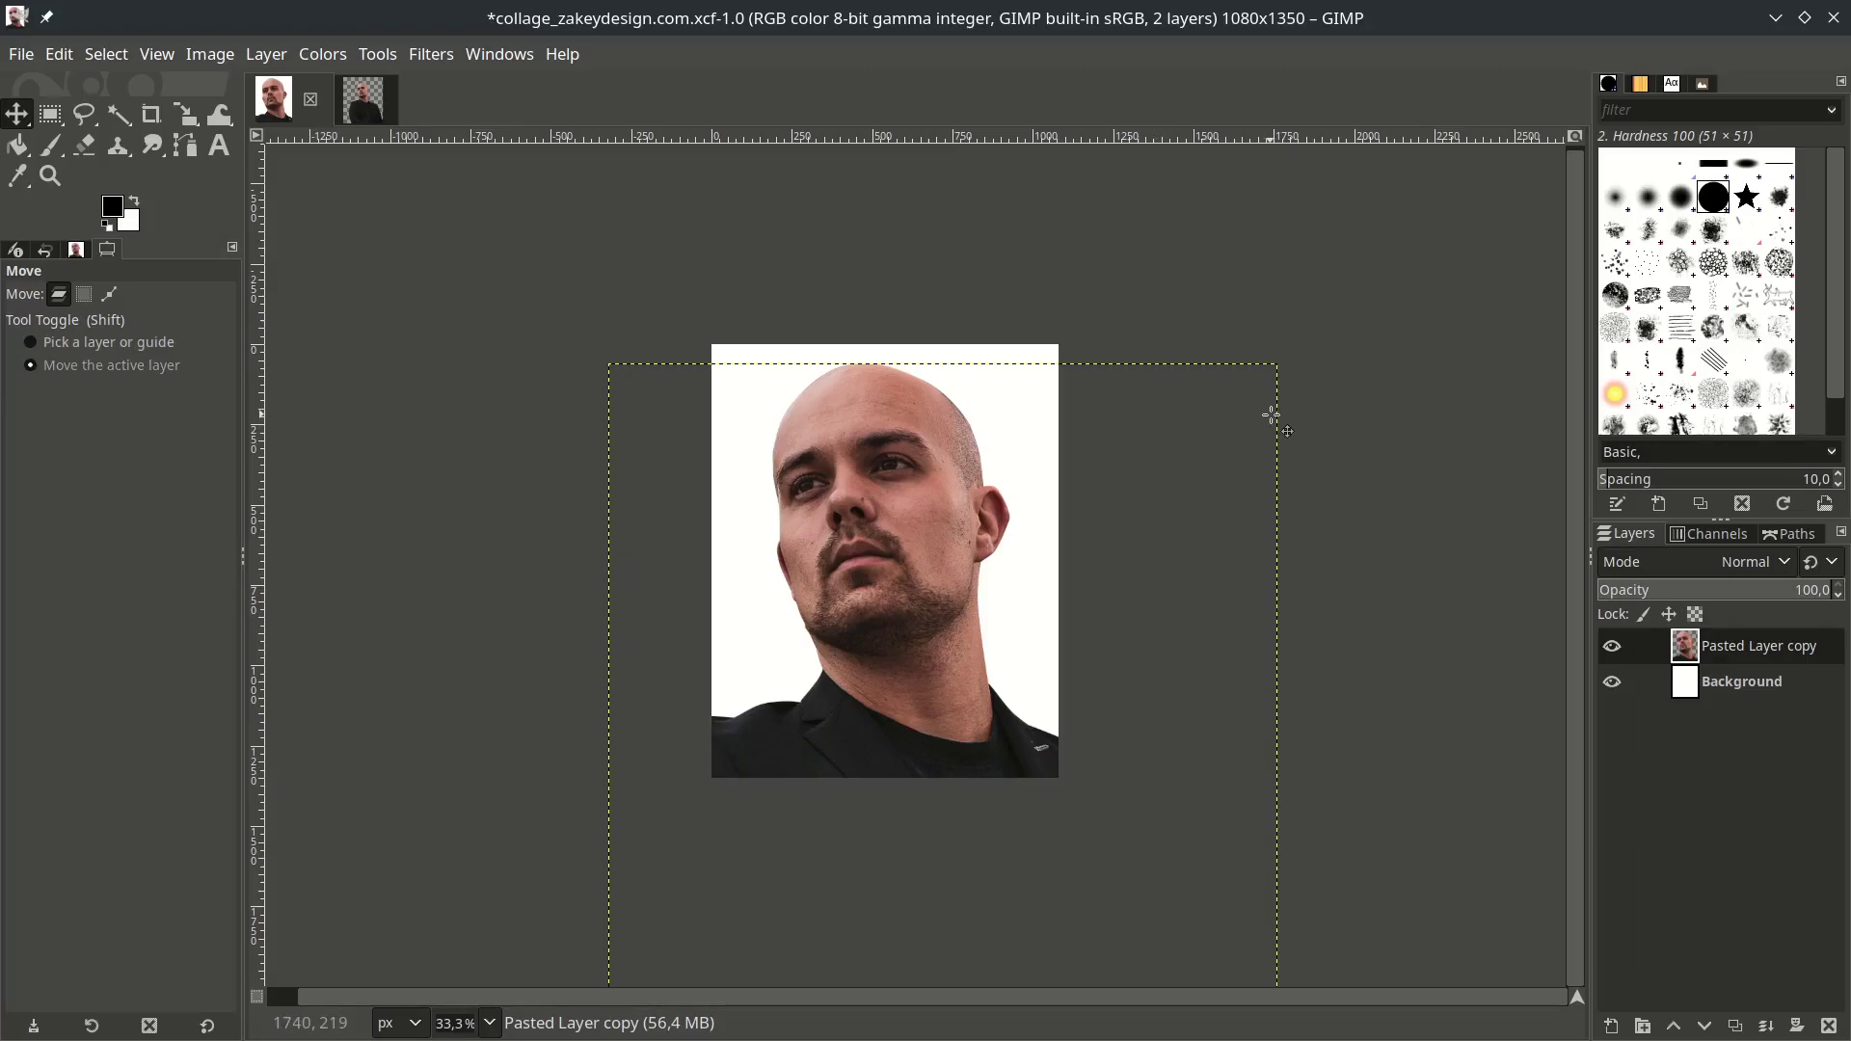
Scale the man's layer down proportionally around its center to about 1835 × 2186 px.
key("shift+s")
left_click(1271, 413)
left_click_drag(1278, 368, 1213, 475)
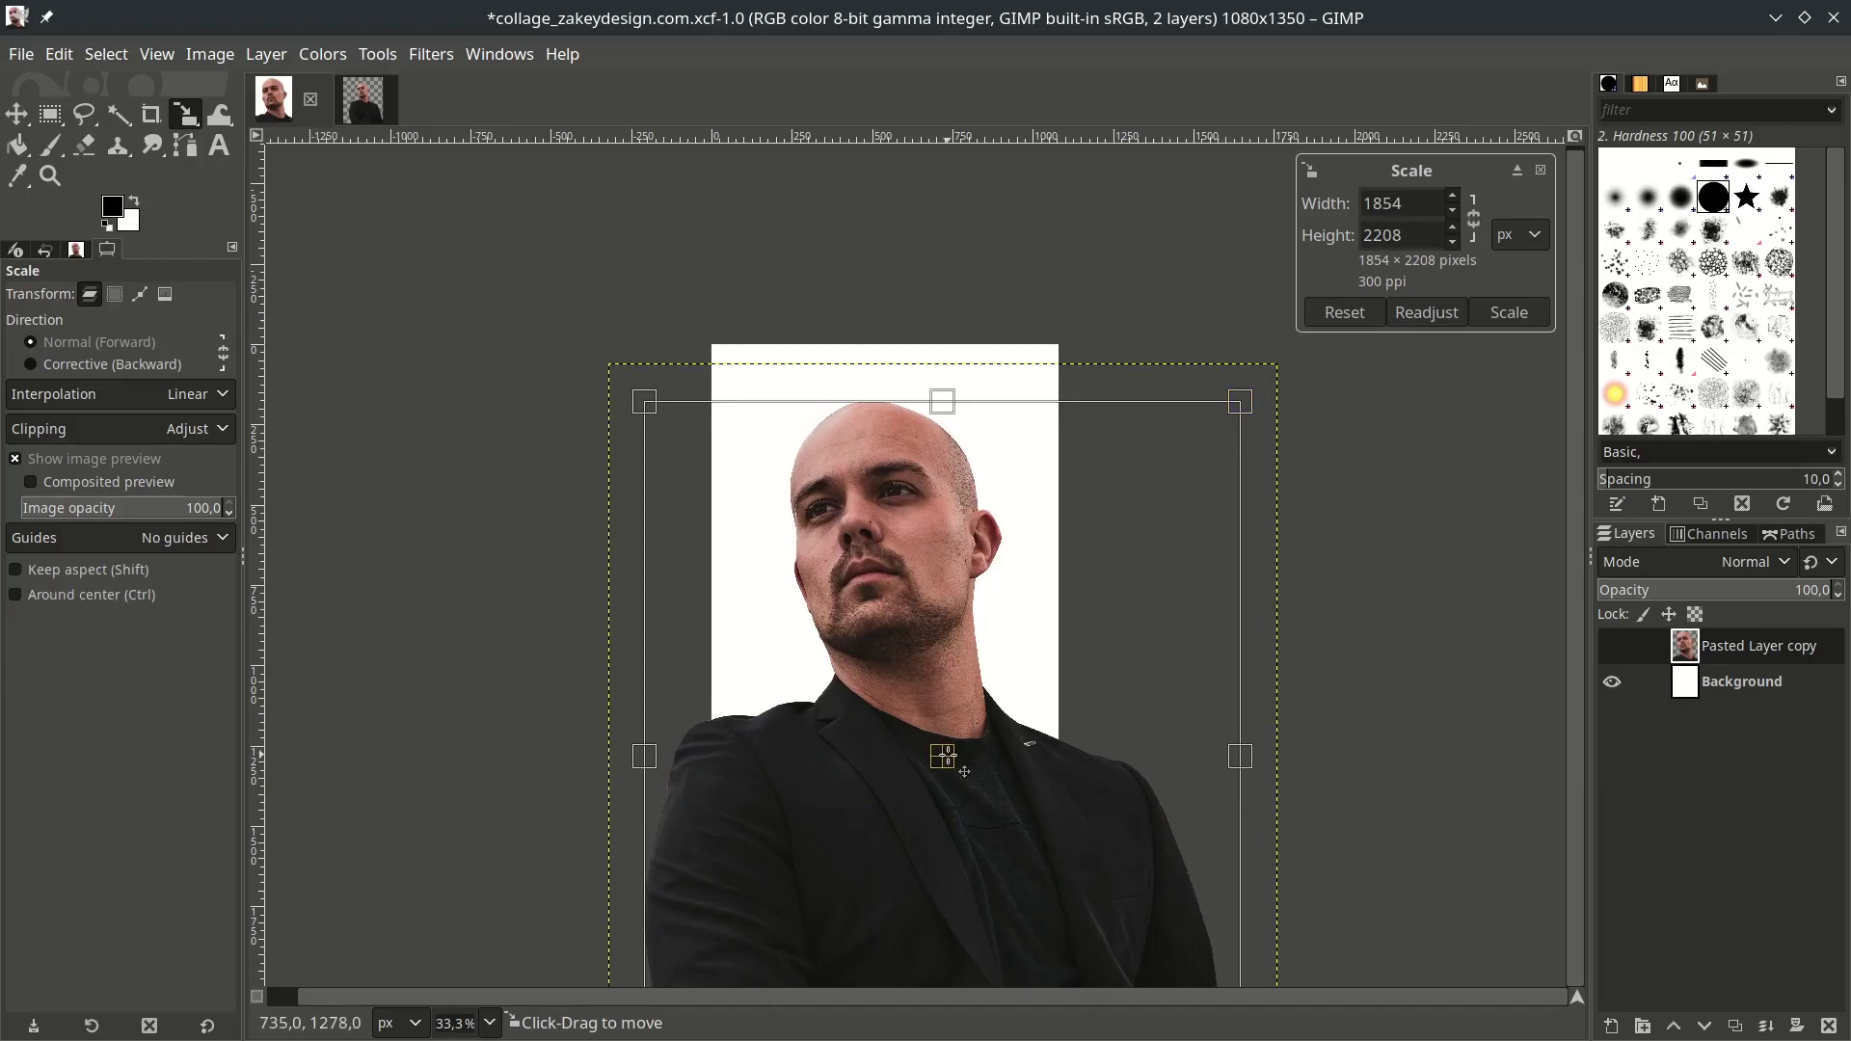
key("Return")
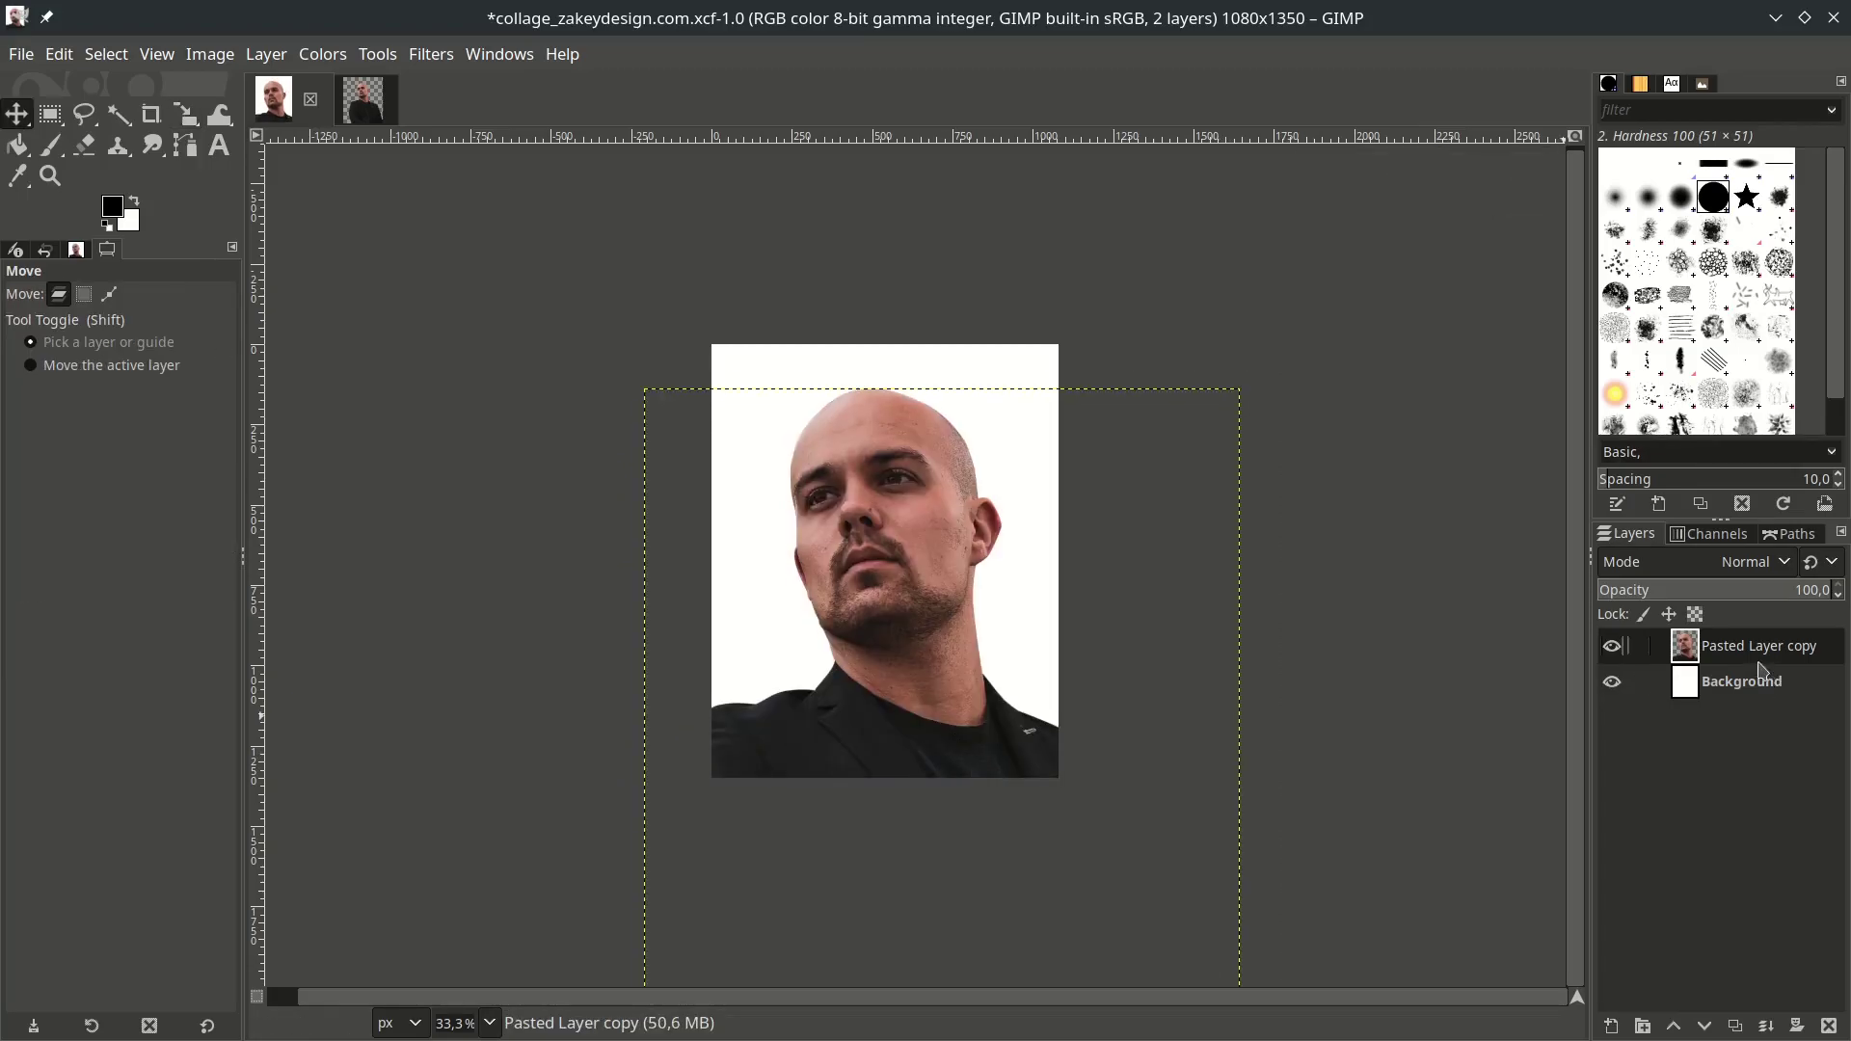
Duplicate the man's layer and name the duplicate "Man".
left_click(1735, 1027)
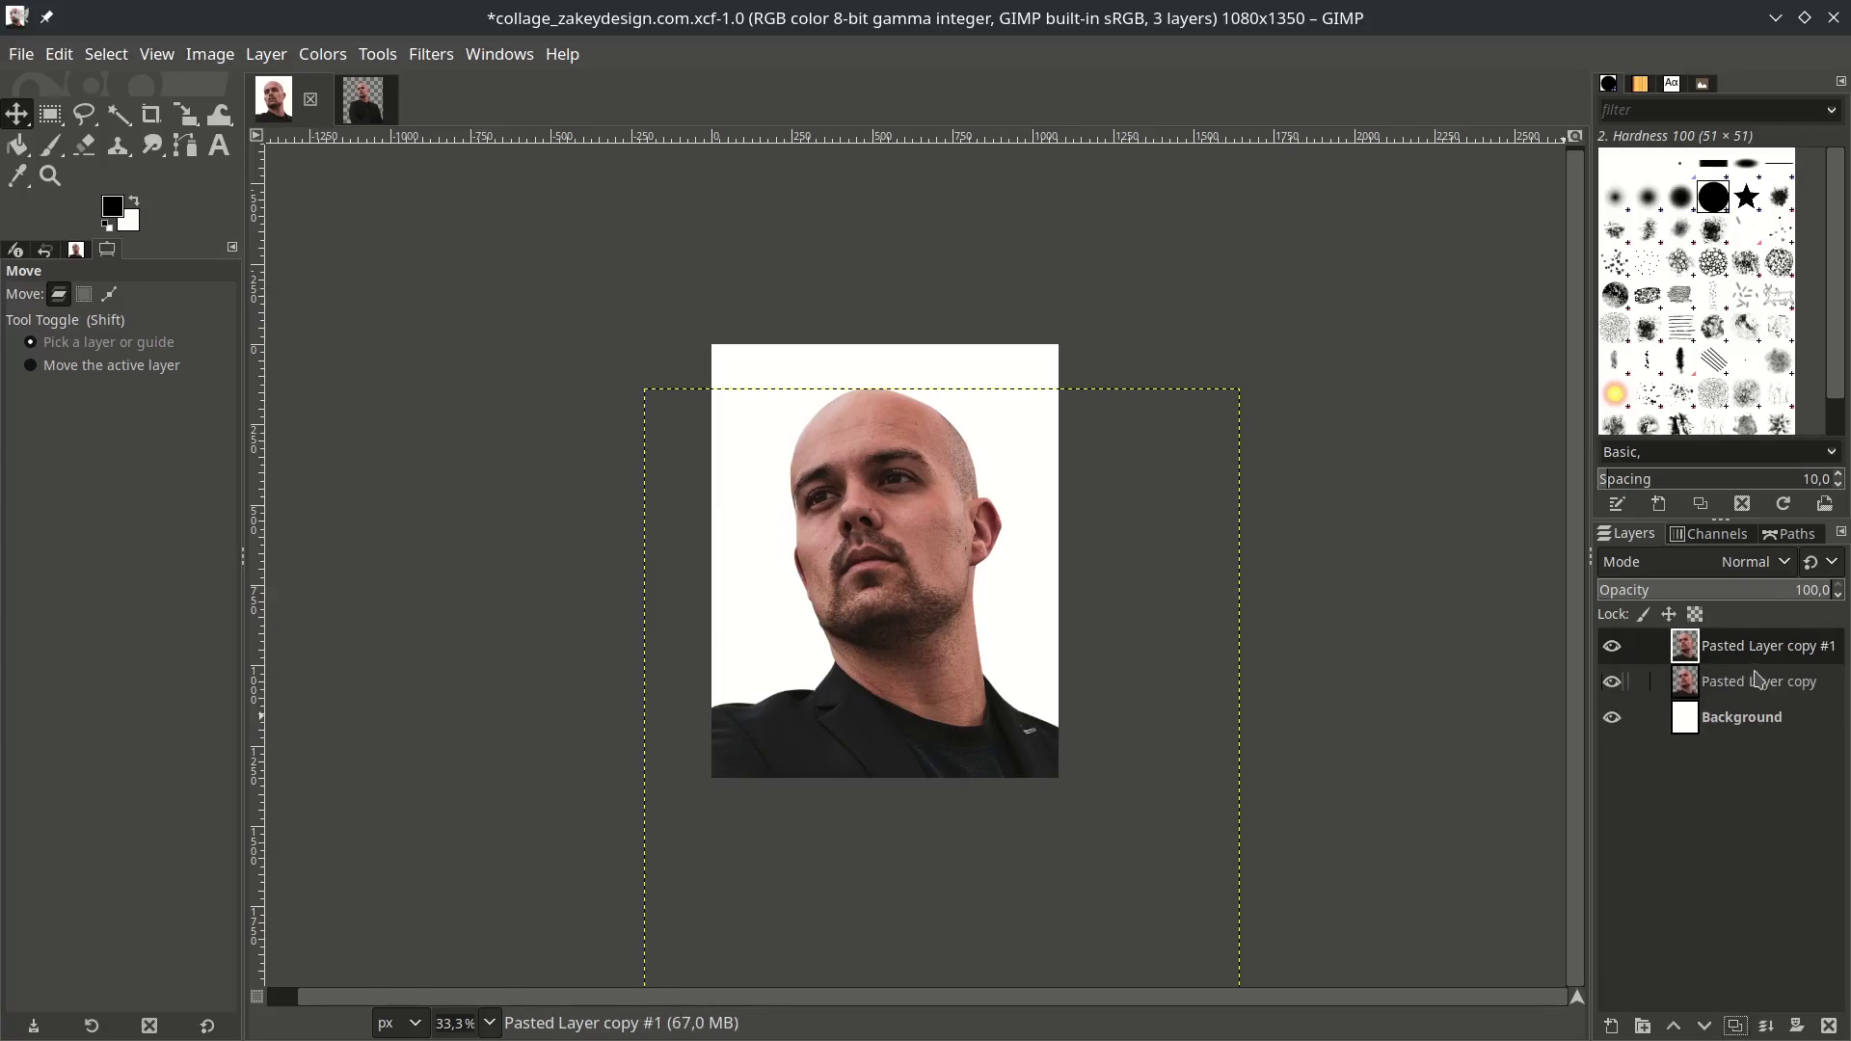
double_click(1767, 648)
type("Man")
key("Return")
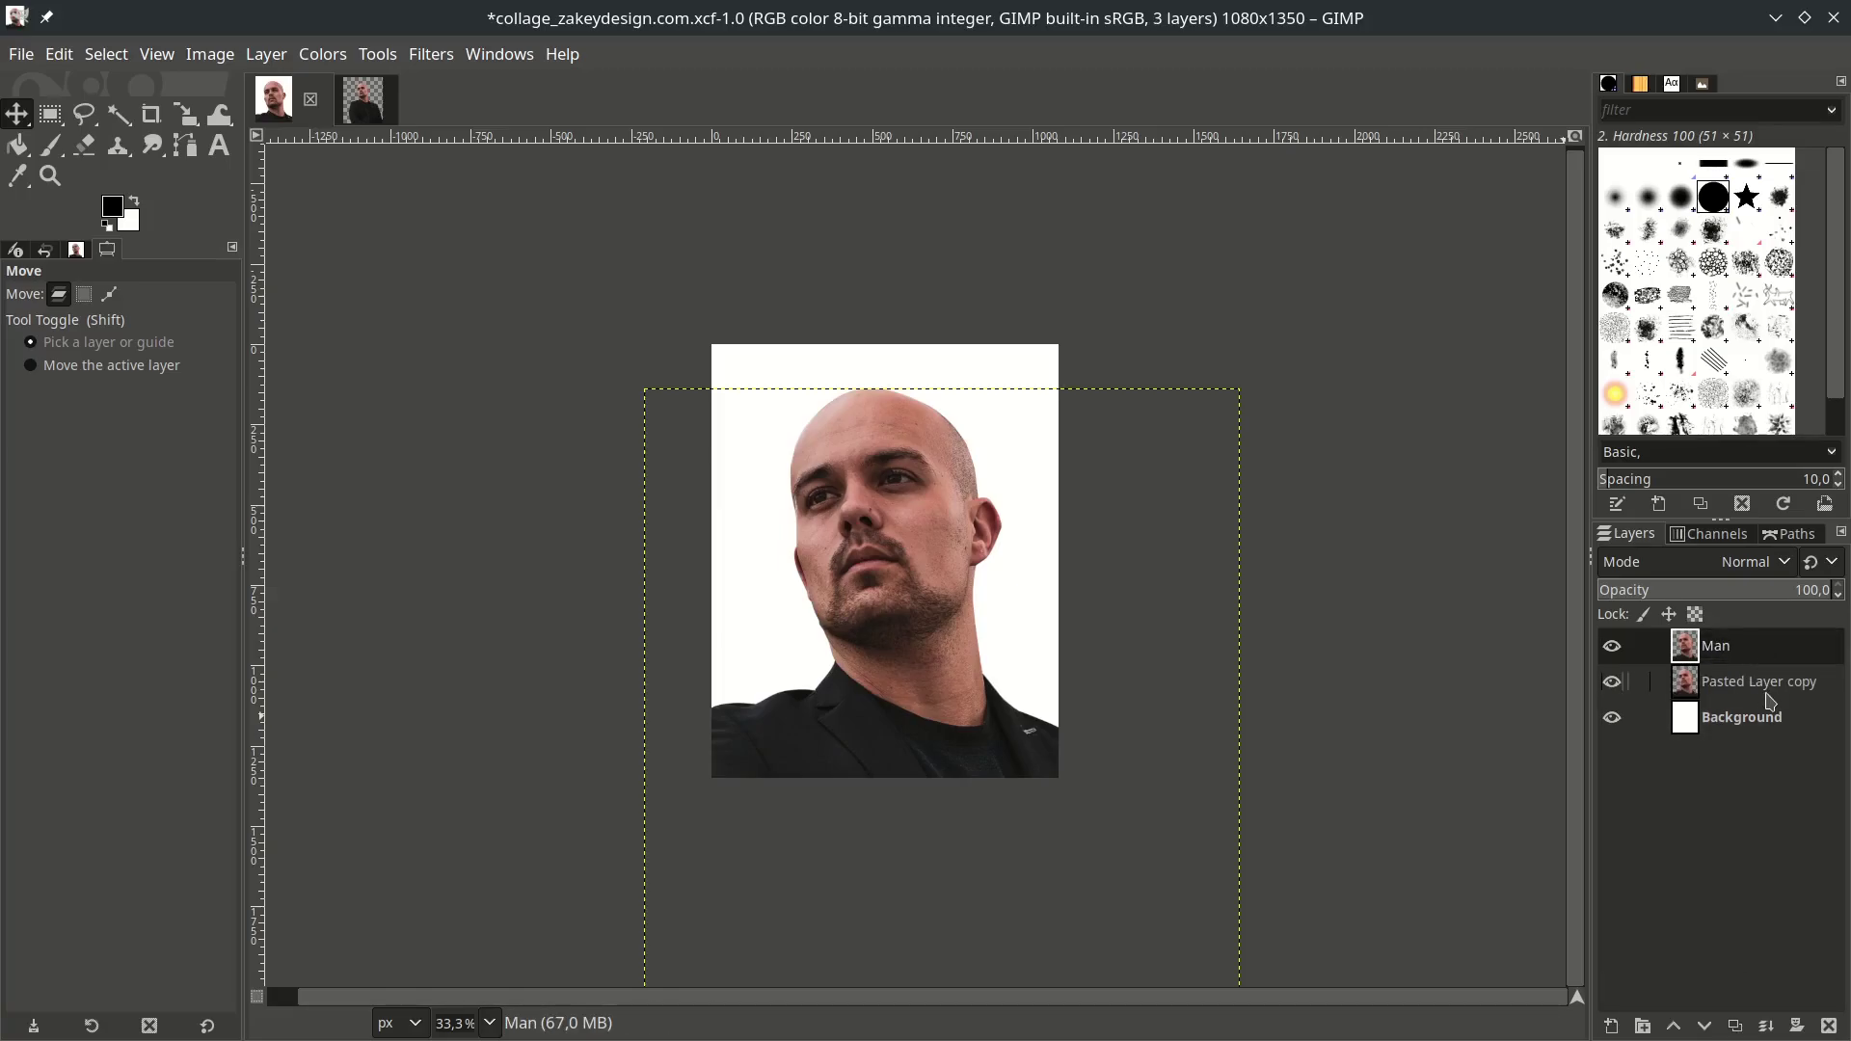
Rename the lower copy of the man's layer "Man Backup" and hide it.
double_click(1768, 686)
type("Man Backup")
key("Return")
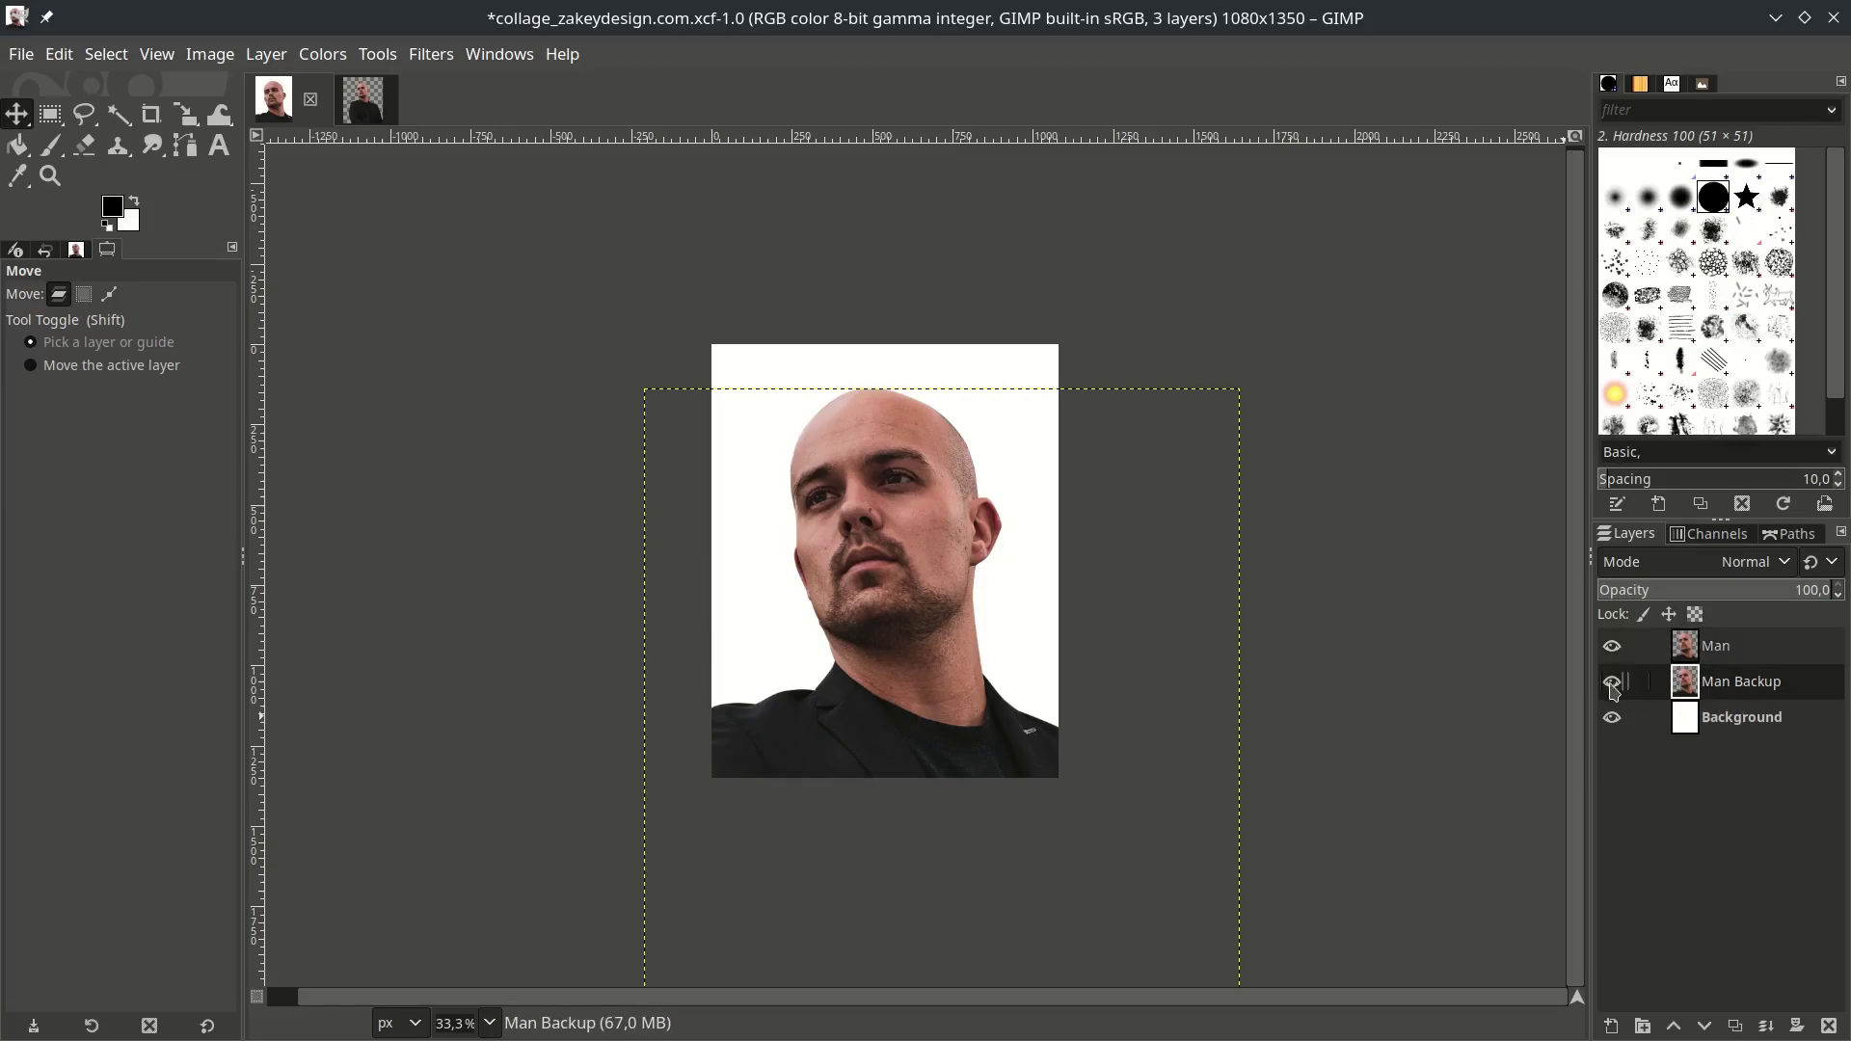
left_click(1612, 683)
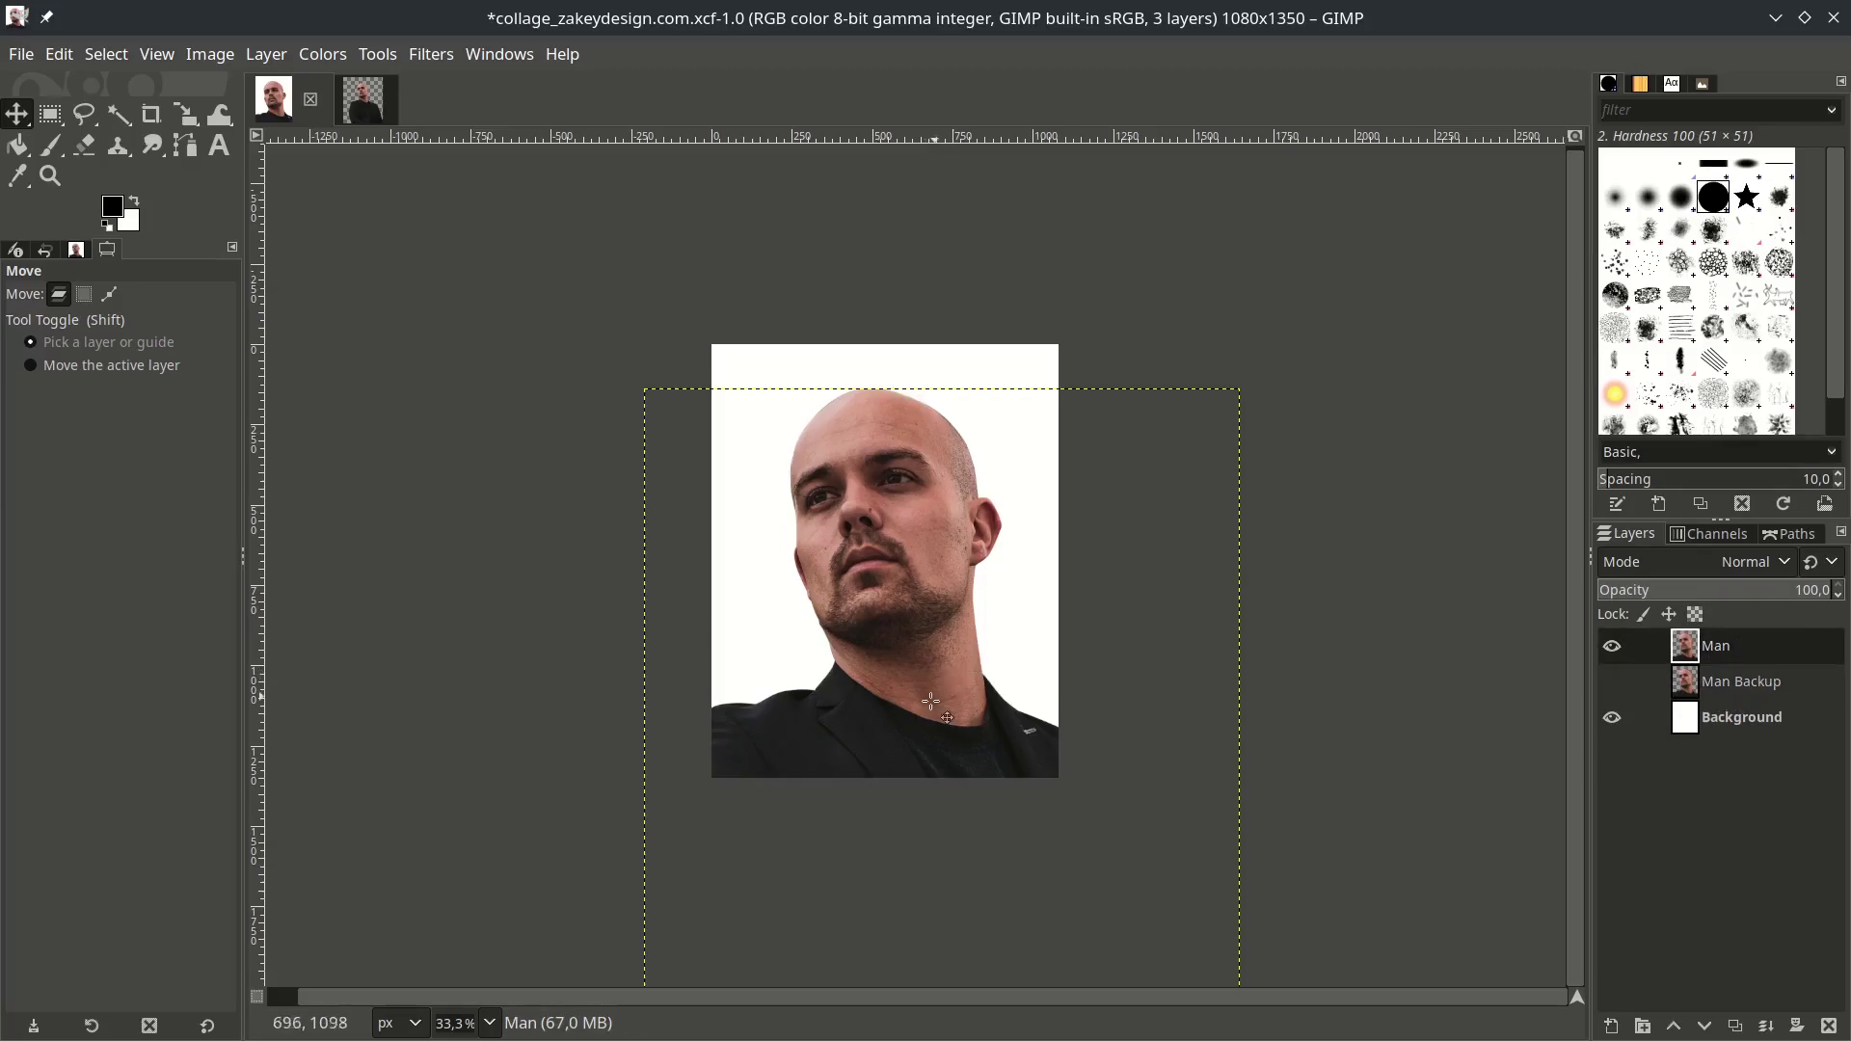
Desaturate the Man layer using the Value (HSV) mode.
left_click(322, 54)
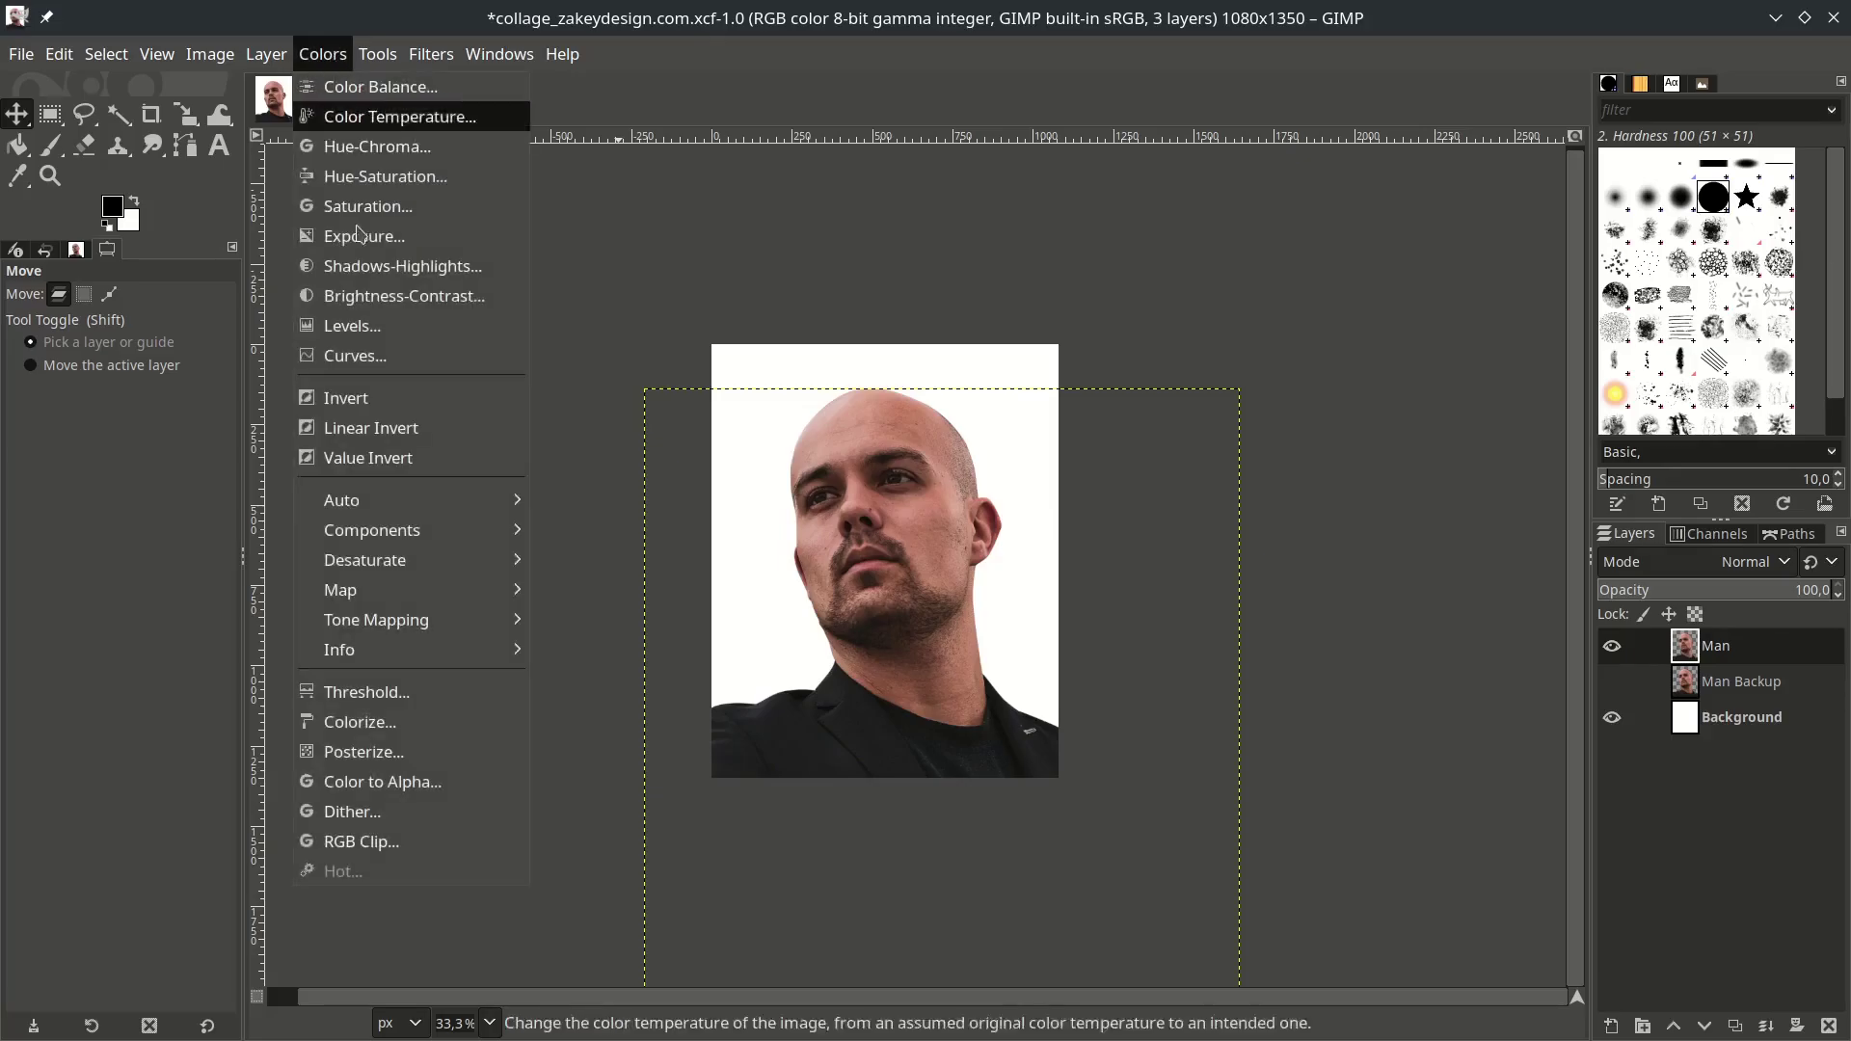
mouse_move(463, 579)
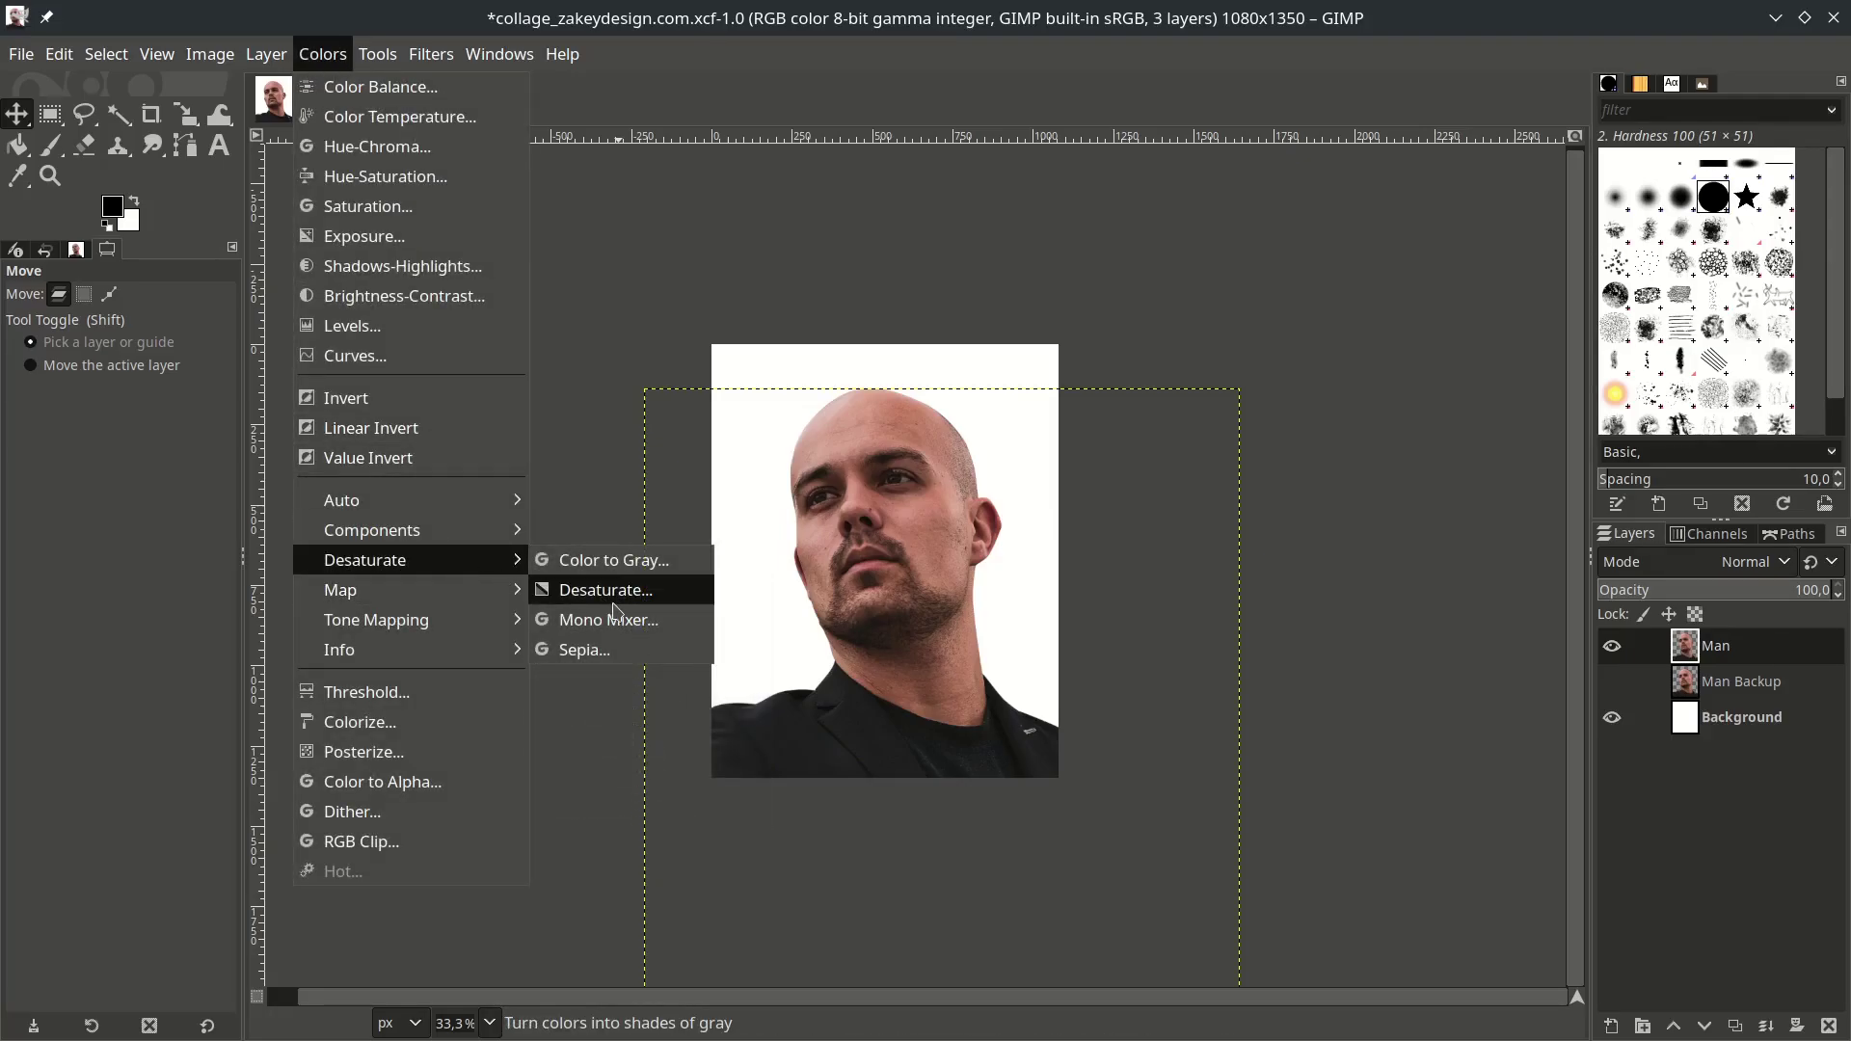
left_click(598, 589)
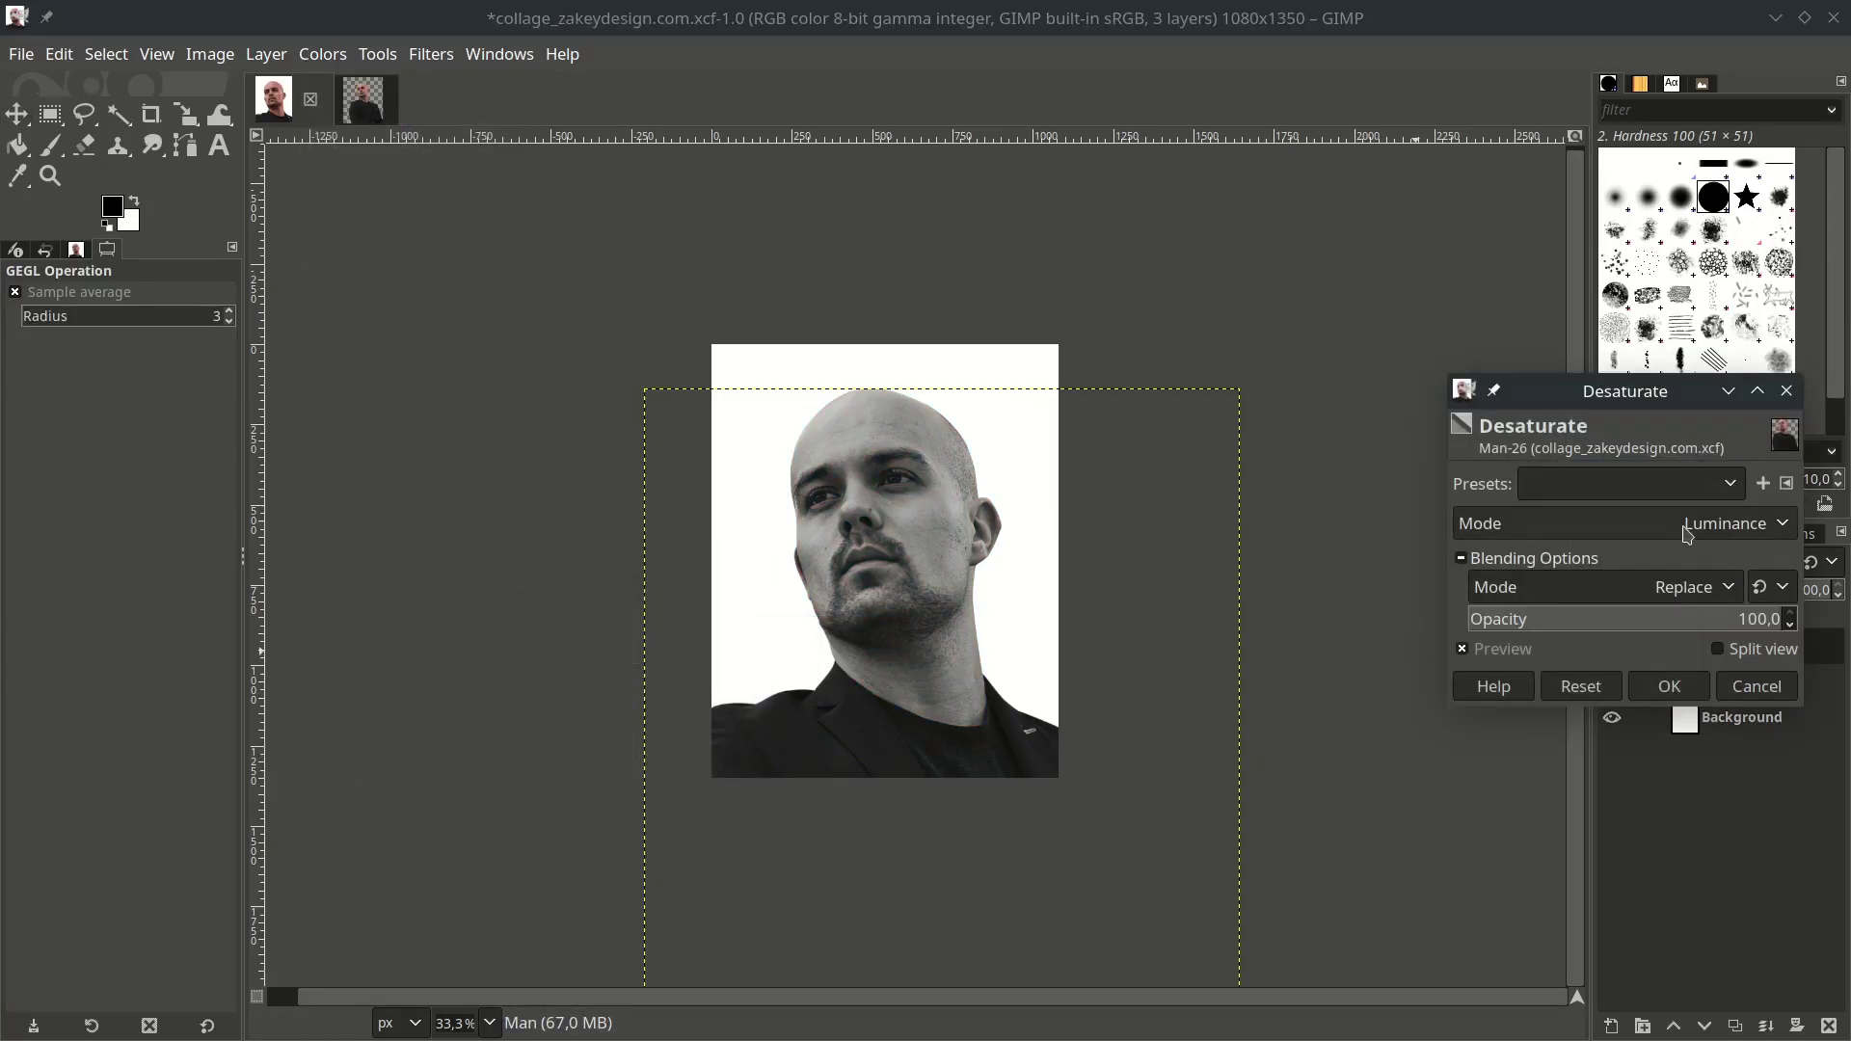
left_click(1694, 524)
left_click(1615, 663)
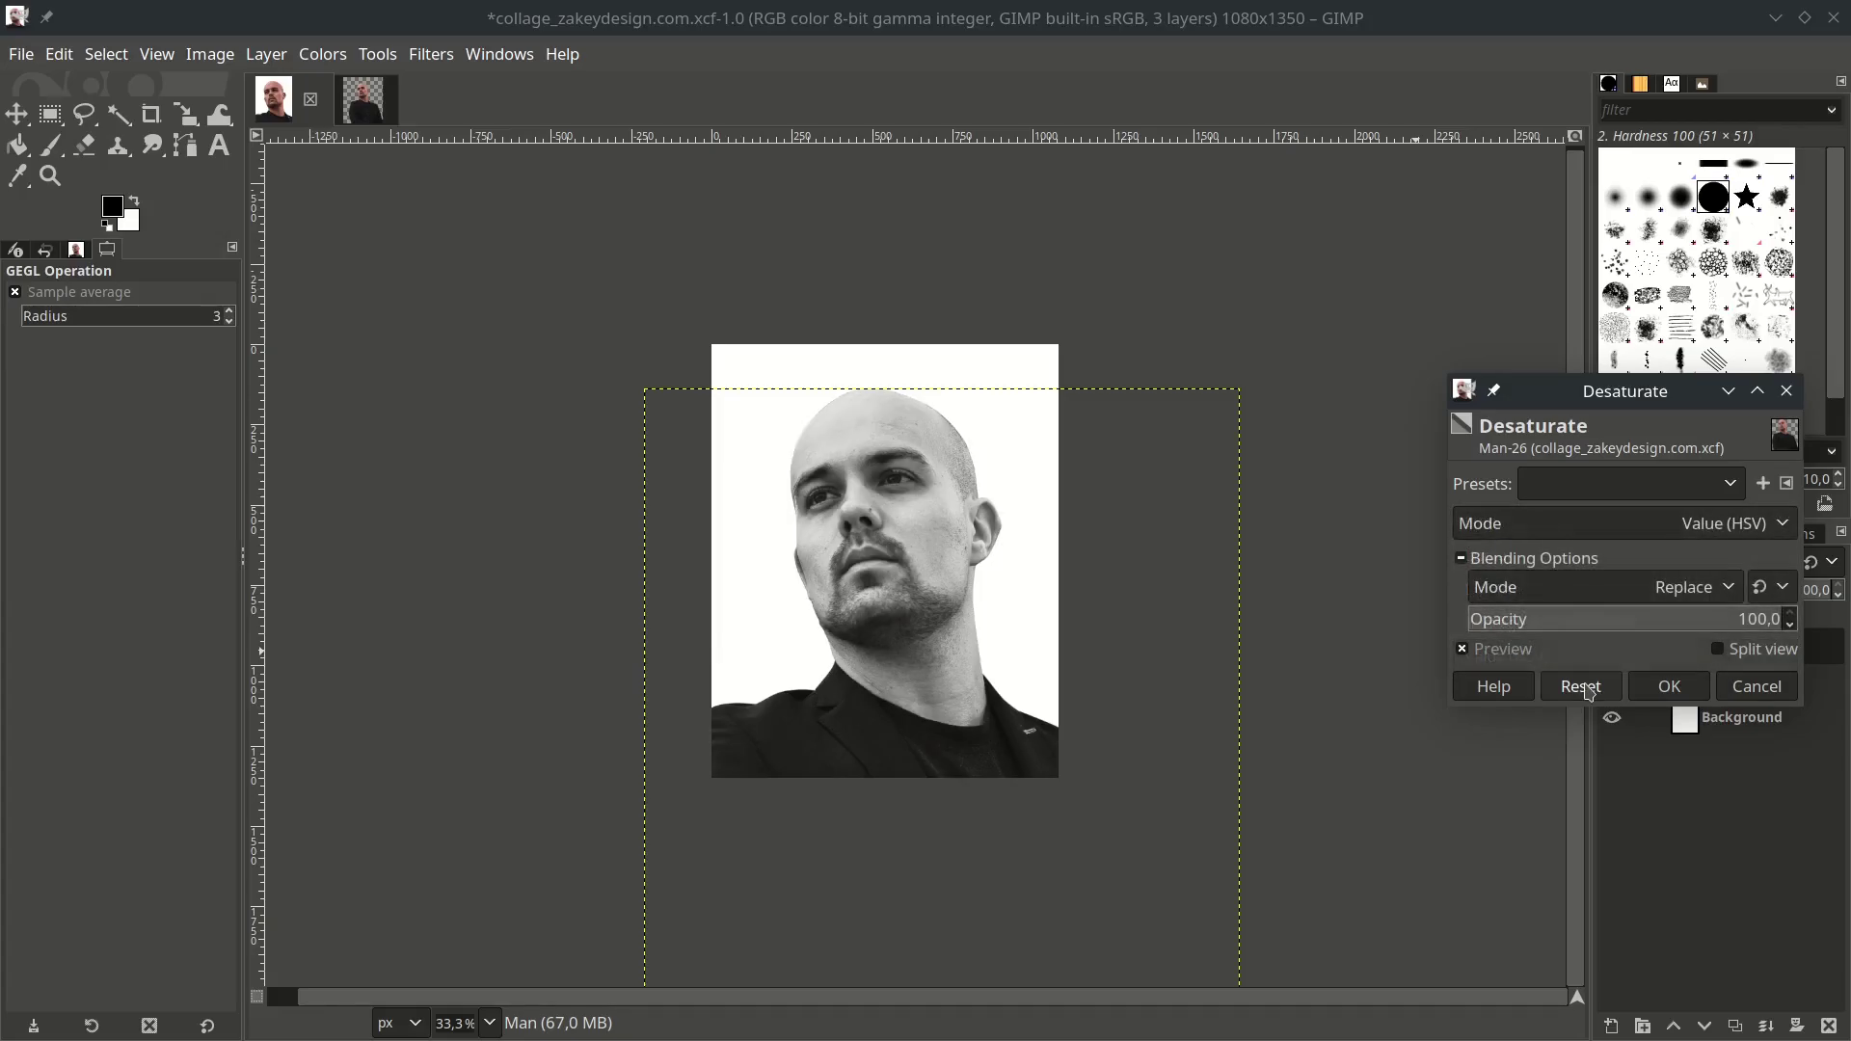
left_click(1669, 686)
Make a rectangular selection around the portrait, inset slightly from all canvas edges, with the Background layer active.
left_click(1741, 717)
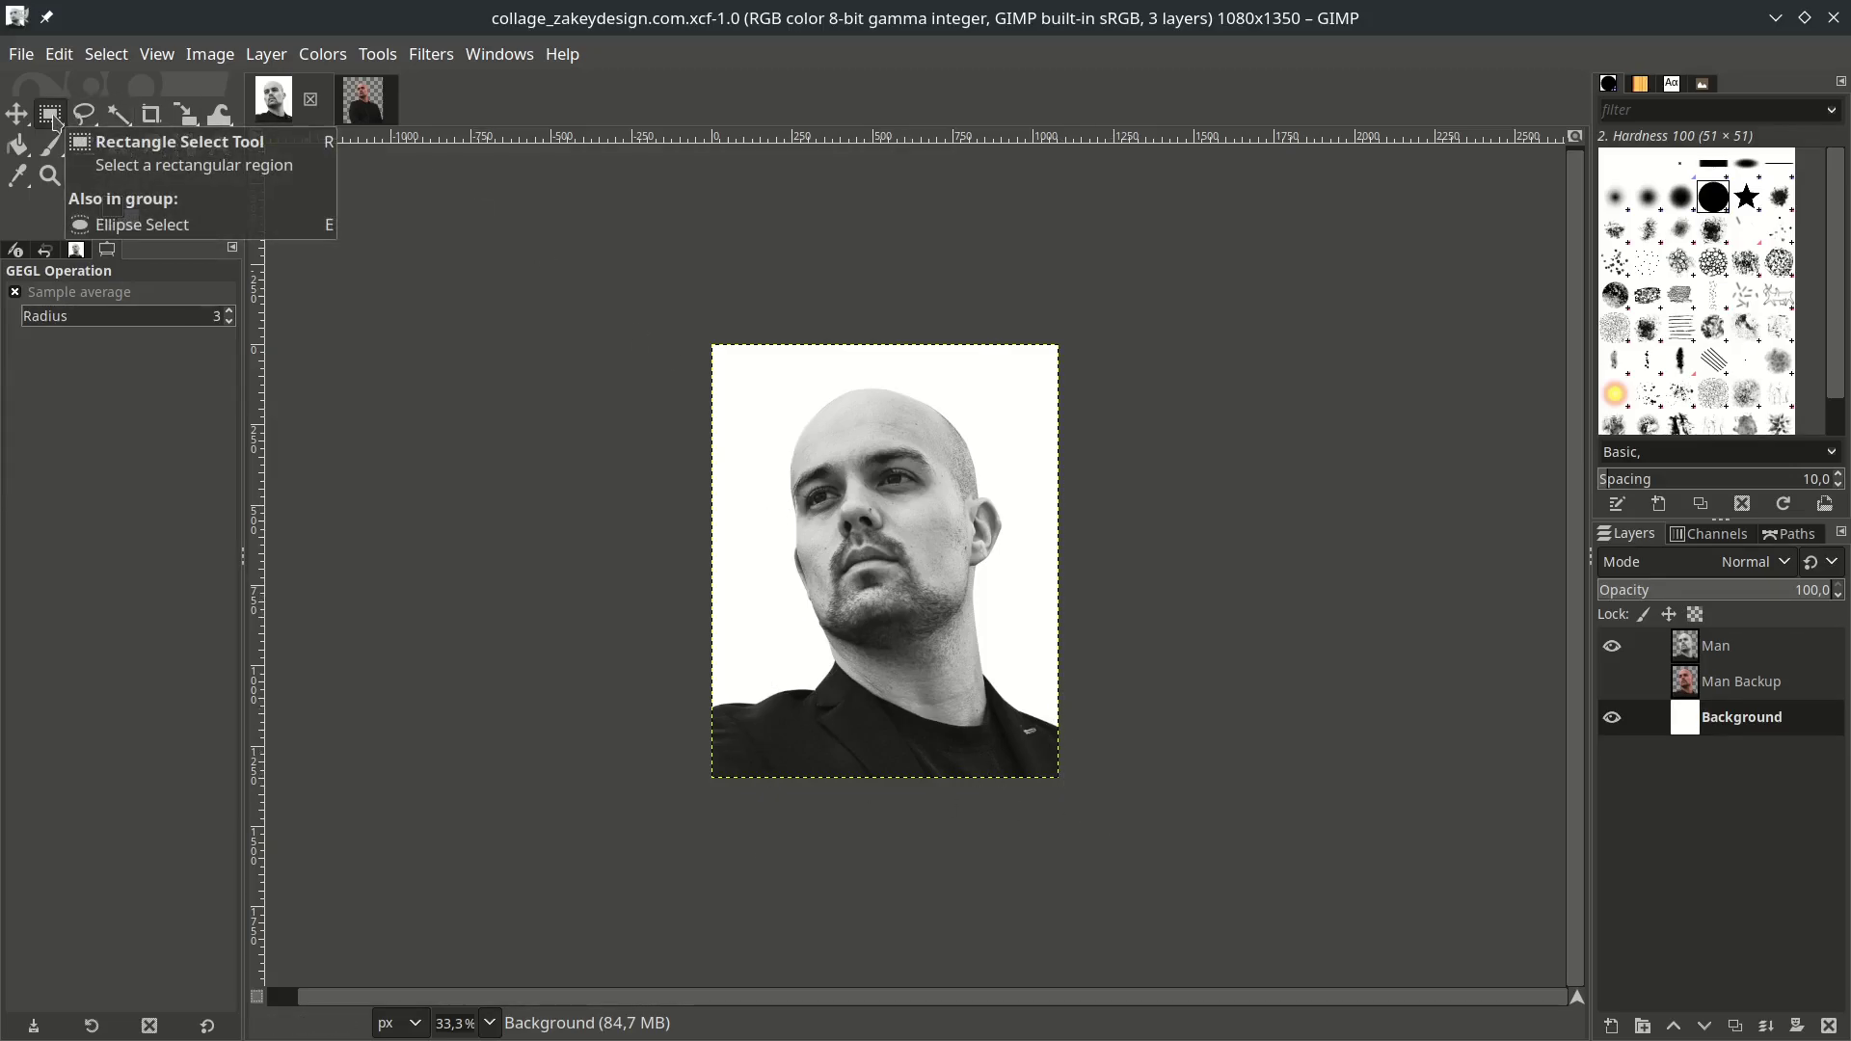
left_click(53, 118)
mouse_move(749, 374)
left_mouse_down()
mouse_move(941, 609)
mouse_move(1033, 763)
mouse_move(770, 382)
left_mouse_up()
left_click_drag(1039, 759, 1043, 762)
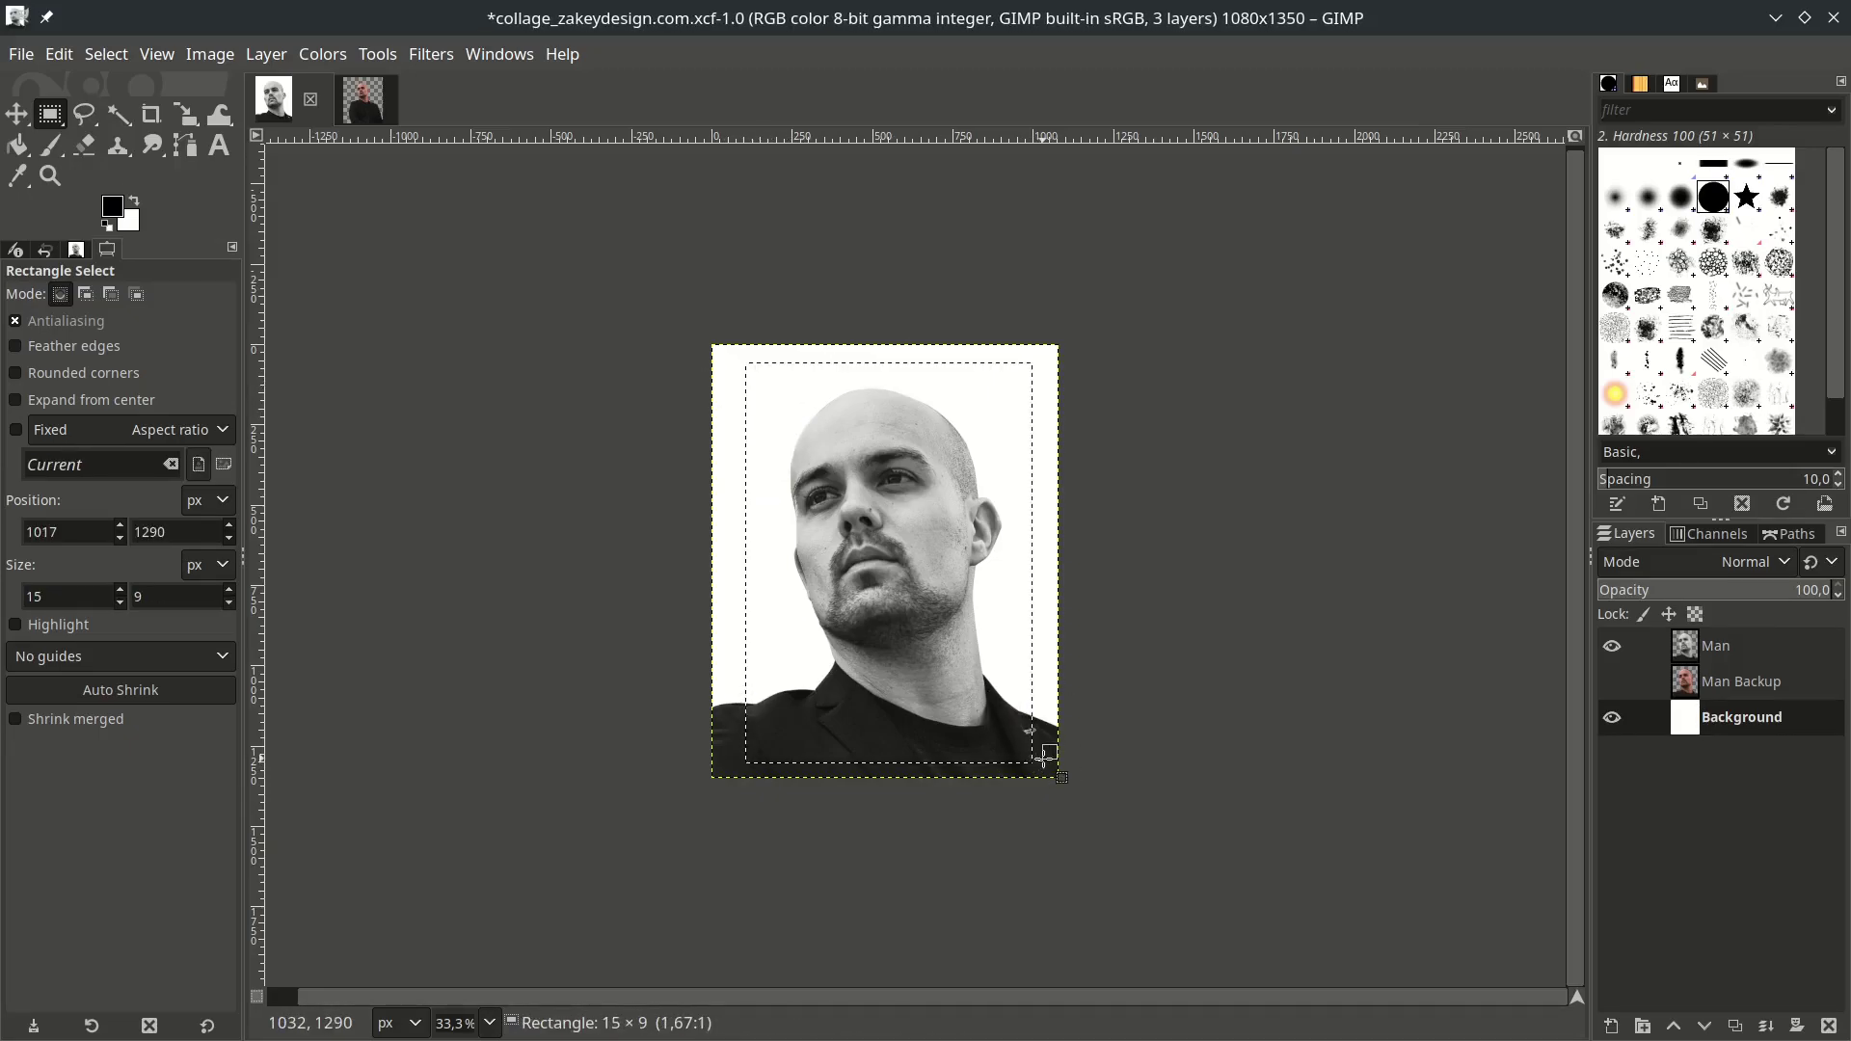
key("ctrl+z")
left_click_drag(868, 402, 809, 390)
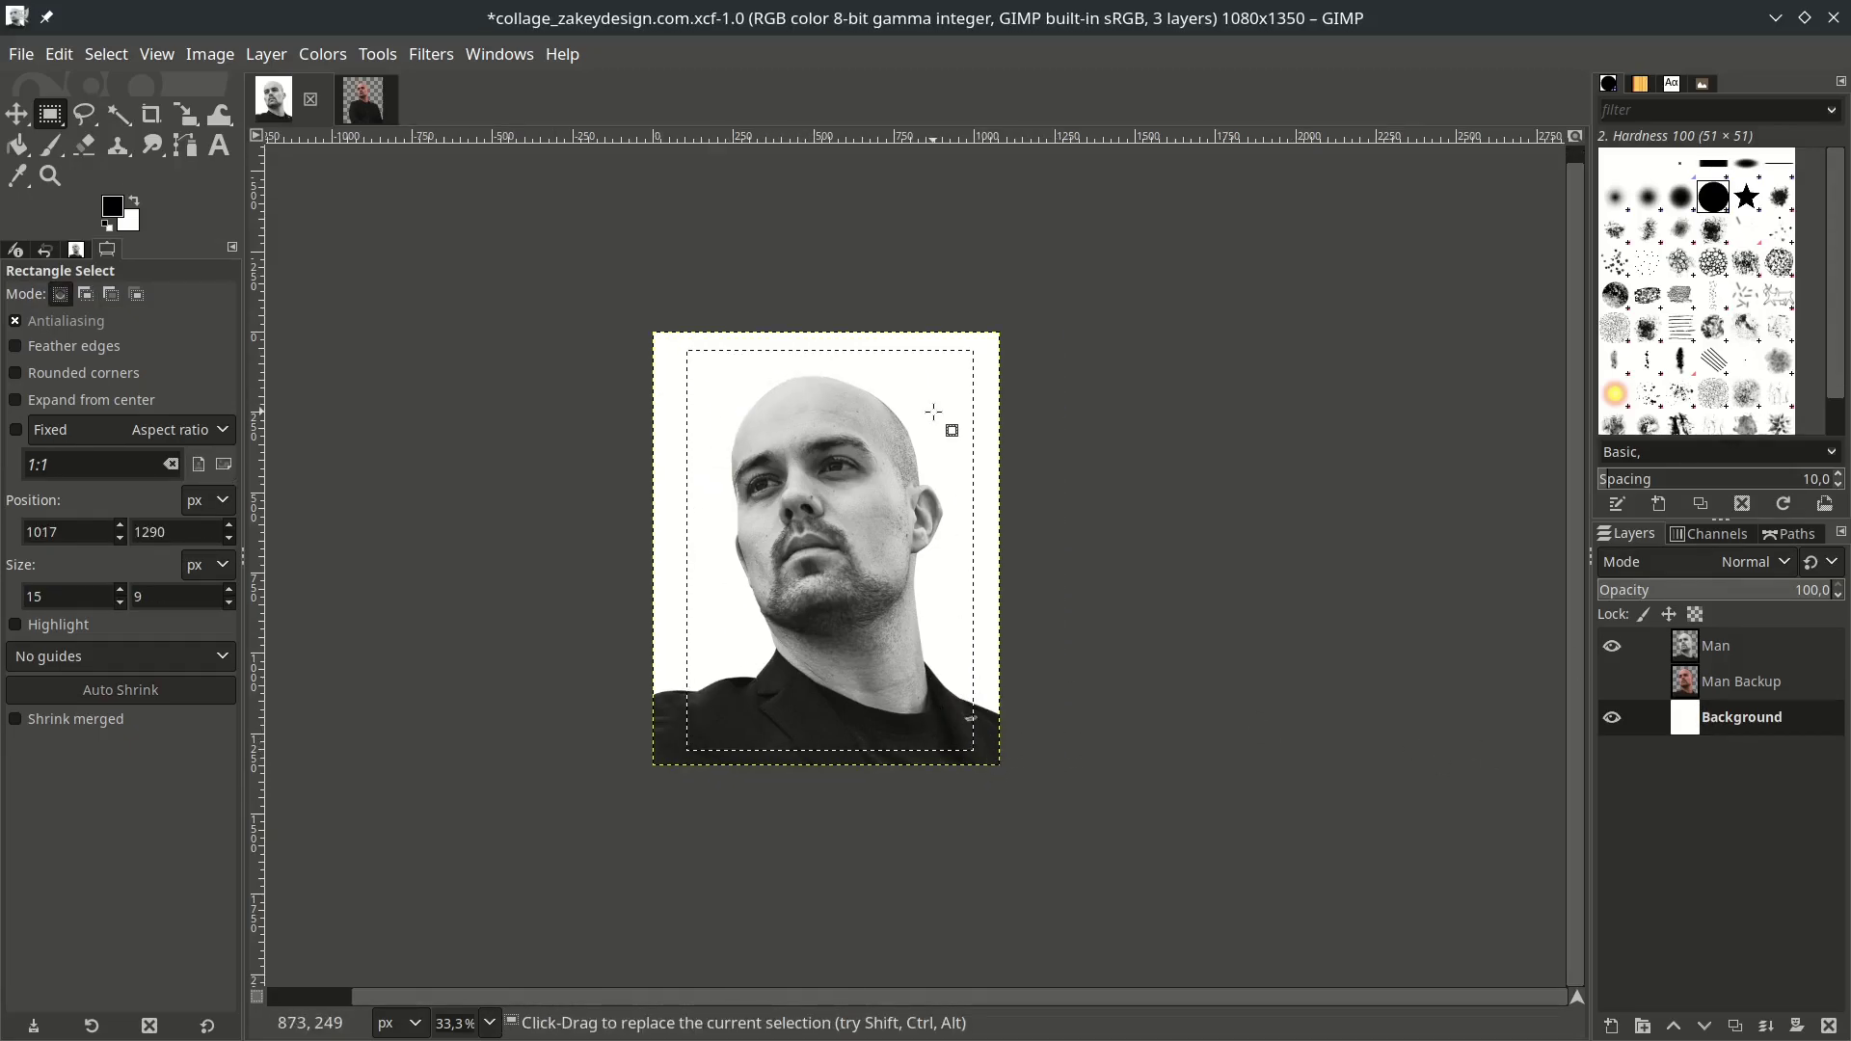
Invert the selection so it covers the border area around the inset rectangle.
left_click(106, 54)
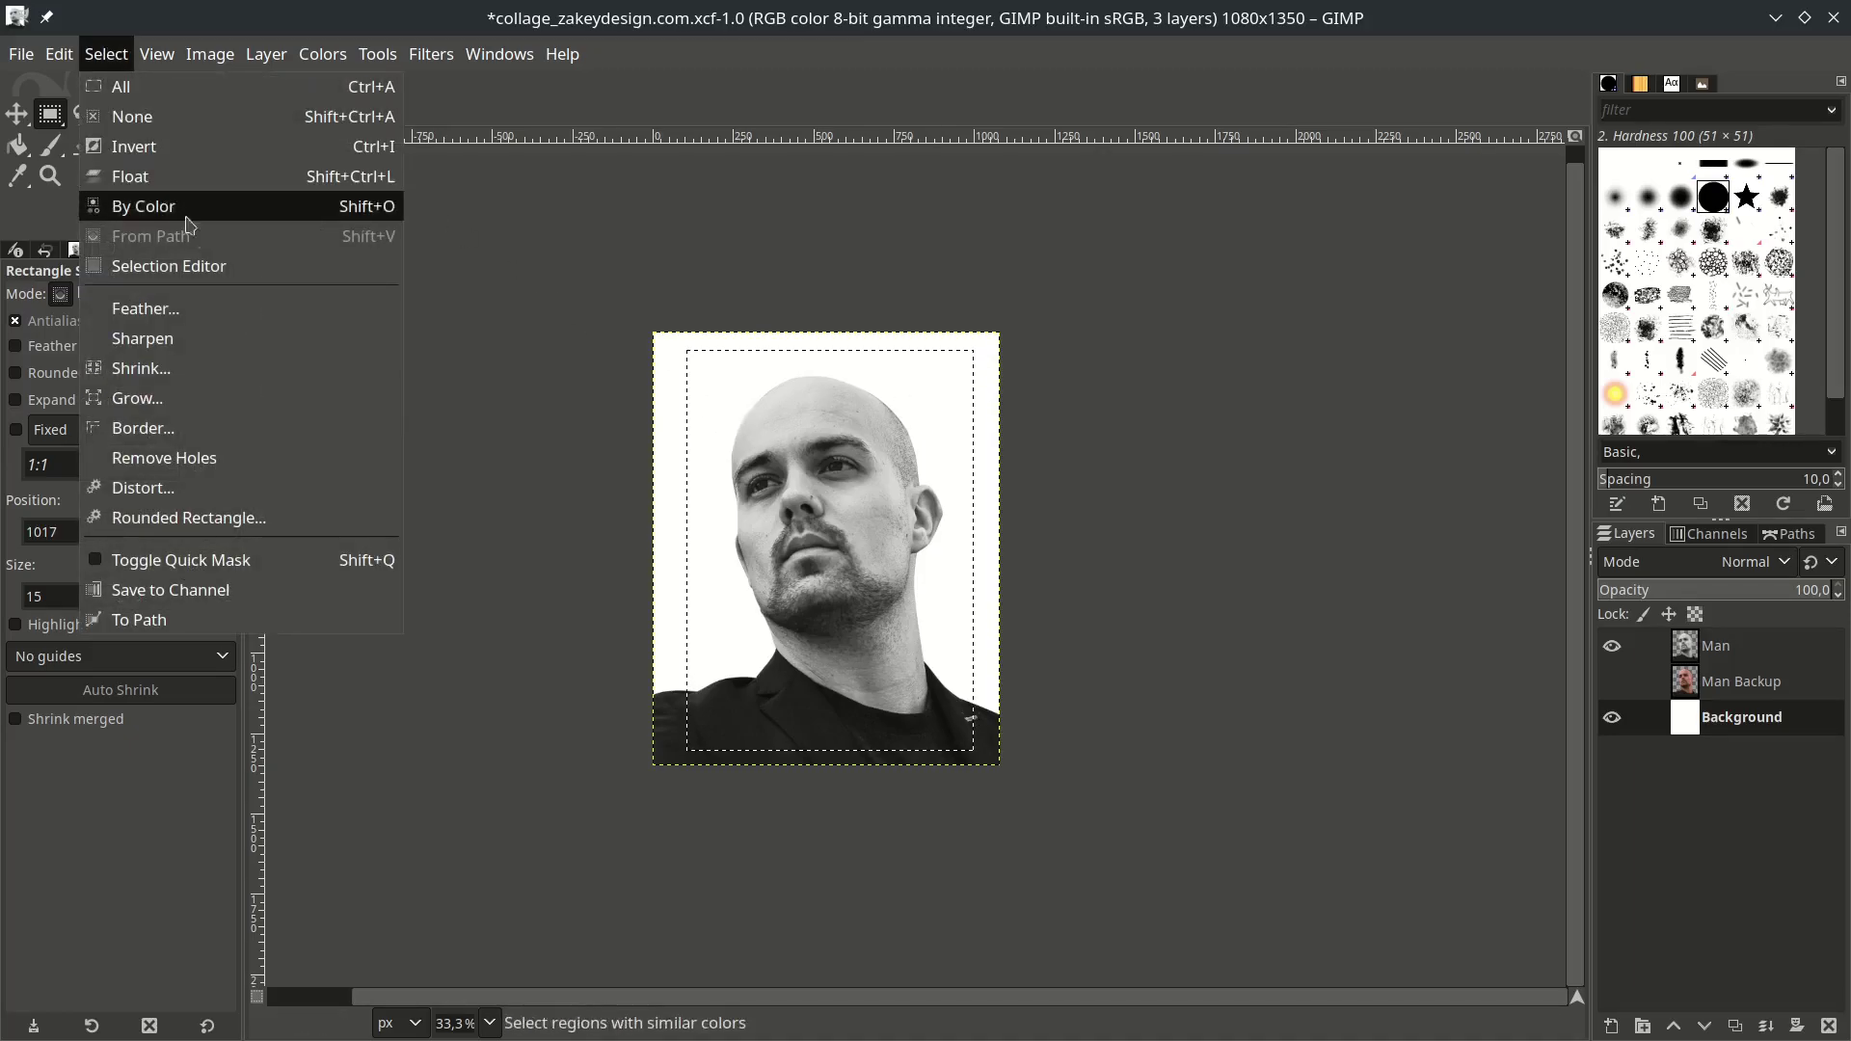
left_click(125, 146)
scroll(649, 426, "up", 3)
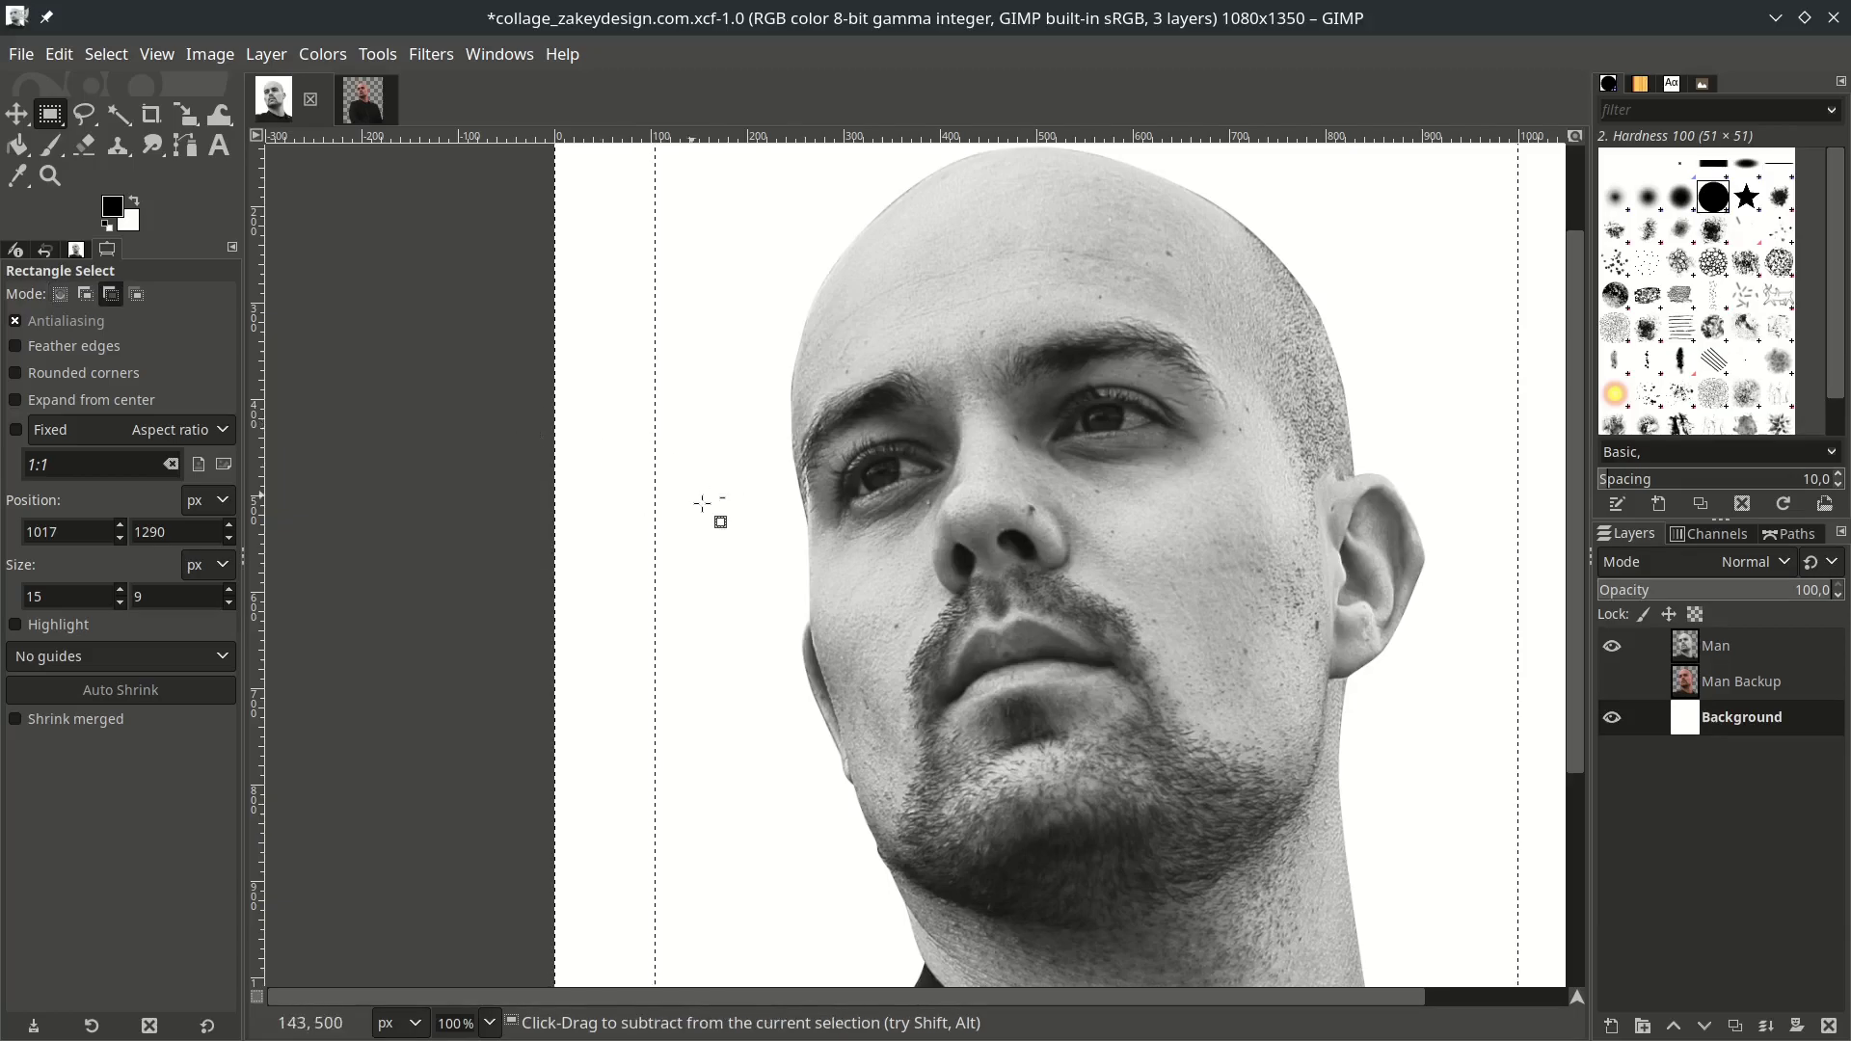
scroll(711, 504, "down", 2)
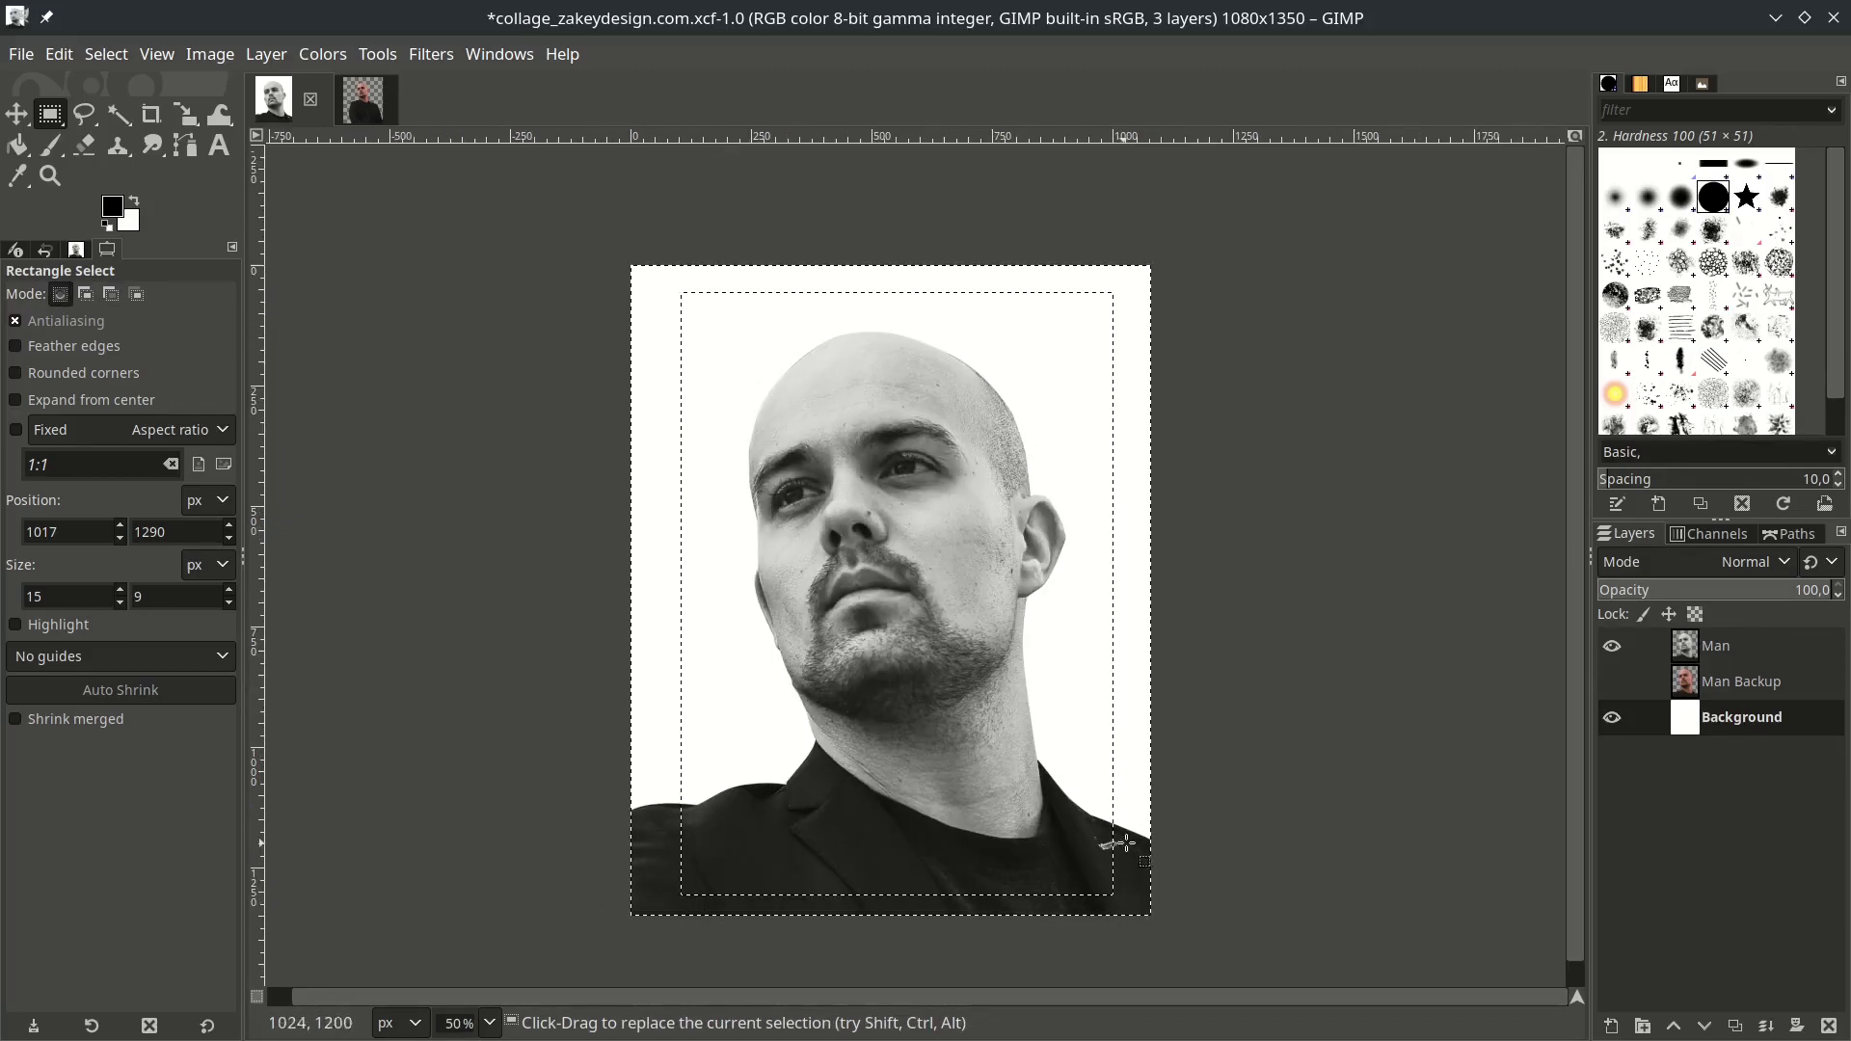
Add a white (full opacity) layer mask to the Man layer.
left_click(1722, 646)
right_click(1738, 648)
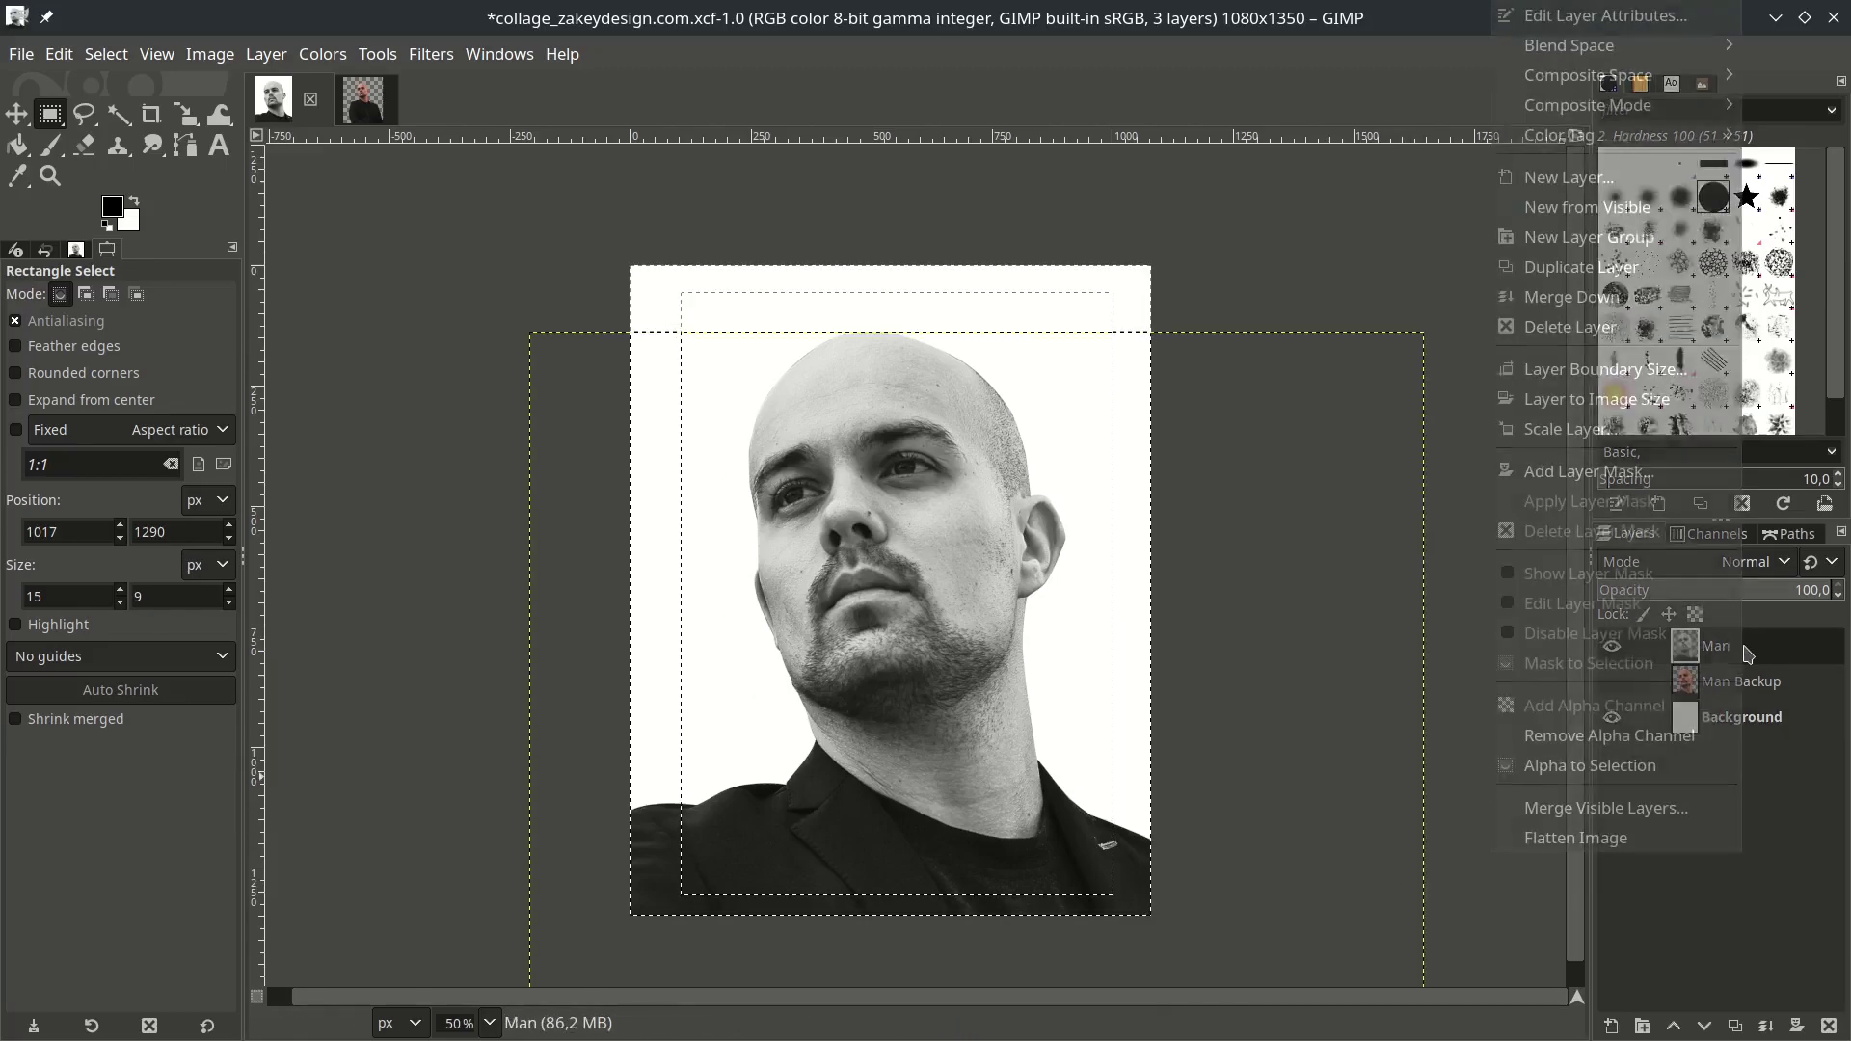
left_click(1600, 472)
left_click(1586, 426)
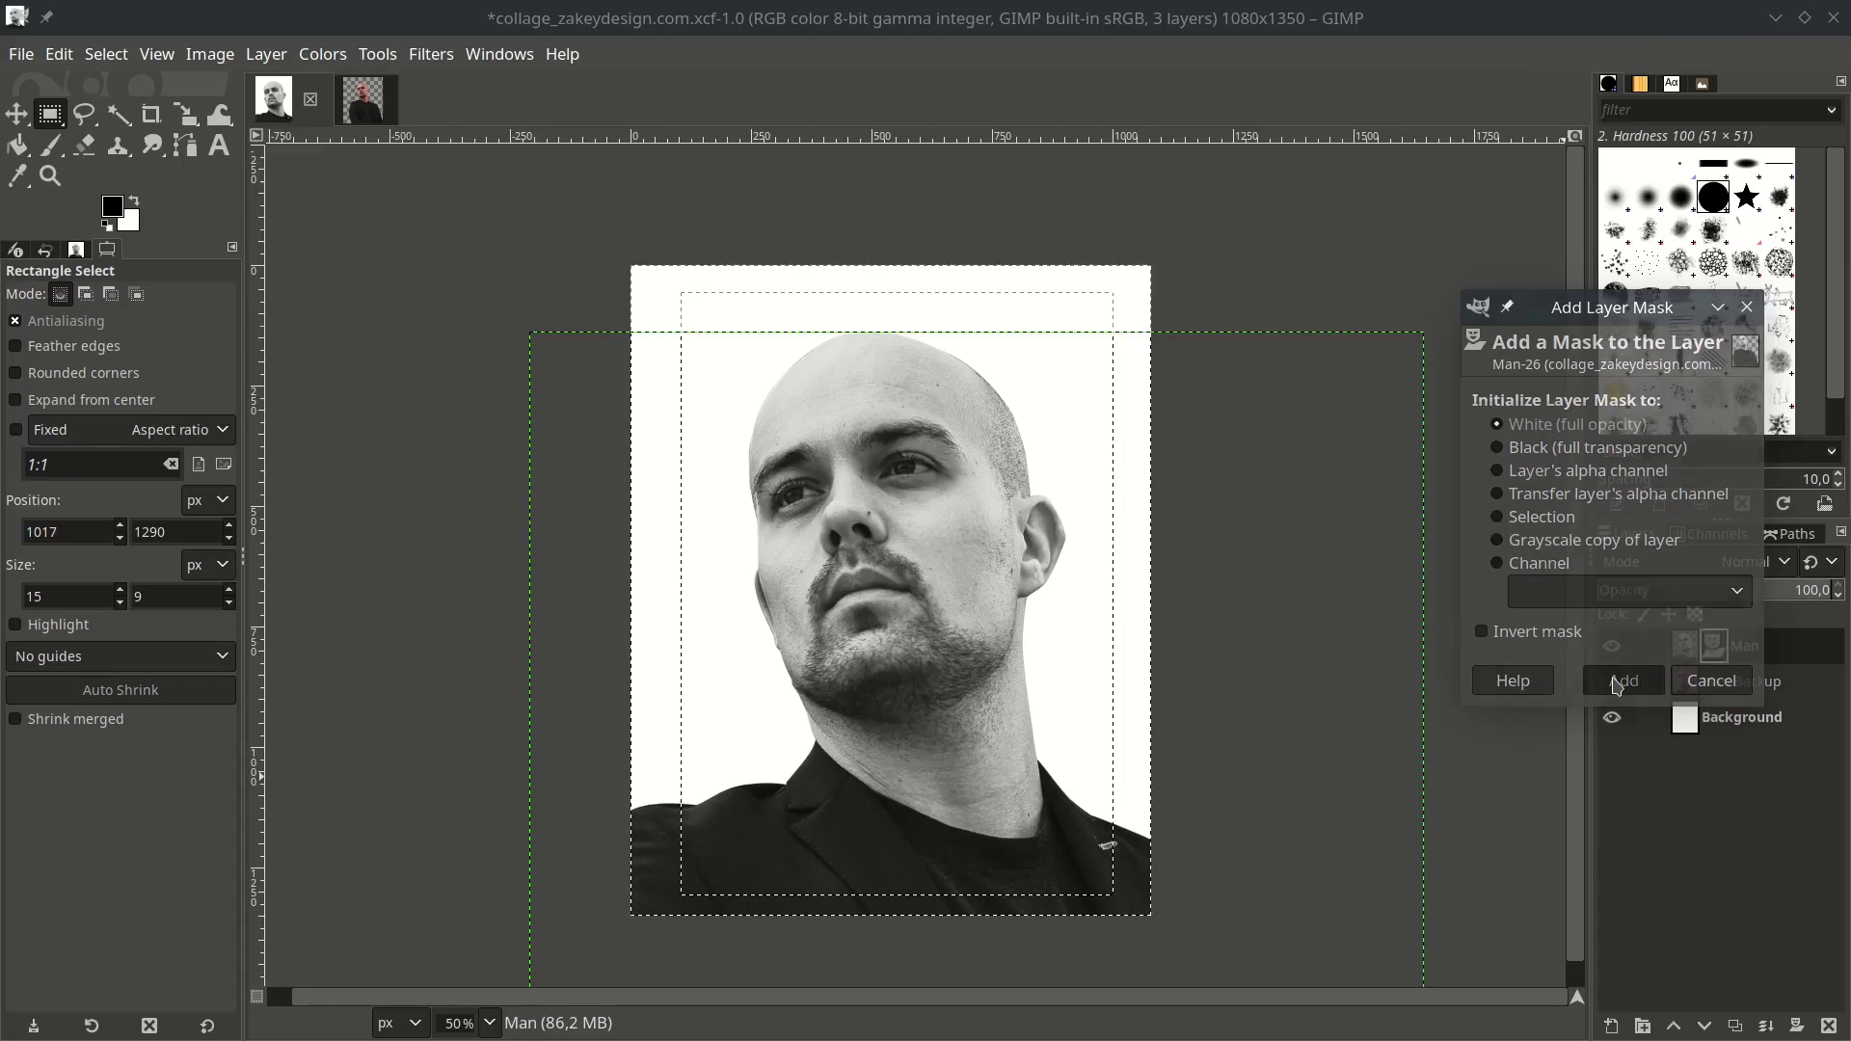
left_click(1620, 683)
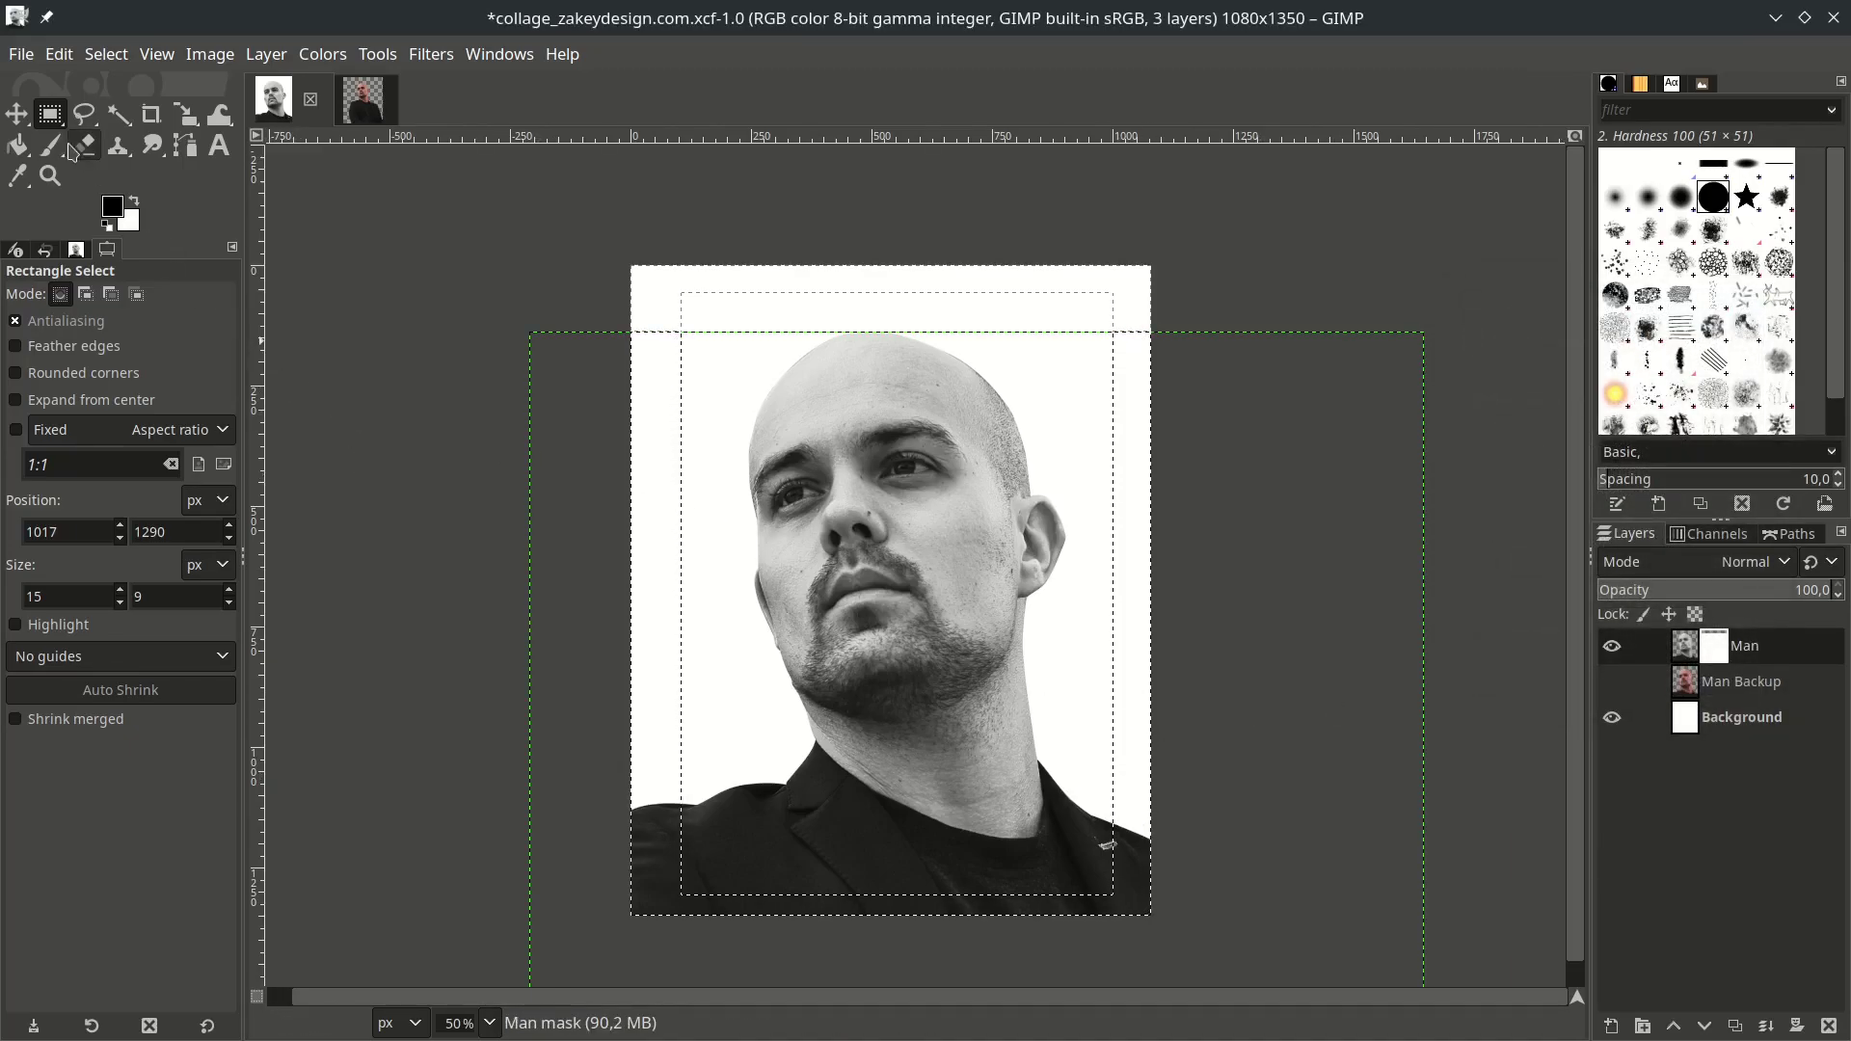
Paint black on the Man mask throughout the selected border, enlarging the brush to 326, and clear the selection.
key("p")
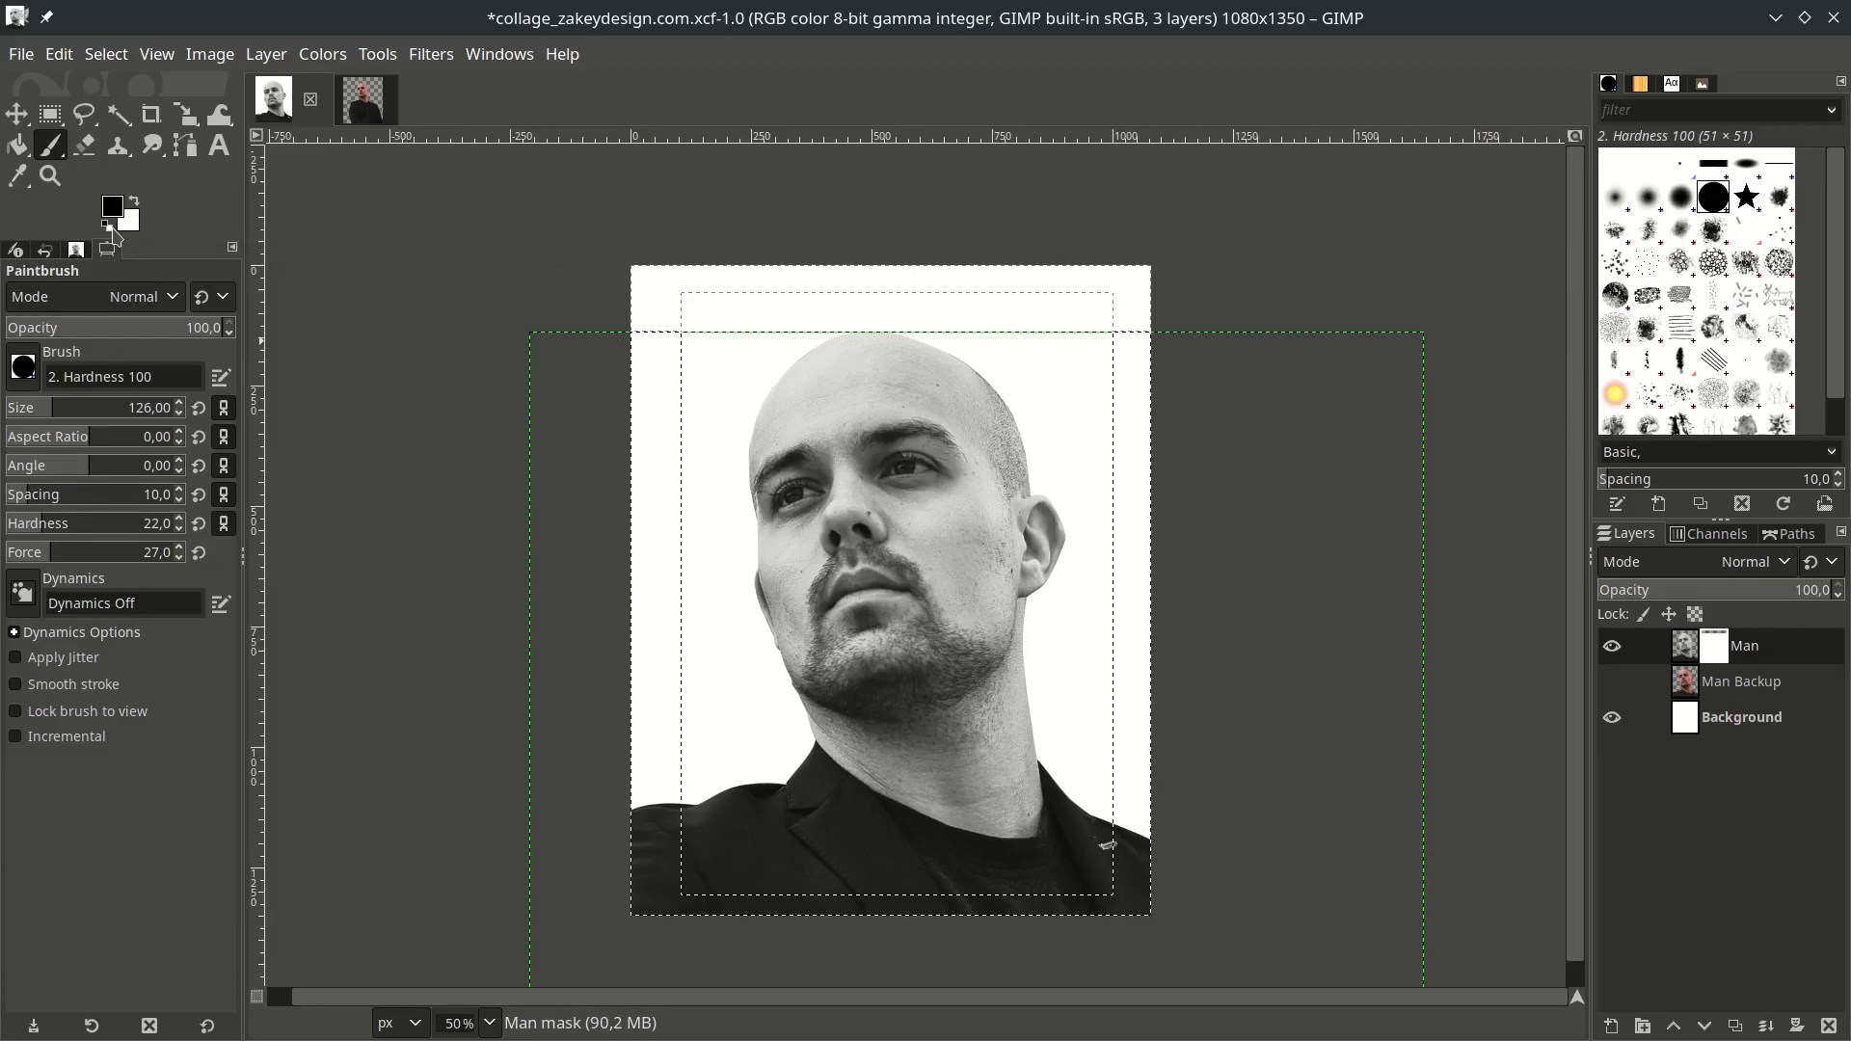
scroll(704, 774, "down", 1)
left_click_drag(627, 798, 671, 818)
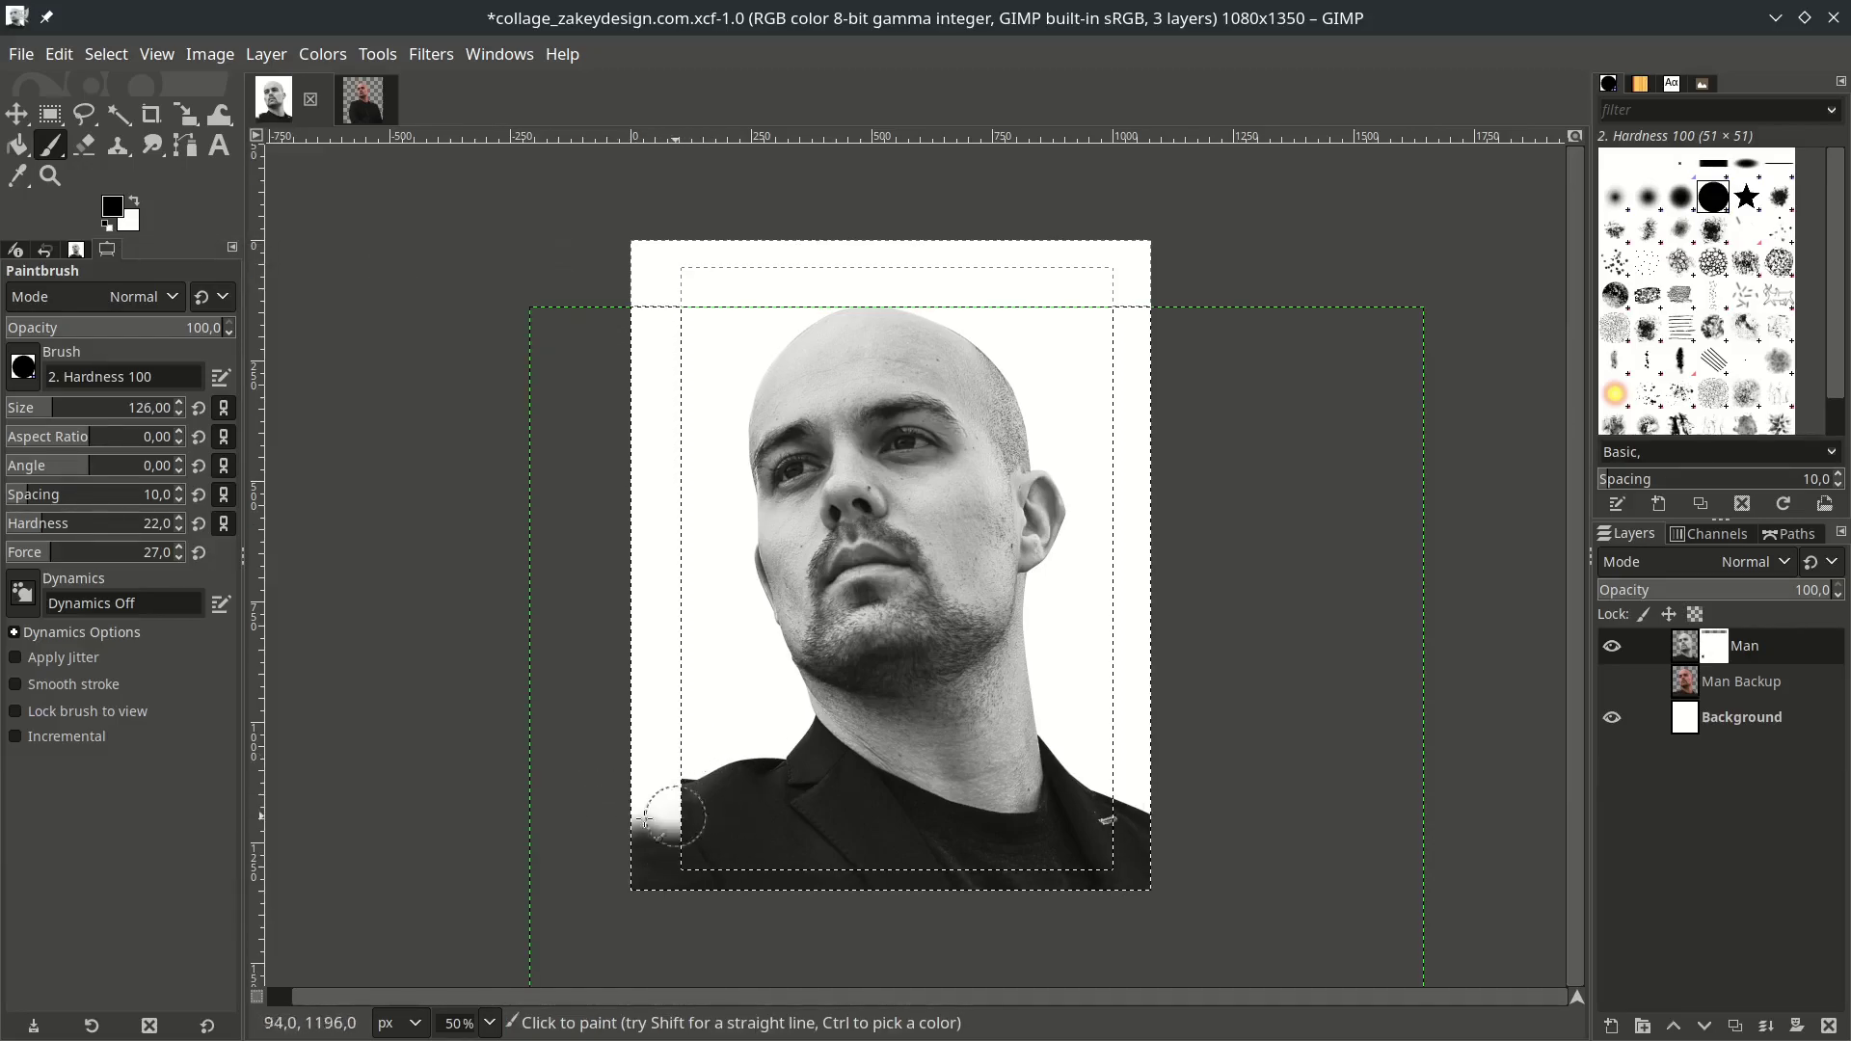
left_click(90, 405)
left_click_drag(631, 757, 1039, 879)
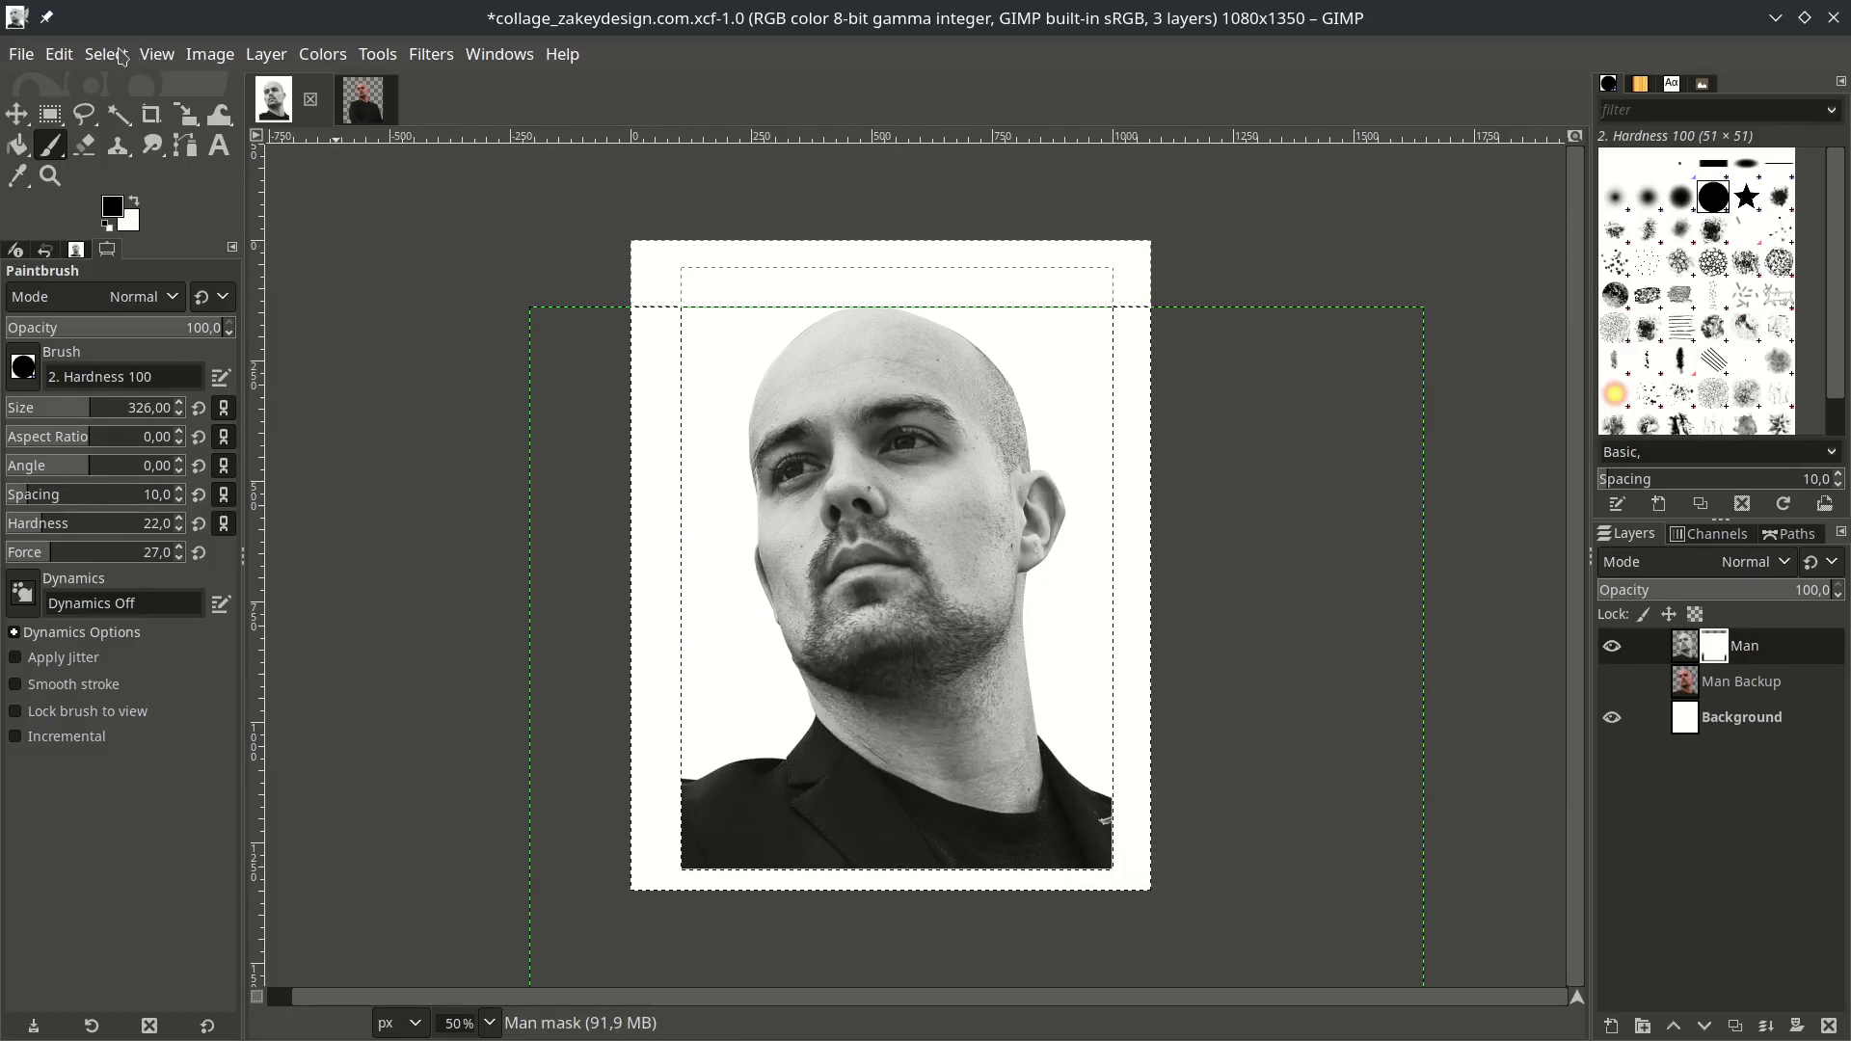
left_click(106, 54)
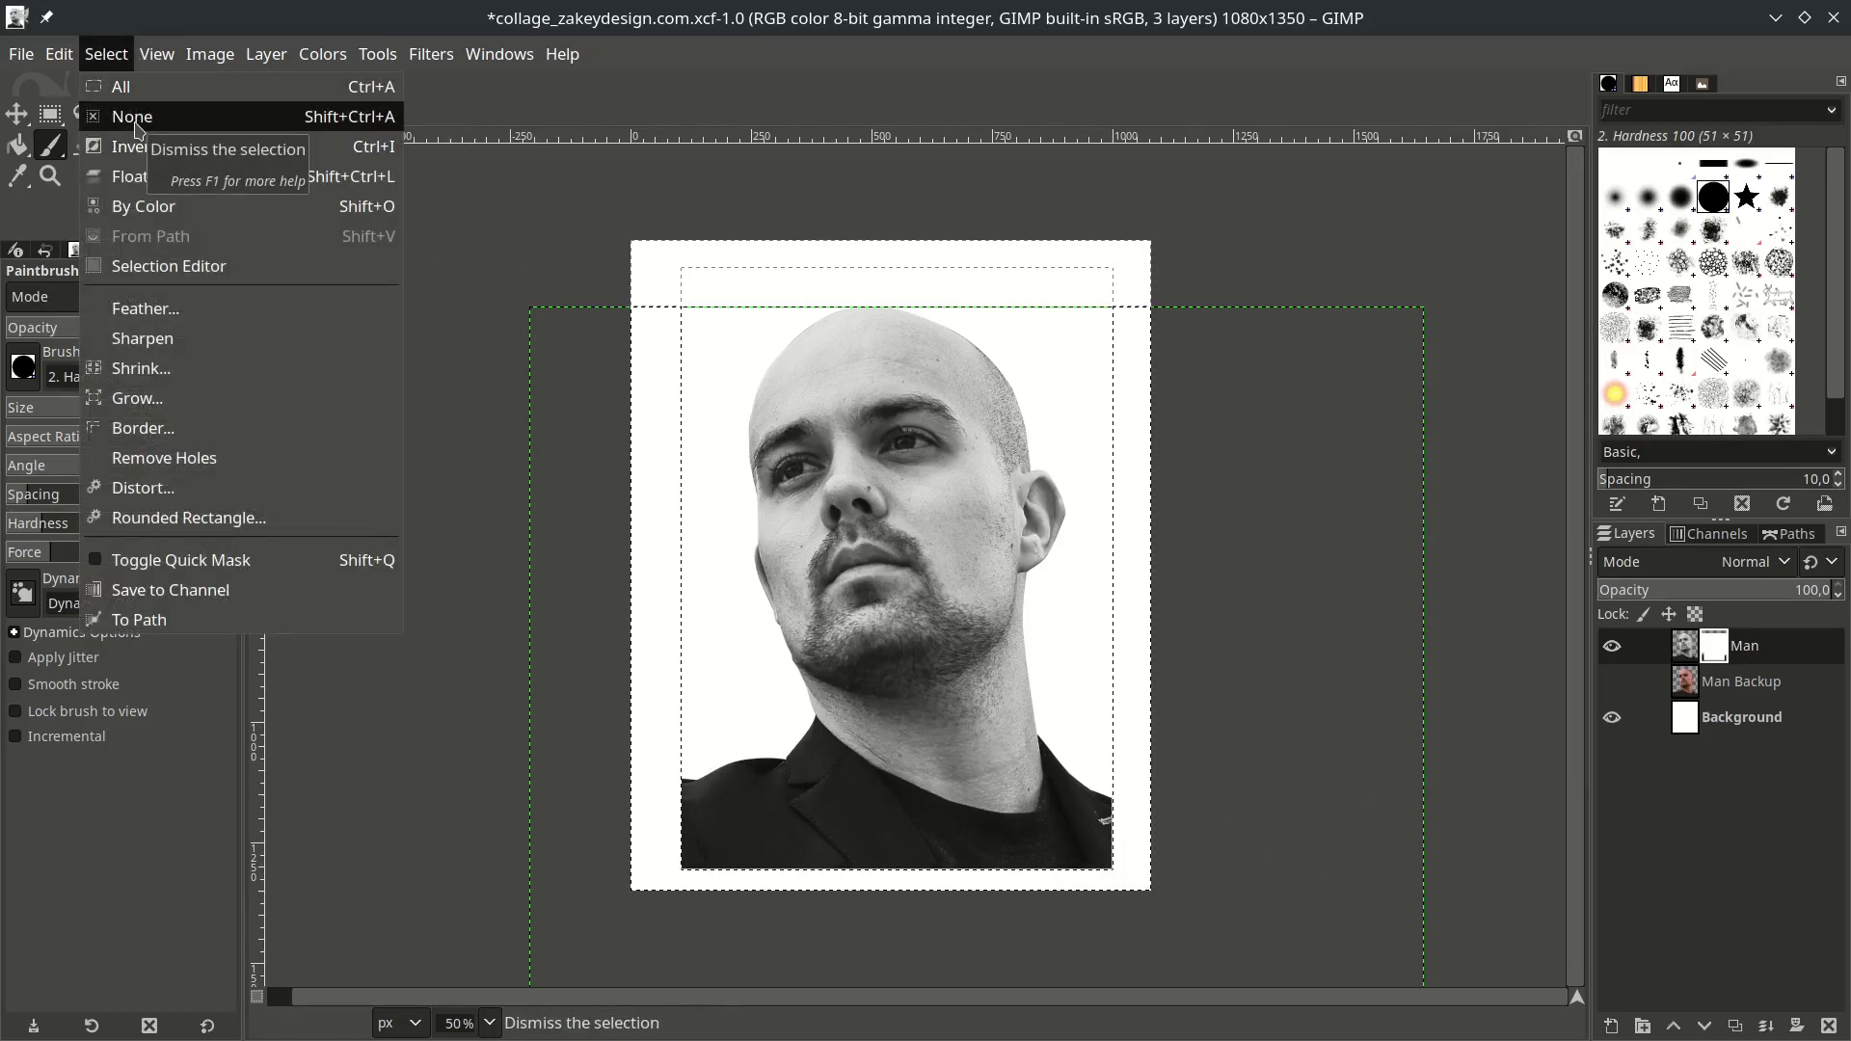
left_click(137, 117)
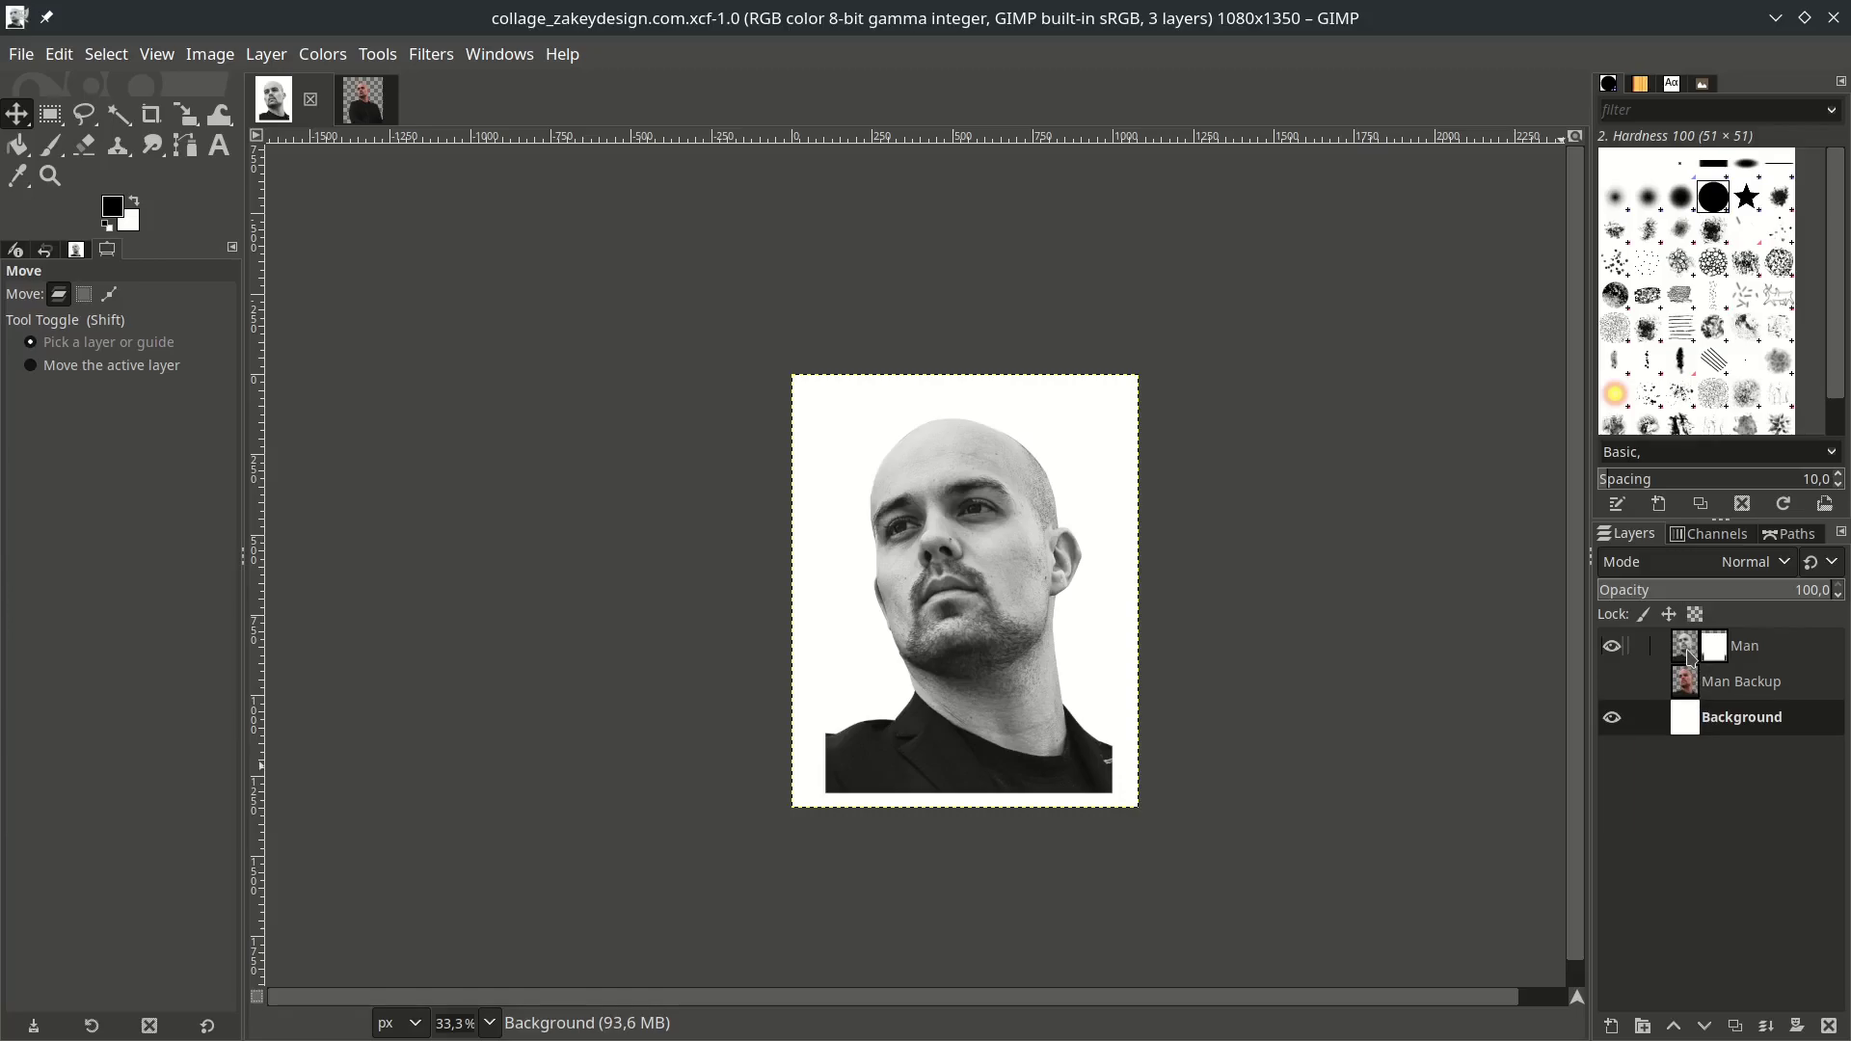
Move the masked Man layer up slightly on the canvas.
left_click(1687, 655)
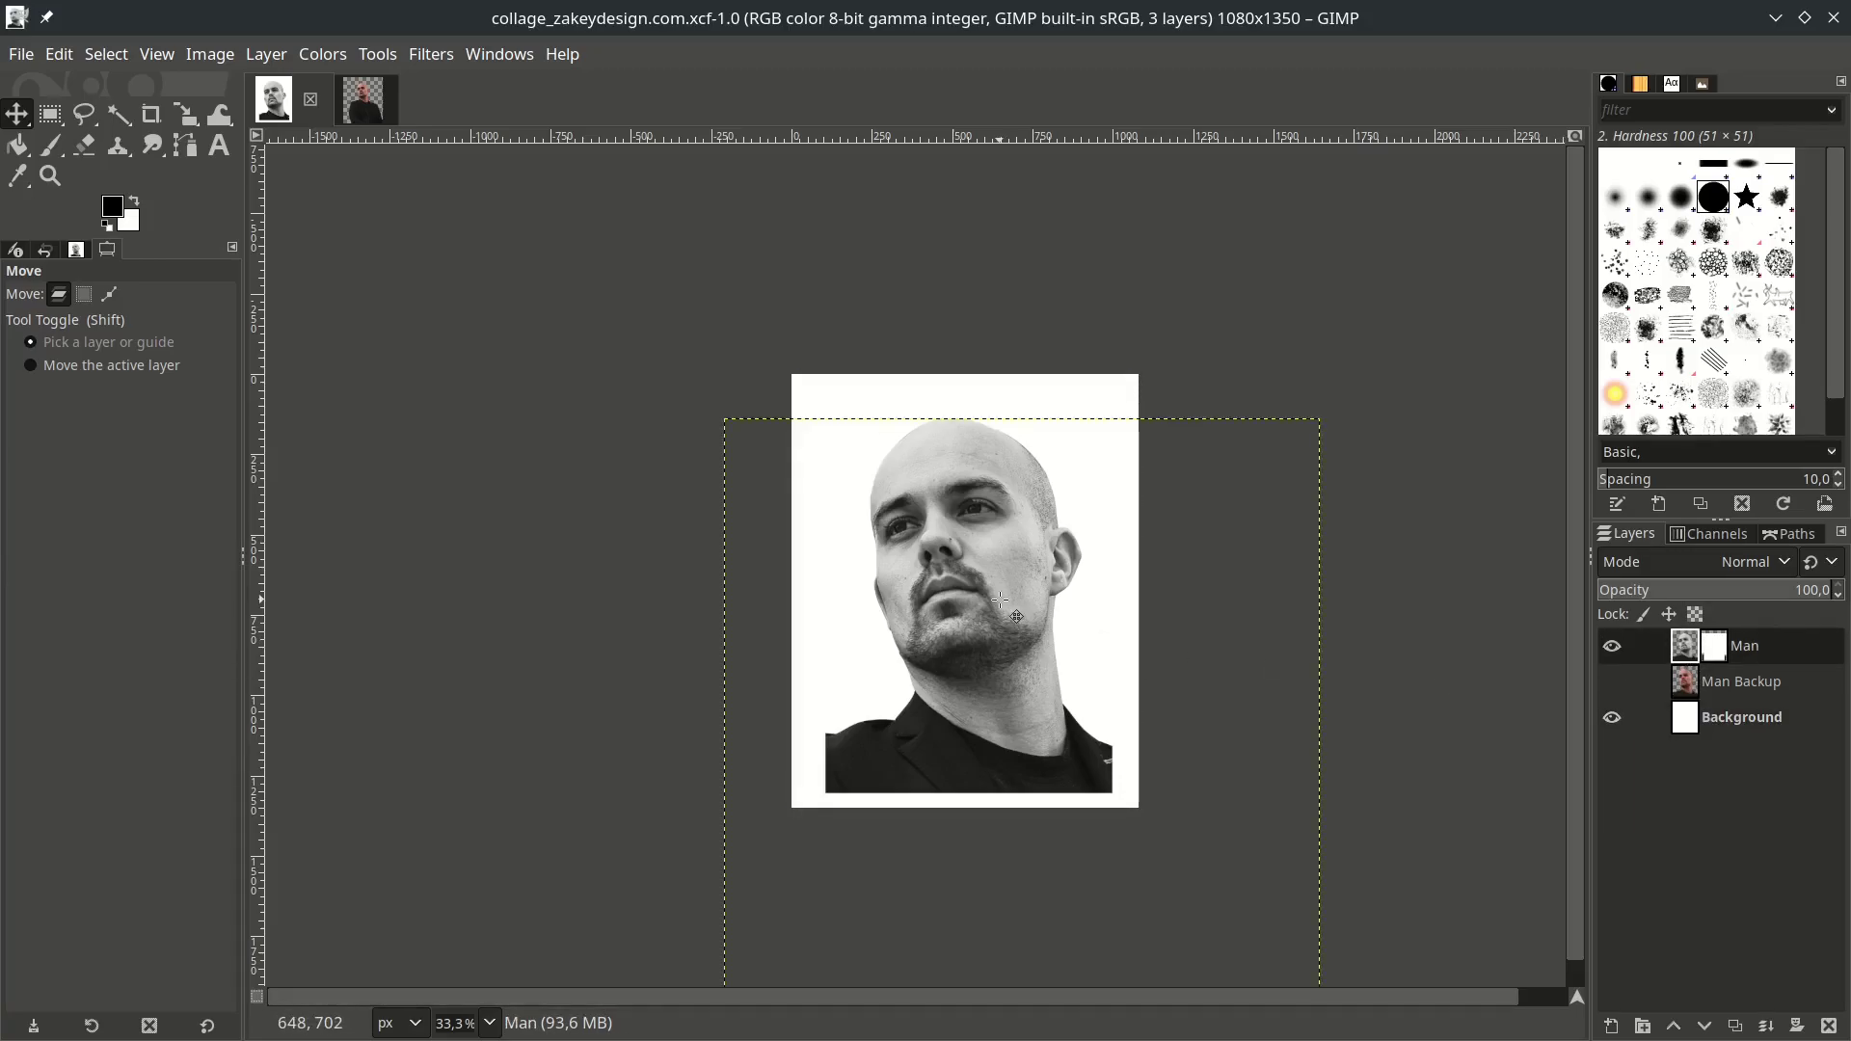
left_click_drag(1000, 600, 1002, 582)
scroll(984, 785, "up", 1)
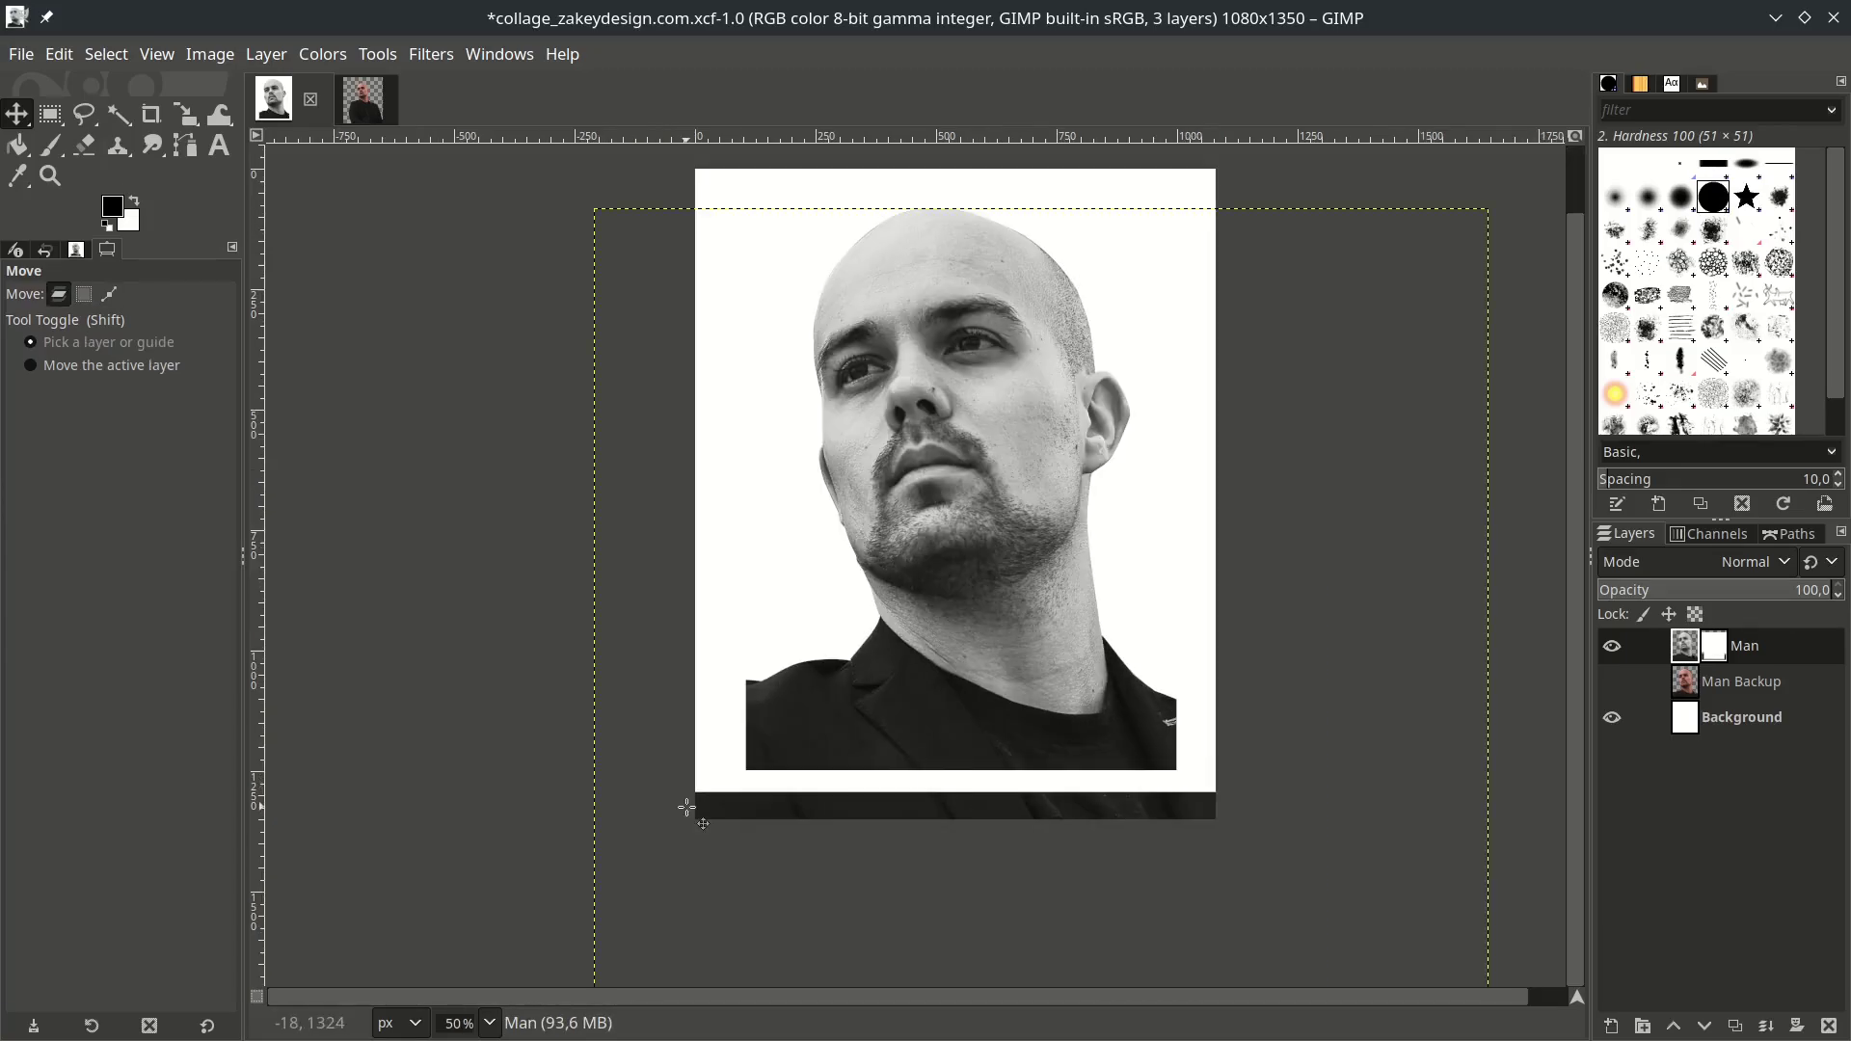
Mask out the exposed jacket strip along the canvas's lower edge with black paint, reducing the brush size to 91.
left_click(51, 145)
left_click(1719, 659)
mouse_move(1269, 839)
left_mouse_down()
mouse_move(1174, 853)
mouse_move(1219, 847)
left_mouse_up()
scroll(1219, 846, "up", 2)
left_click(44, 405)
left_click_drag(1186, 758, 802, 767)
scroll(802, 767, "left", 2)
mouse_move(1011, 741)
left_mouse_down()
mouse_move(752, 751)
mouse_move(410, 800)
mouse_move(552, 748)
left_mouse_up()
scroll(587, 846, "down", 2)
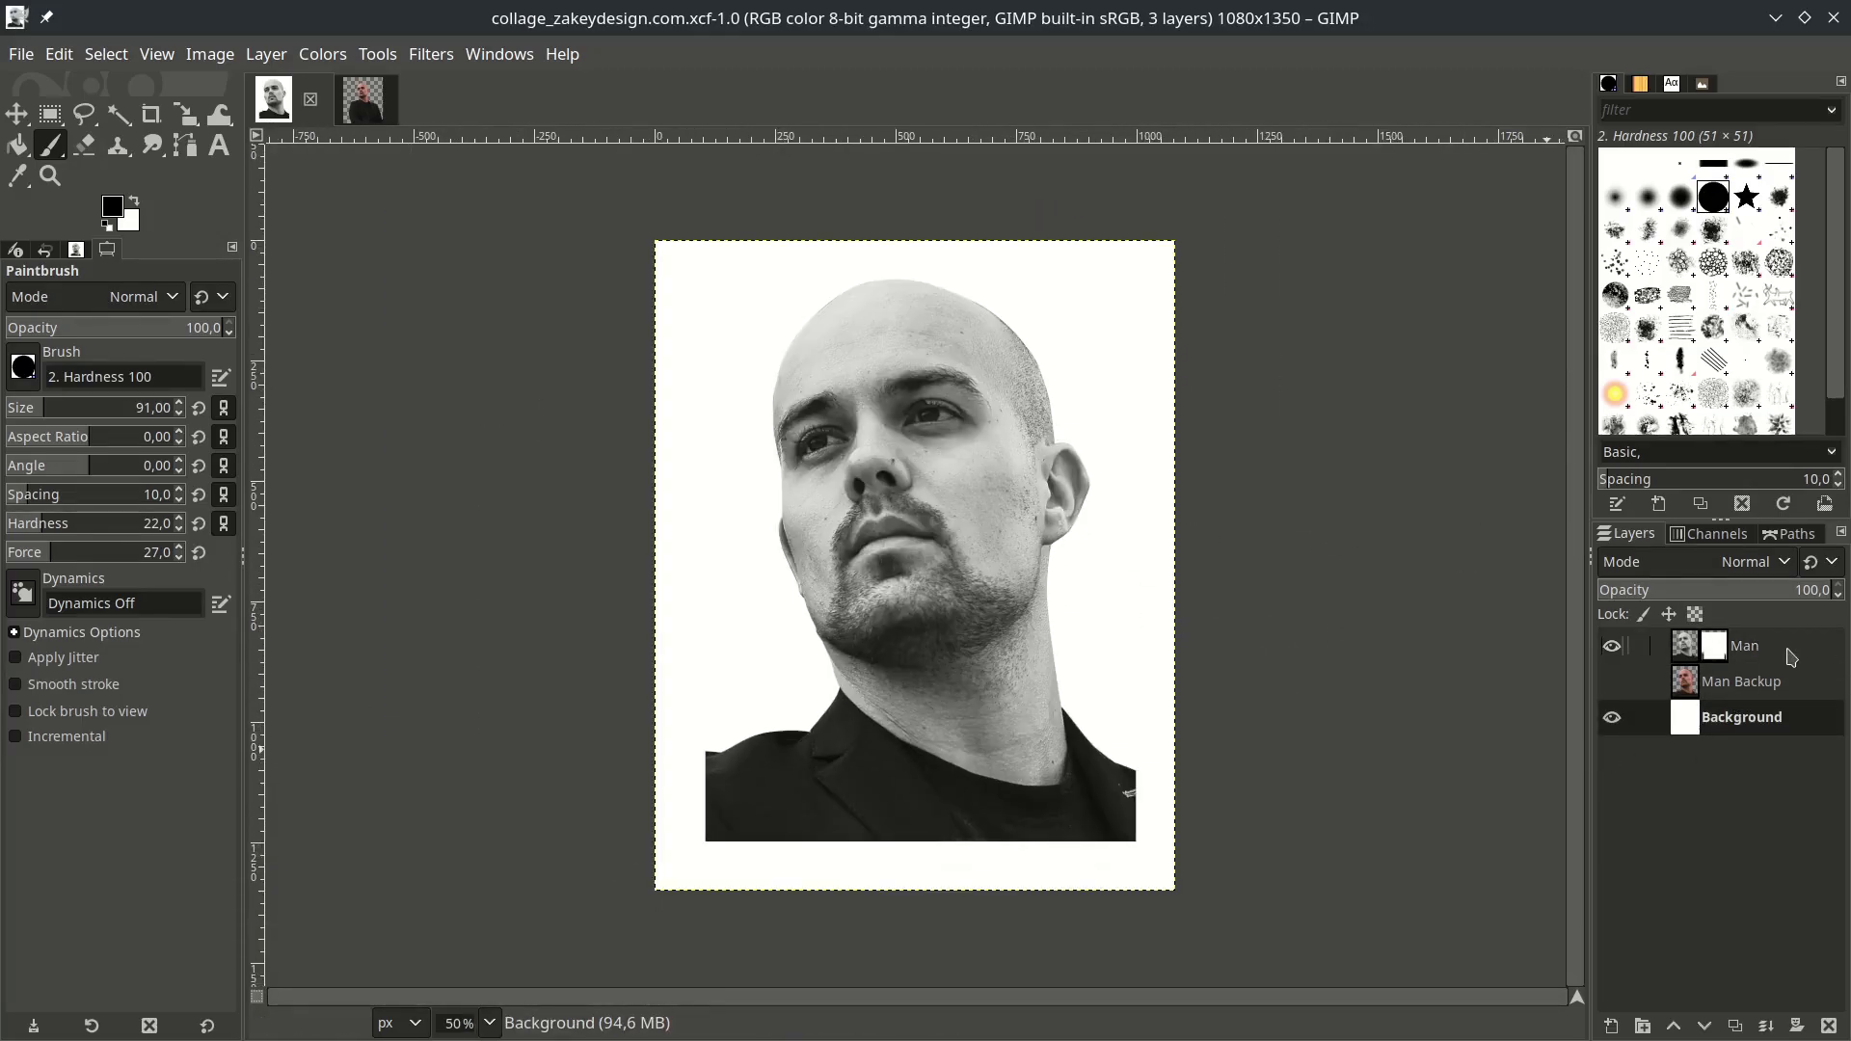
Apply the layer mask of the Man layer permanently.
left_click(1791, 657)
right_click(1789, 656)
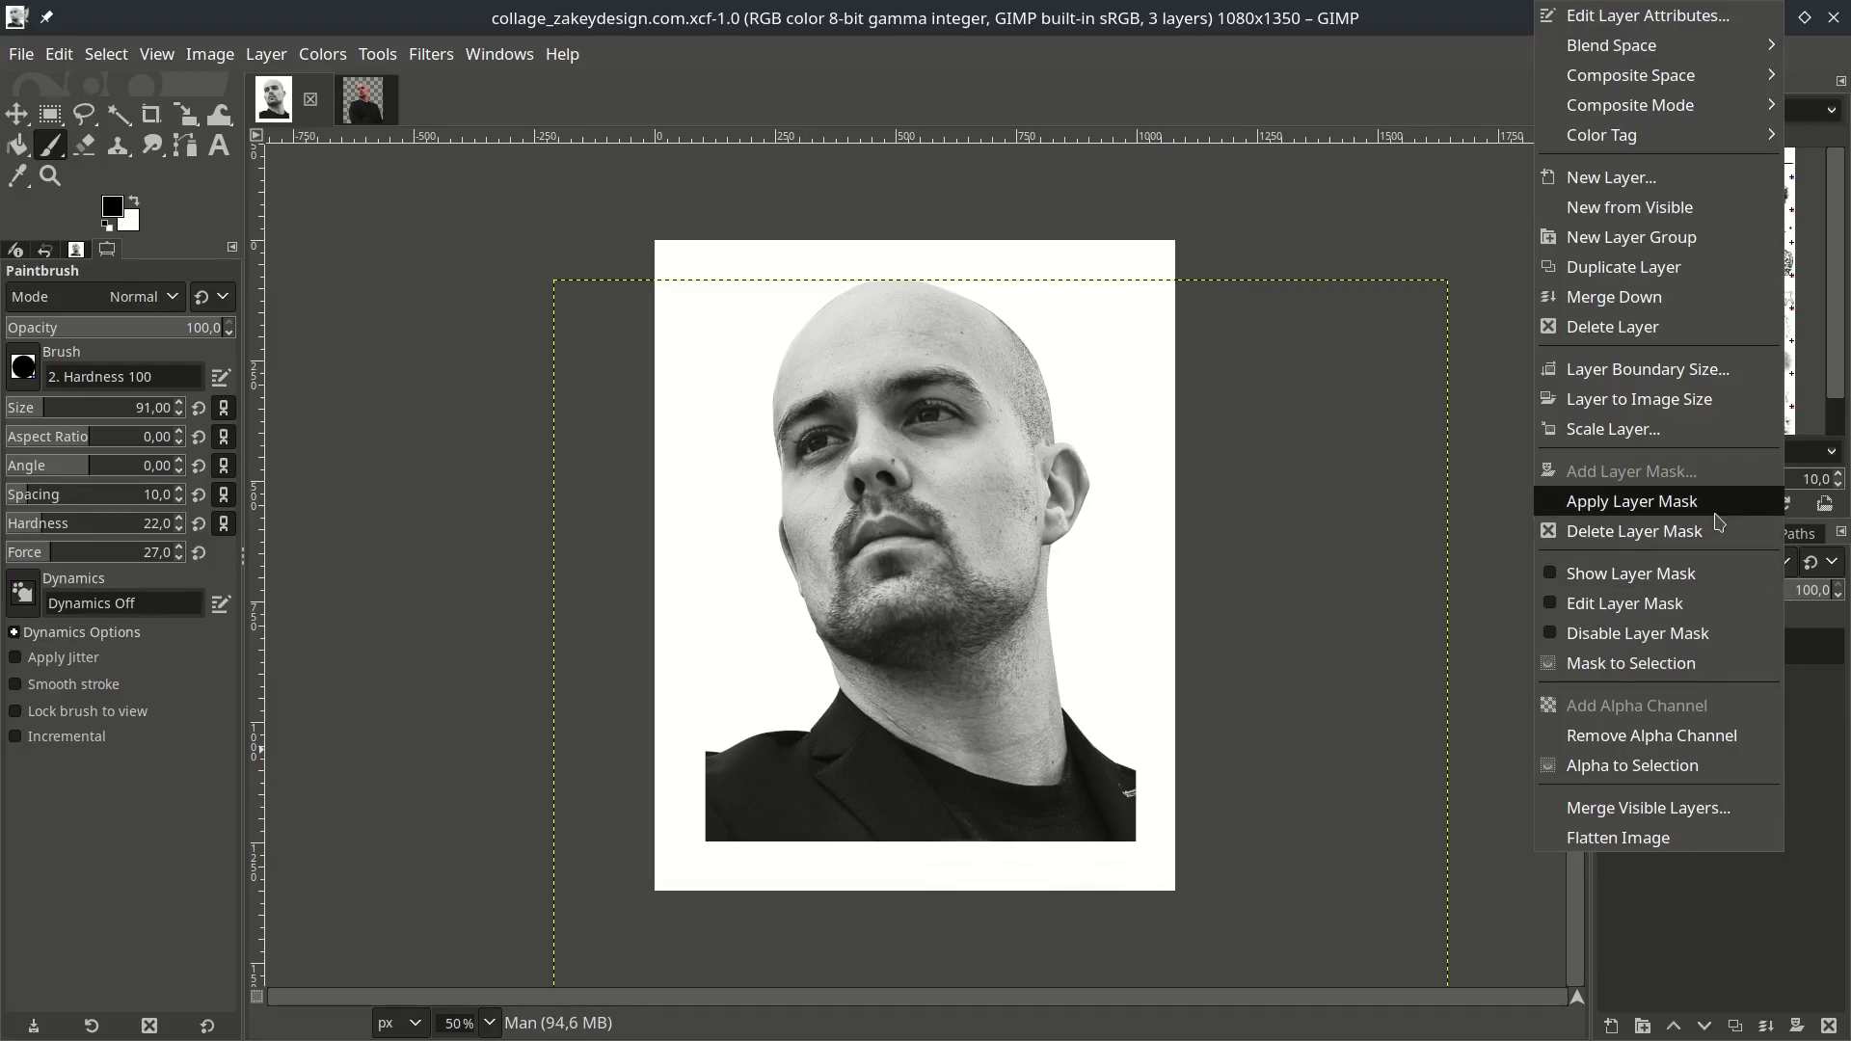
left_click(1715, 514)
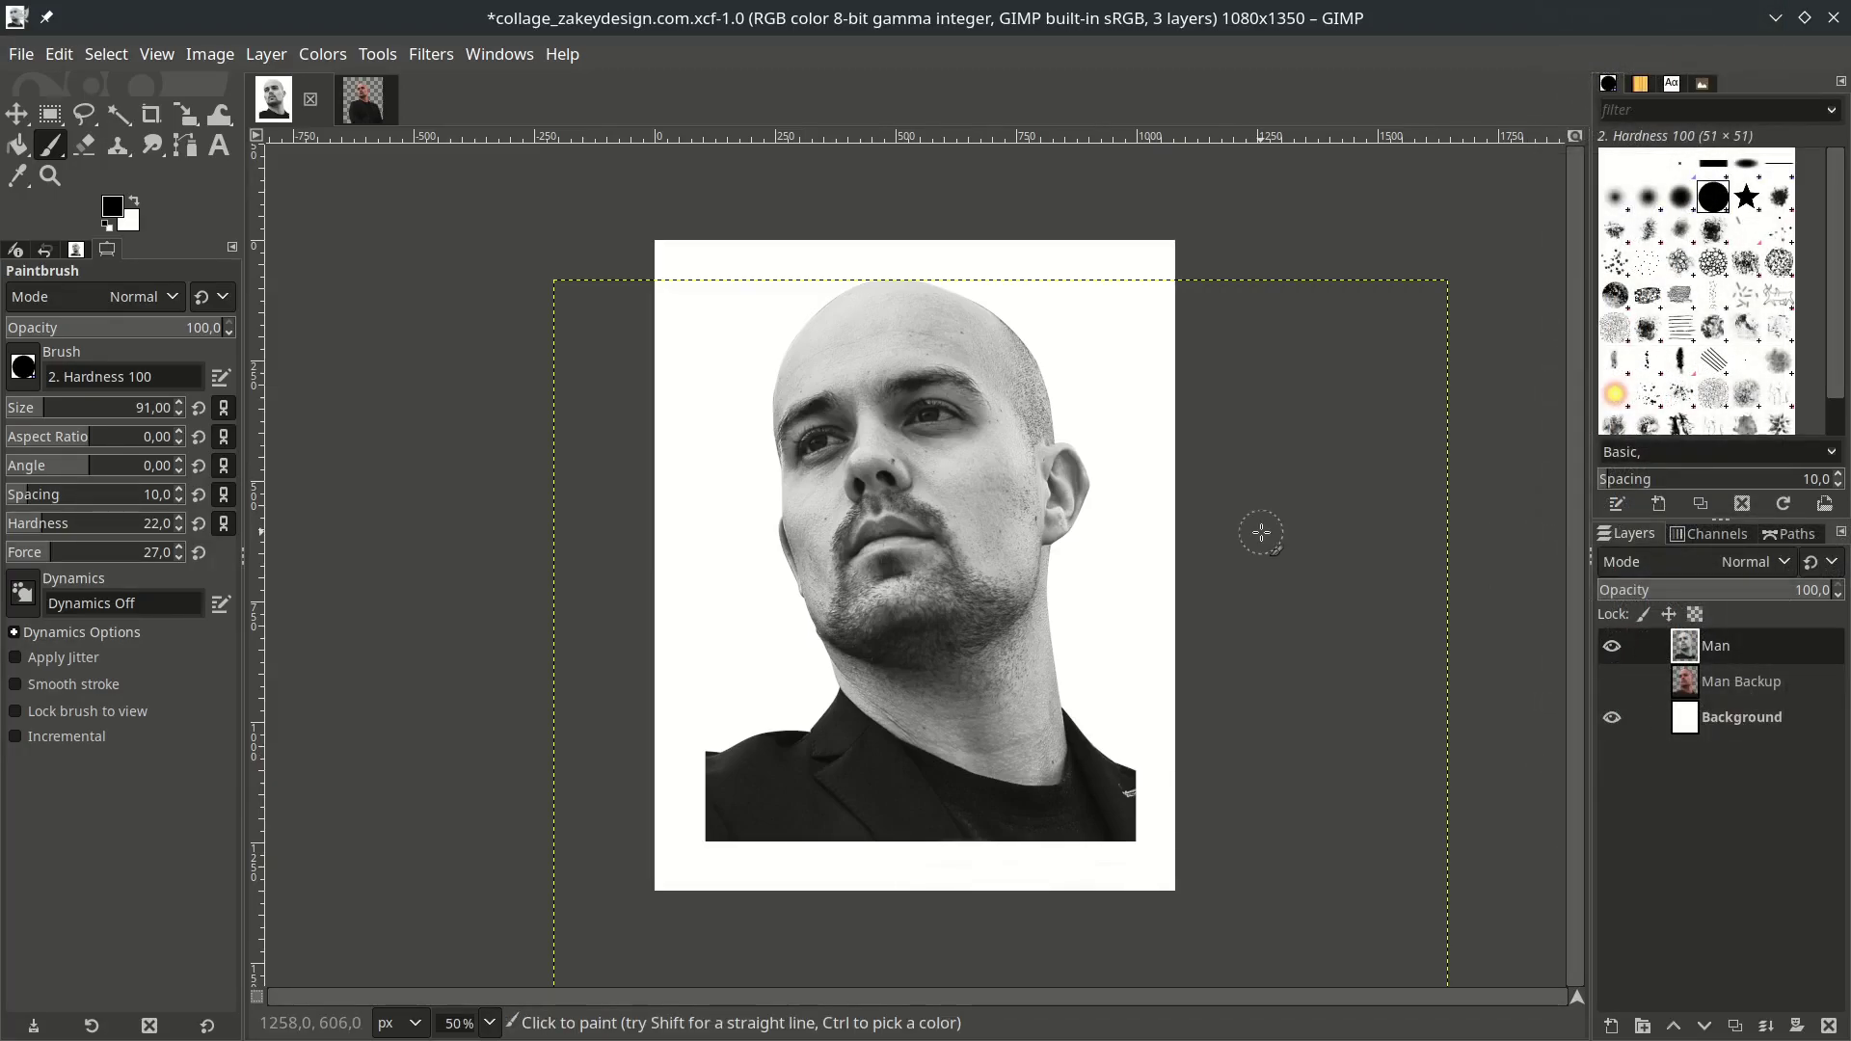
Cut a 640 × 12 px horizontal gap across the forehead of the Man layer, starting at position 218, 237.
left_click(52, 115)
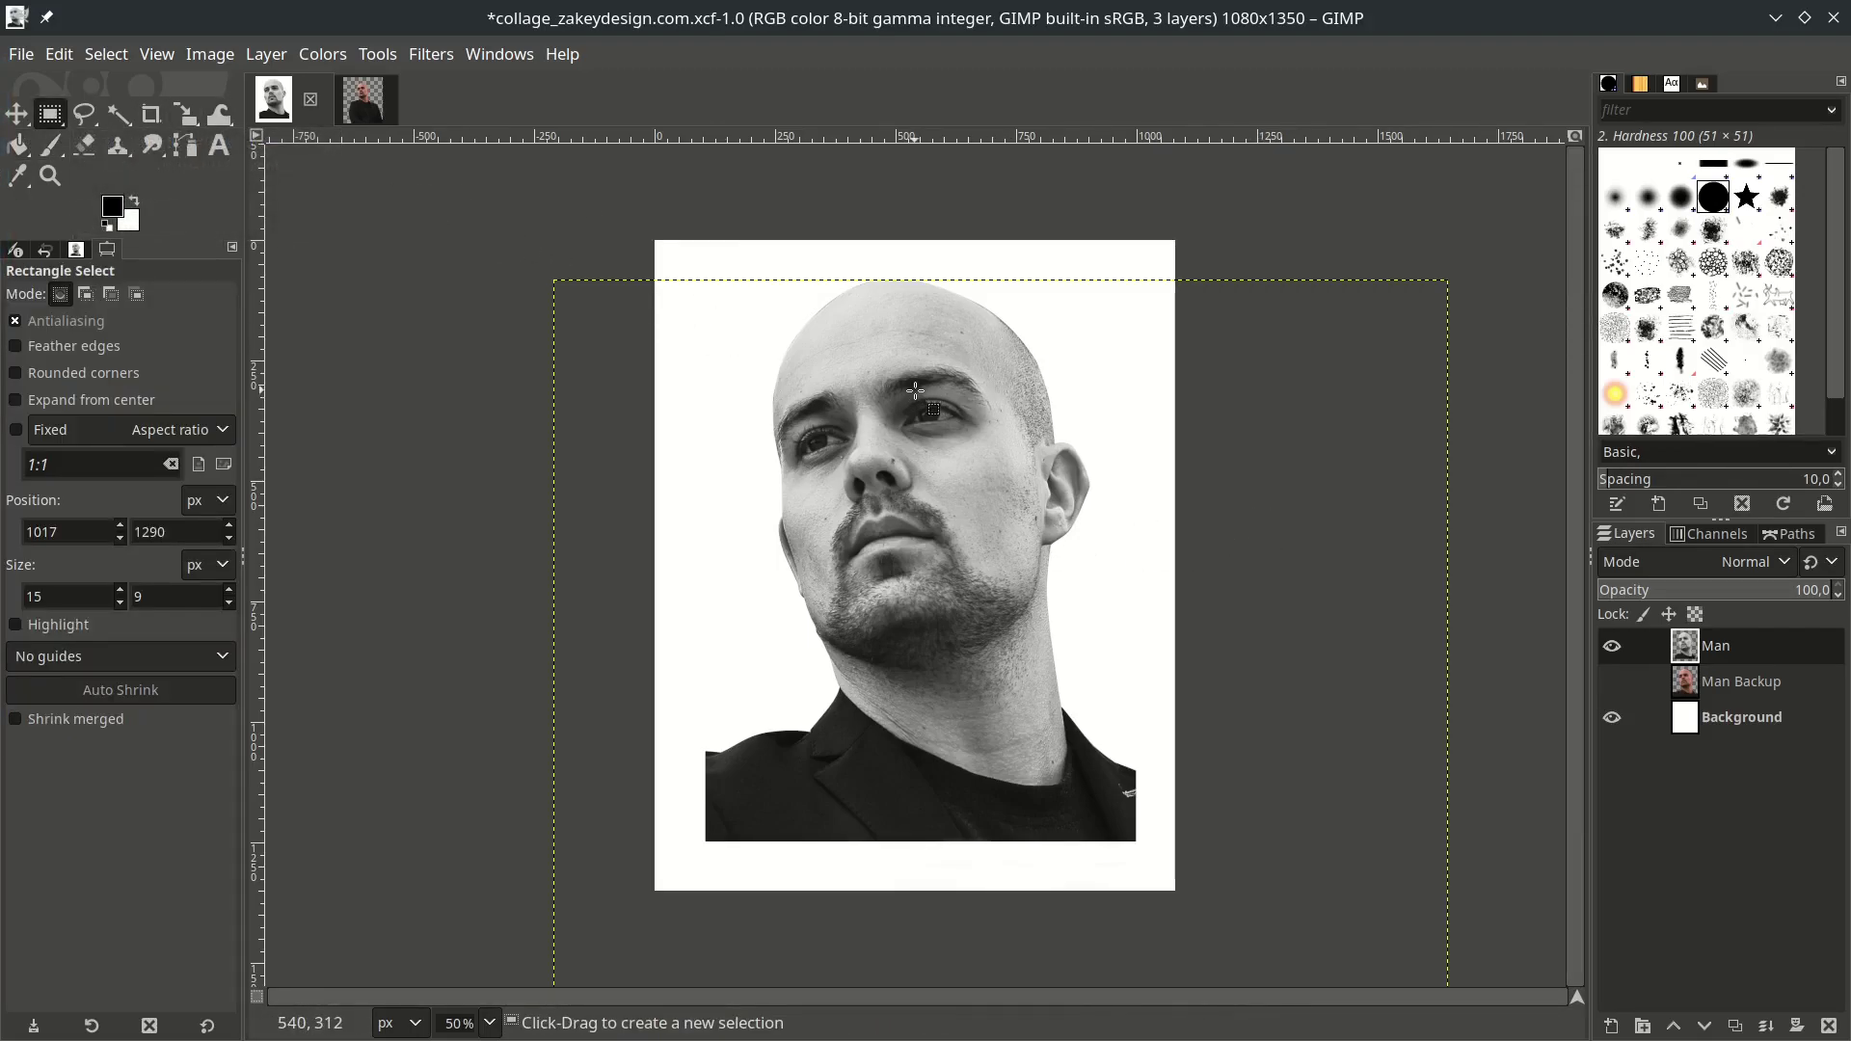
key("1")
left_click_drag(597, 382, 1189, 373)
scroll(177, 596, "up", 3)
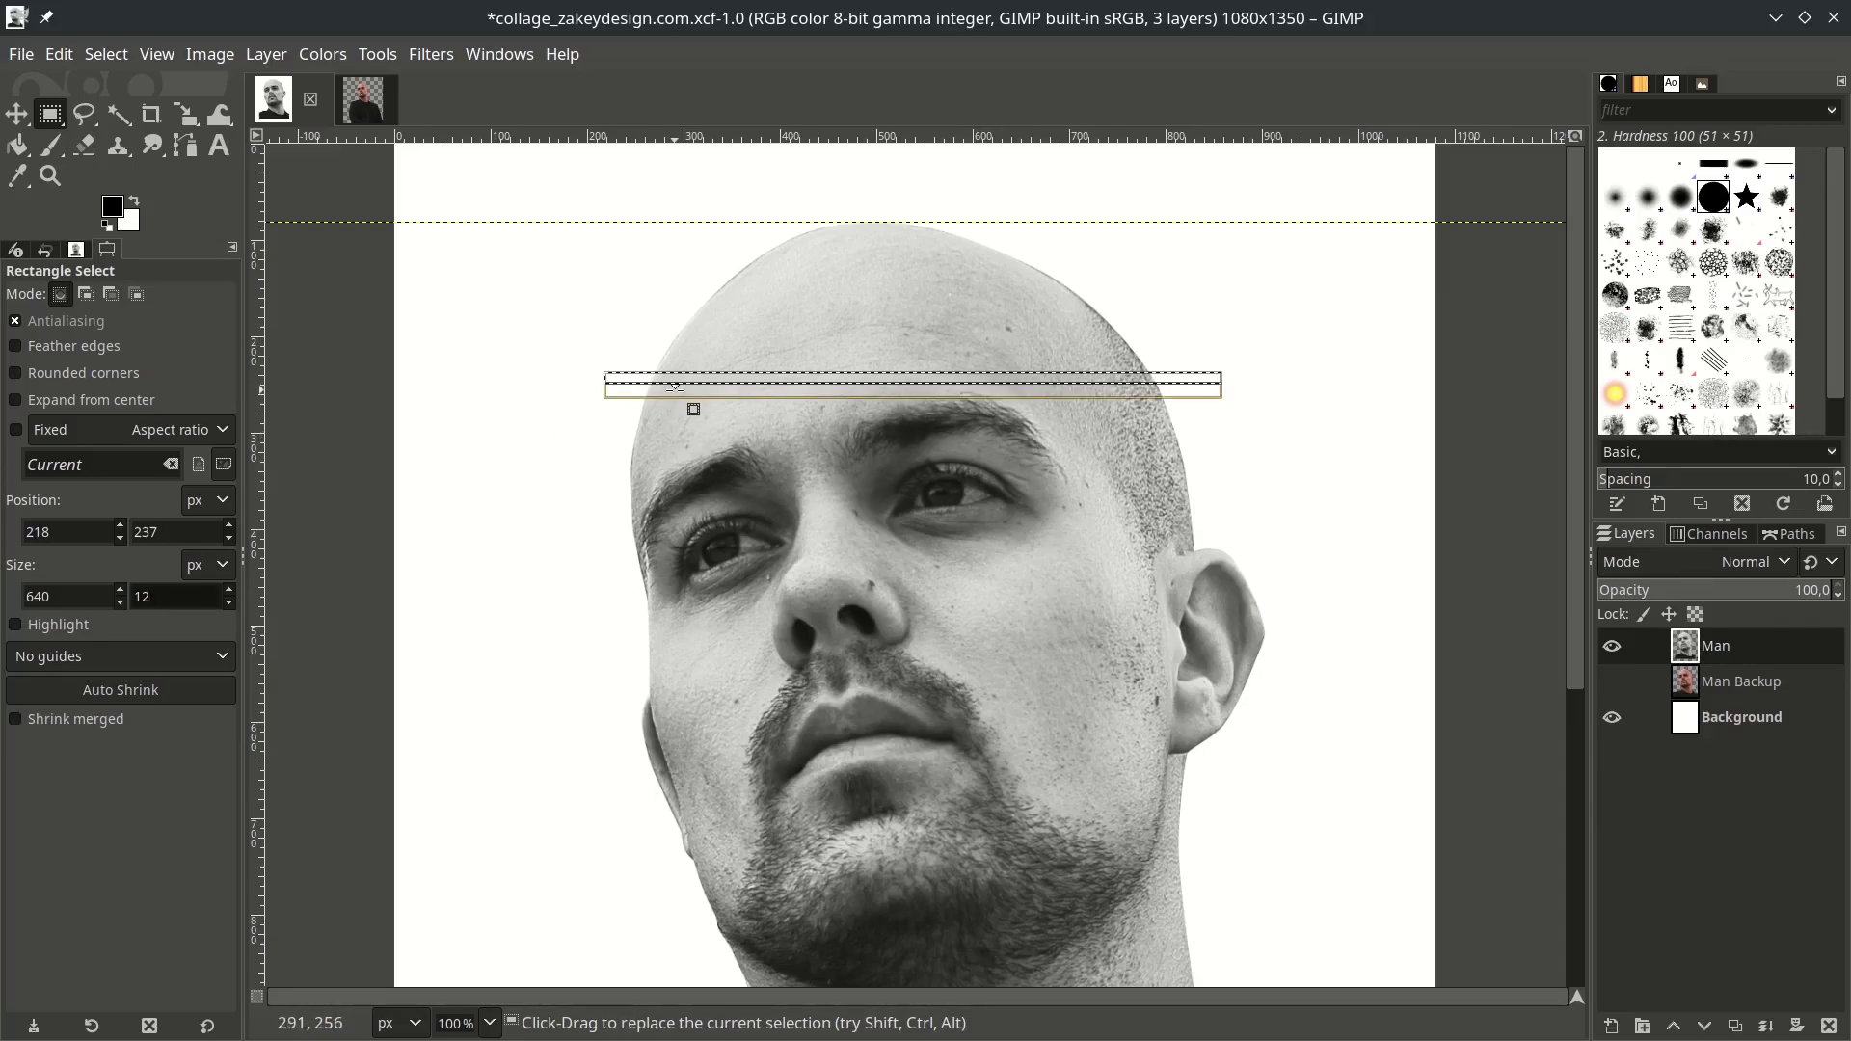
left_click(1750, 684)
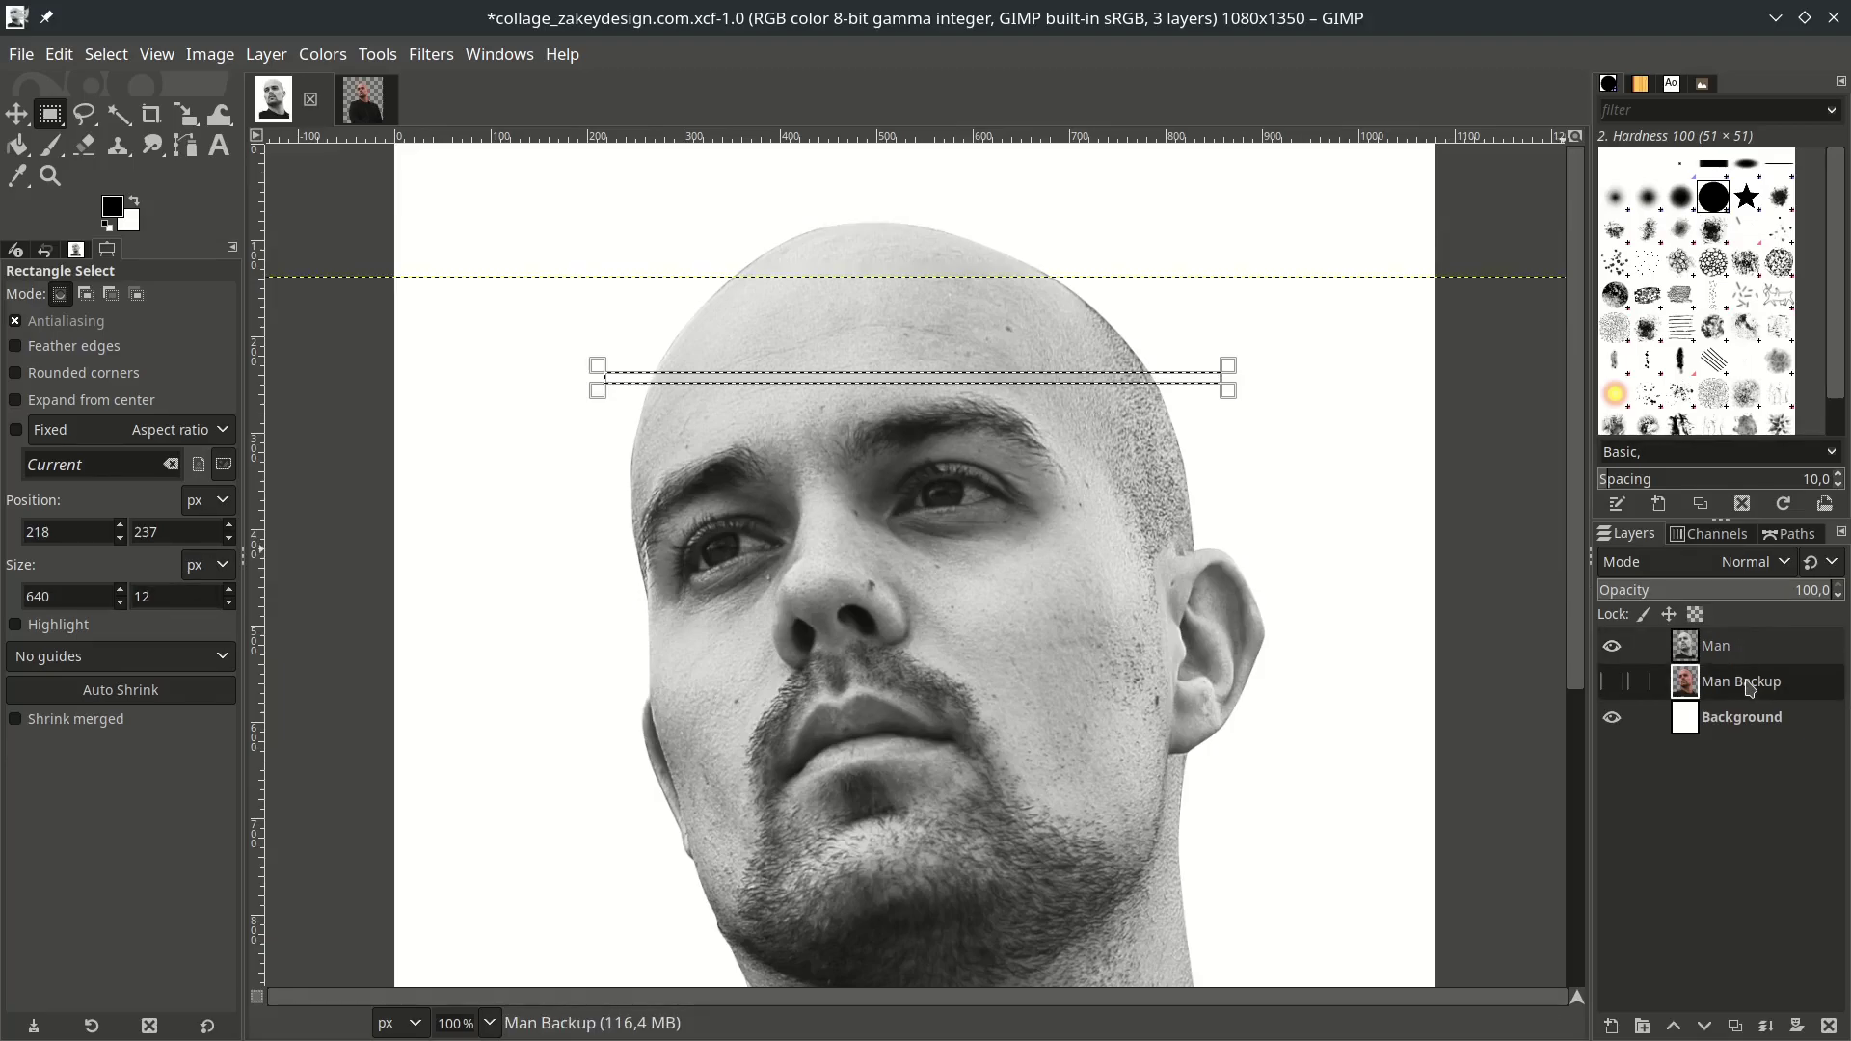
left_click(1745, 648)
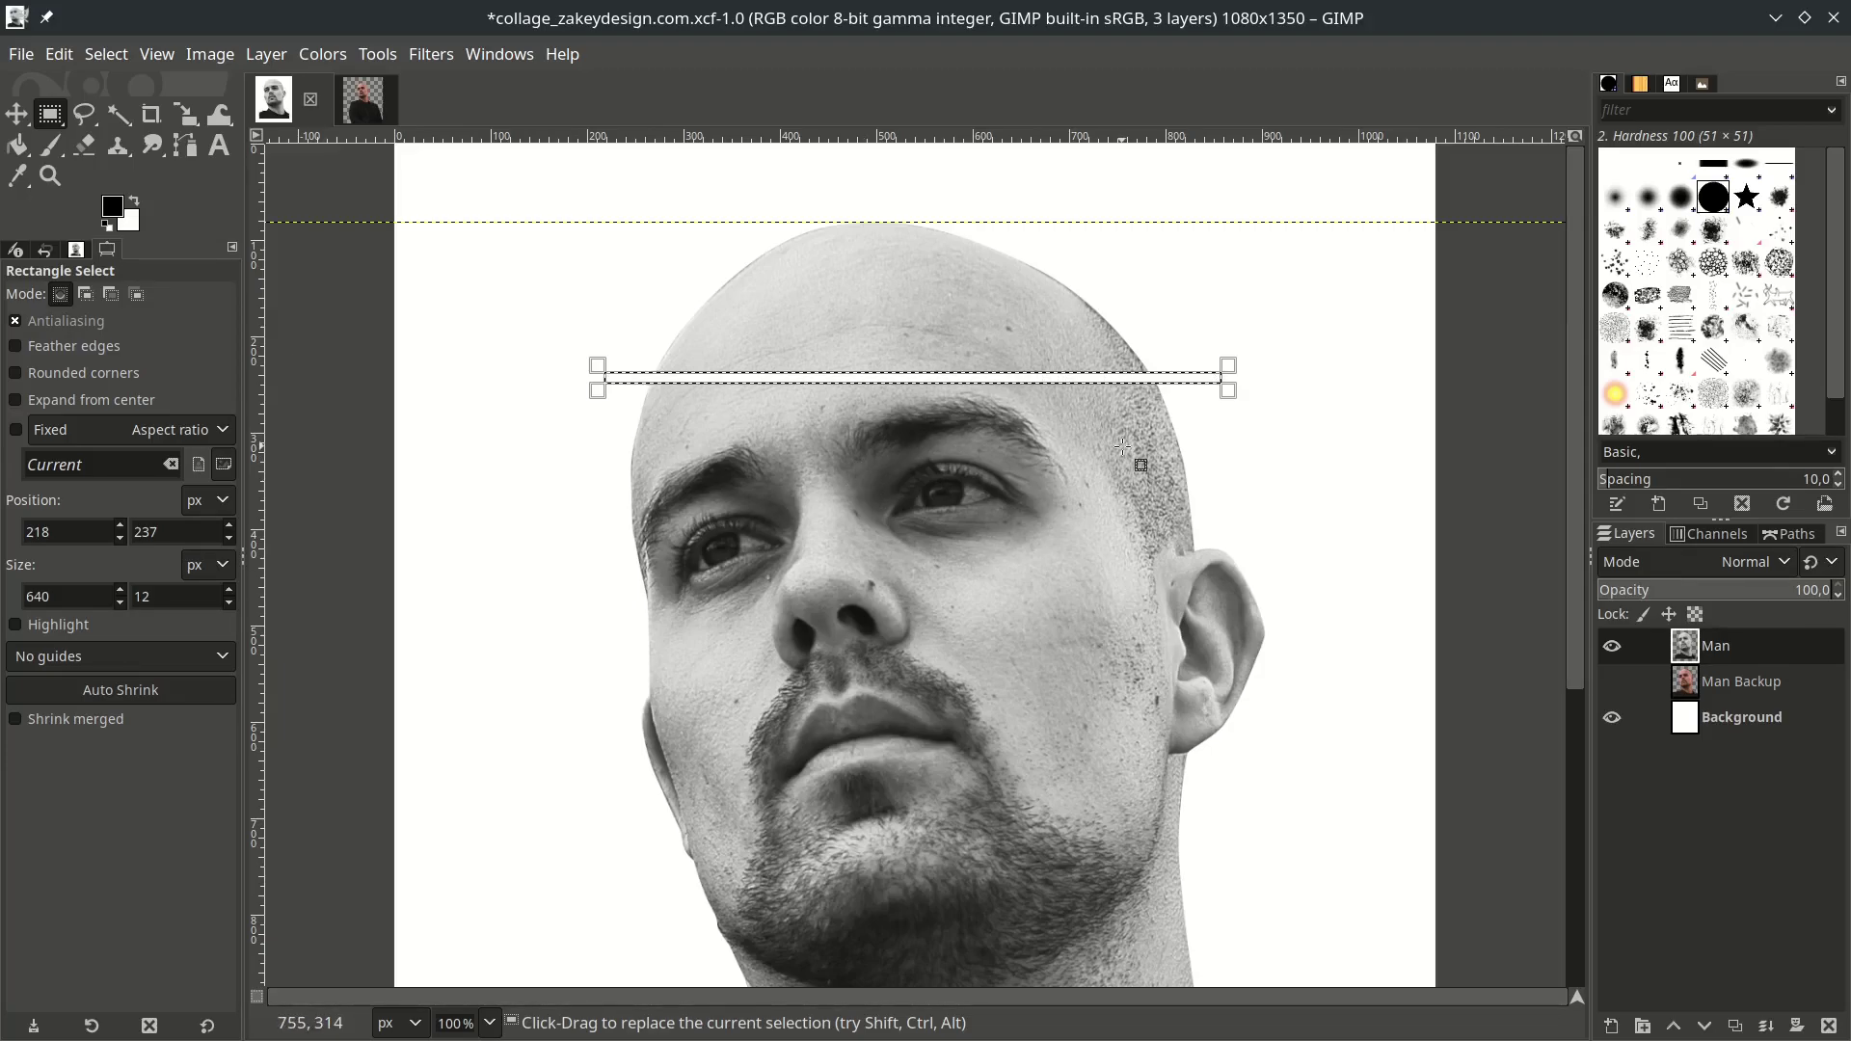
key("ctrl+shift+a")
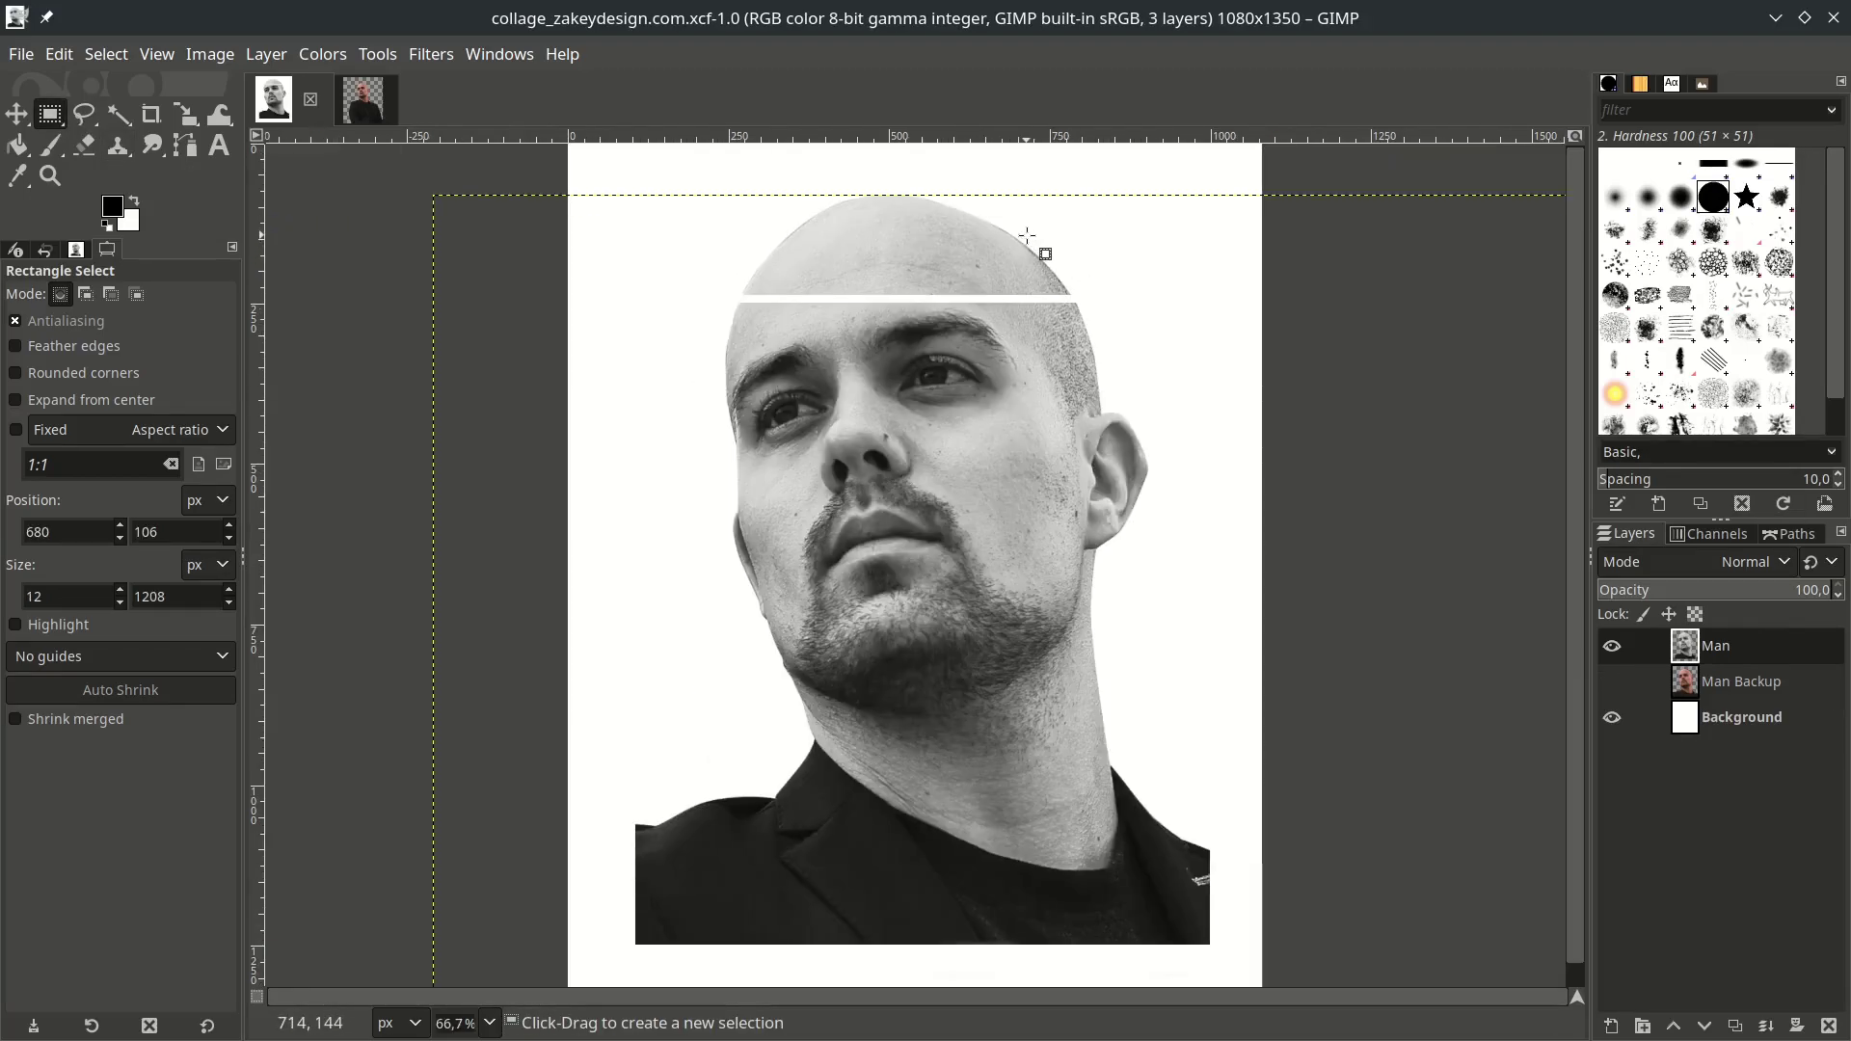
Cut a 12 × 1146 px vertical gap from head to jacket beside the right eye, starting at position 717, 137.
left_click_drag(1029, 231, 1040, 969)
left_click(68, 599)
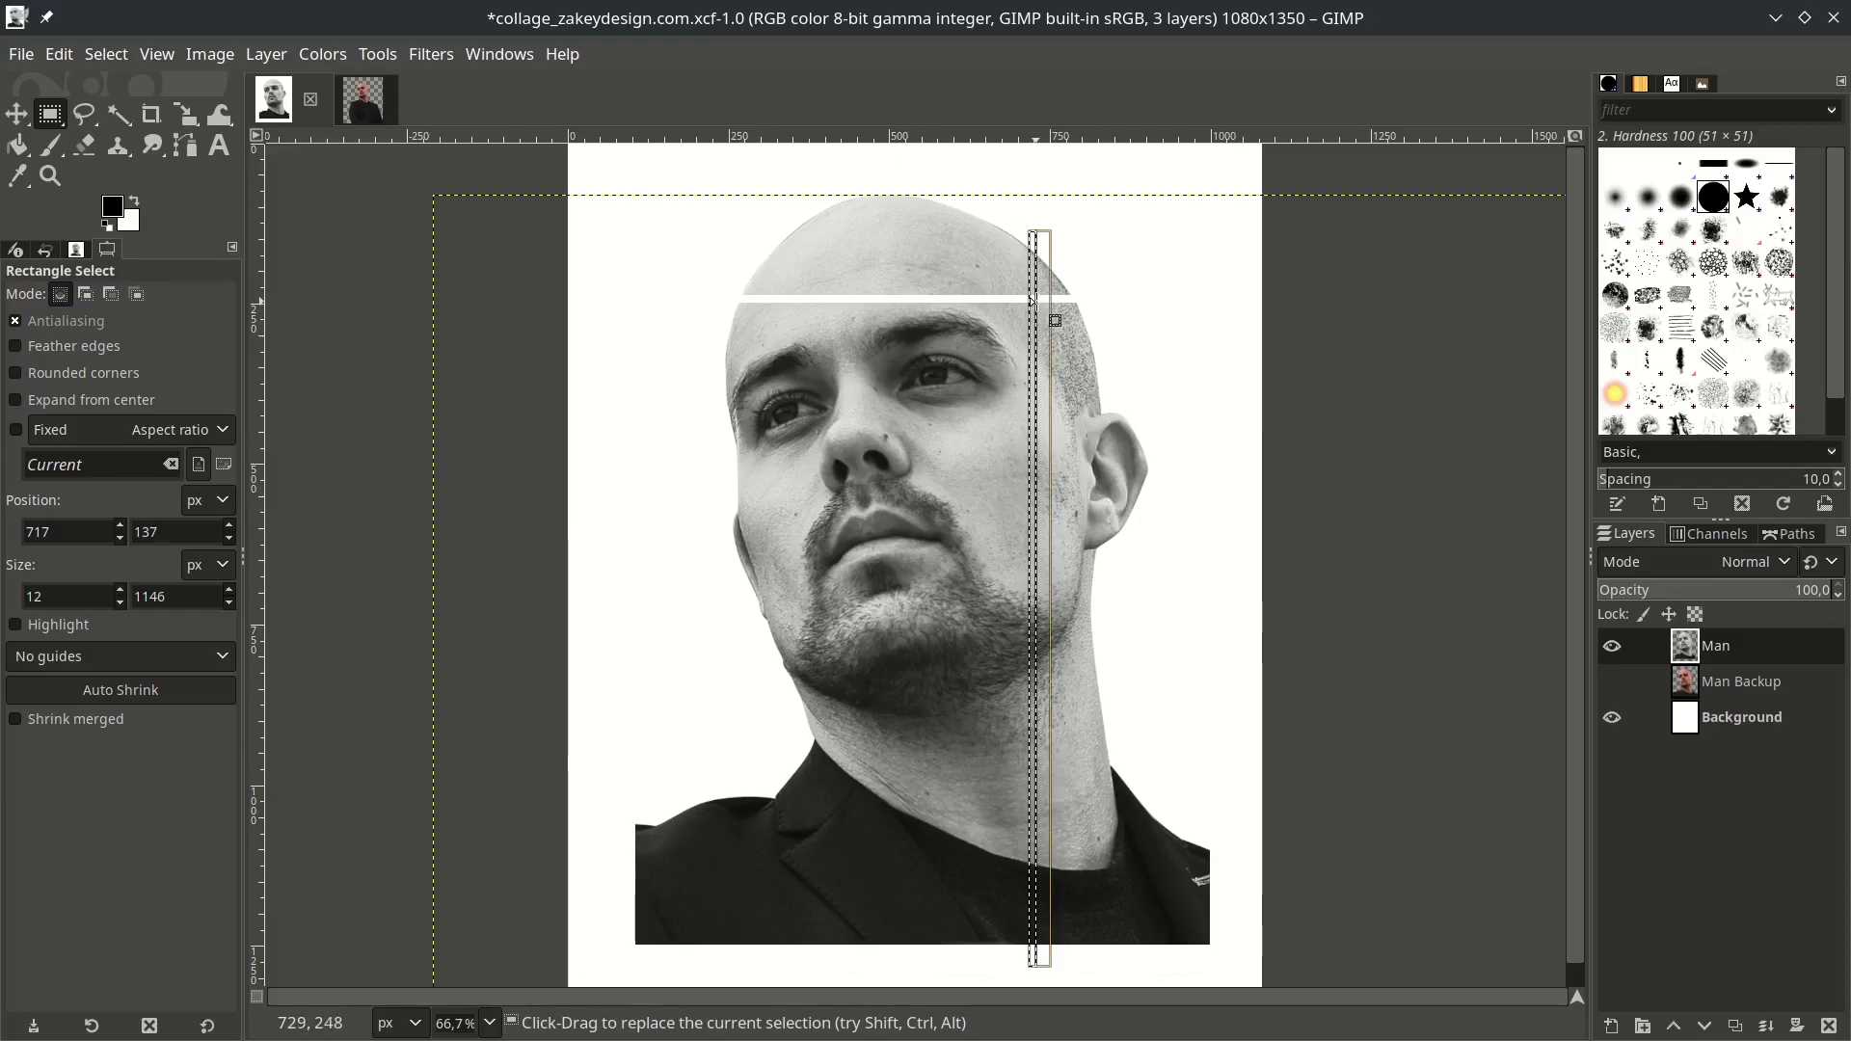
left_click(1759, 693)
left_click(1719, 652)
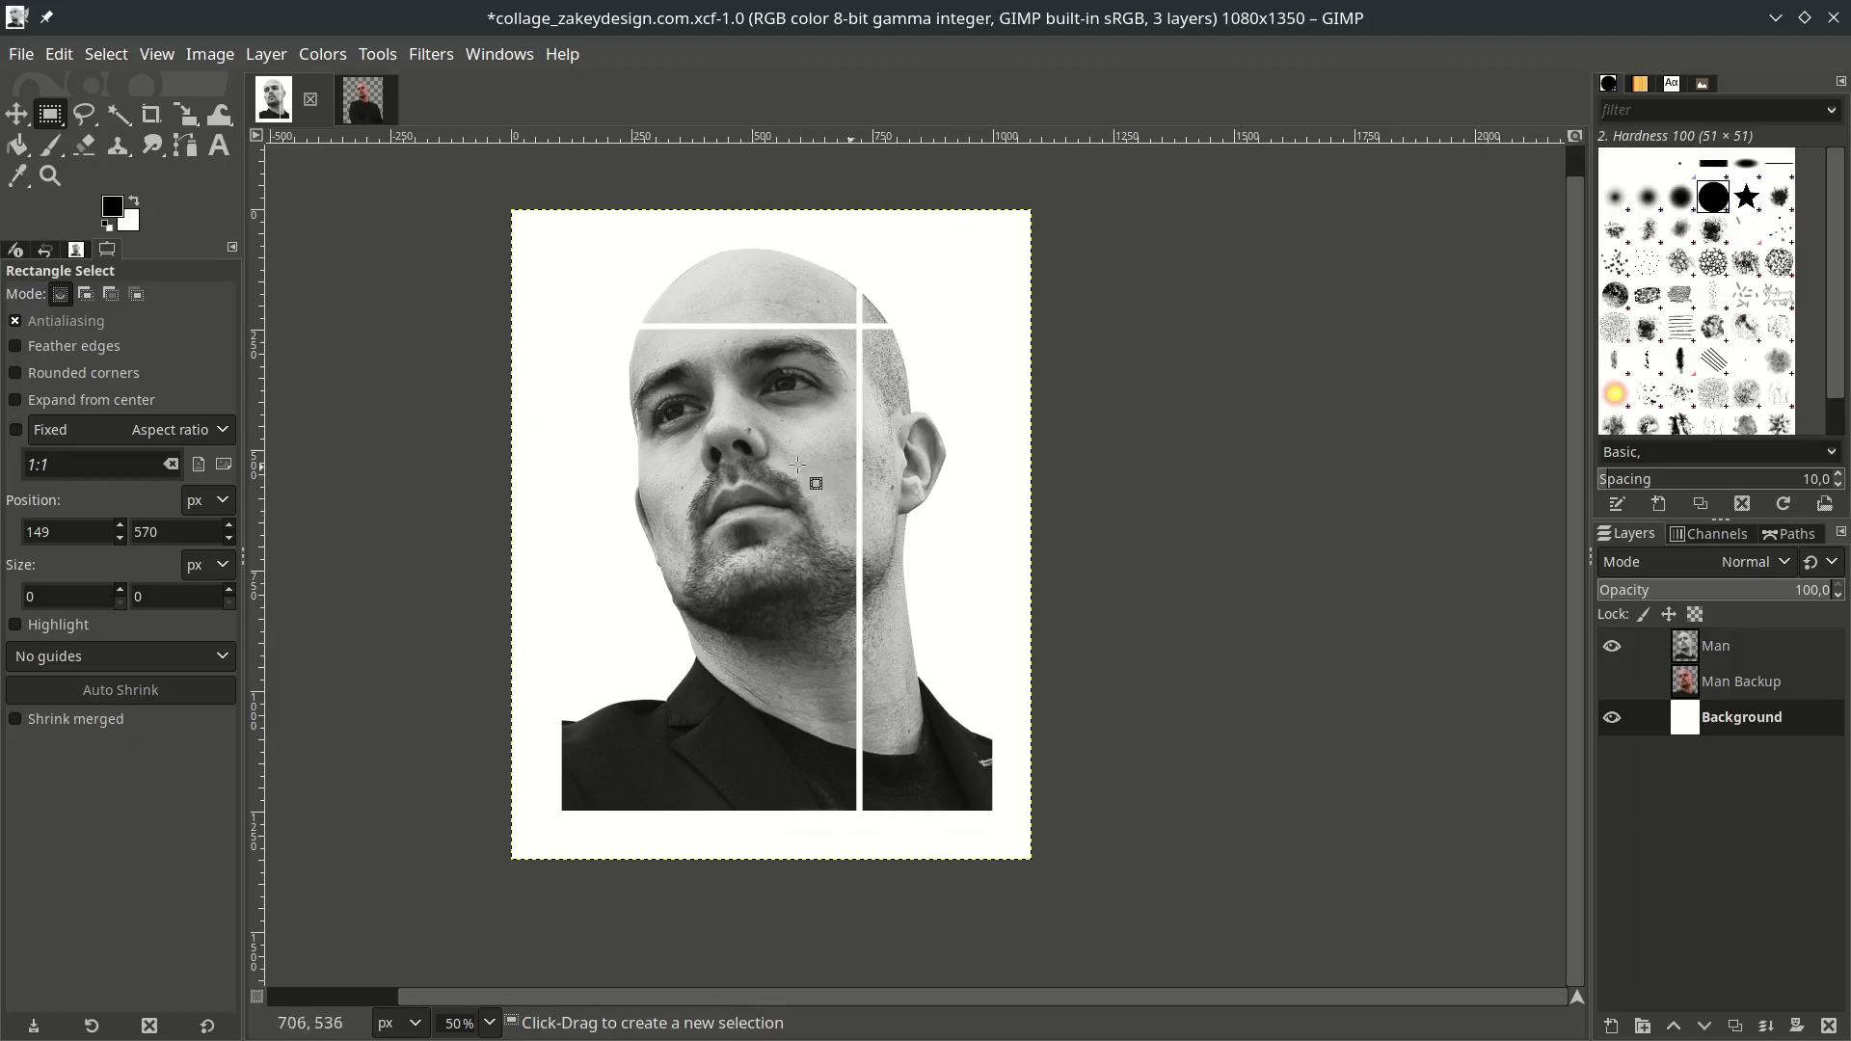
Cut a 469 × 12 px horizontal gap just under the nose, at position 254, 537, ending at the long vertical gap.
scroll(727, 534, "up", 3)
left_click_drag(537, 461, 1218, 475)
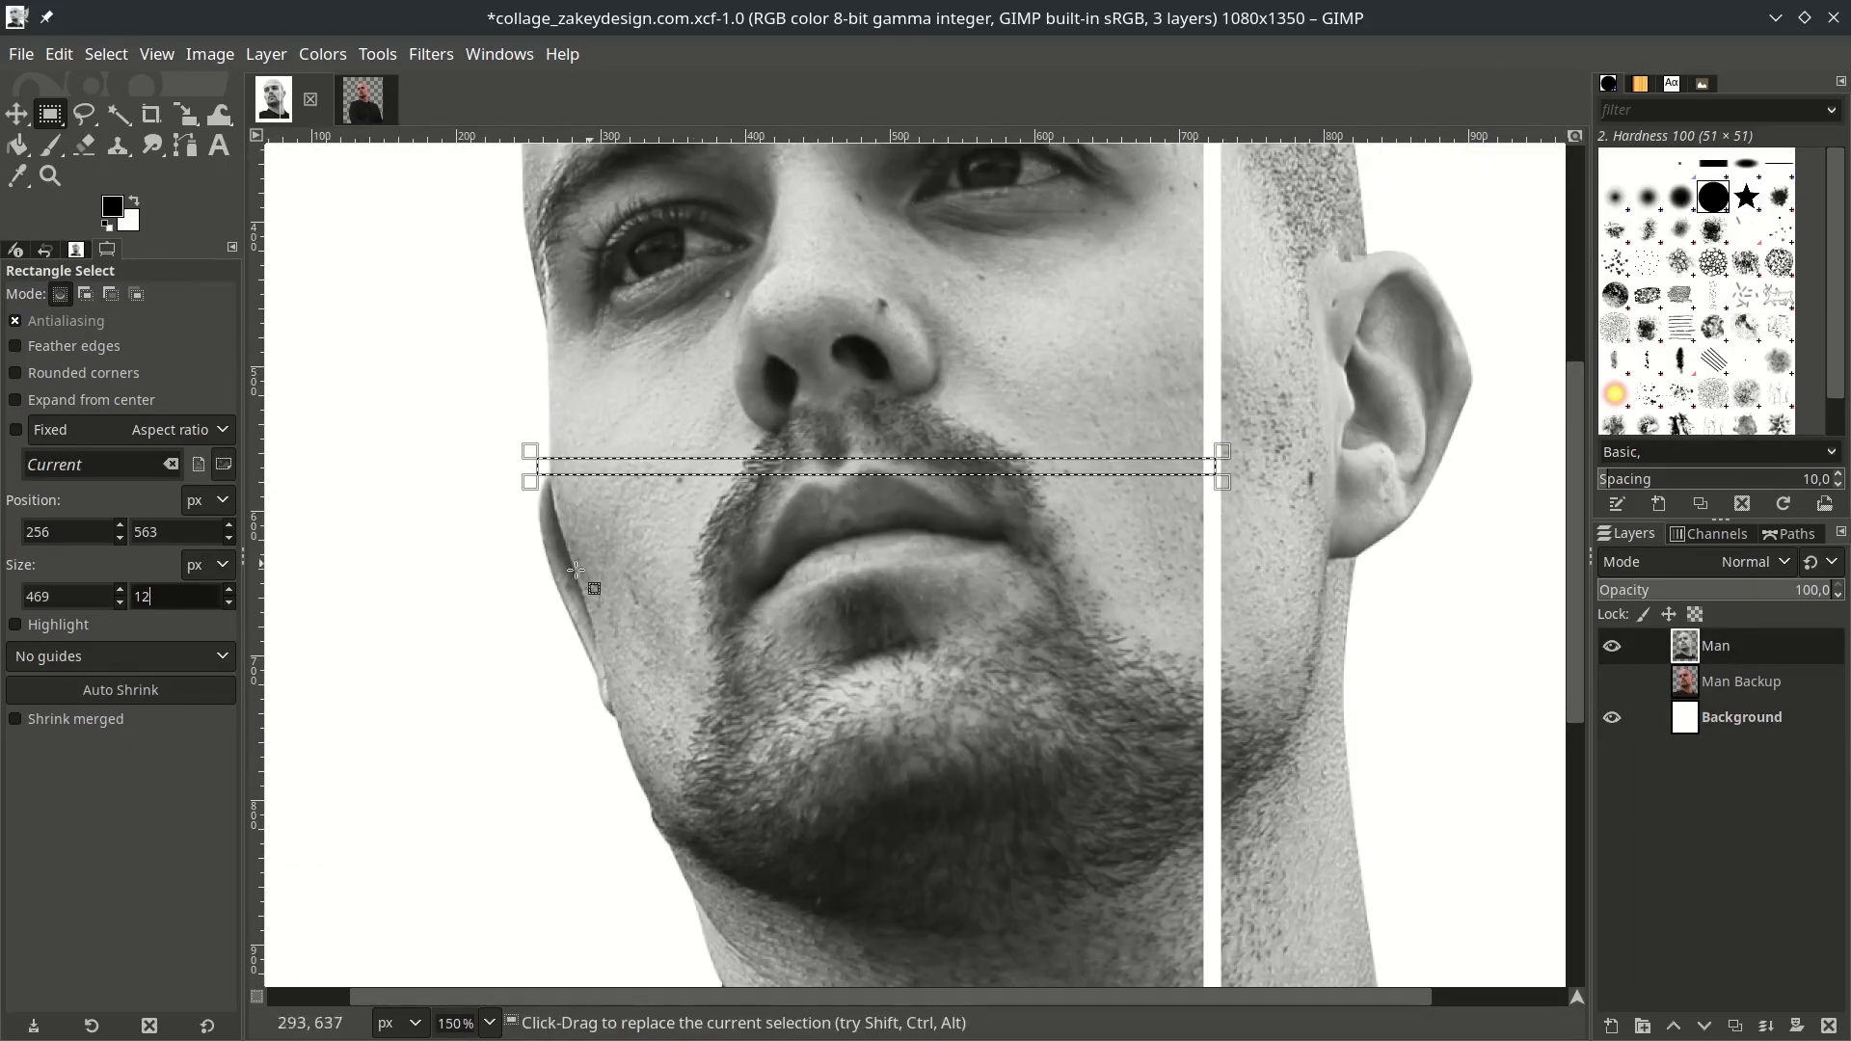
left_click(844, 467)
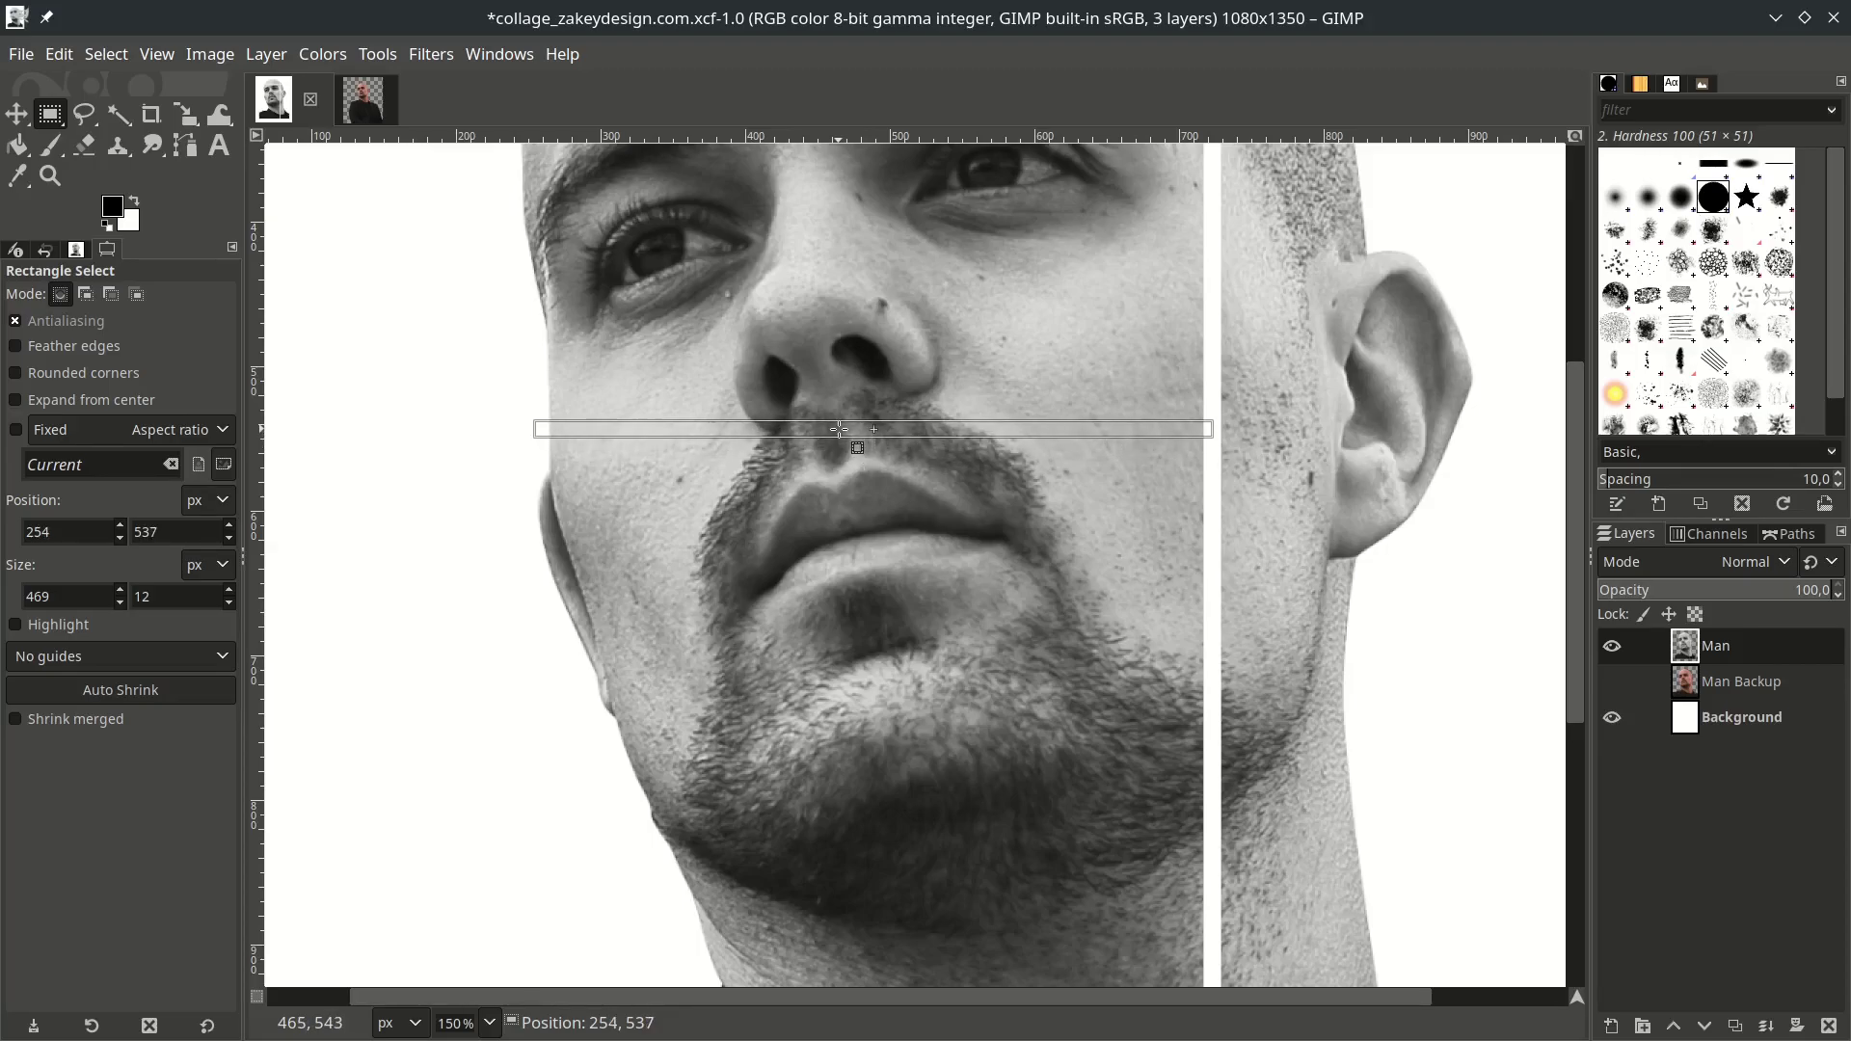
left_click_drag(841, 428, 841, 428)
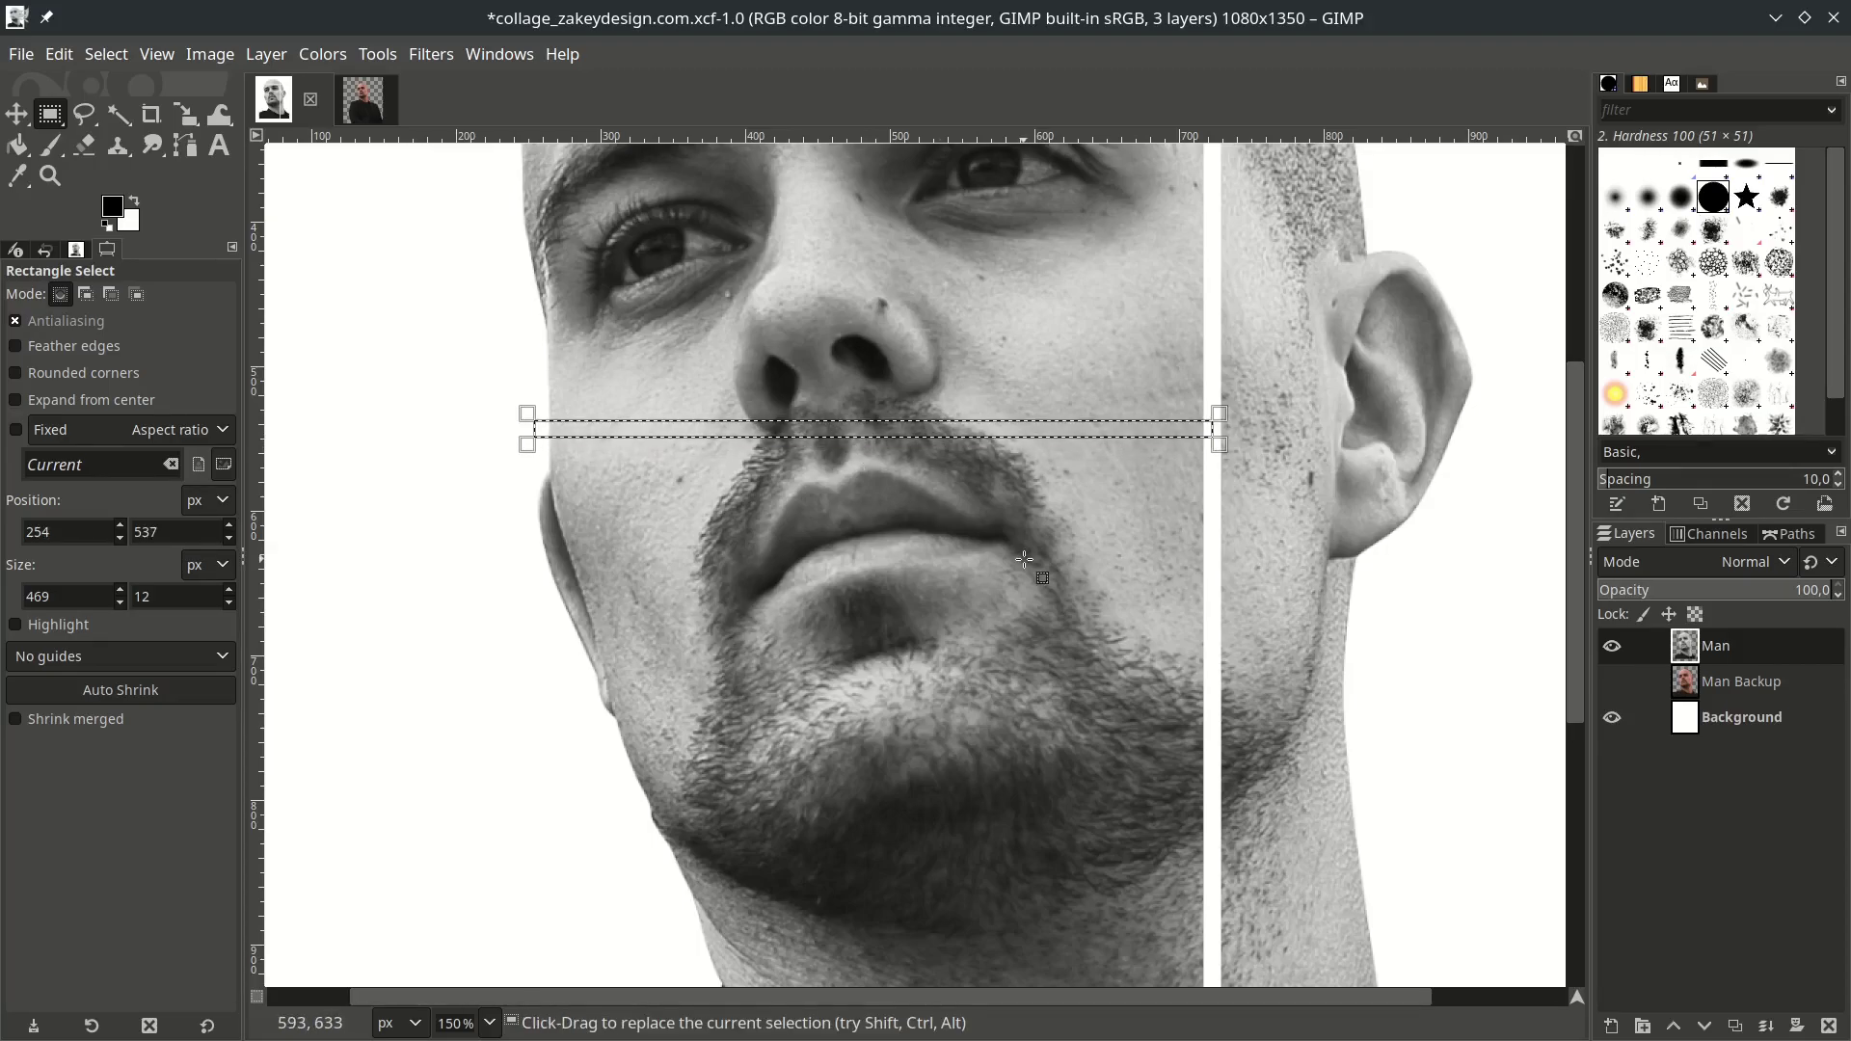
key("Delete")
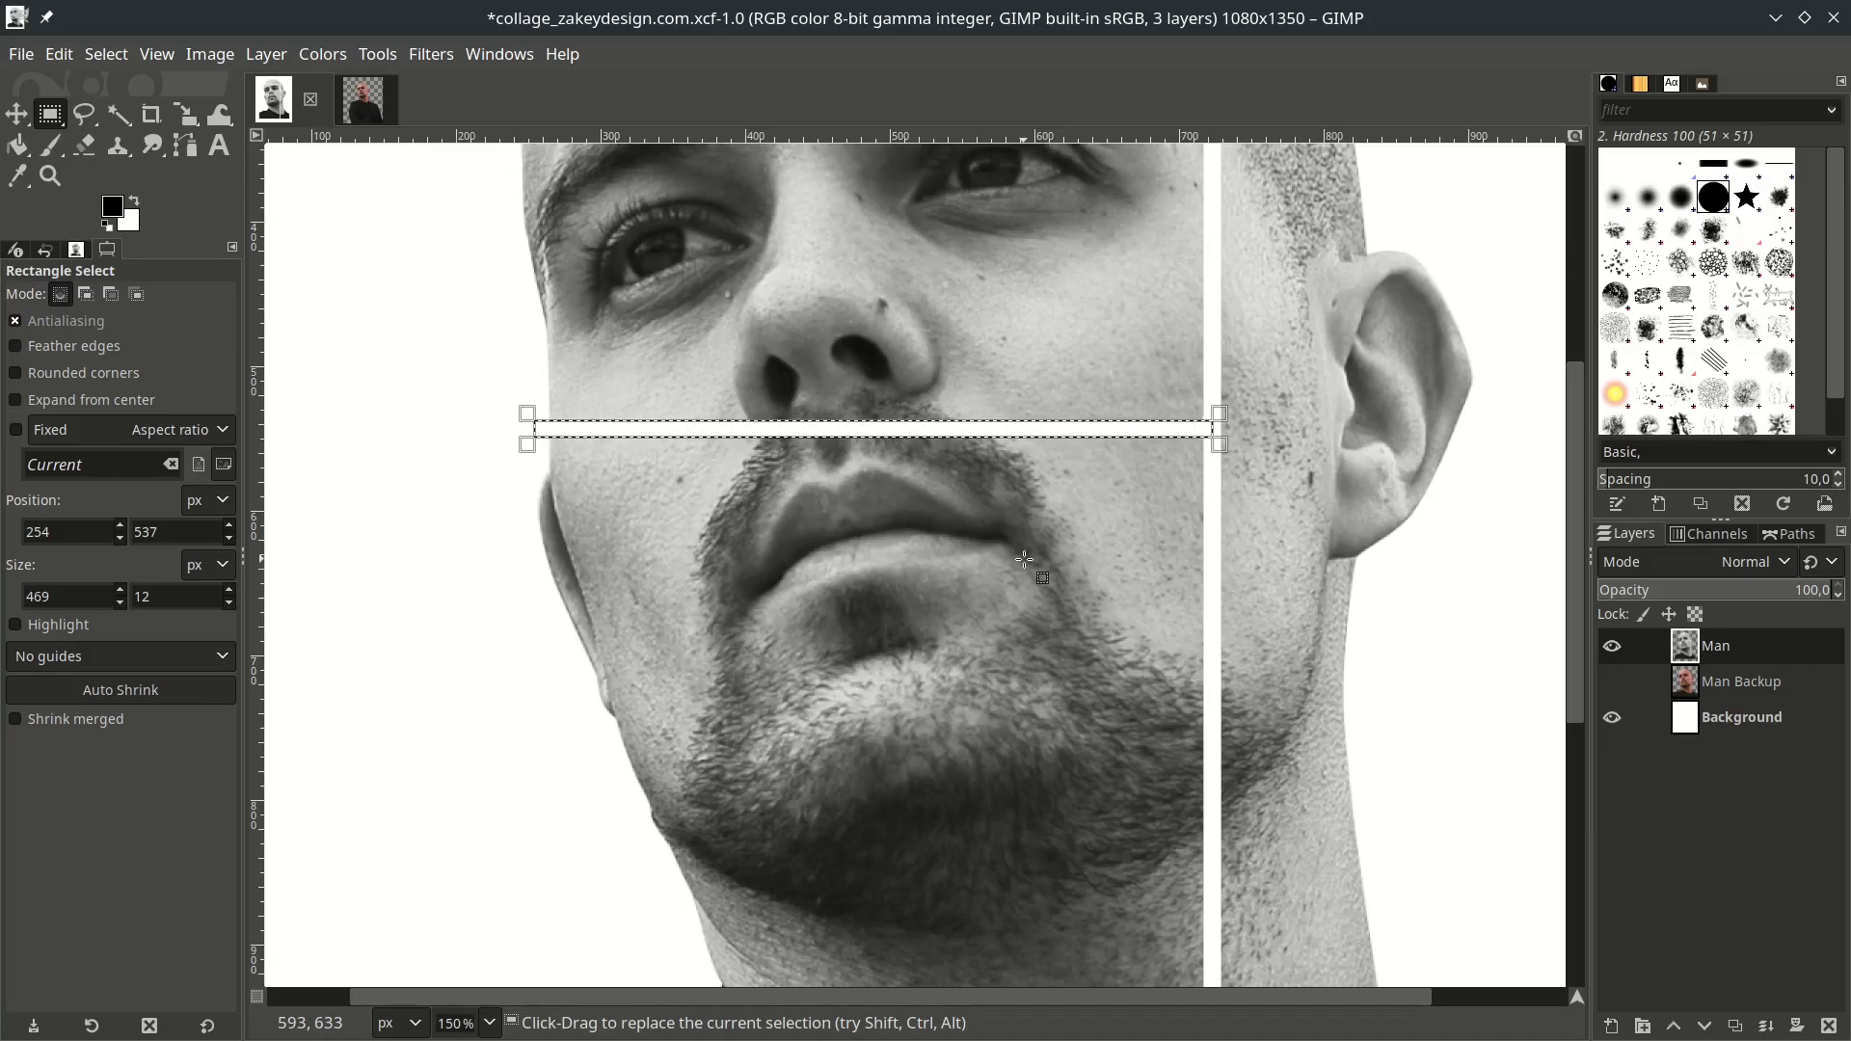
key("shift+ctrl+j")
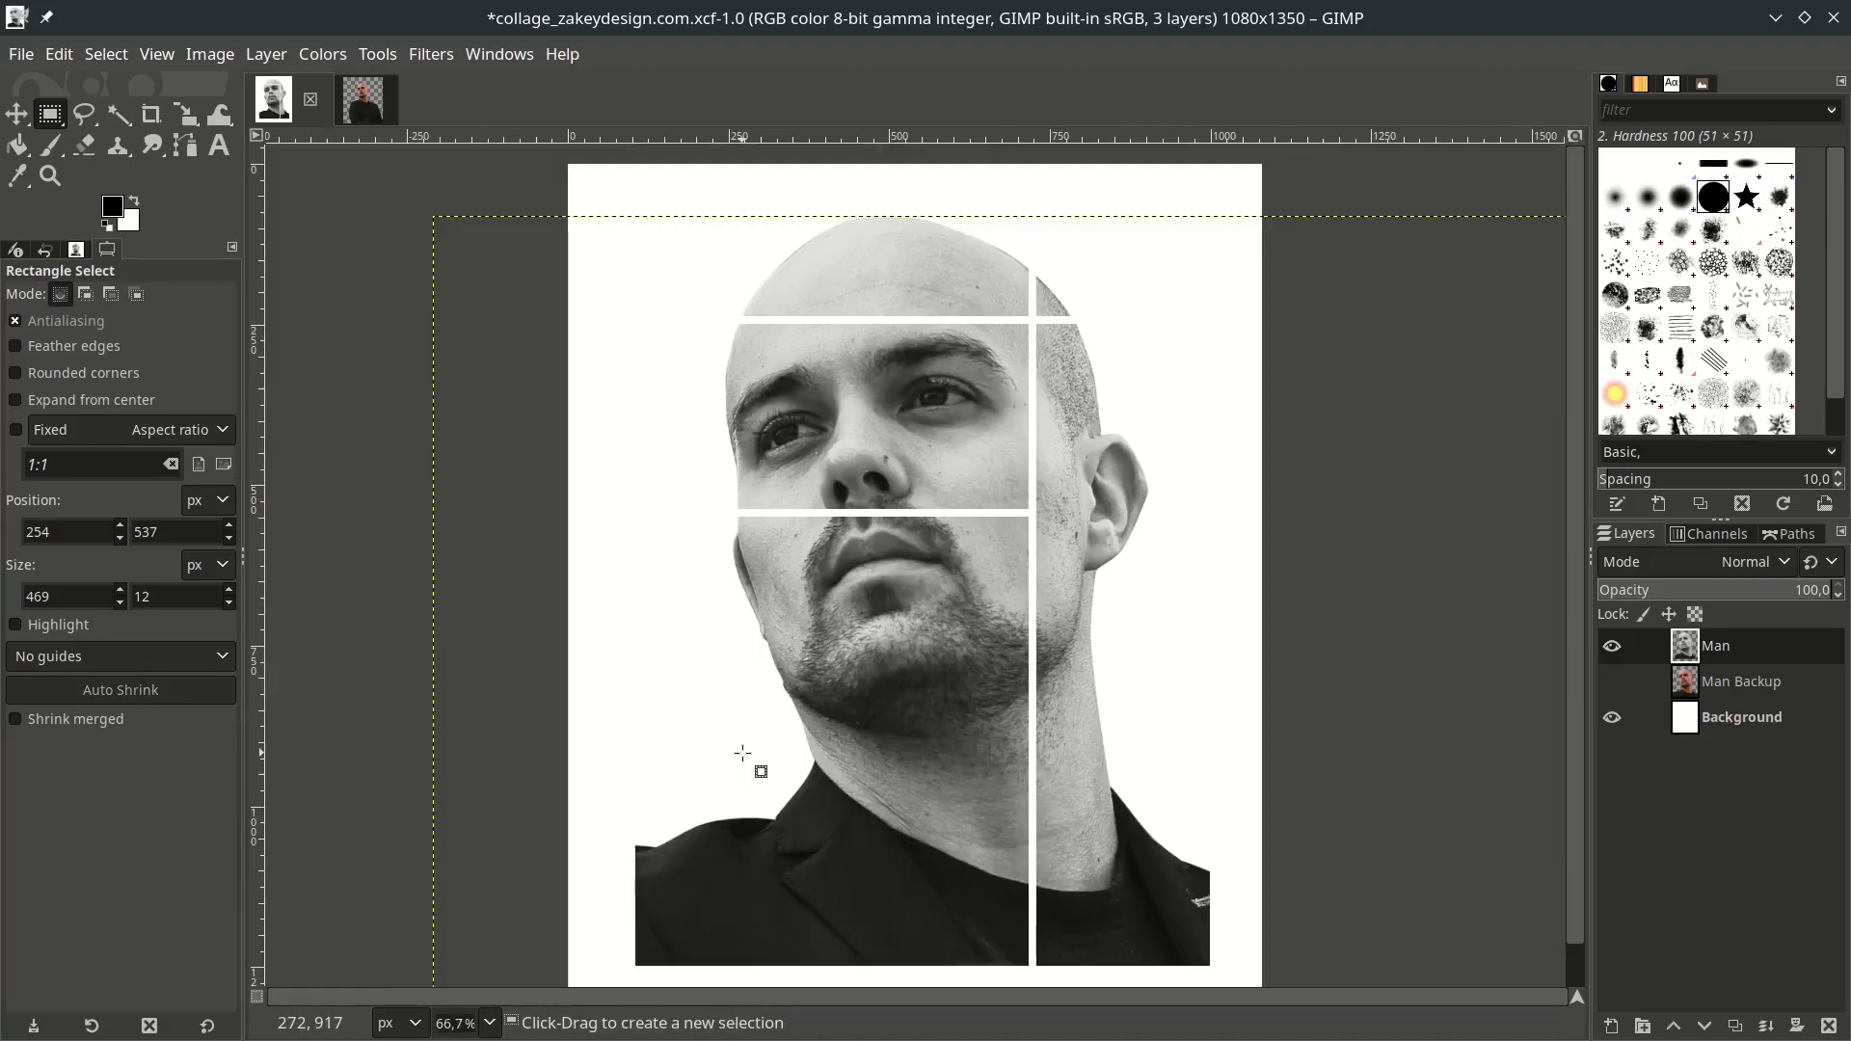
Cut a 452 × 12 px horizontal gap below the lower lip on the Man layer, at position 277, 681.
scroll(743, 751, "up", 2)
left_click_drag(527, 572, 1182, 556)
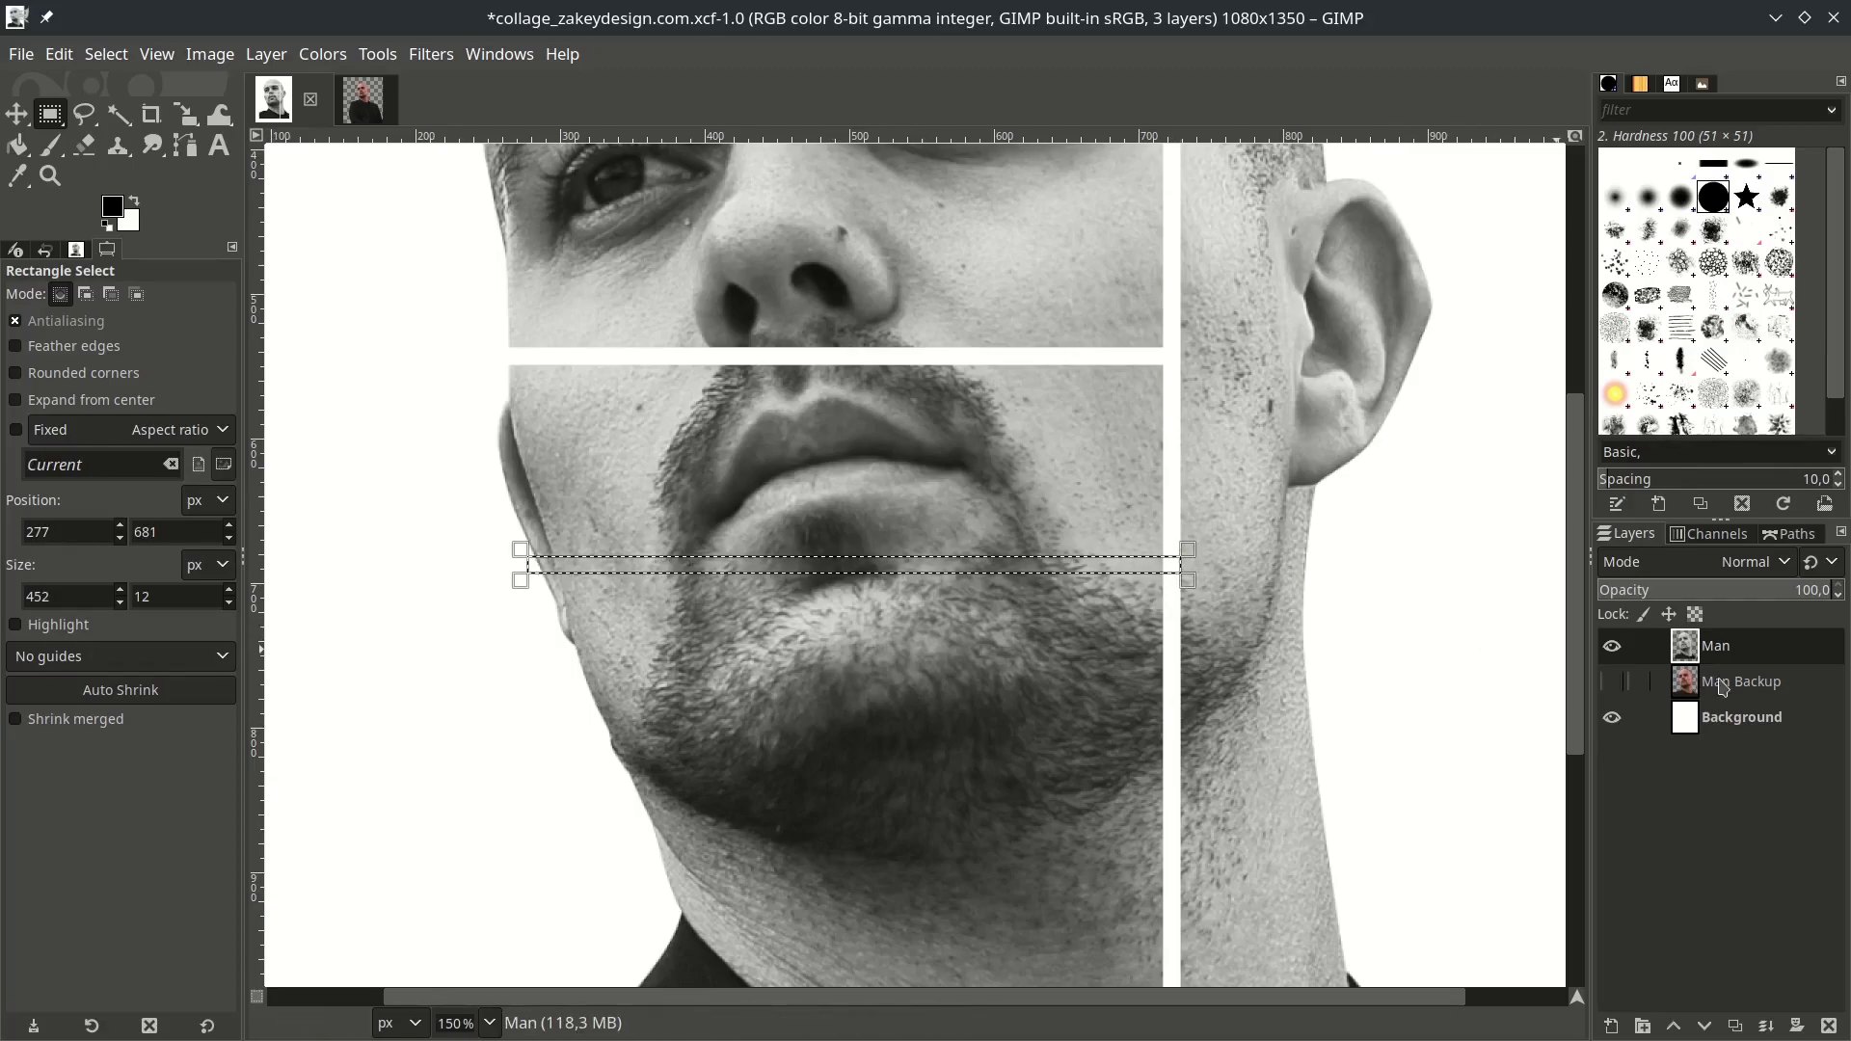
key("Delete")
key("shift+ctrl+j")
Cut a 12 × 151 px vertical gap left of the mouth, joining the two horizontal gaps around the lips.
scroll(696, 521, "up", 4)
left_click_drag(701, 421, 736, 859)
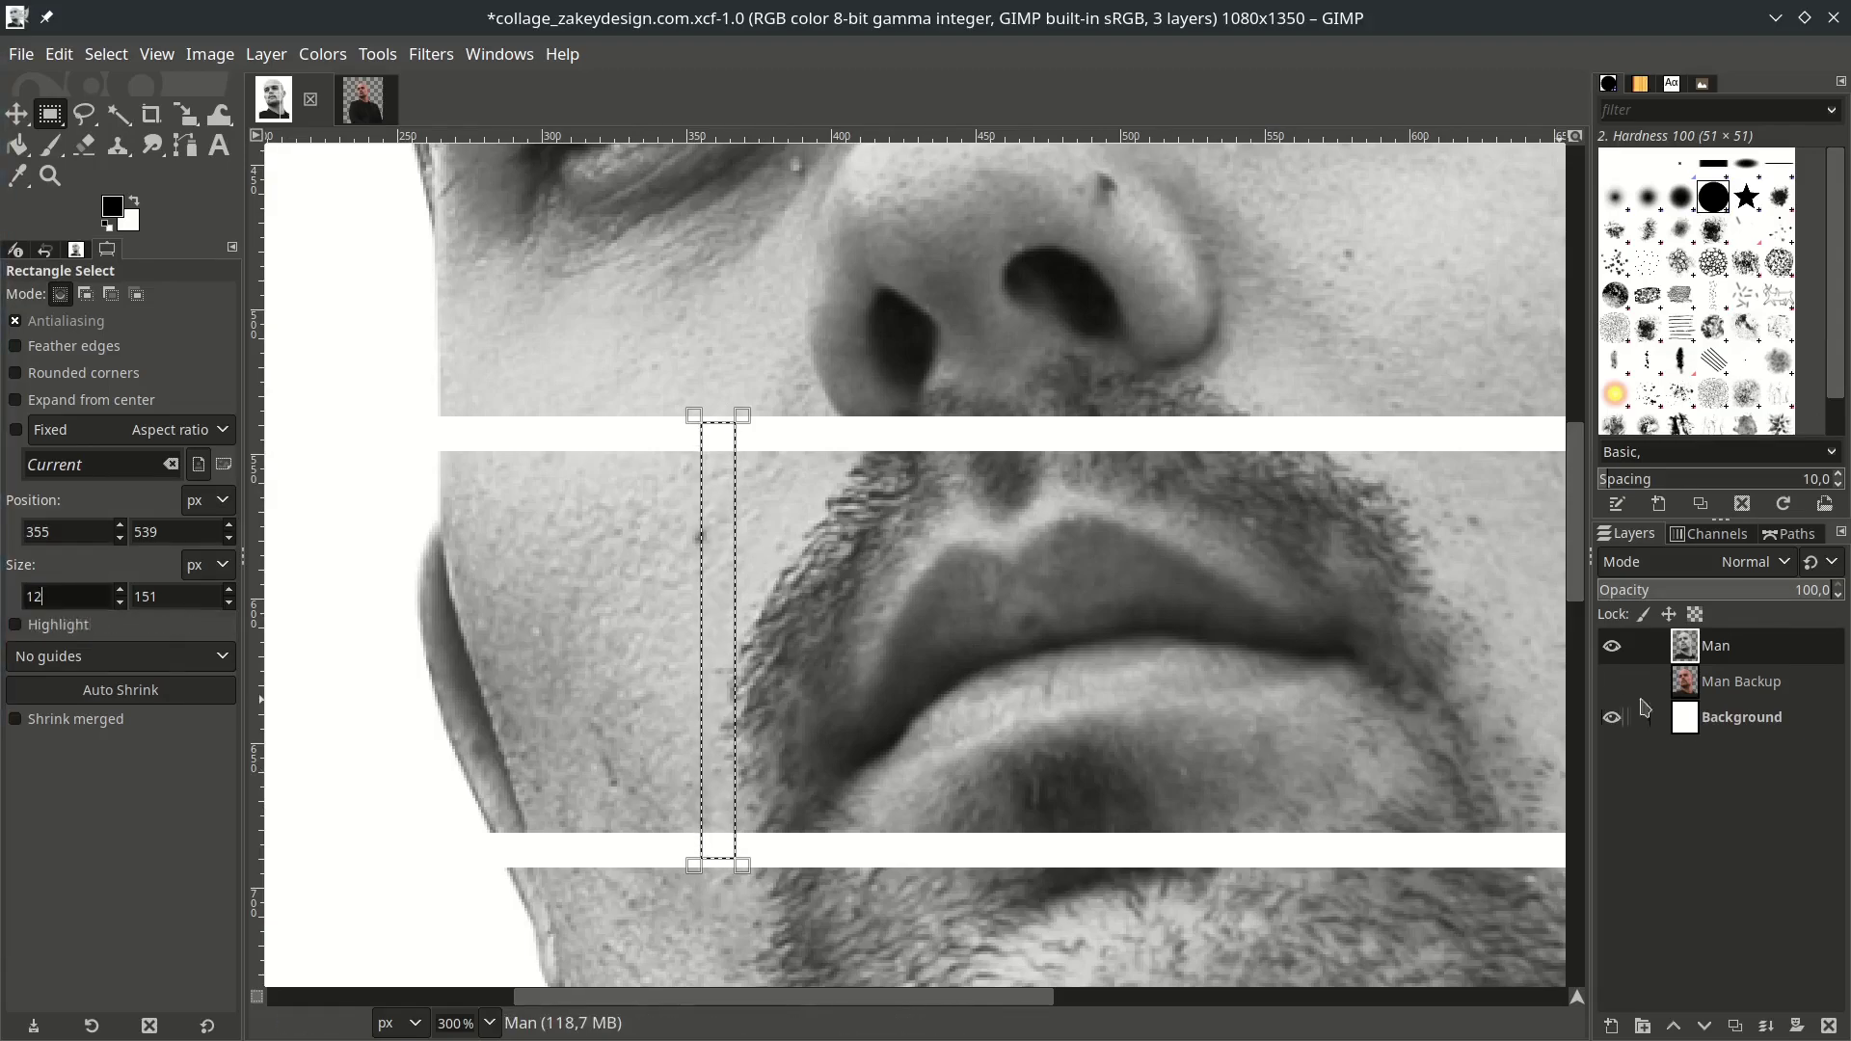
scroll(1022, 751, "down", 1)
key("Delete")
key("ctrl+shift+a")
Cut a 218 × 12 px horizontal gap through the ear, at position 722, 473, starting from the long vertical gap.
scroll(820, 694, "down", 1)
scroll(660, 649, "down", 2)
scroll(906, 487, "up", 2)
left_click_drag(949, 465, 1264, 480)
left_click_drag(157, 597, 146, 597)
type("2")
key("Return")
key("Delete")
scroll(1046, 579, "down", 2)
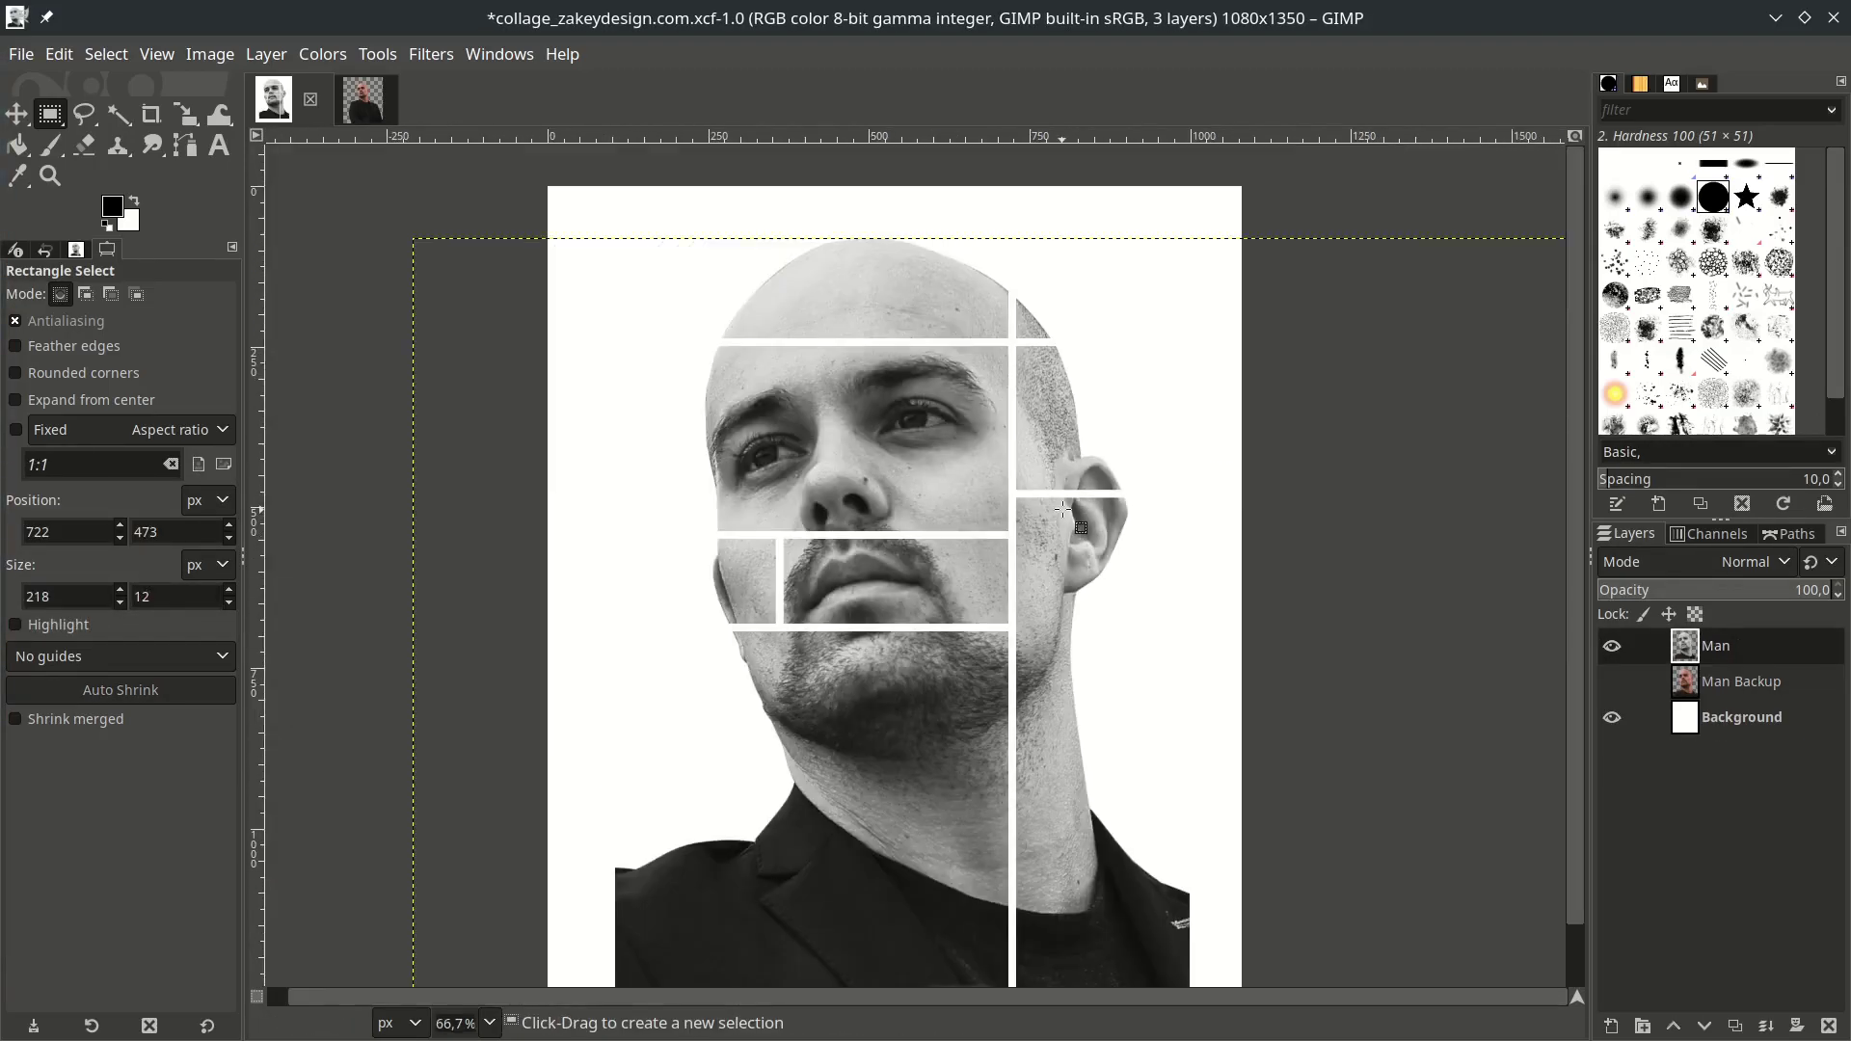
Cut a 180 × 12 px horizontal gap across the neck below the ear on the Man layer, at position 724, 810.
scroll(1046, 578, "up", 1)
left_click_drag(1013, 709, 1187, 721)
left_click(1727, 645)
key("Delete")
key("ctrl+shift+a")
scroll(1076, 680, "down", 1)
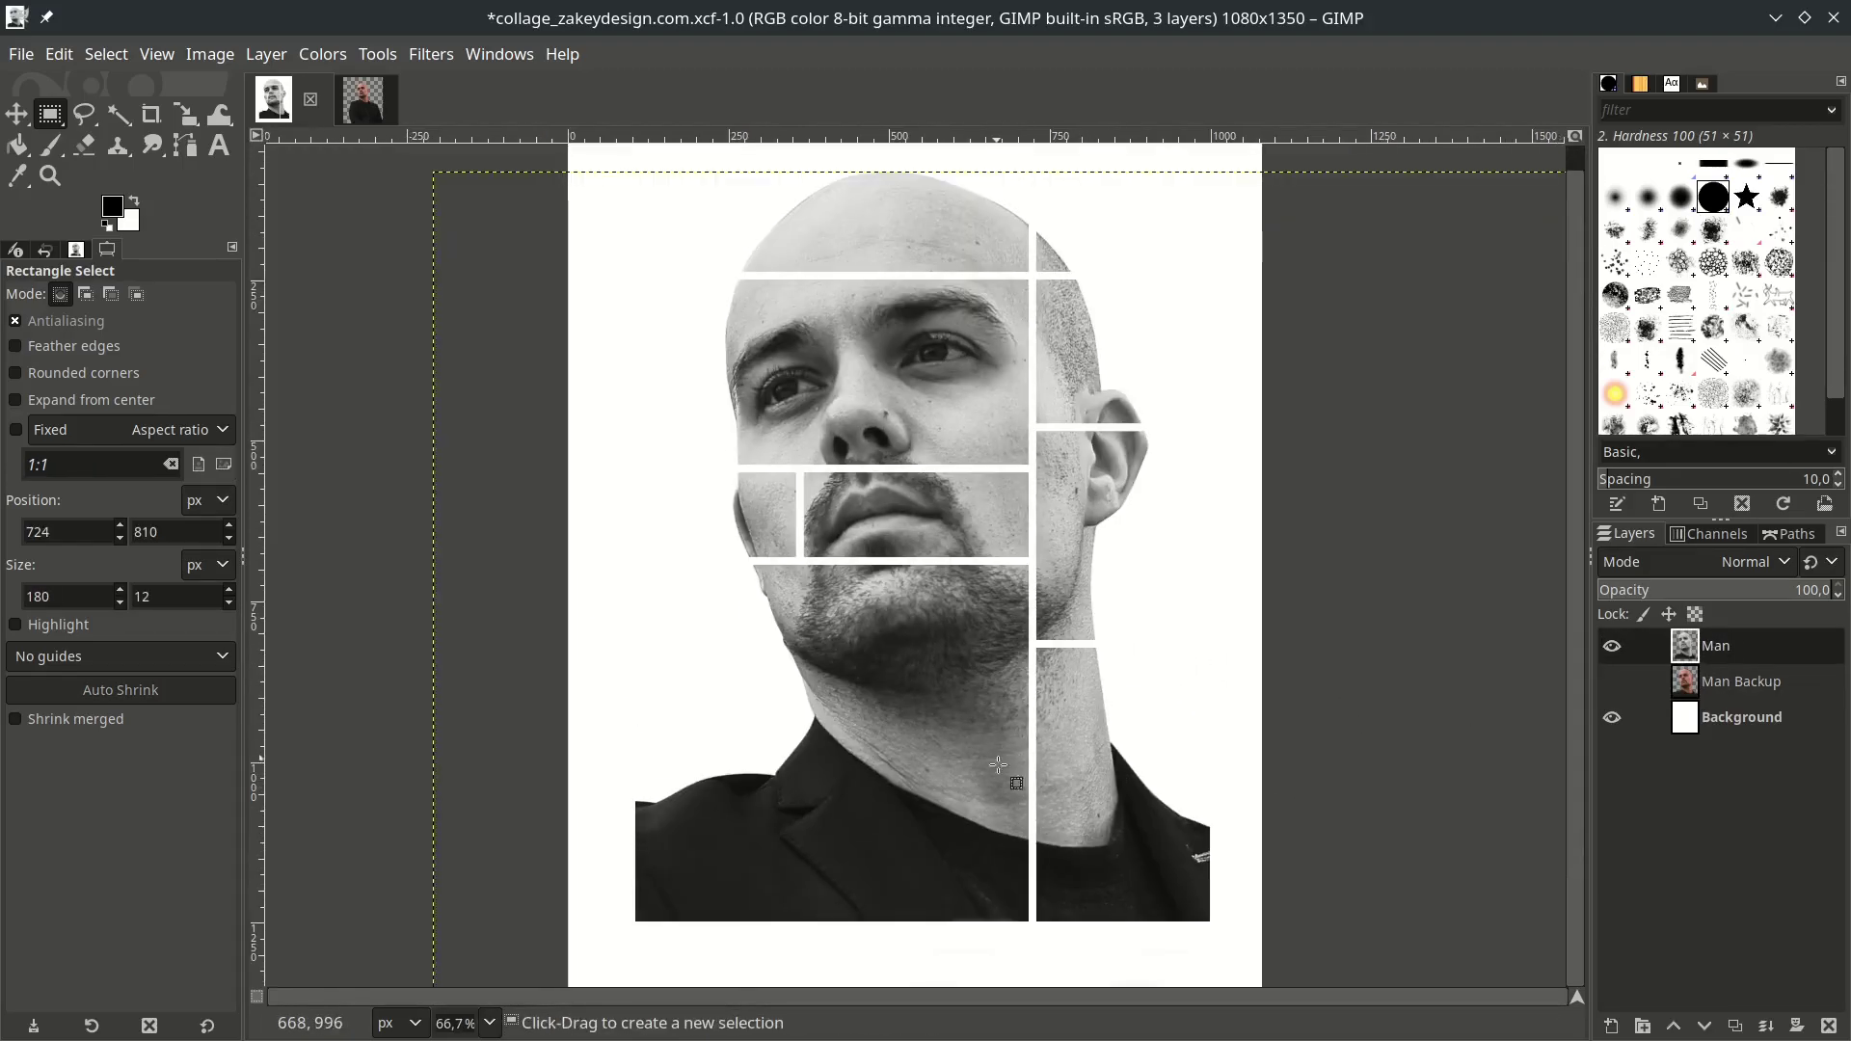
Cut a 12 × 186 px vertical gap through the top of the head down to the forehead gap, at position 496, 53.
scroll(901, 207, "up", 1)
left_click_drag(901, 183, 900, 362)
key("Delete")
scroll(1110, 545, "down", 1)
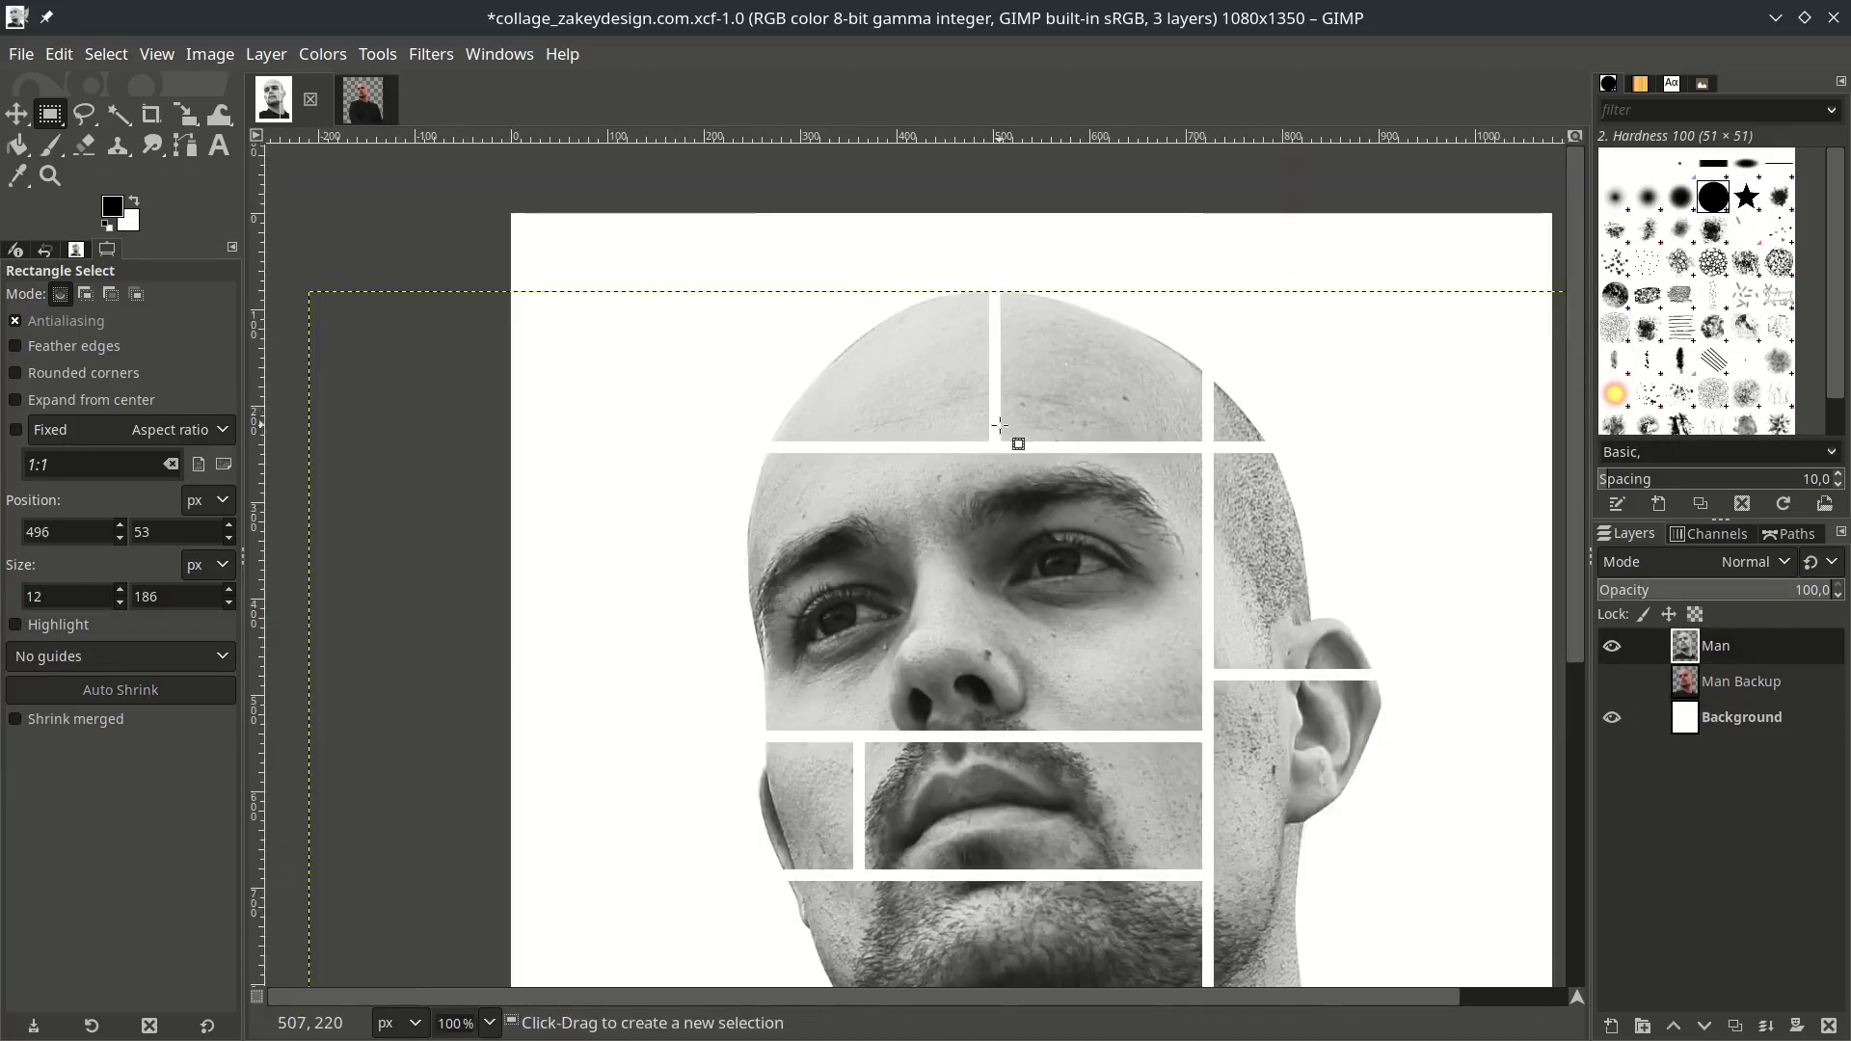
Cut a 12 × 606 px vertical gap from the gap below the lips down through the jacket, at position 504, 683.
left_click_drag(998, 557, 1006, 950)
key("Delete")
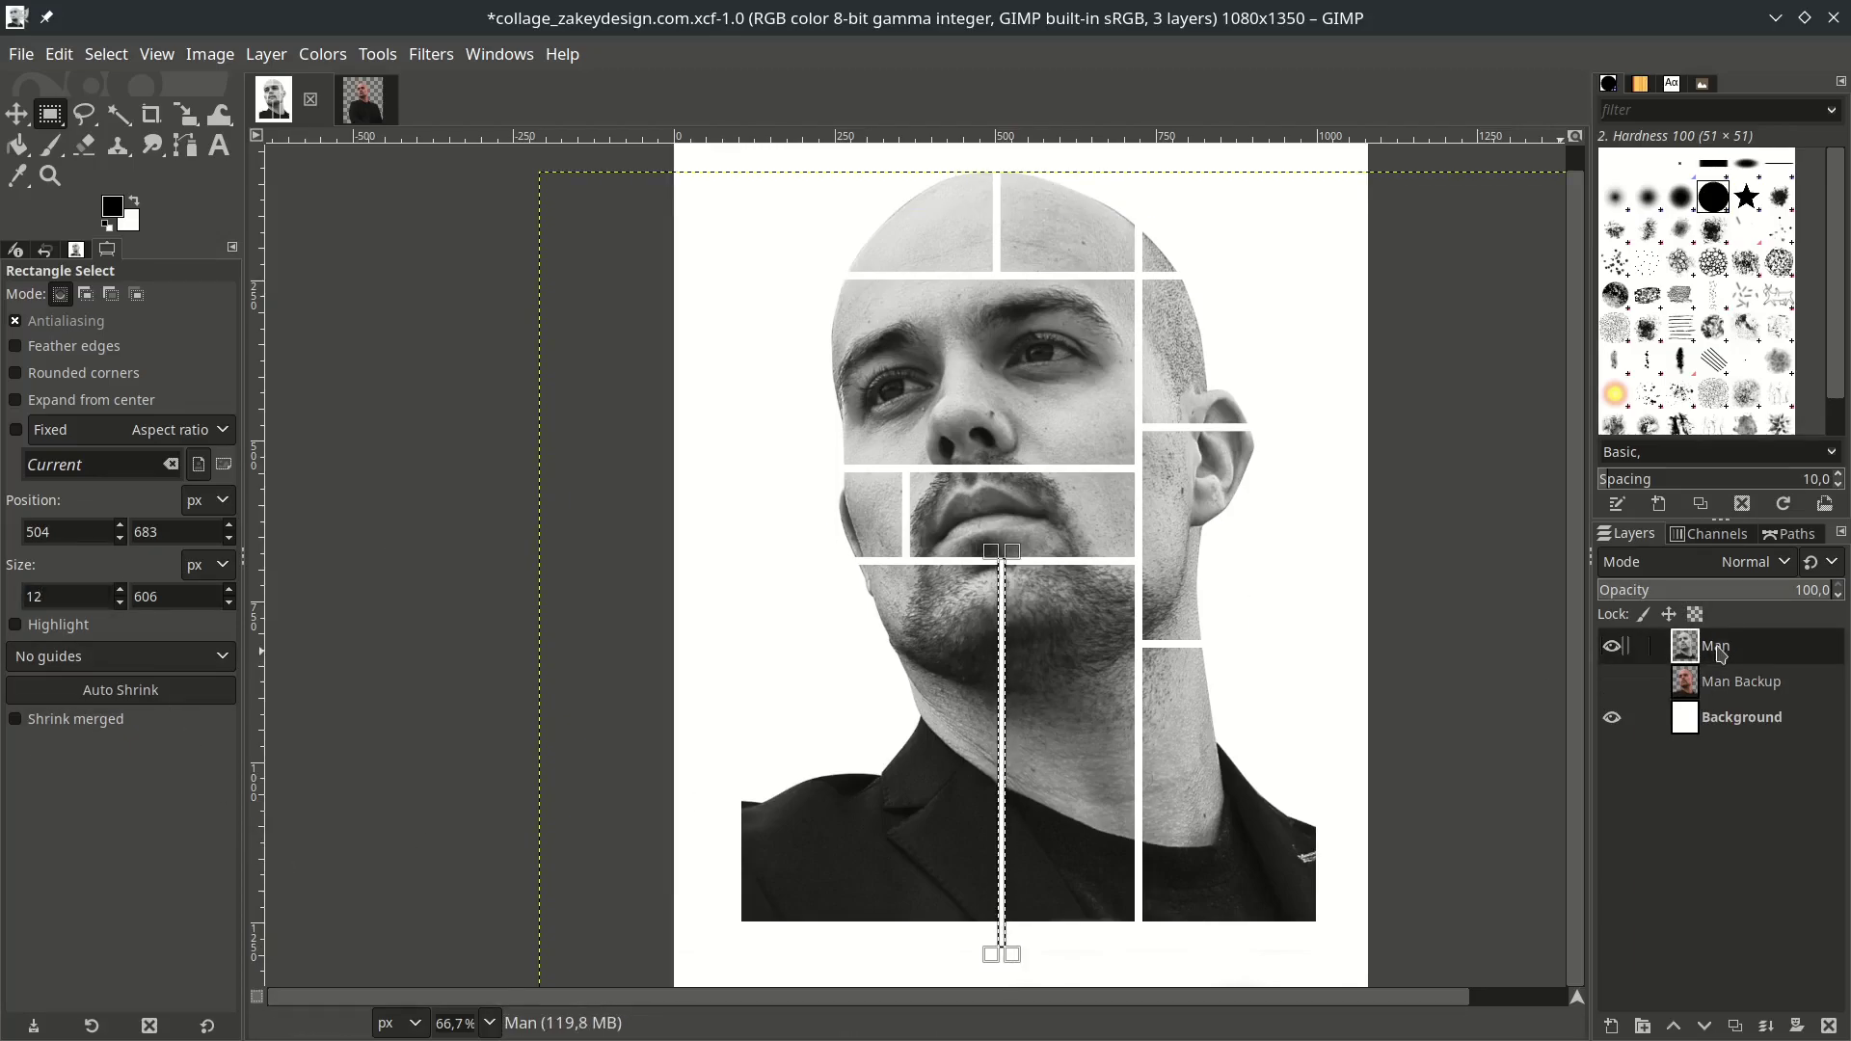
key("ctrl+shift+a")
Cut a 213 × 12 px horizontal gap across the throat between the two long vertical gaps, at position 511, 986.
scroll(1121, 864, "up", 3)
left_click_drag(796, 658, 1207, 676)
double_click(145, 597)
type("12")
key("Return")
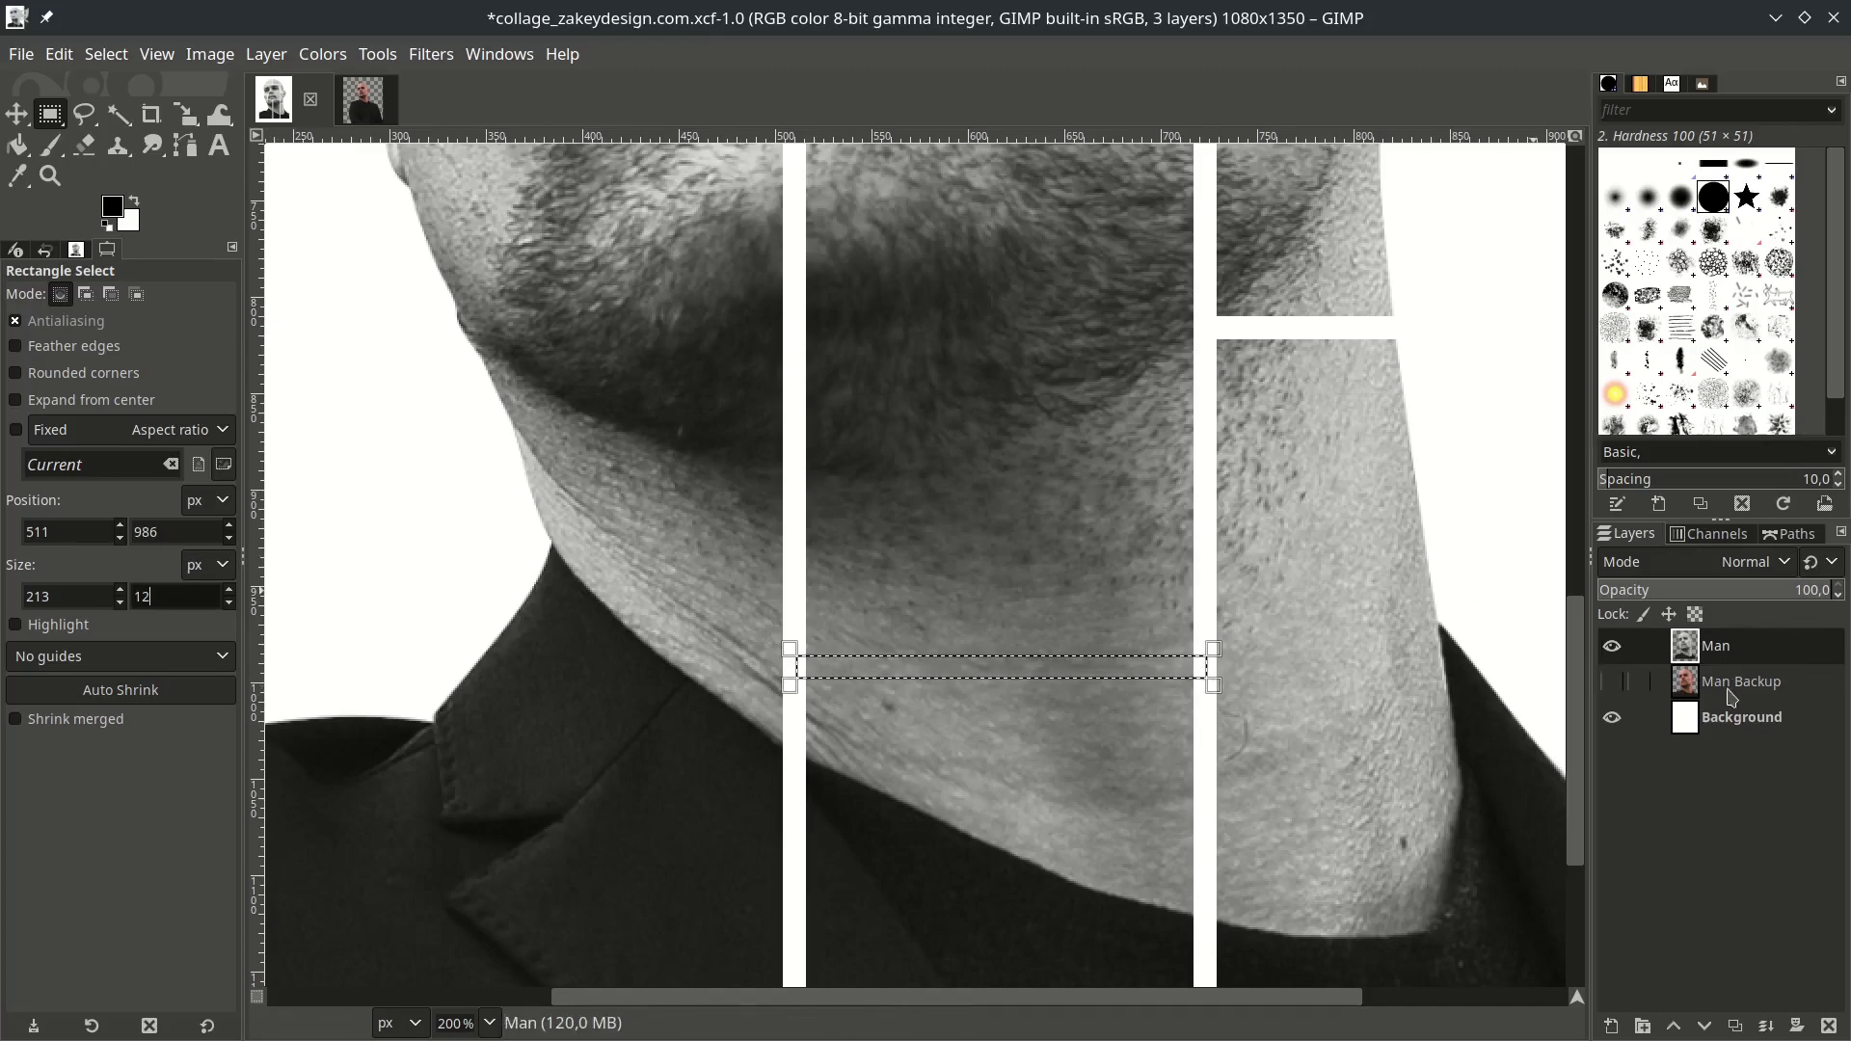
key("Delete")
key("ctrl+shift+a")
Cut a 342 px wide horizontal gap across the right collar and shoulder, starting at position 725, 1095.
scroll(1281, 691, "down", 2)
scroll(1280, 691, "down", 1)
left_click_drag(1034, 752, 1260, 763)
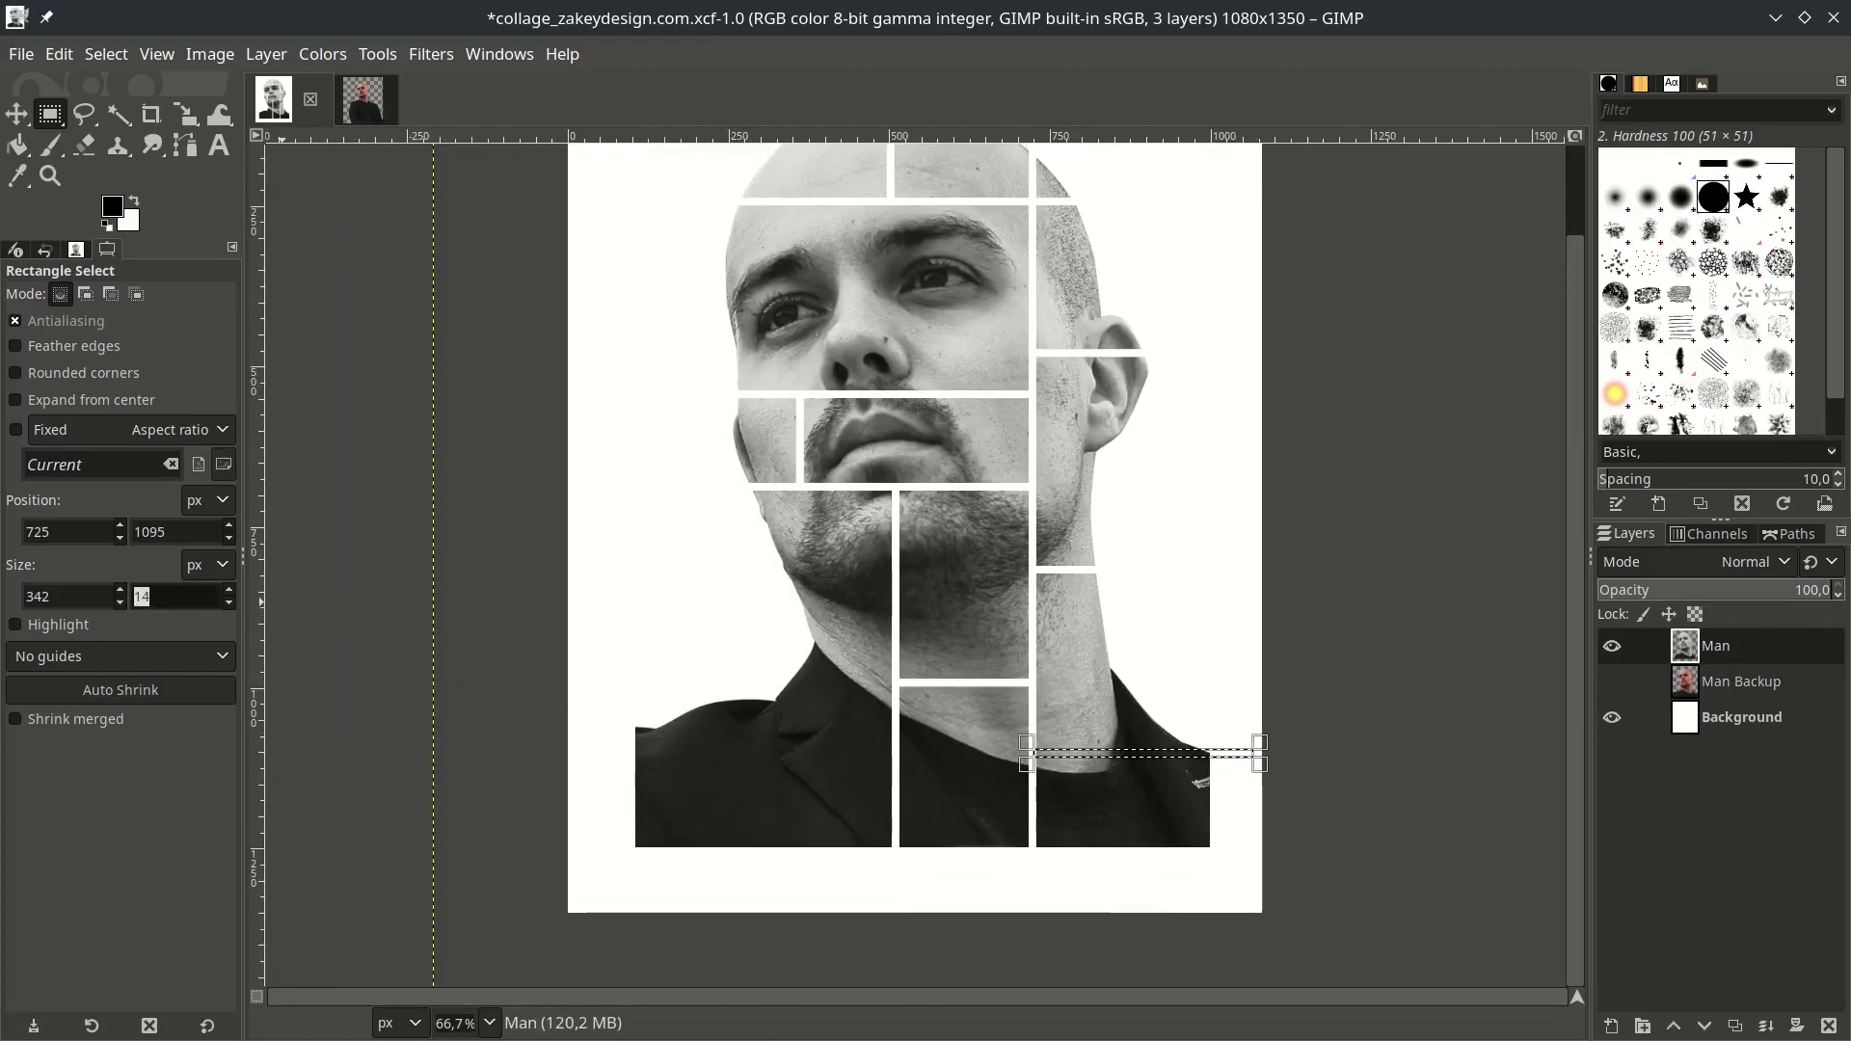
key("Delete")
key("ctrl+shift+a")
scroll(799, 431, "up", 1)
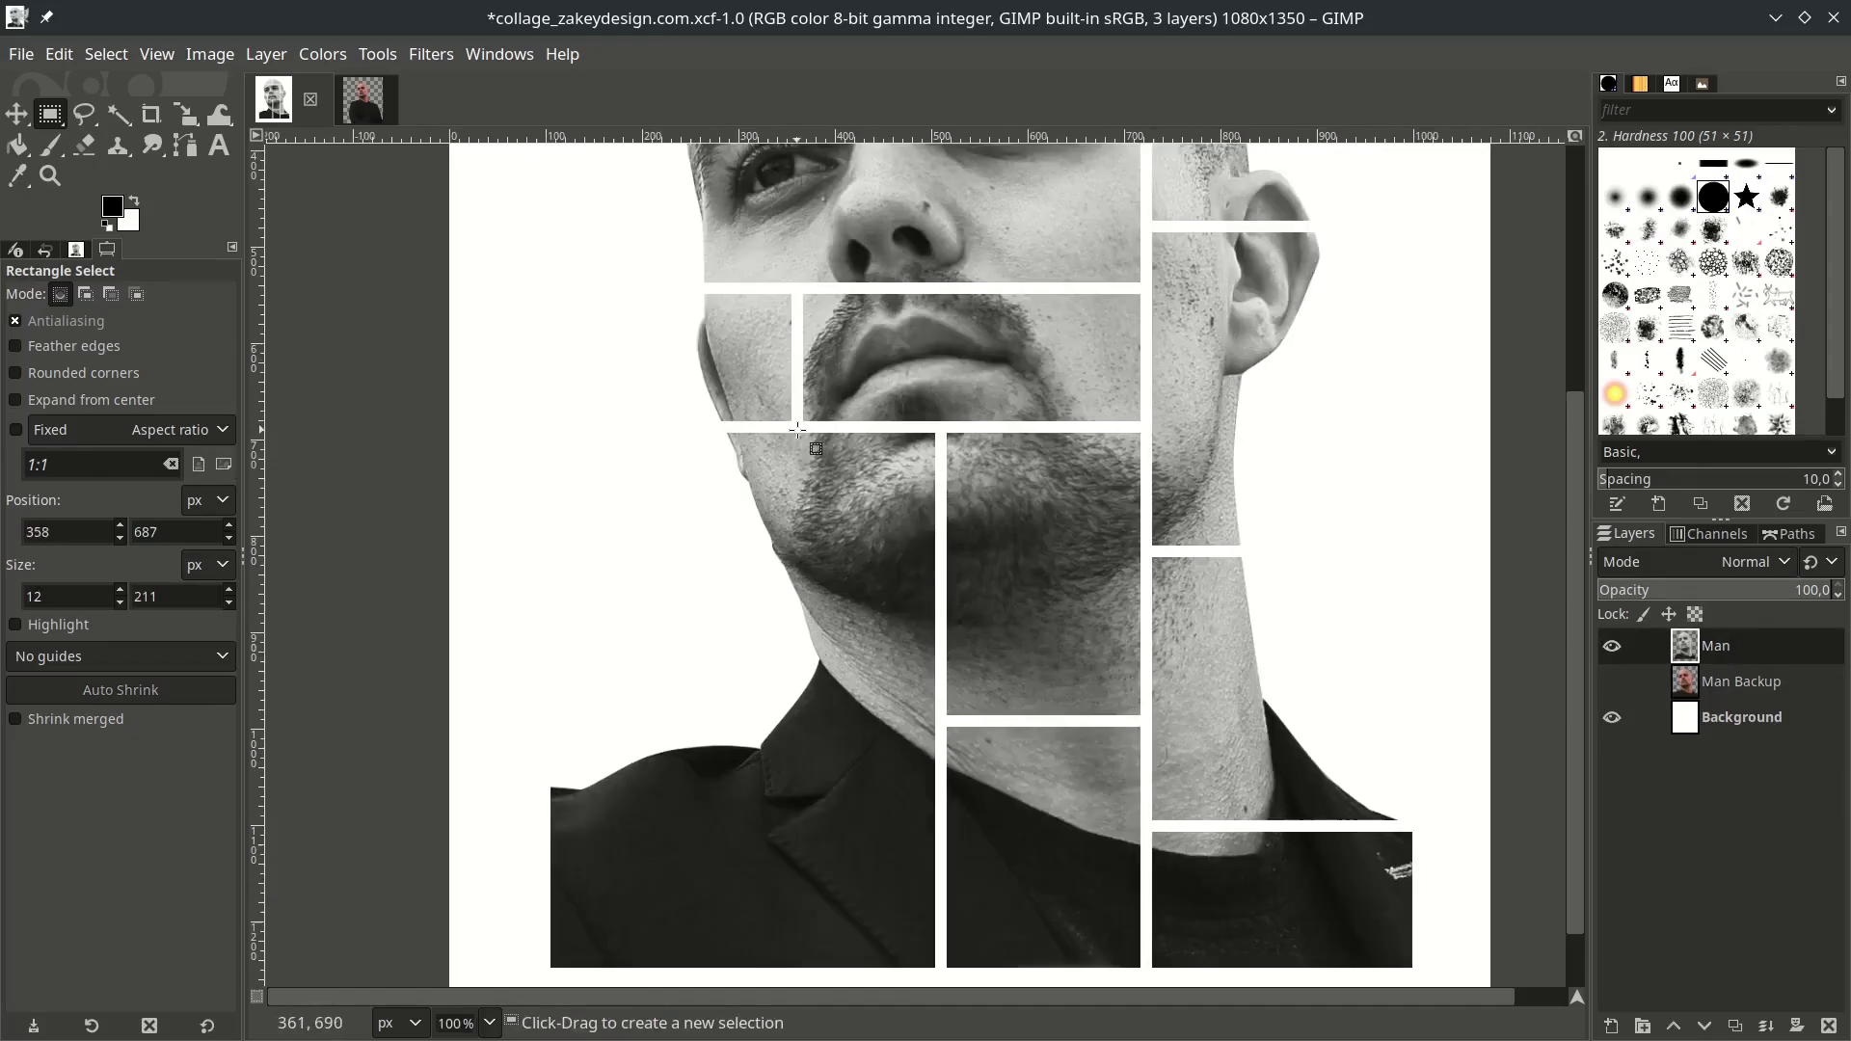
Cut a 12 × 216 px vertical gap through the left jaw at position 355, 680, and save the image.
mouse_move(793, 428)
left_mouse_down()
mouse_move(787, 630)
mouse_move(804, 636)
left_mouse_up()
scroll(797, 442, "up", 3)
left_click(119, 590)
left_click_drag(818, 832, 812, 812)
scroll(812, 812, "down", 2)
key("Delete")
key("ctrl+shift+a")
scroll(1054, 604, "down", 4)
key("ctrl+s")
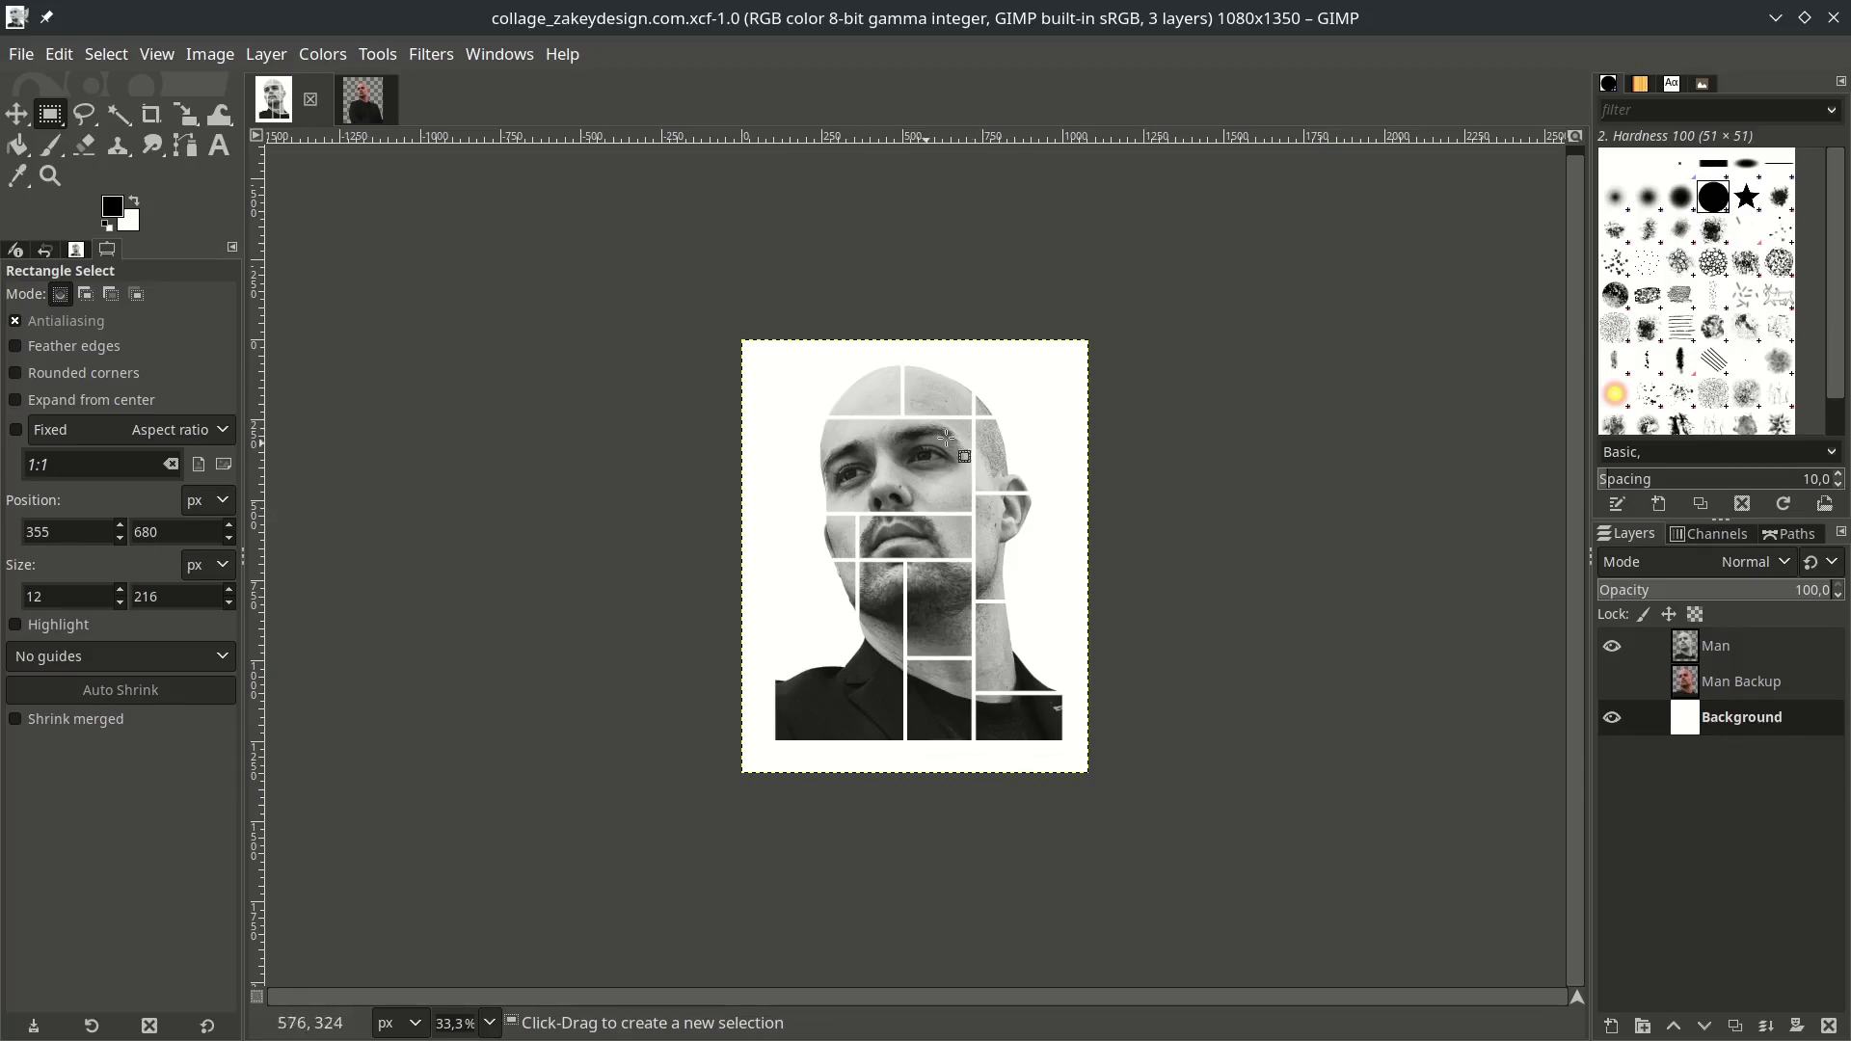
Select the eyes-and-nose panel with a 527 × 302 px rectangle and float it from the Man layer into a new layer.
scroll(911, 521, "up", 2)
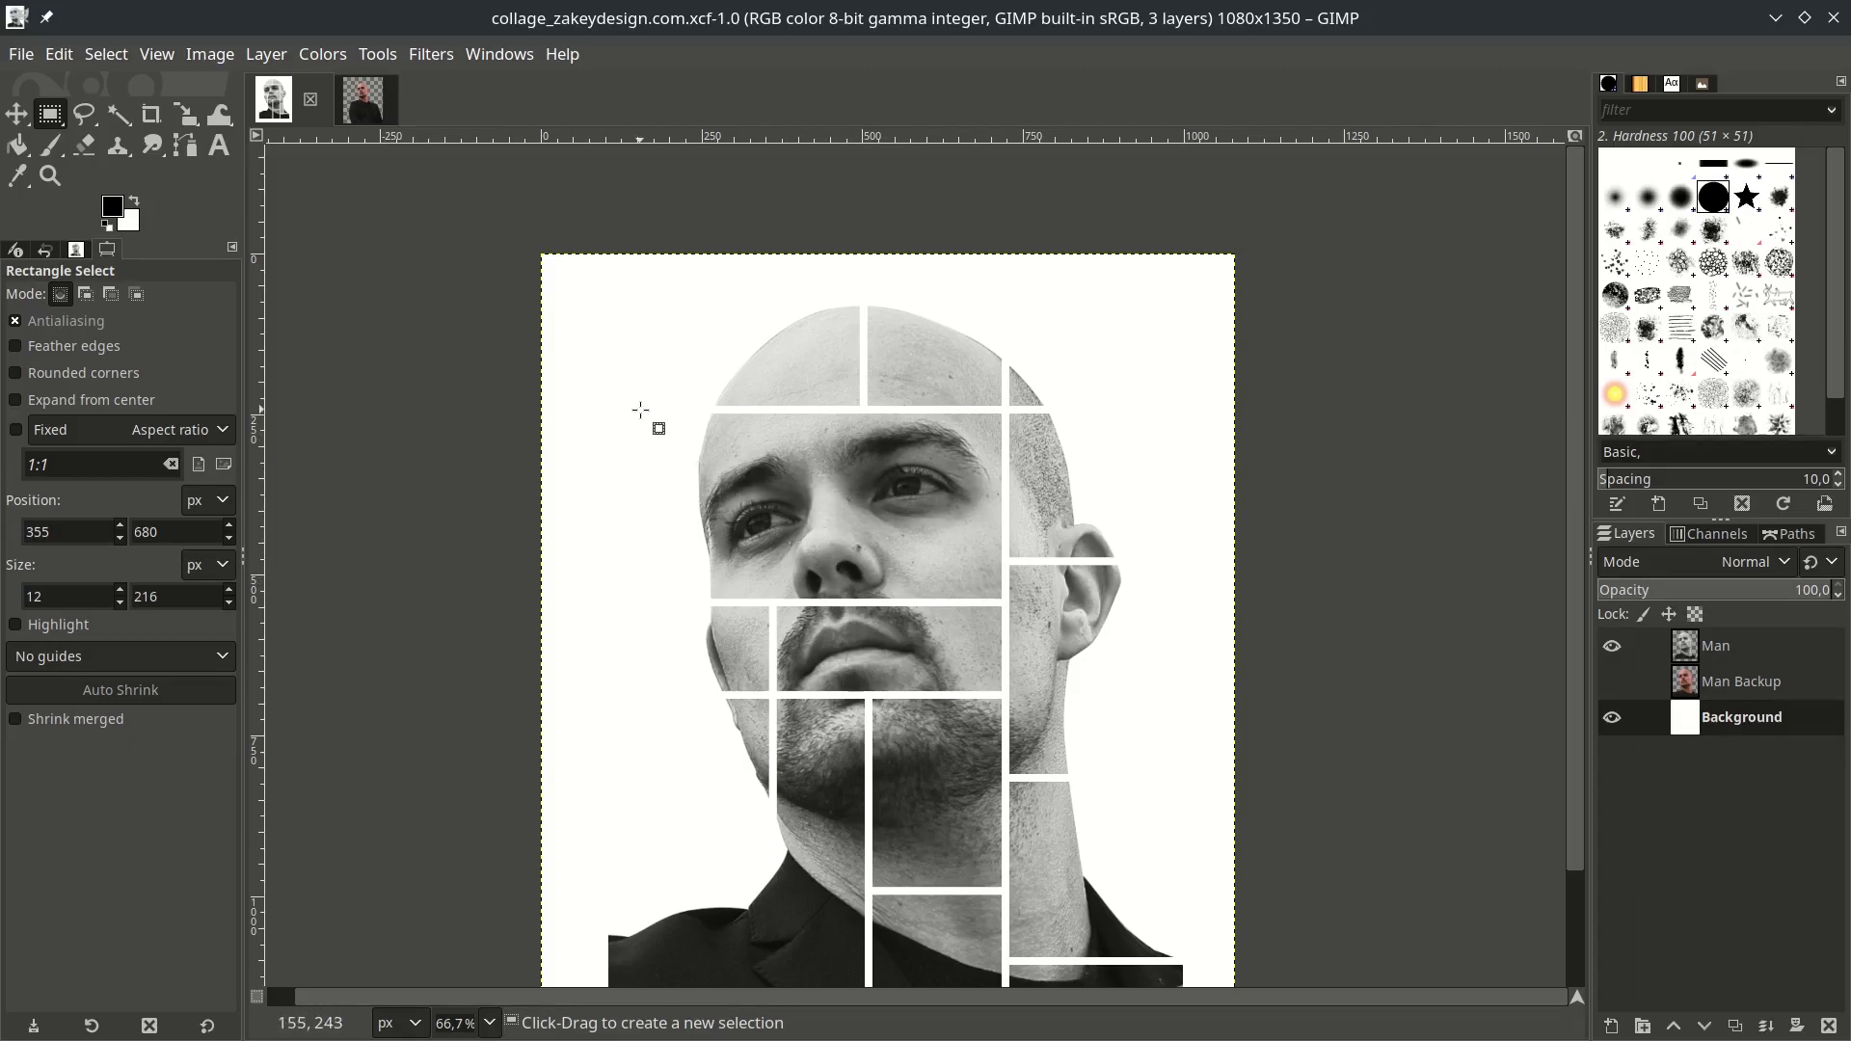
left_click_drag(667, 413, 1009, 606)
scroll(1008, 606, "up", 3)
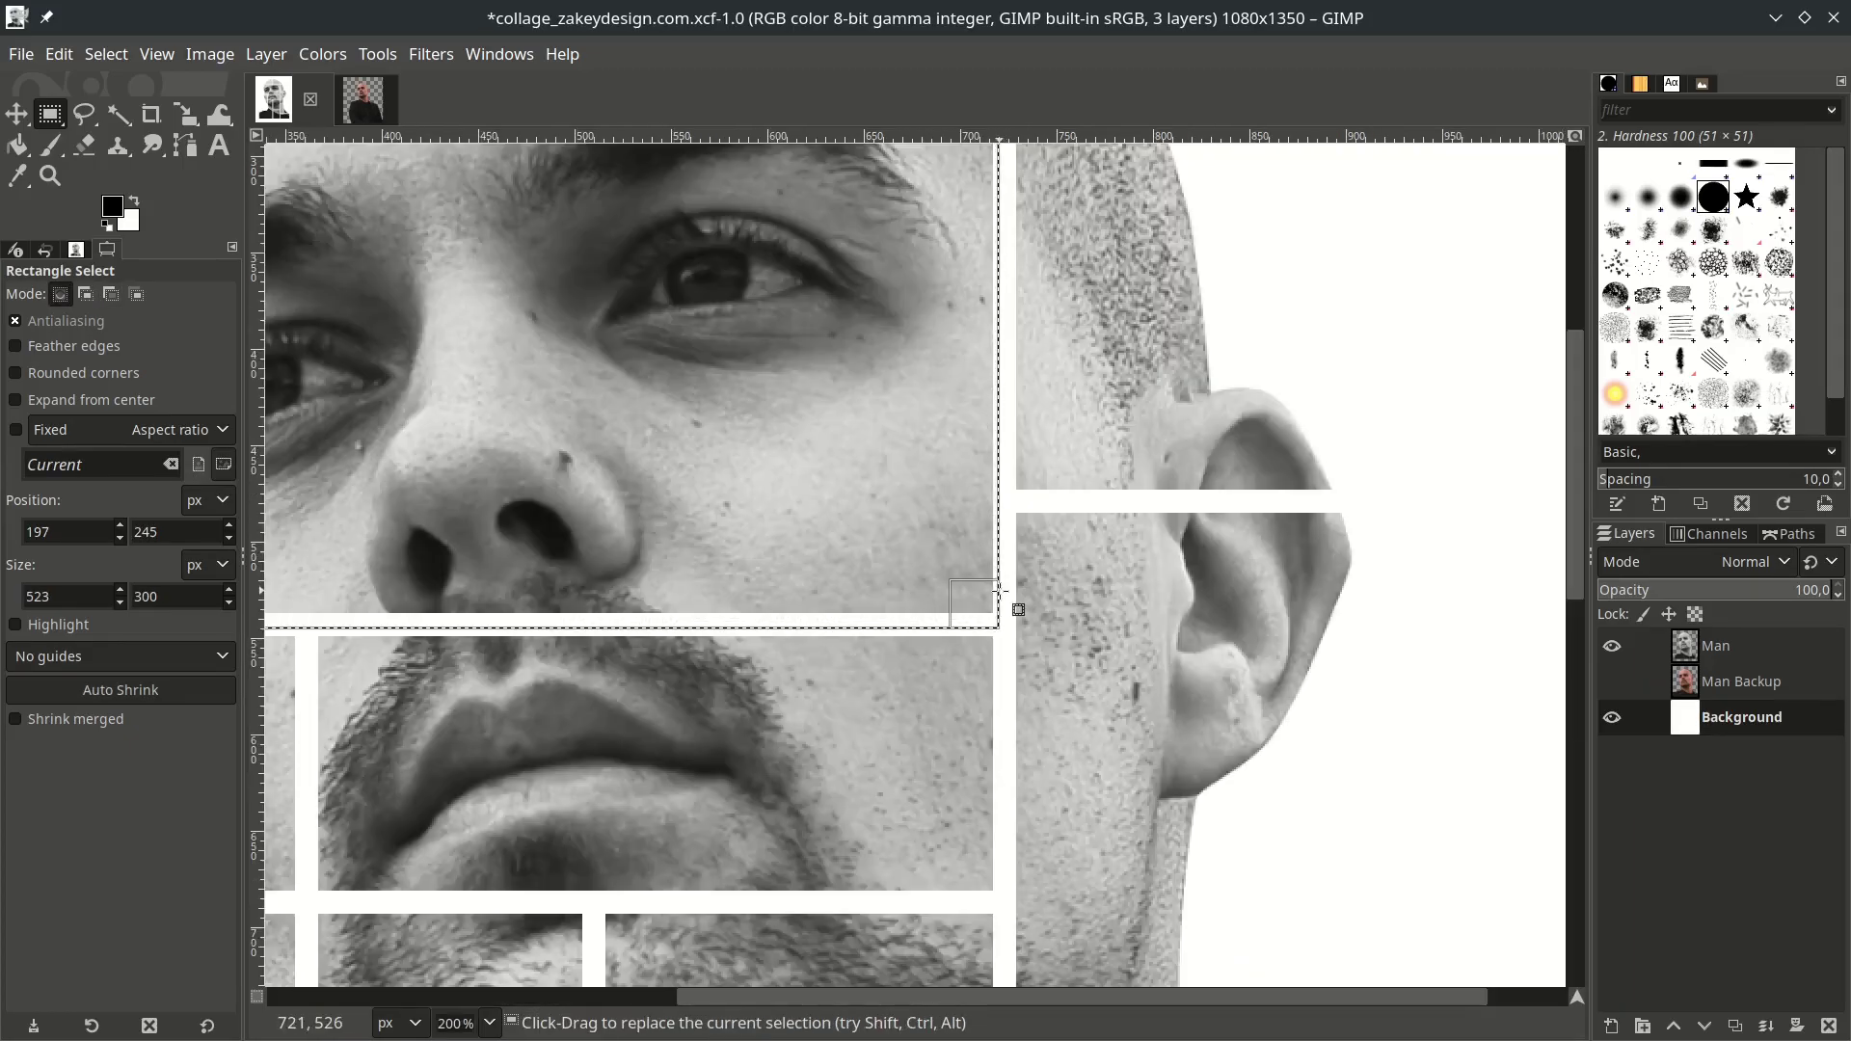
scroll(998, 598, "down", 1)
left_click_drag(1033, 425, 1036, 422)
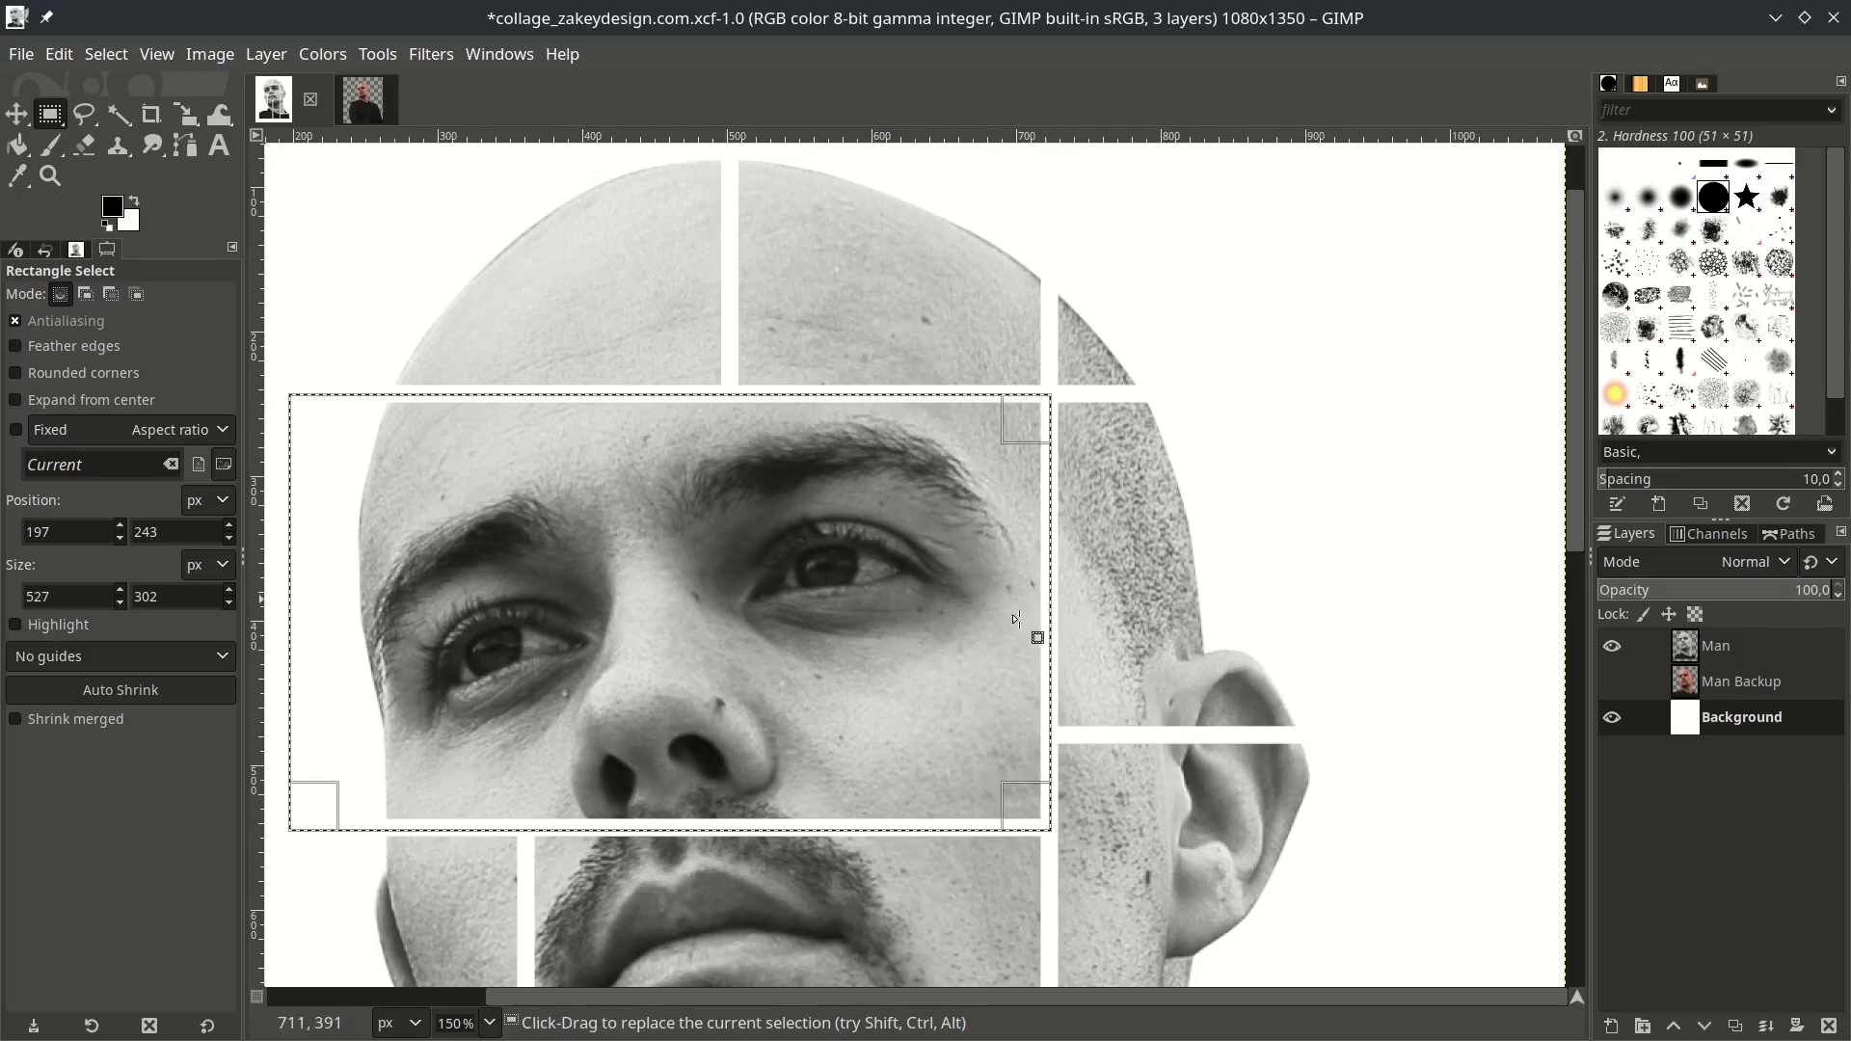
left_click(1747, 659)
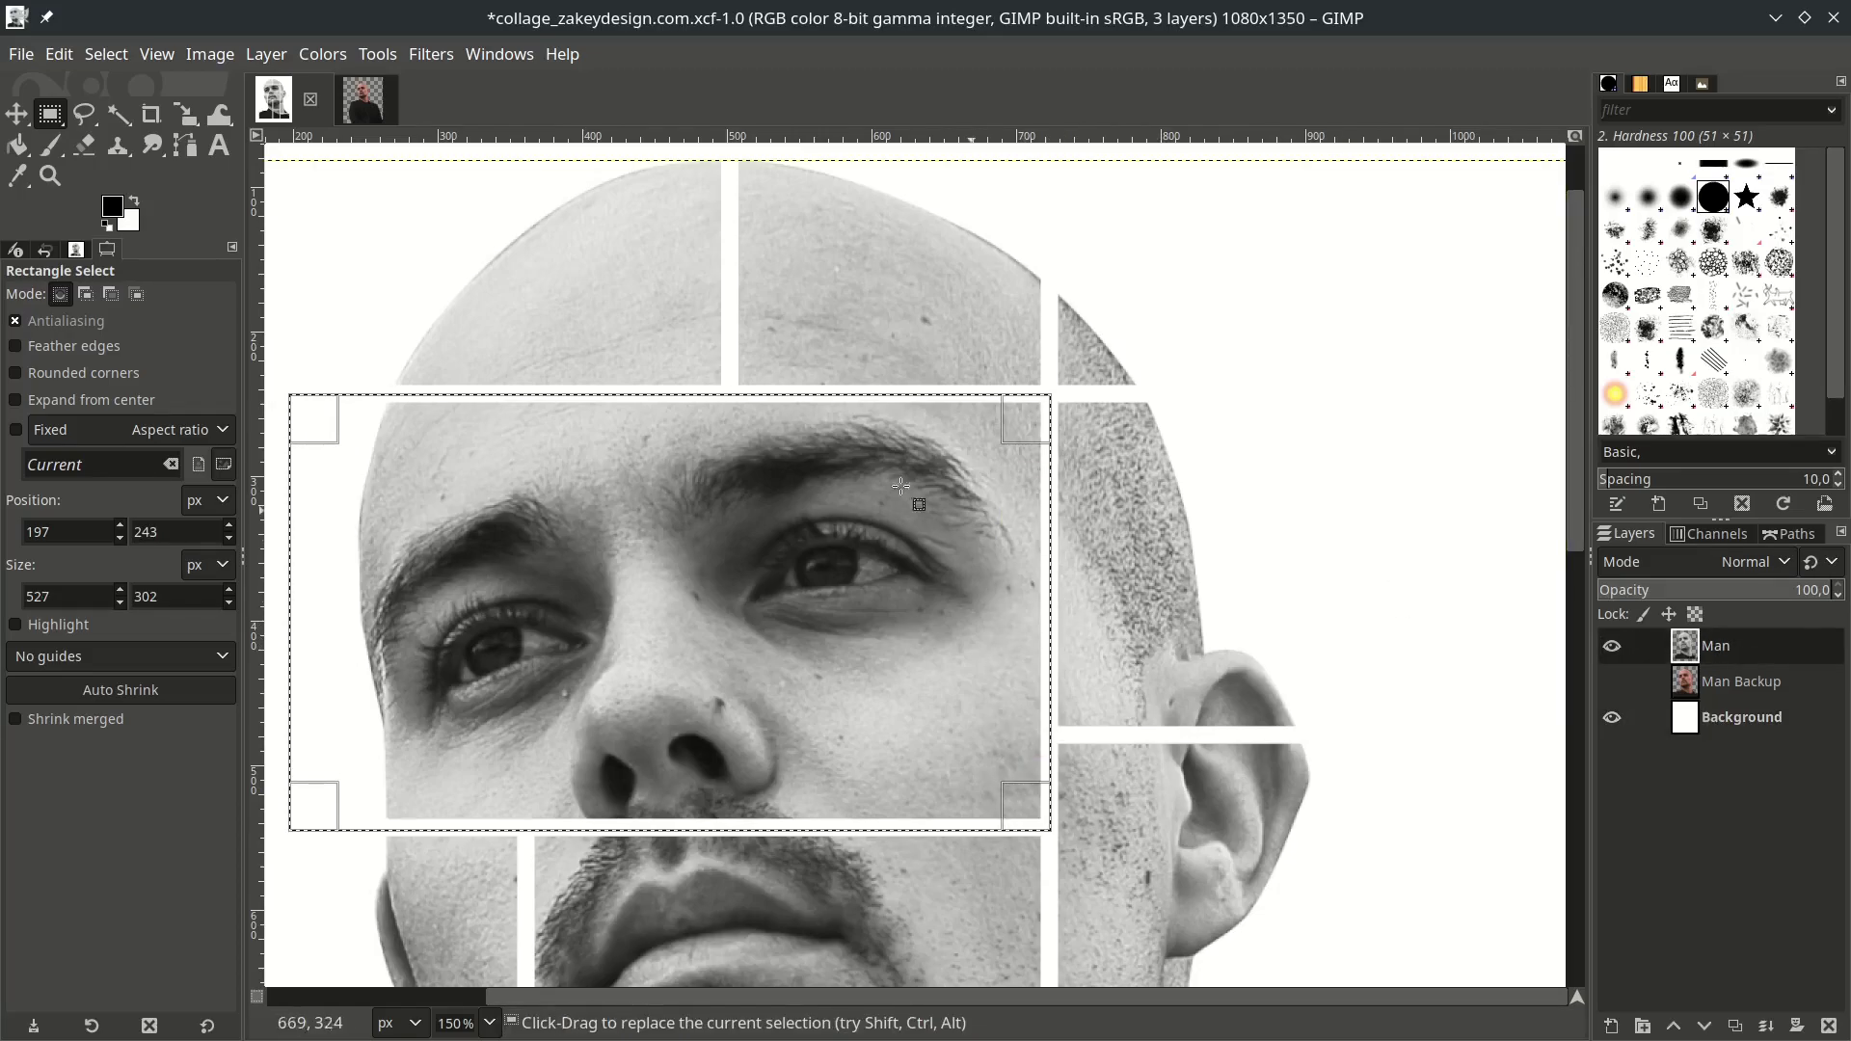
left_click(125, 54)
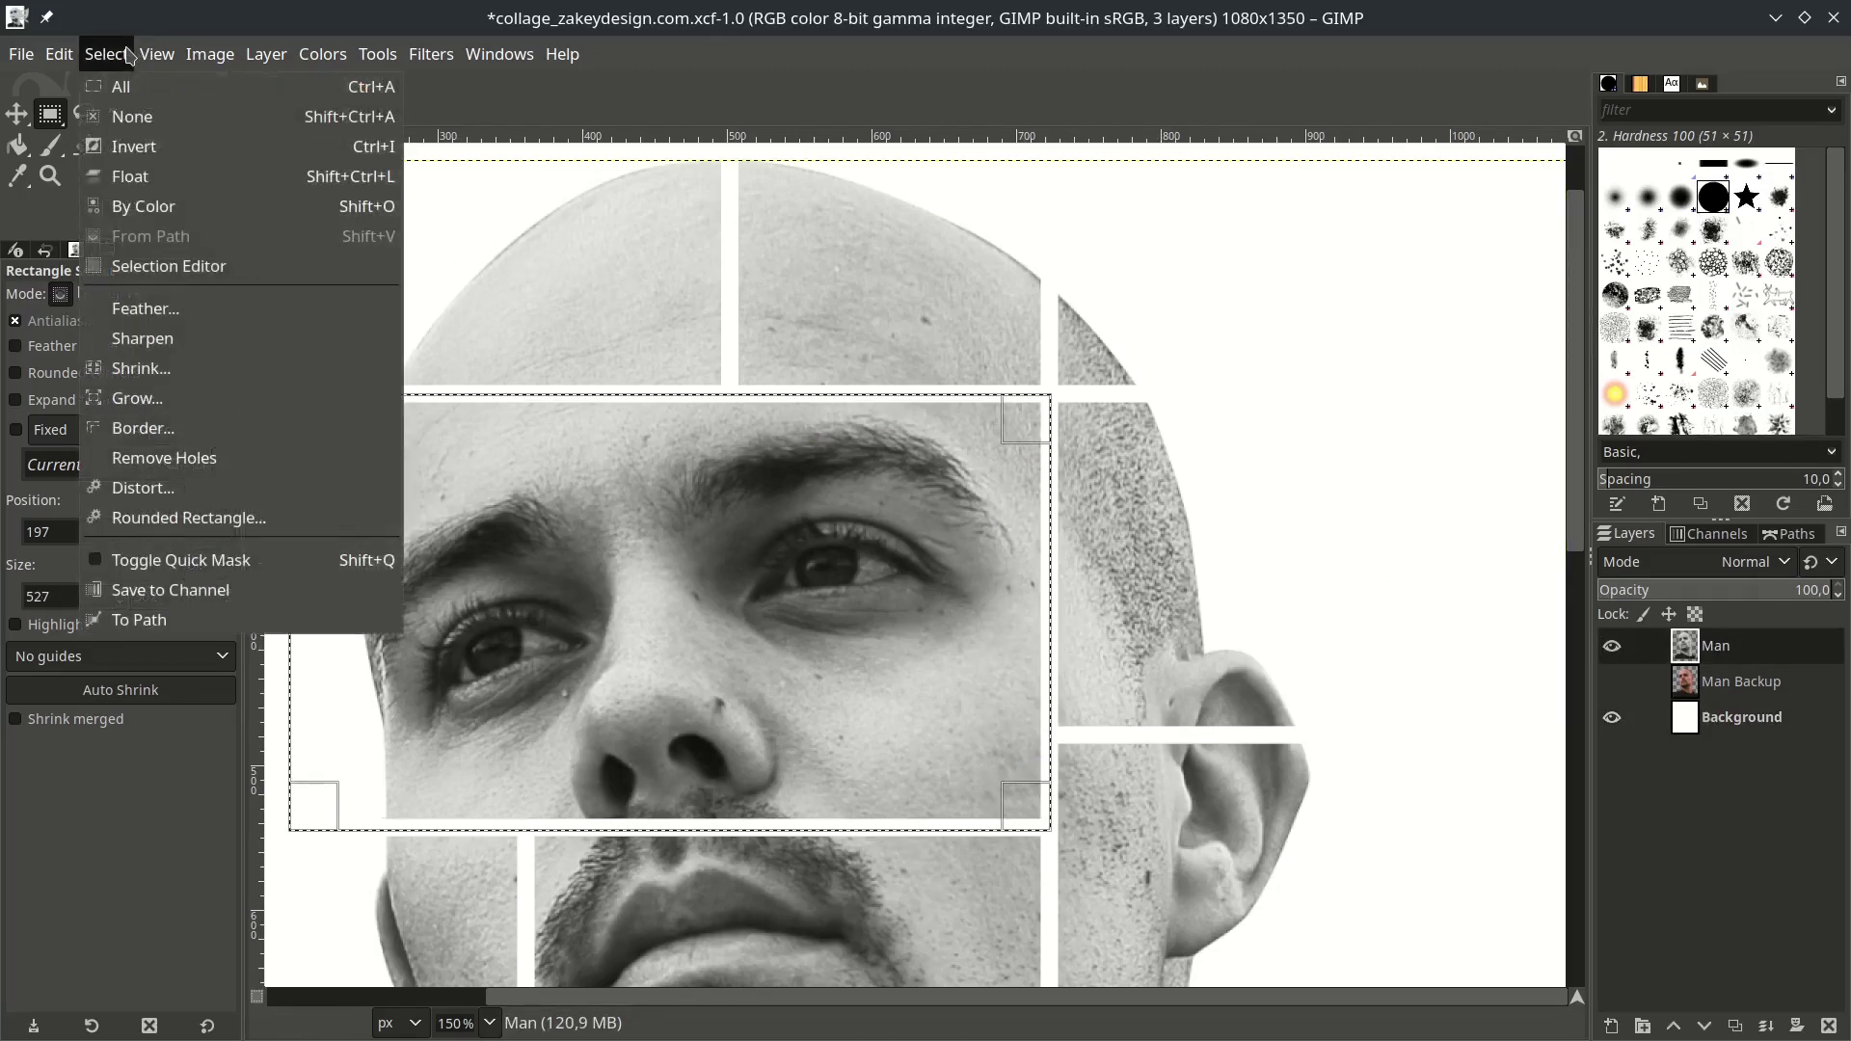
left_click(140, 177)
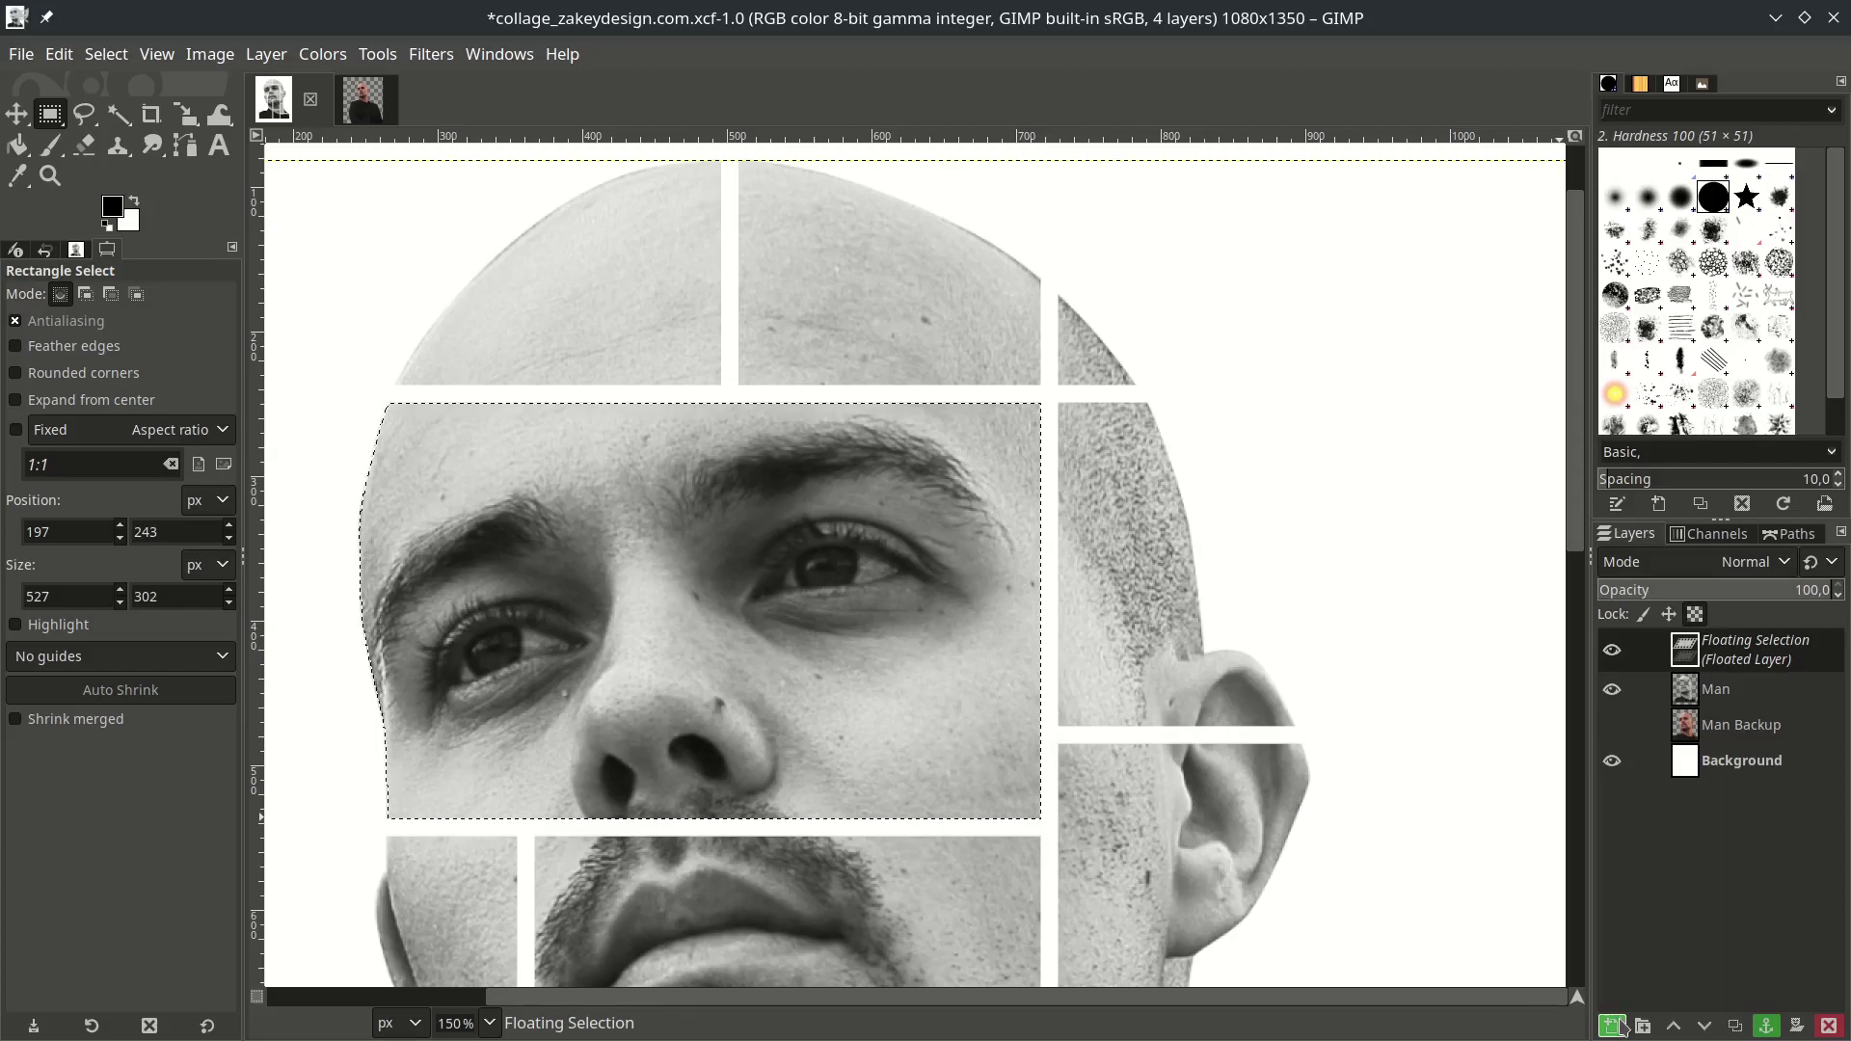
left_click(1612, 1025)
Check the separated face panel by toggling the visibility of the new layer and the Man layer.
scroll(1106, 604, "left", 3)
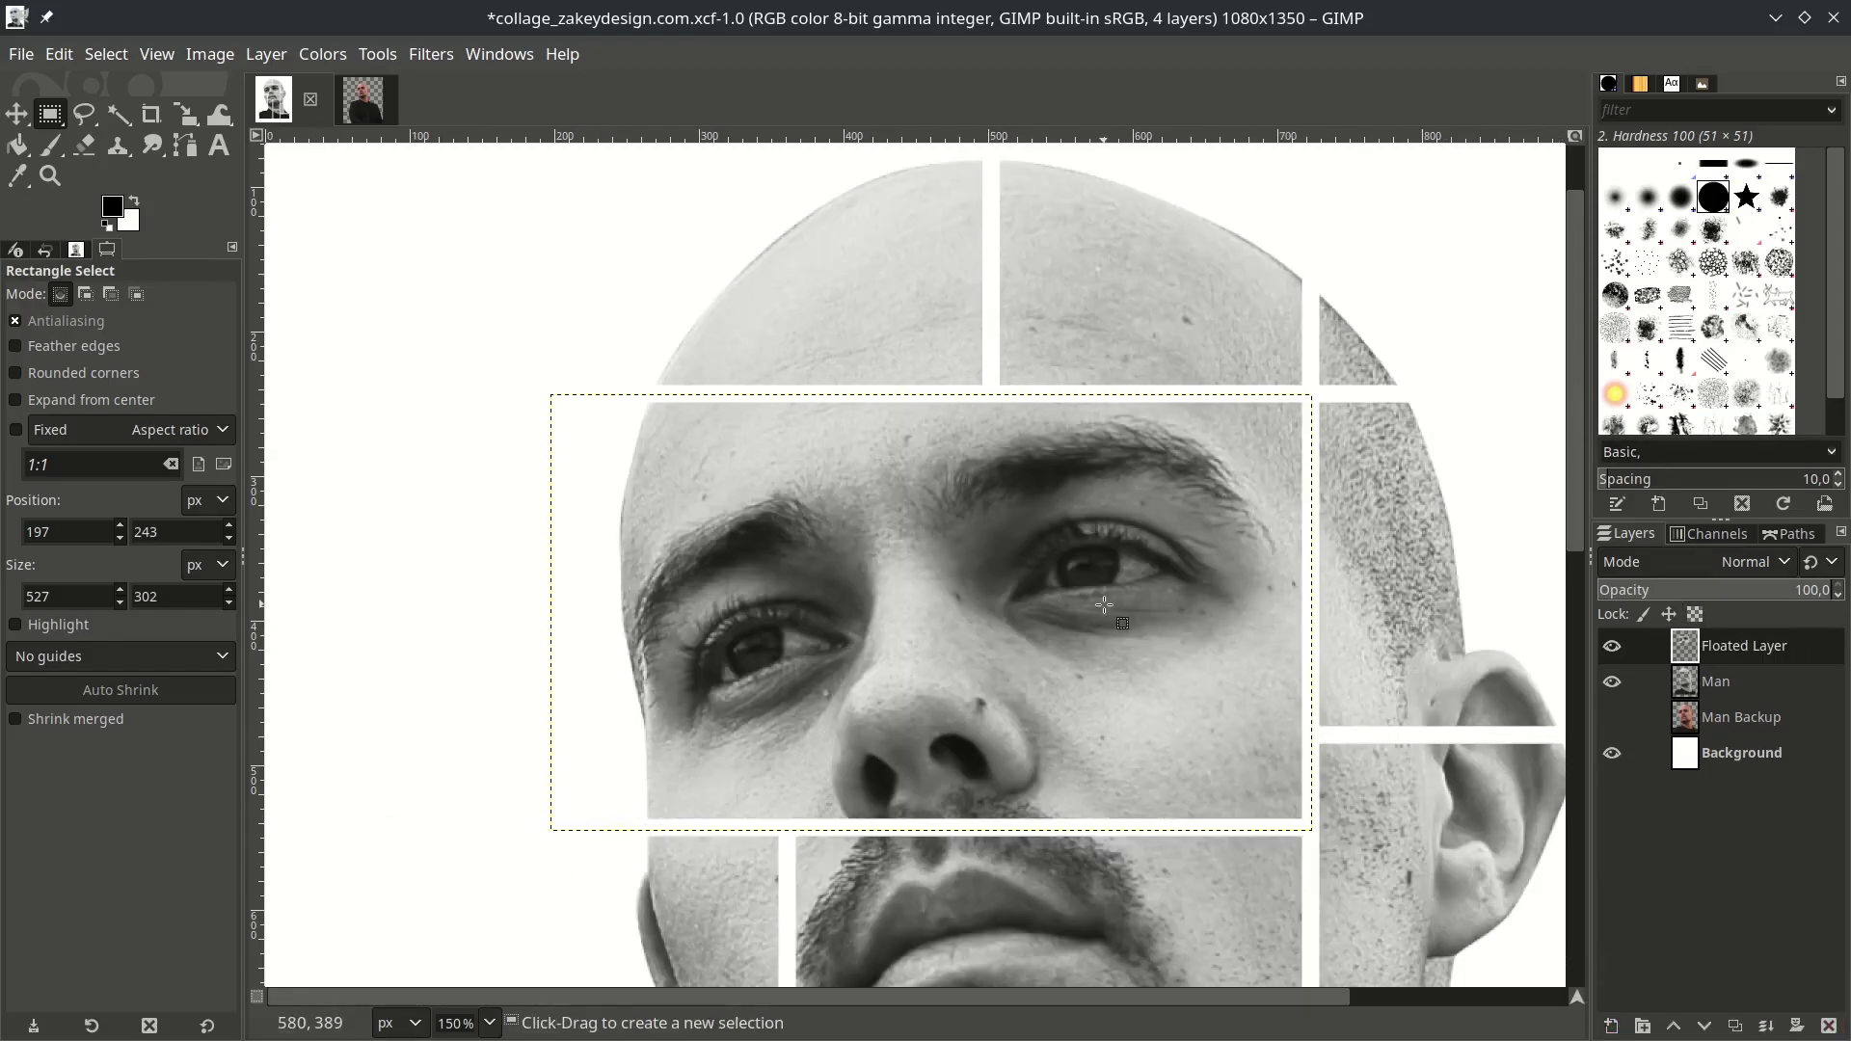
left_click(1615, 655)
left_click(1615, 654)
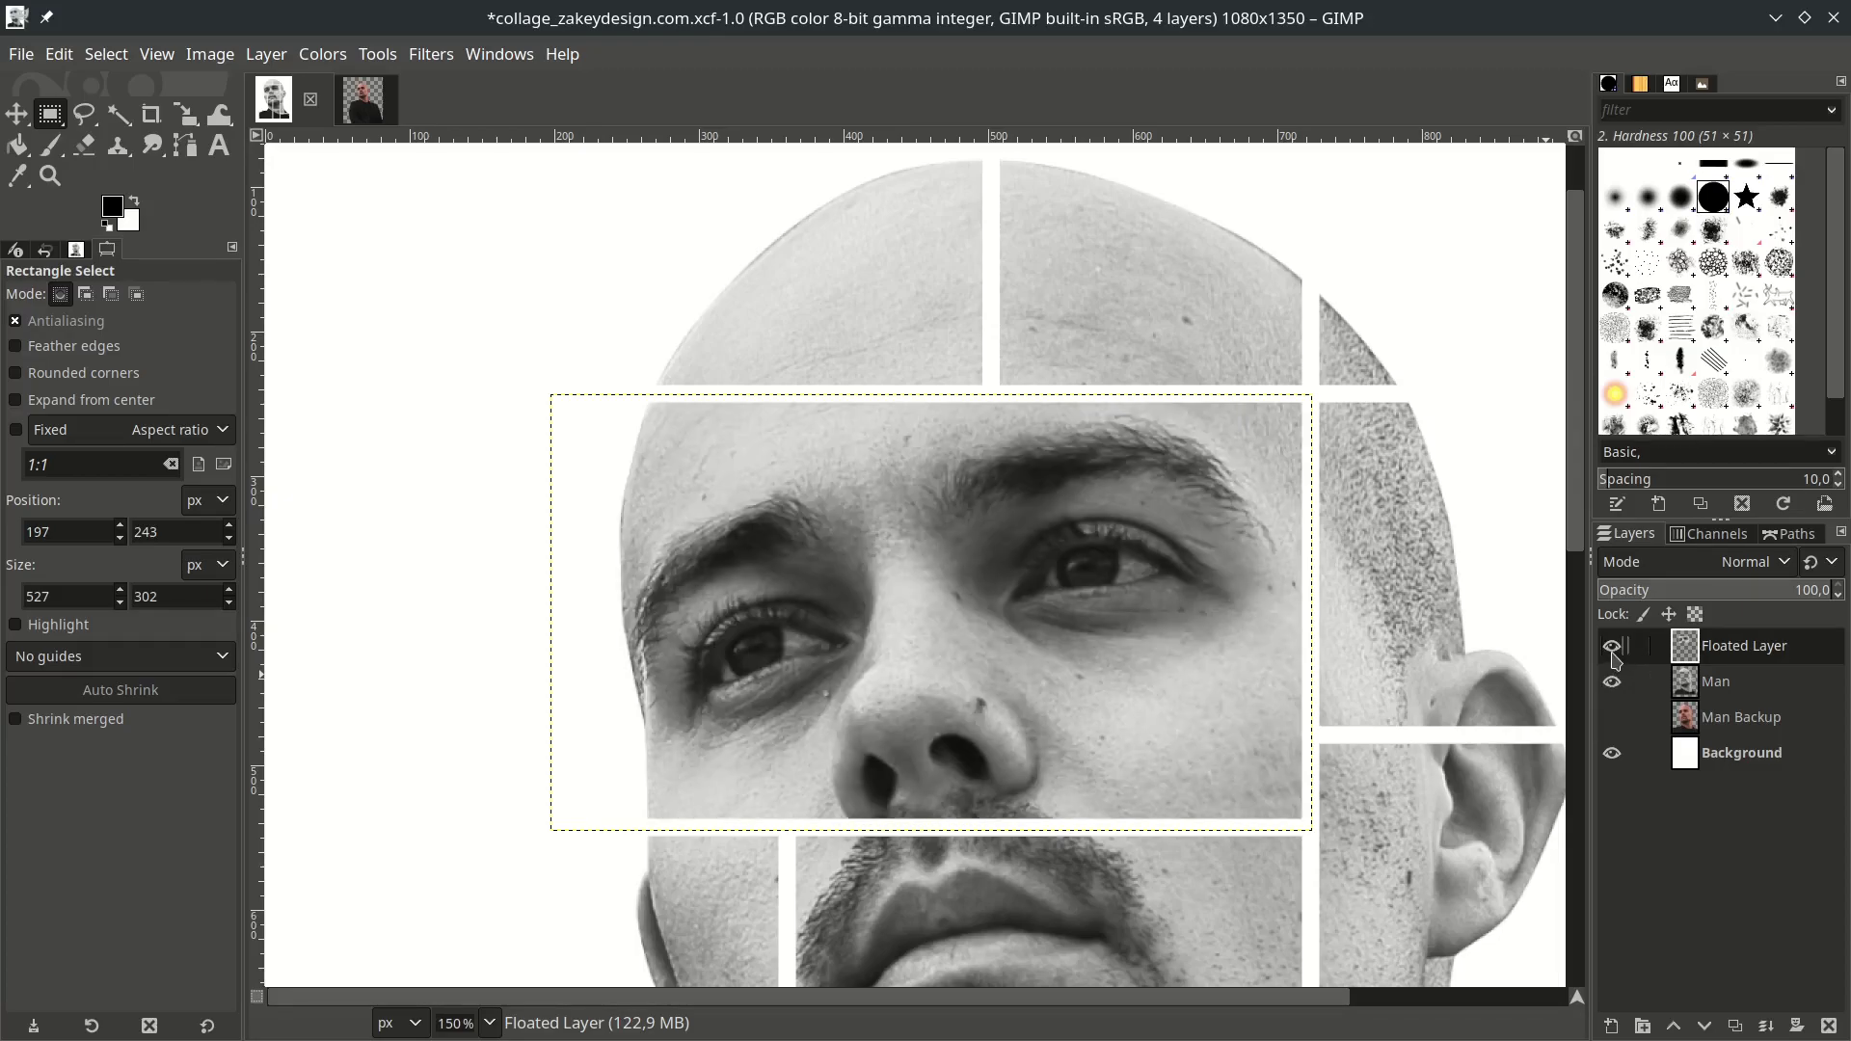
left_click(1613, 648)
left_click(1640, 690)
left_click(1614, 682)
left_click(1614, 681)
left_click(1616, 655)
Rename the separated eyes-and-nose layer as Collage1.
double_click(1777, 646)
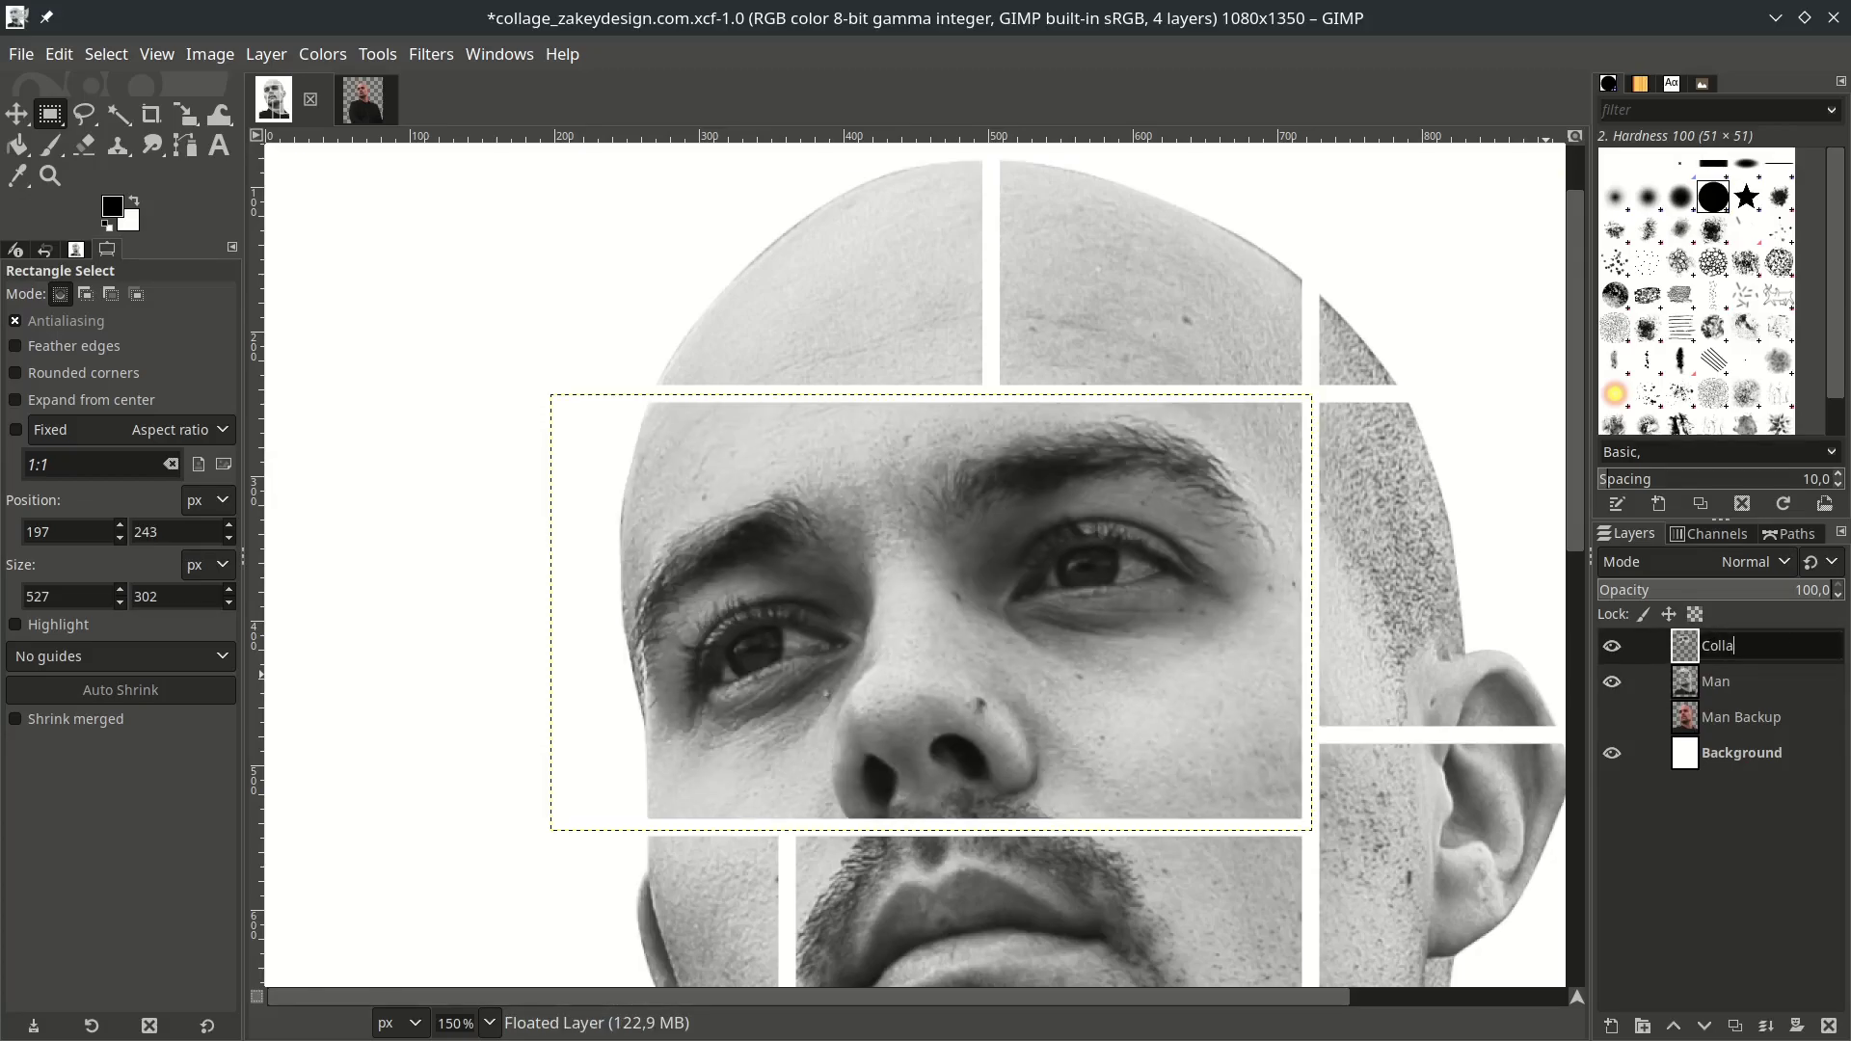
type("Collage1")
key("Return")
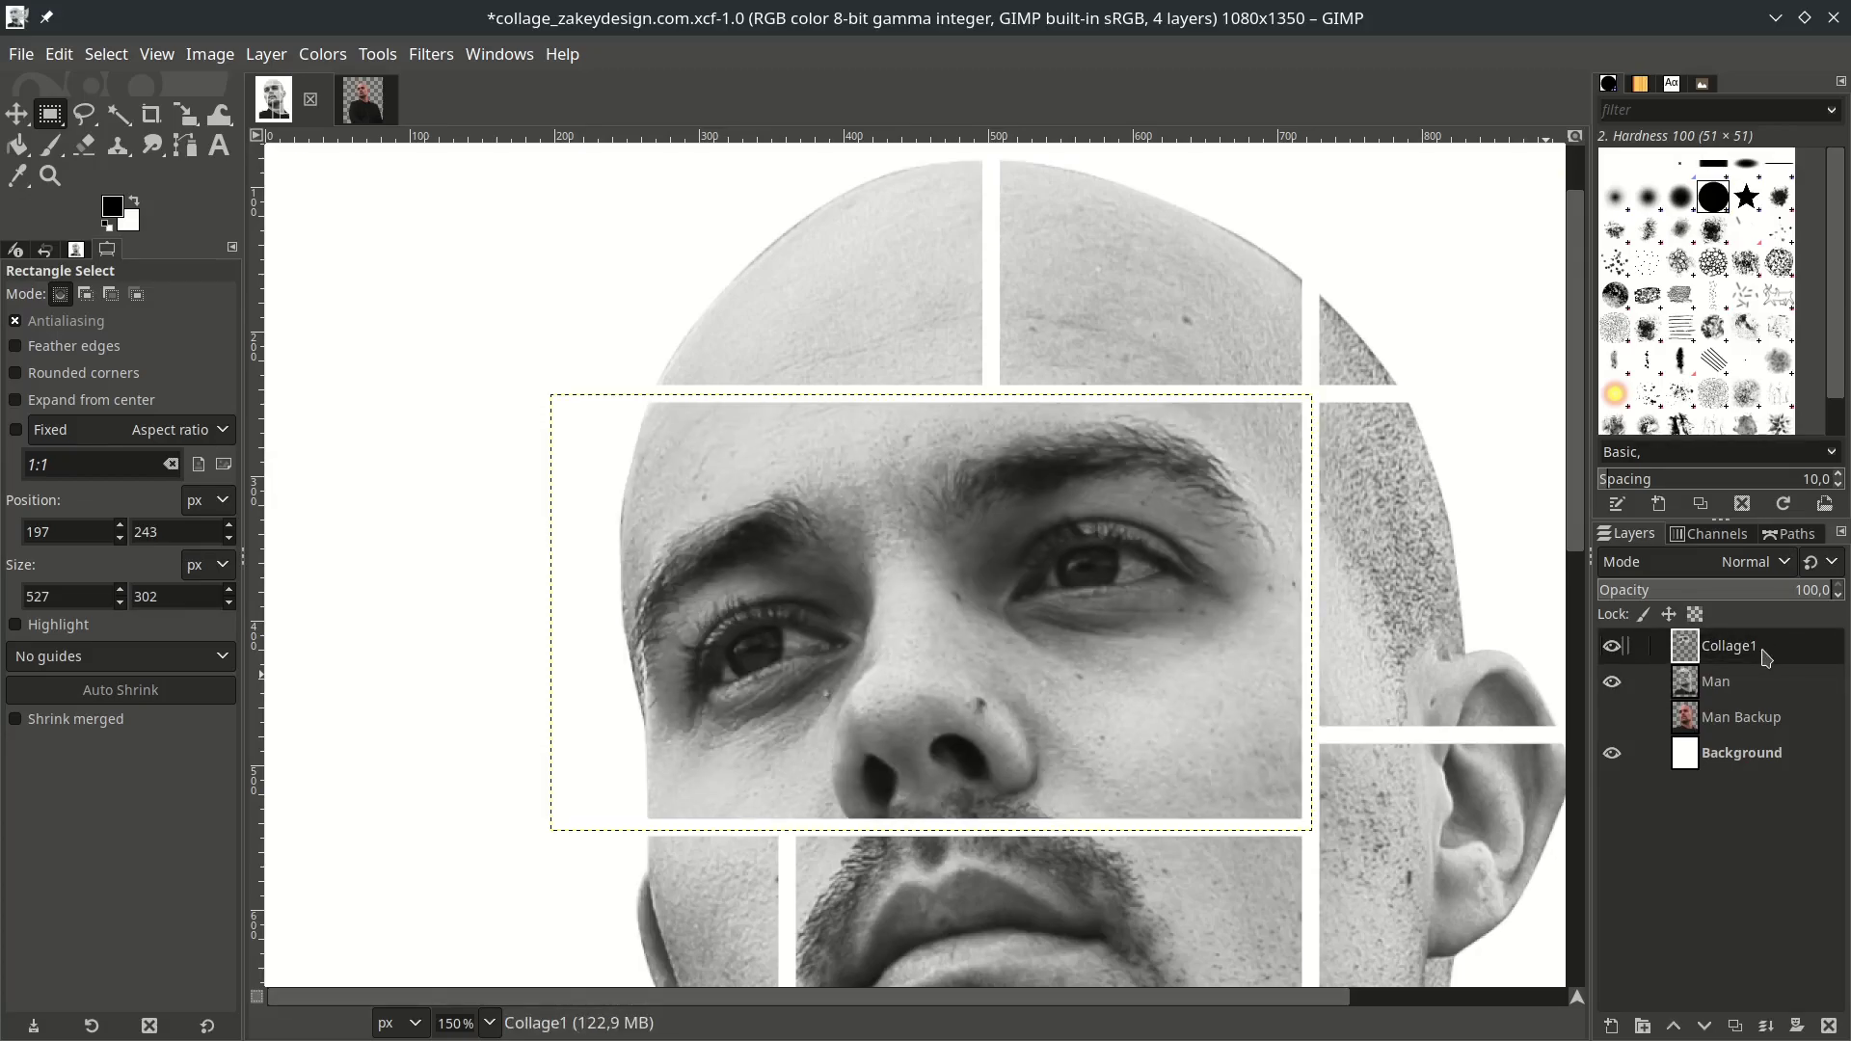
Create a layer group named Collage#1 and move the Collage1 layer into it.
left_click(1645, 1028)
double_click(1770, 645)
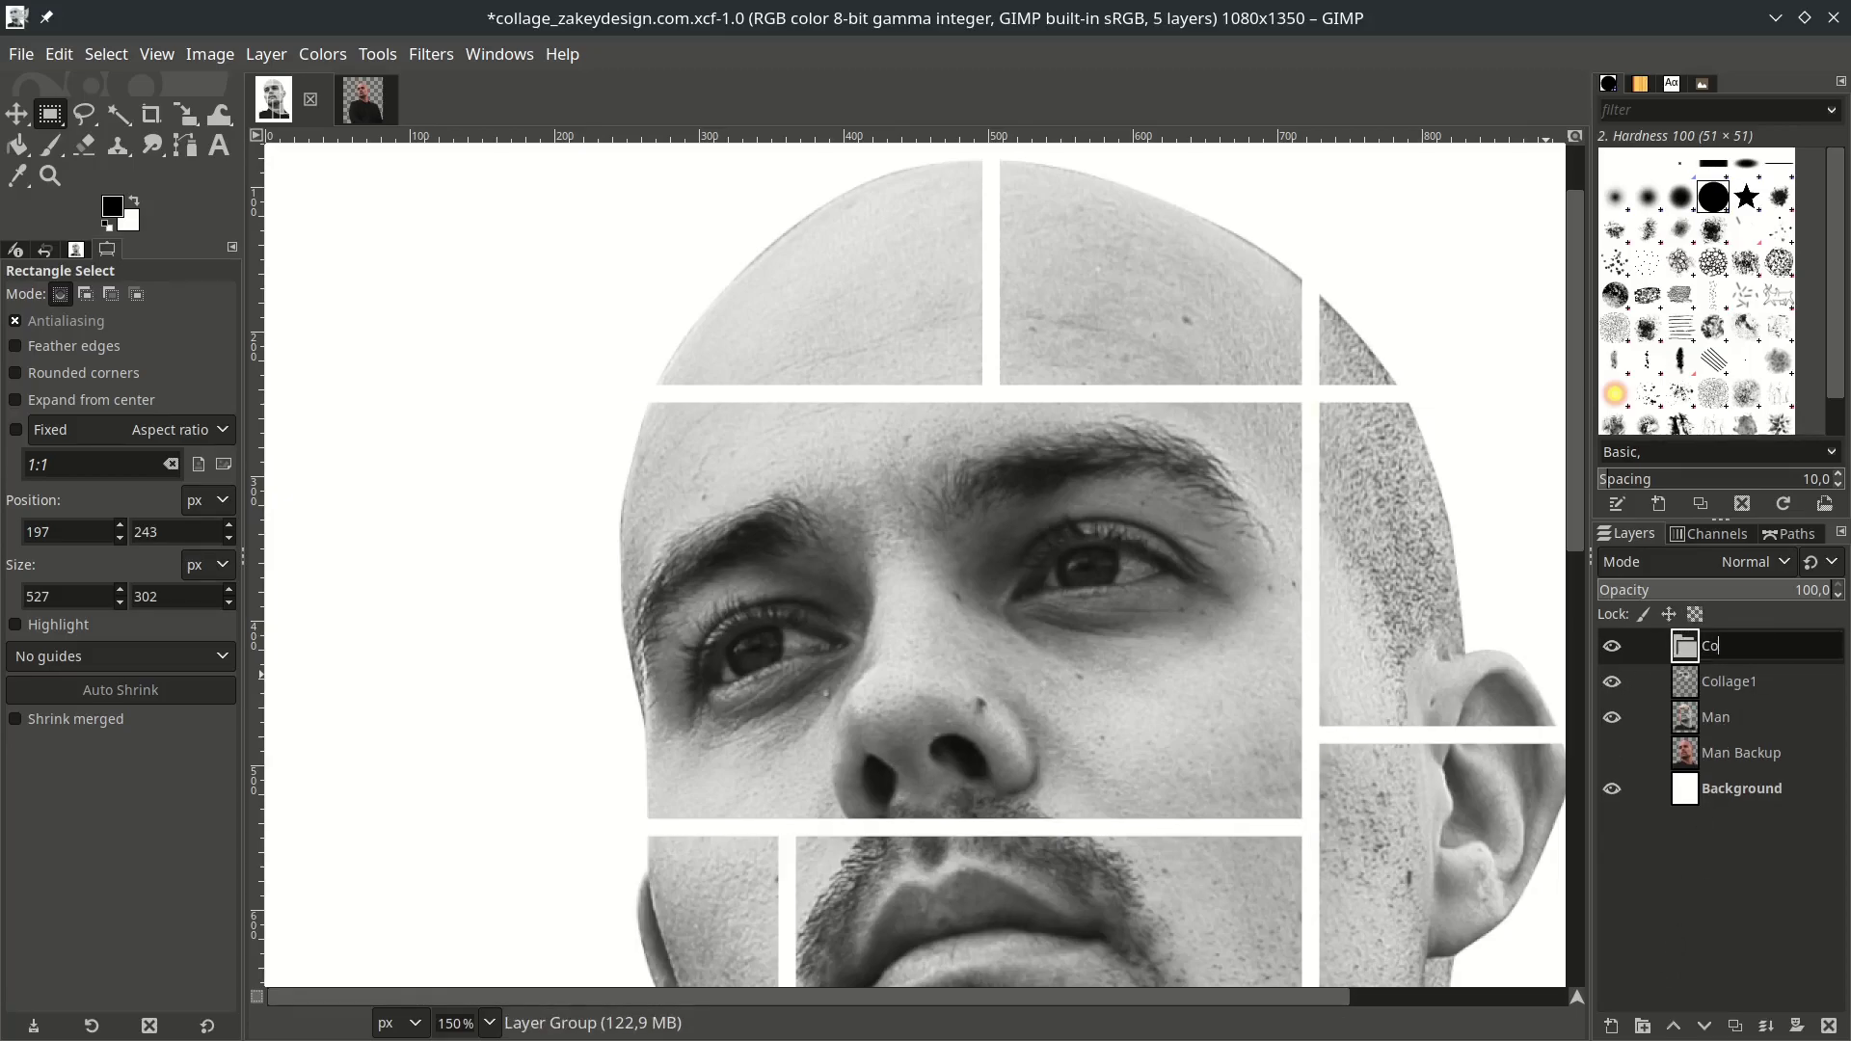
type("Collage#1")
key("Return")
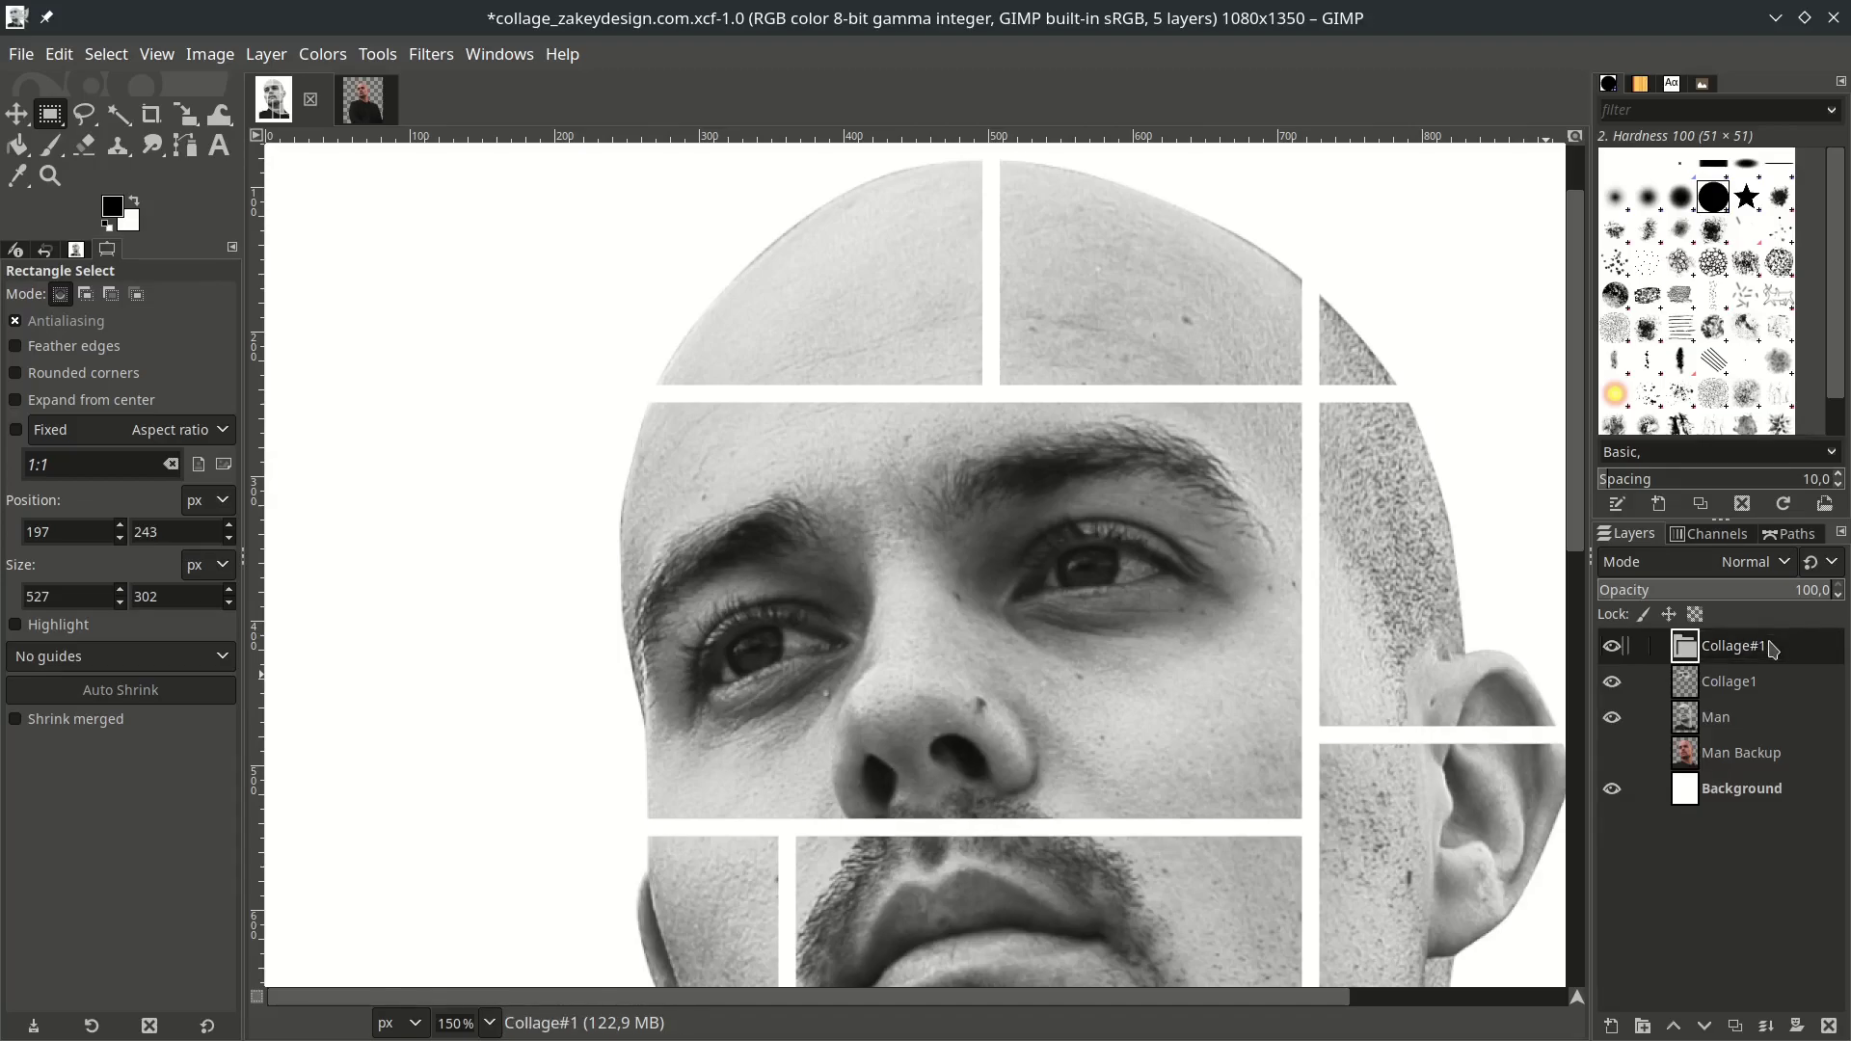
left_click(1760, 690)
left_click_drag(1753, 702, 1726, 651)
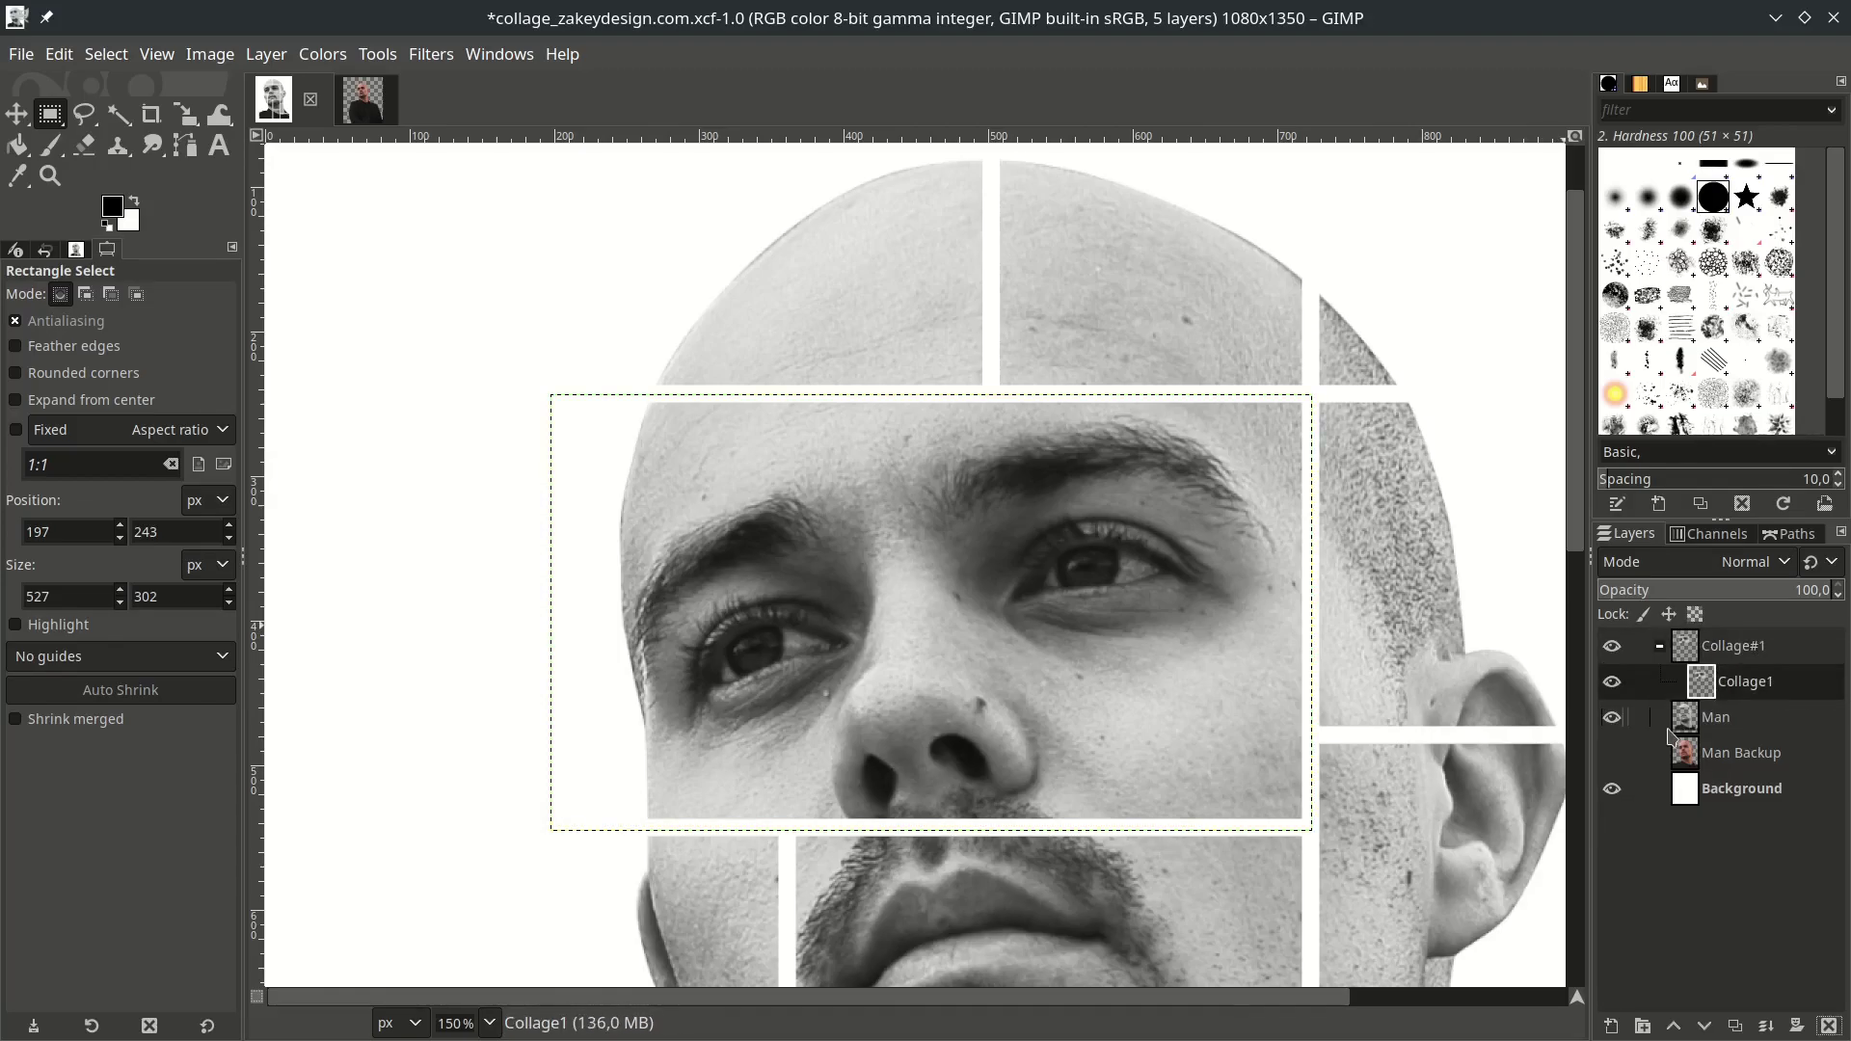
Add a new layer named Red above Collage1 inside the Collage#1 group.
left_click(1612, 1028)
type("Red")
key("Return")
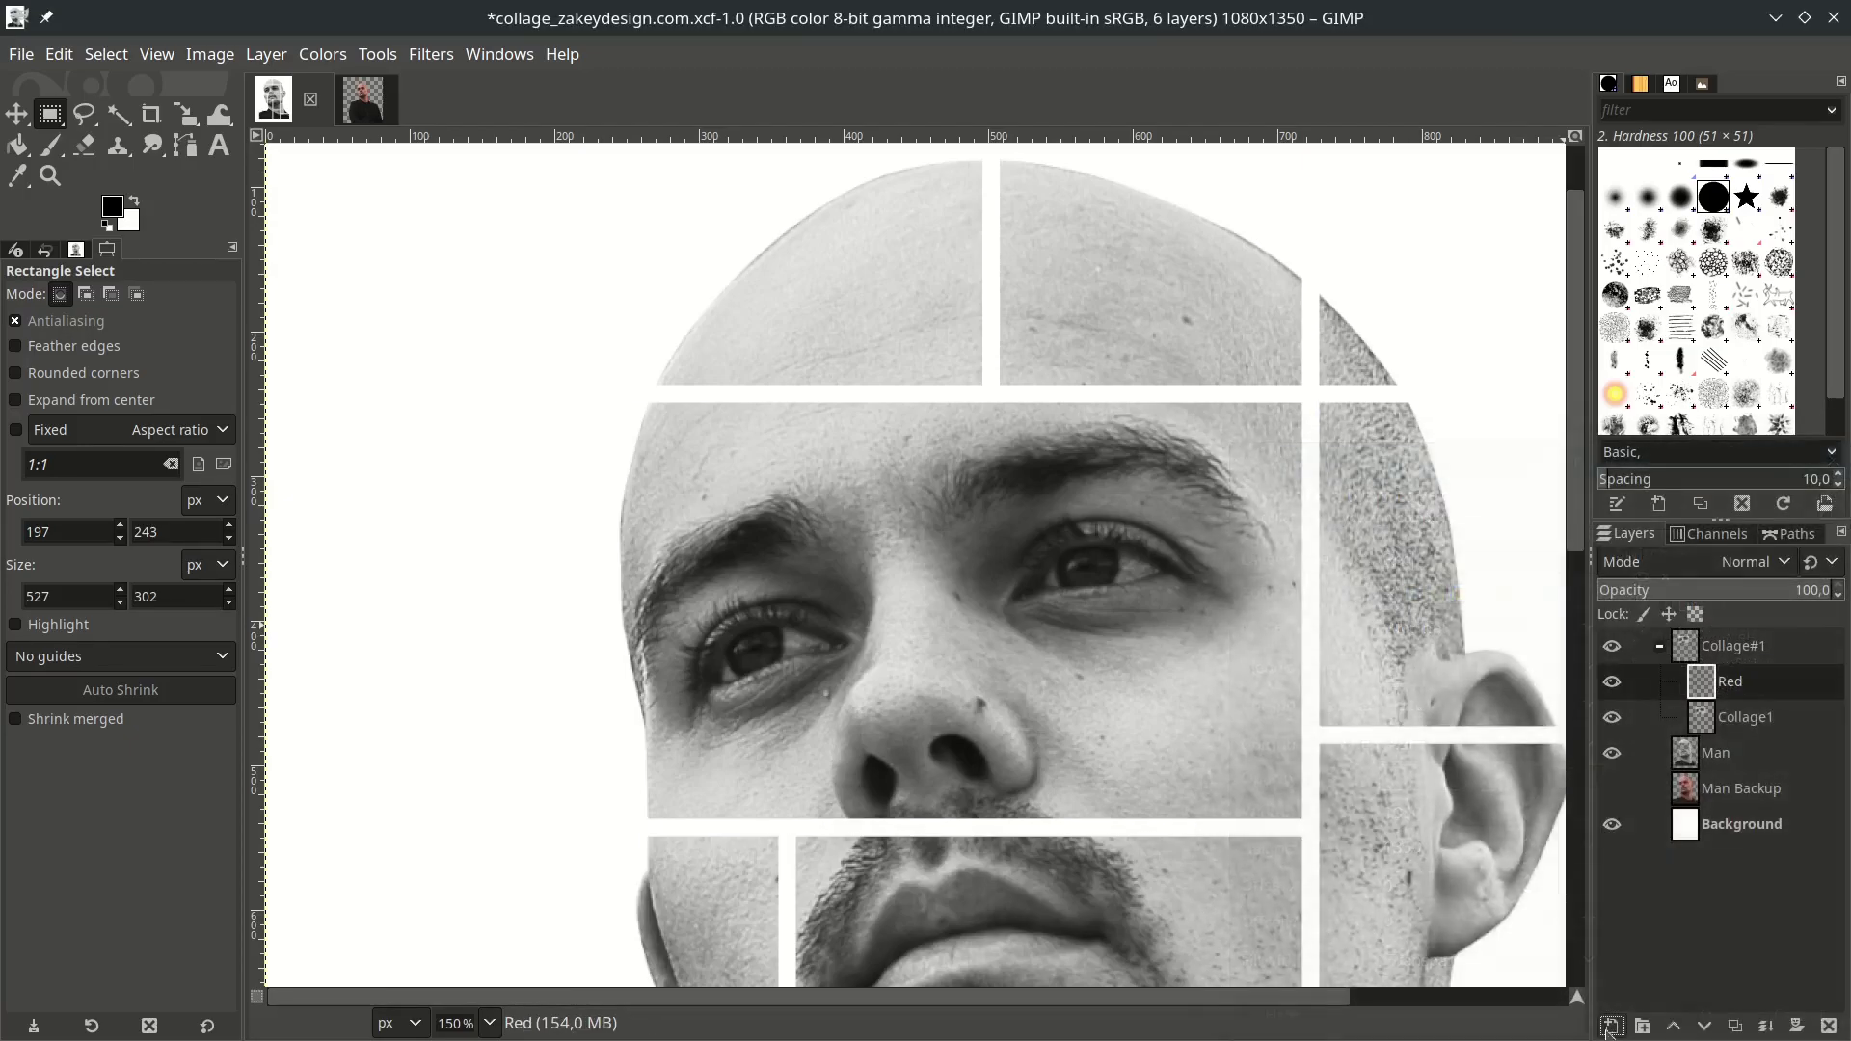
Load the Collage1 layer's opaque area as a selection and set the foreground color to red ff0000.
left_click(1743, 717)
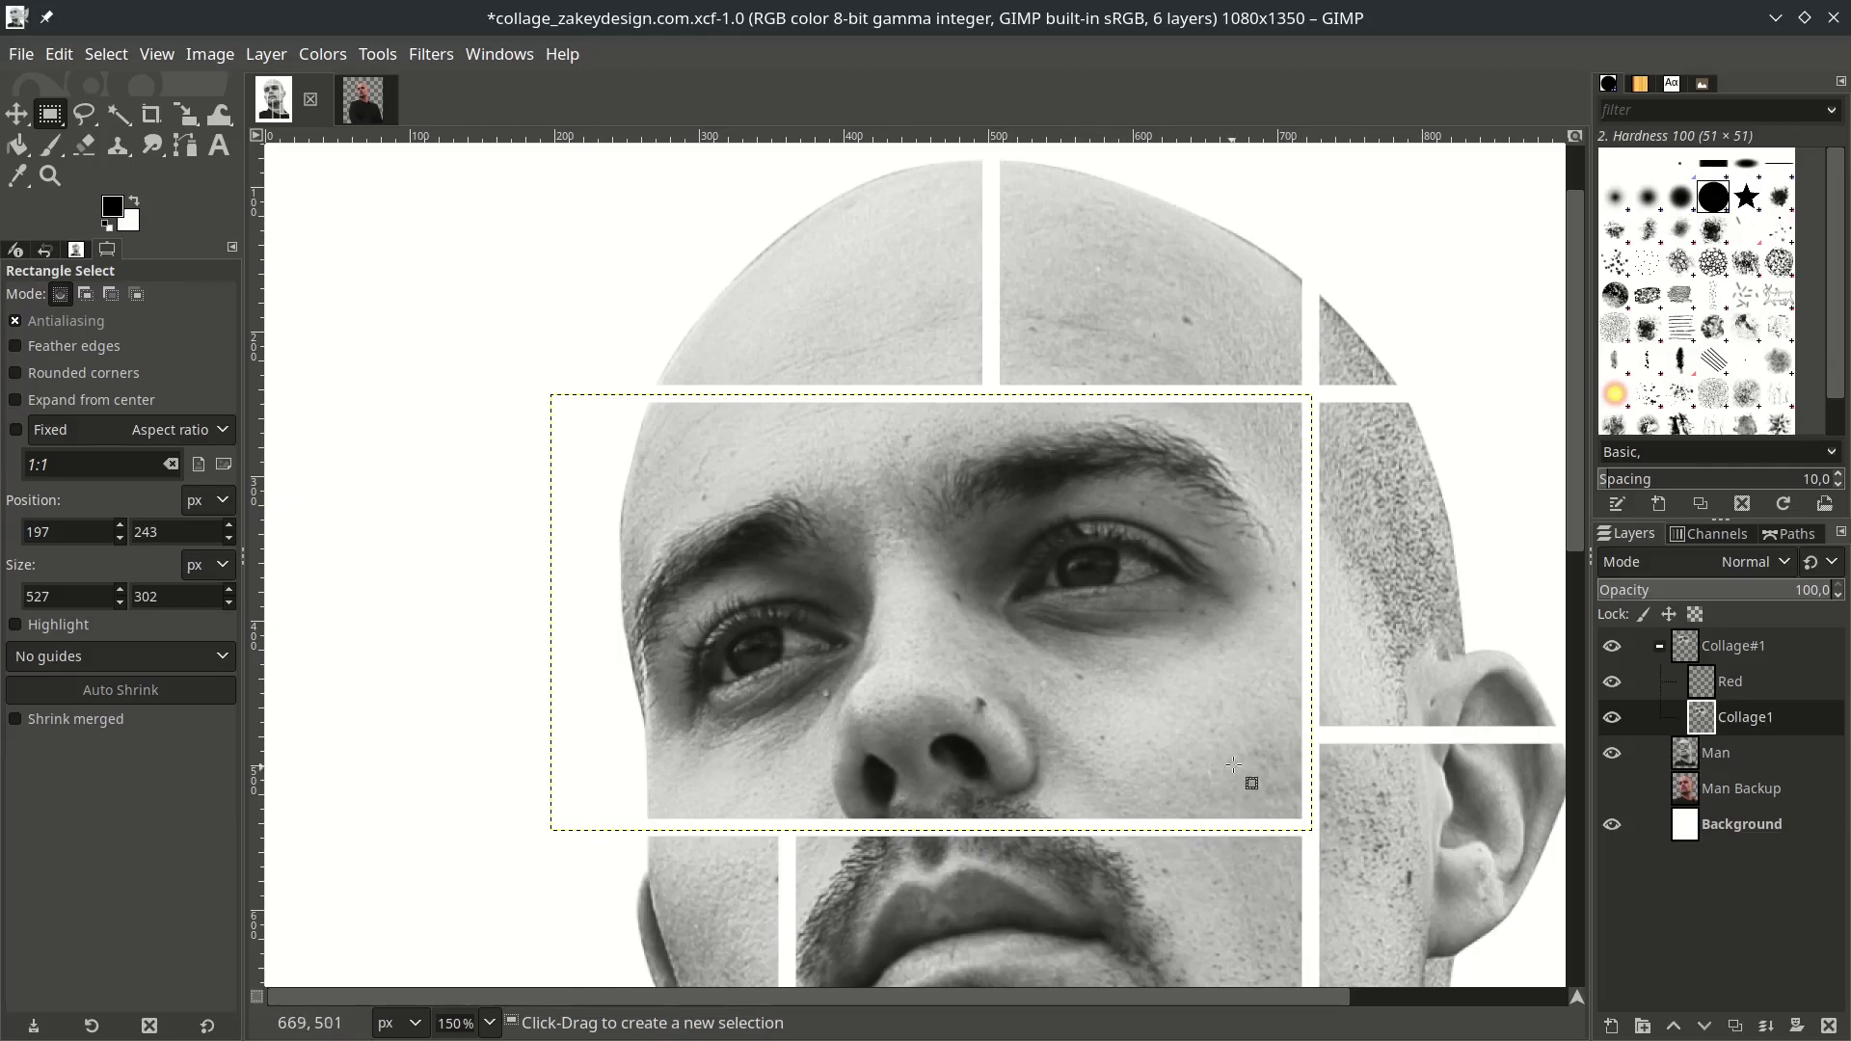
right_click(1817, 721)
left_click(1747, 767)
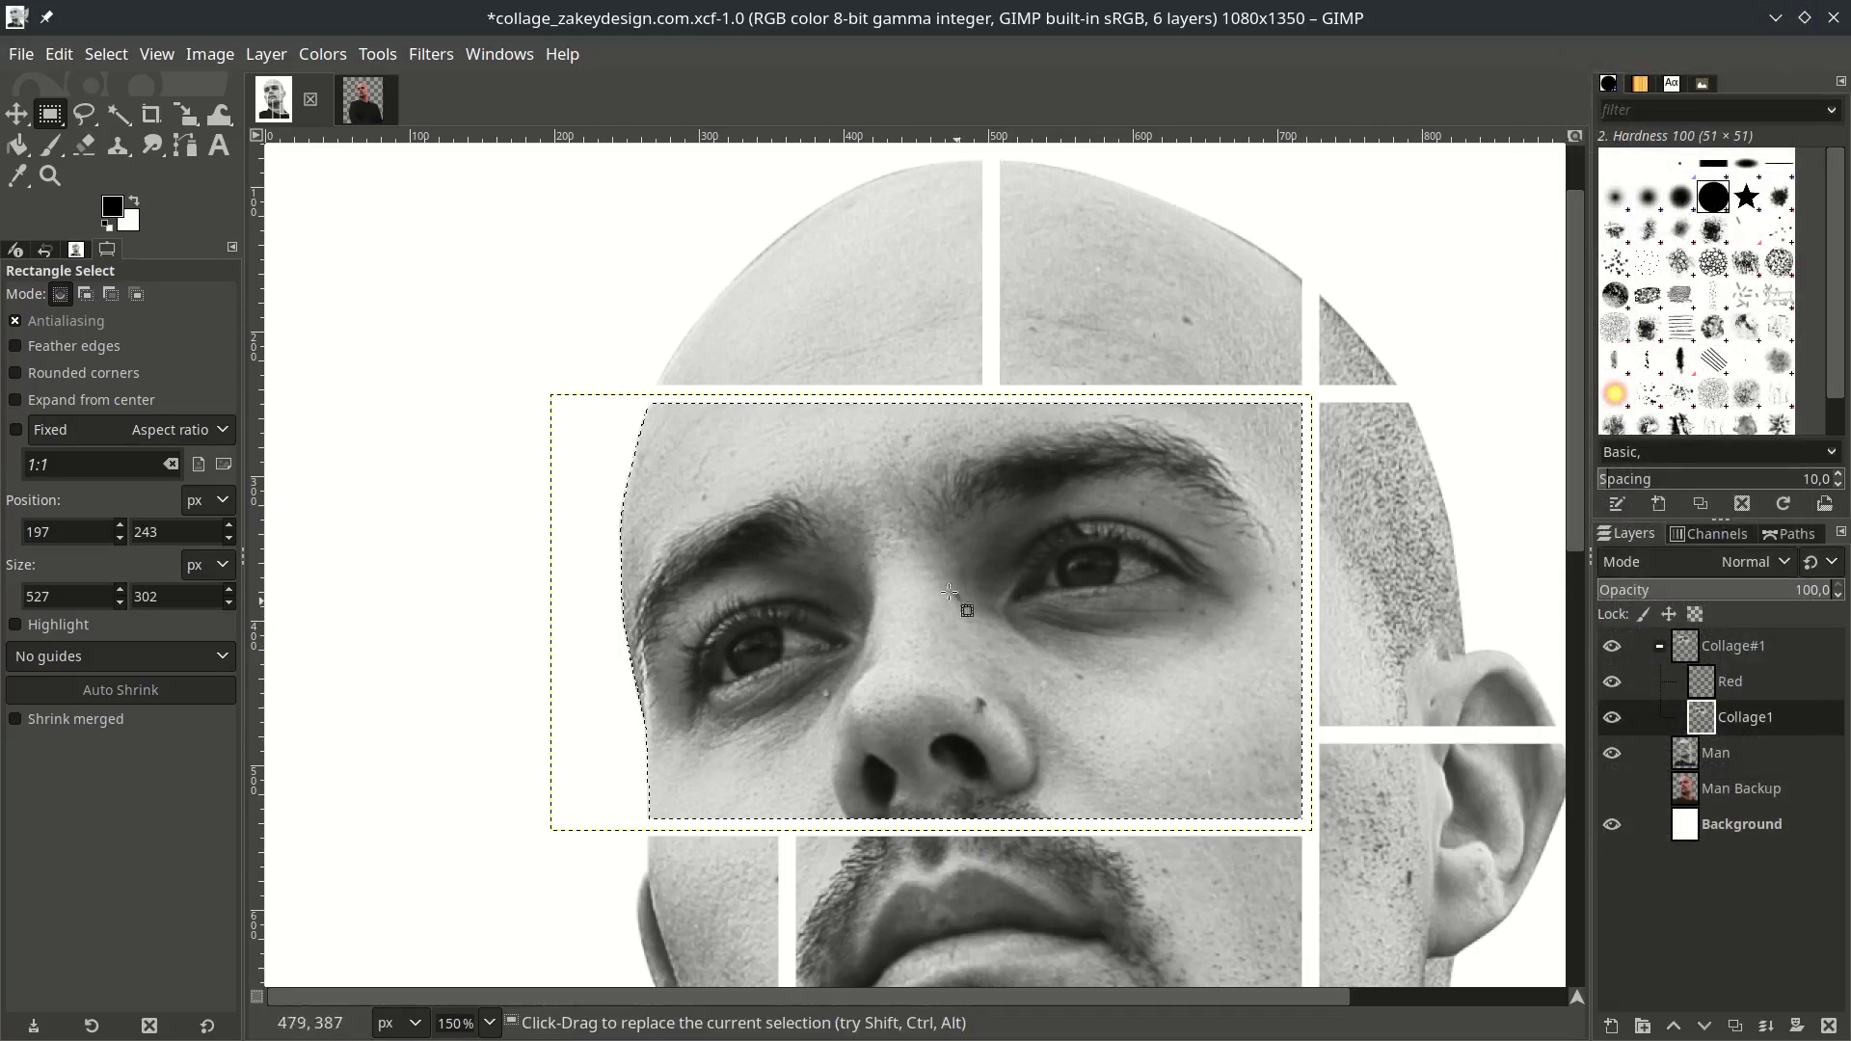
left_click(113, 207)
left_click(513, 523)
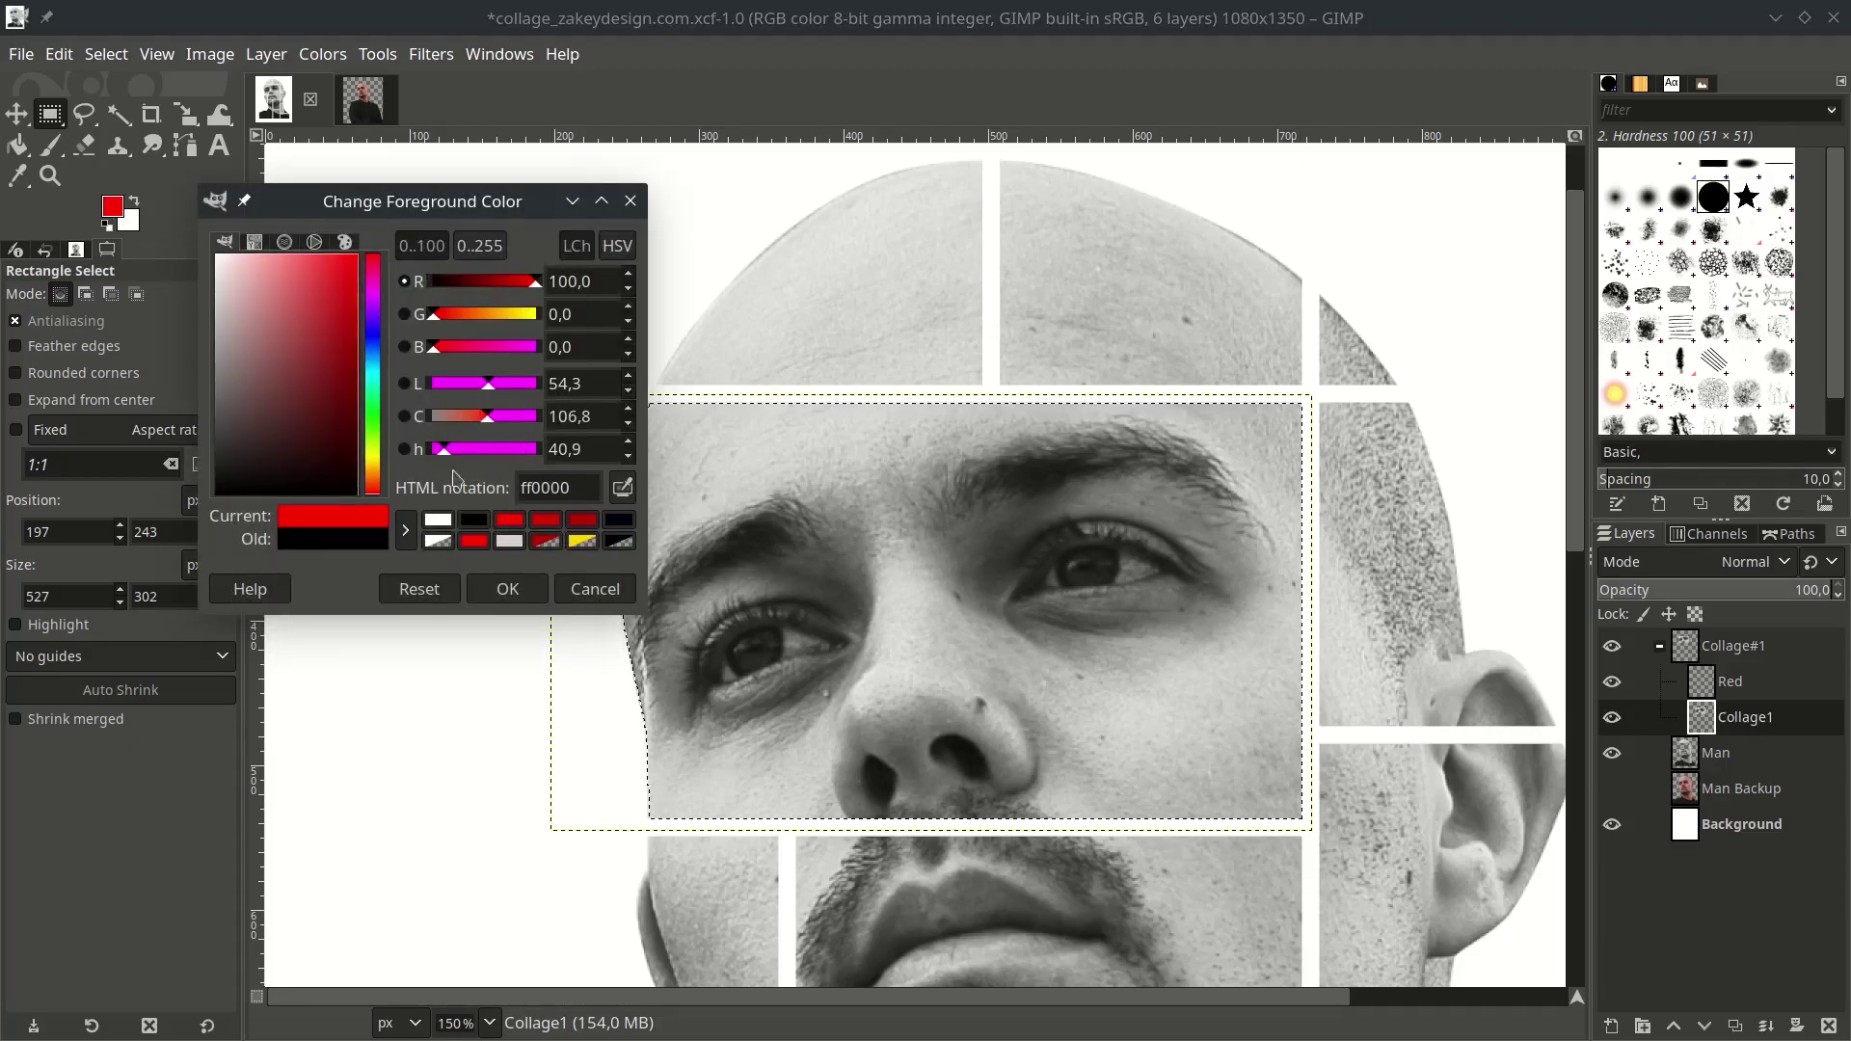
left_click(508, 589)
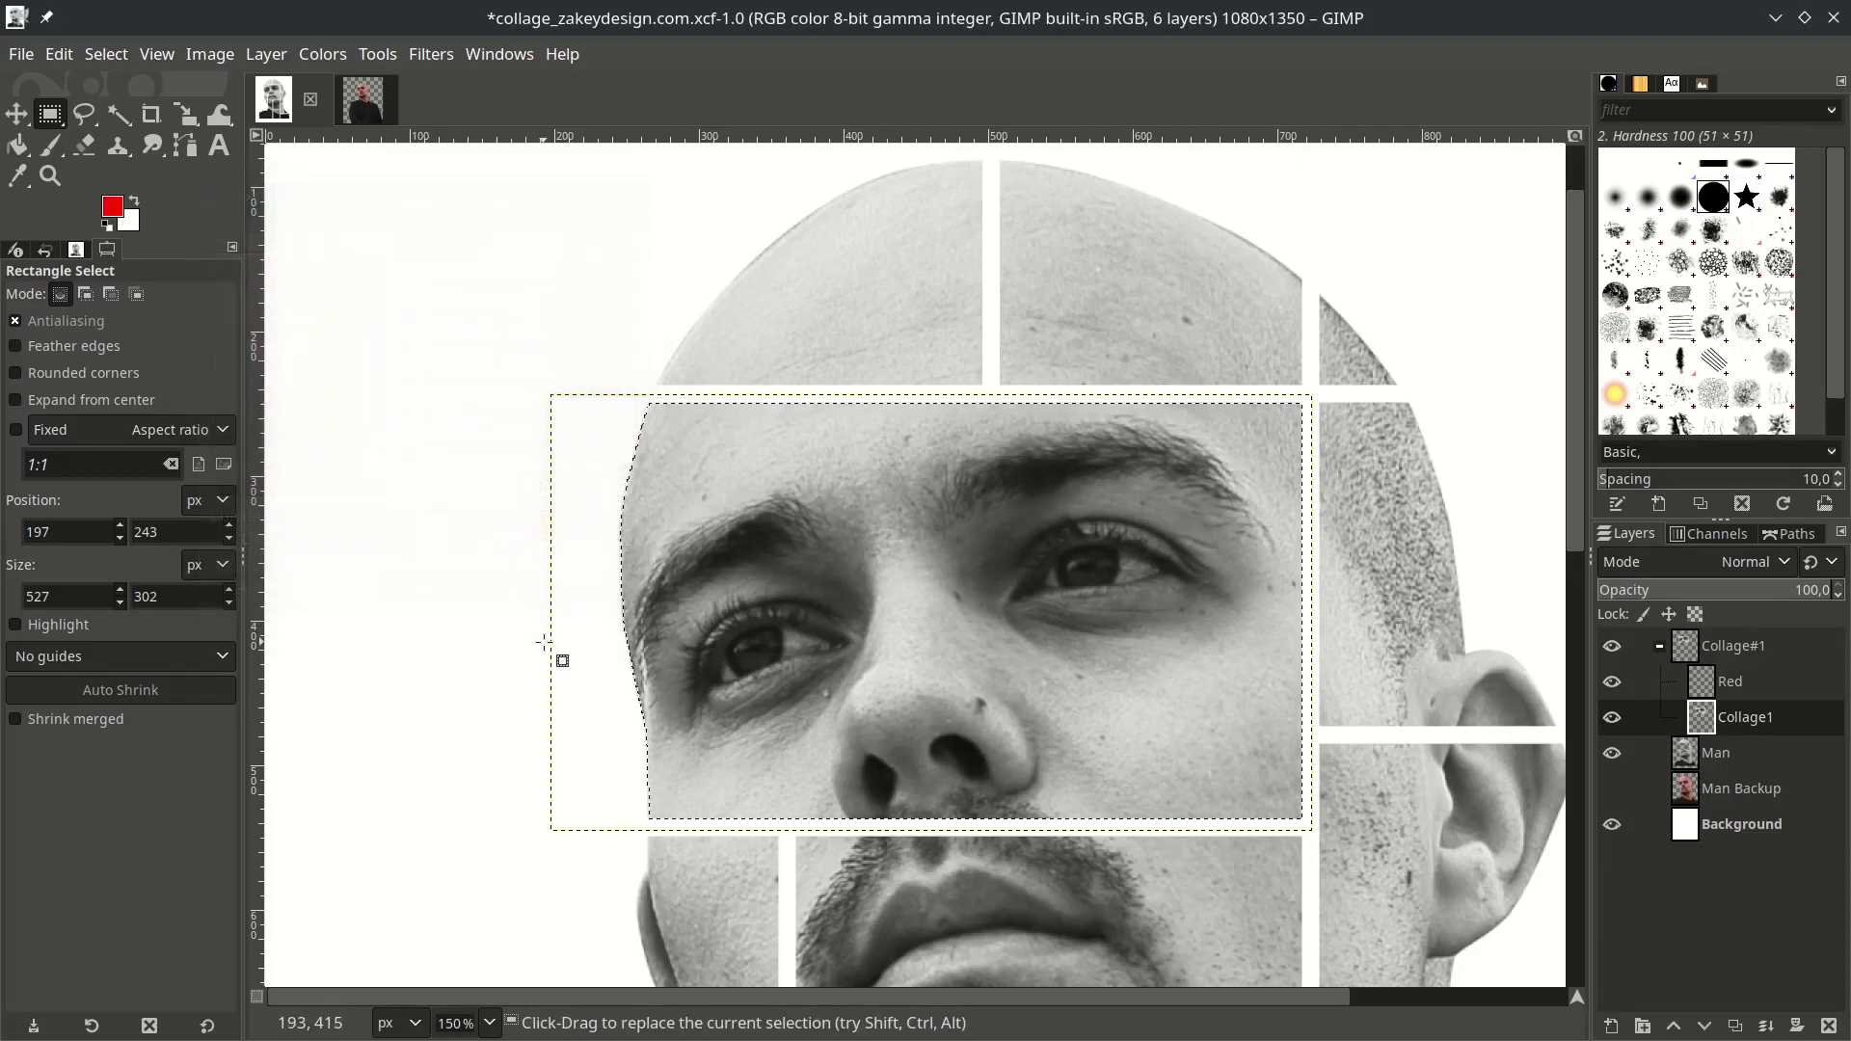
Fill the selected eyes-and-nose shape on the Red layer with the red foreground color.
left_click(1731, 682)
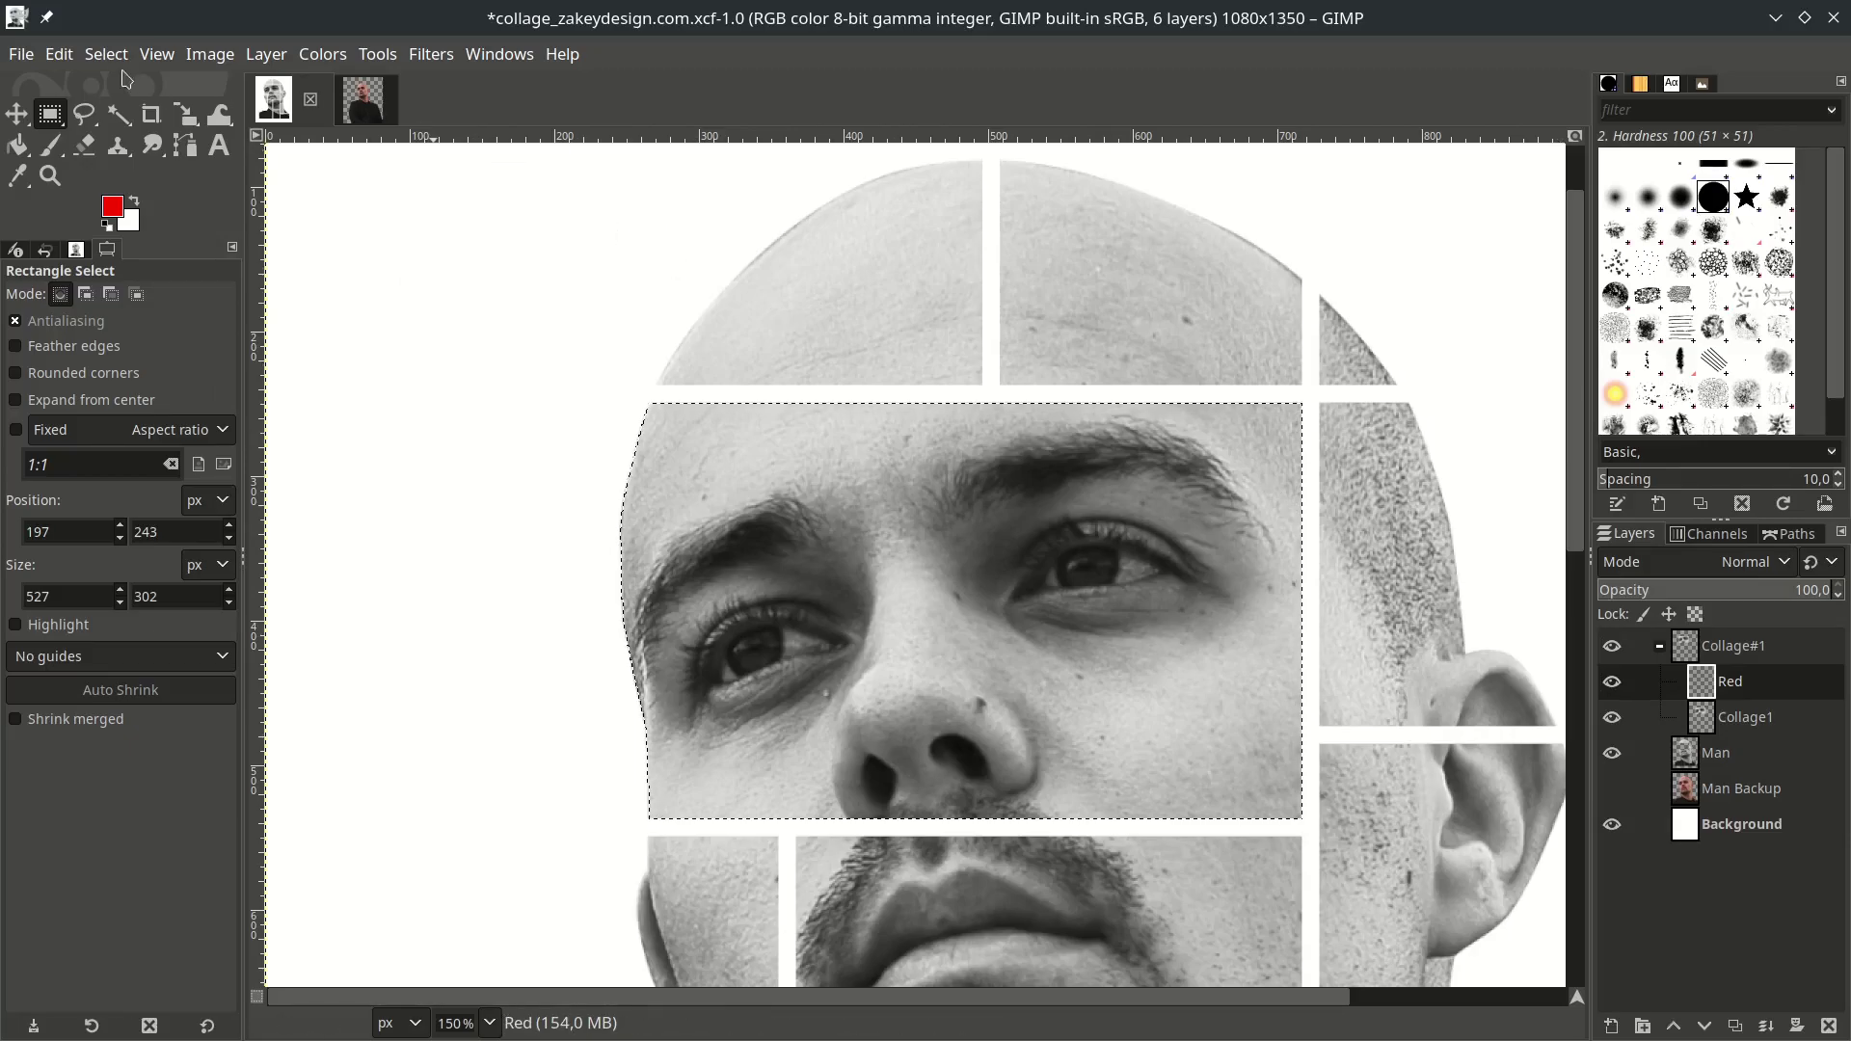
left_click(59, 54)
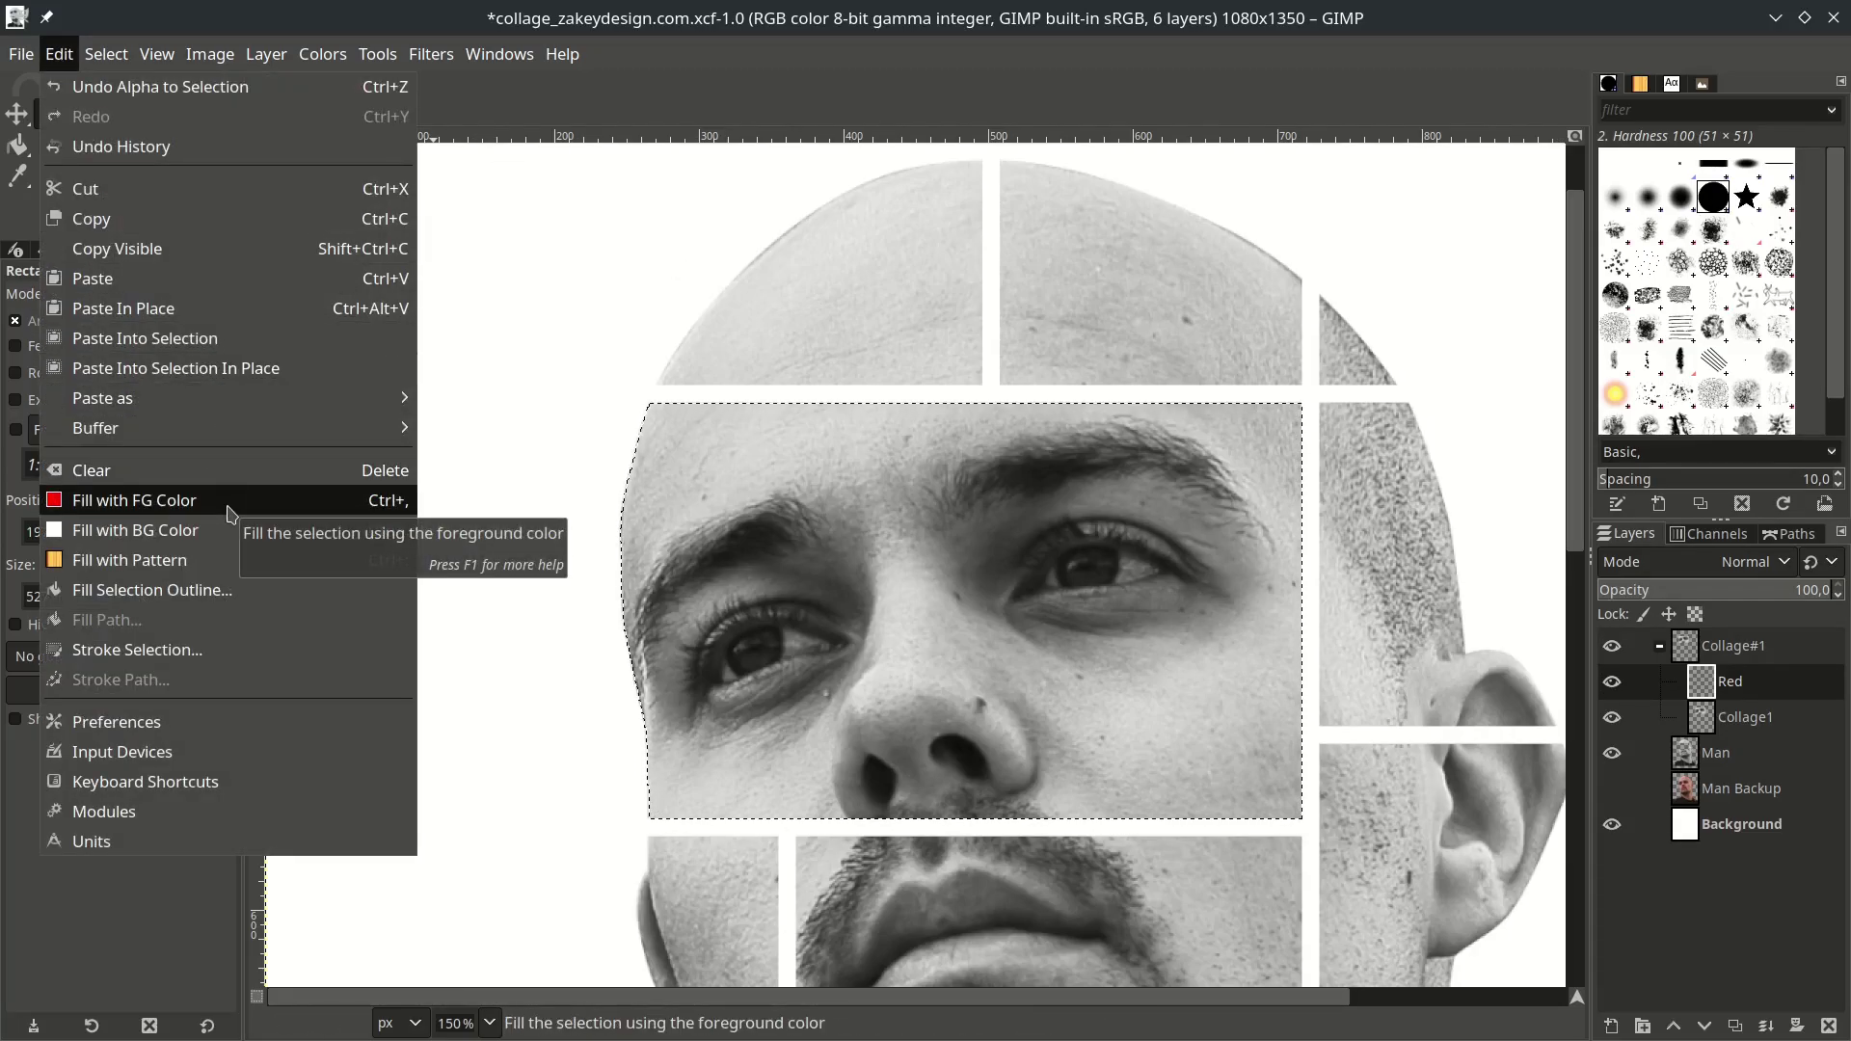
left_click(227, 507)
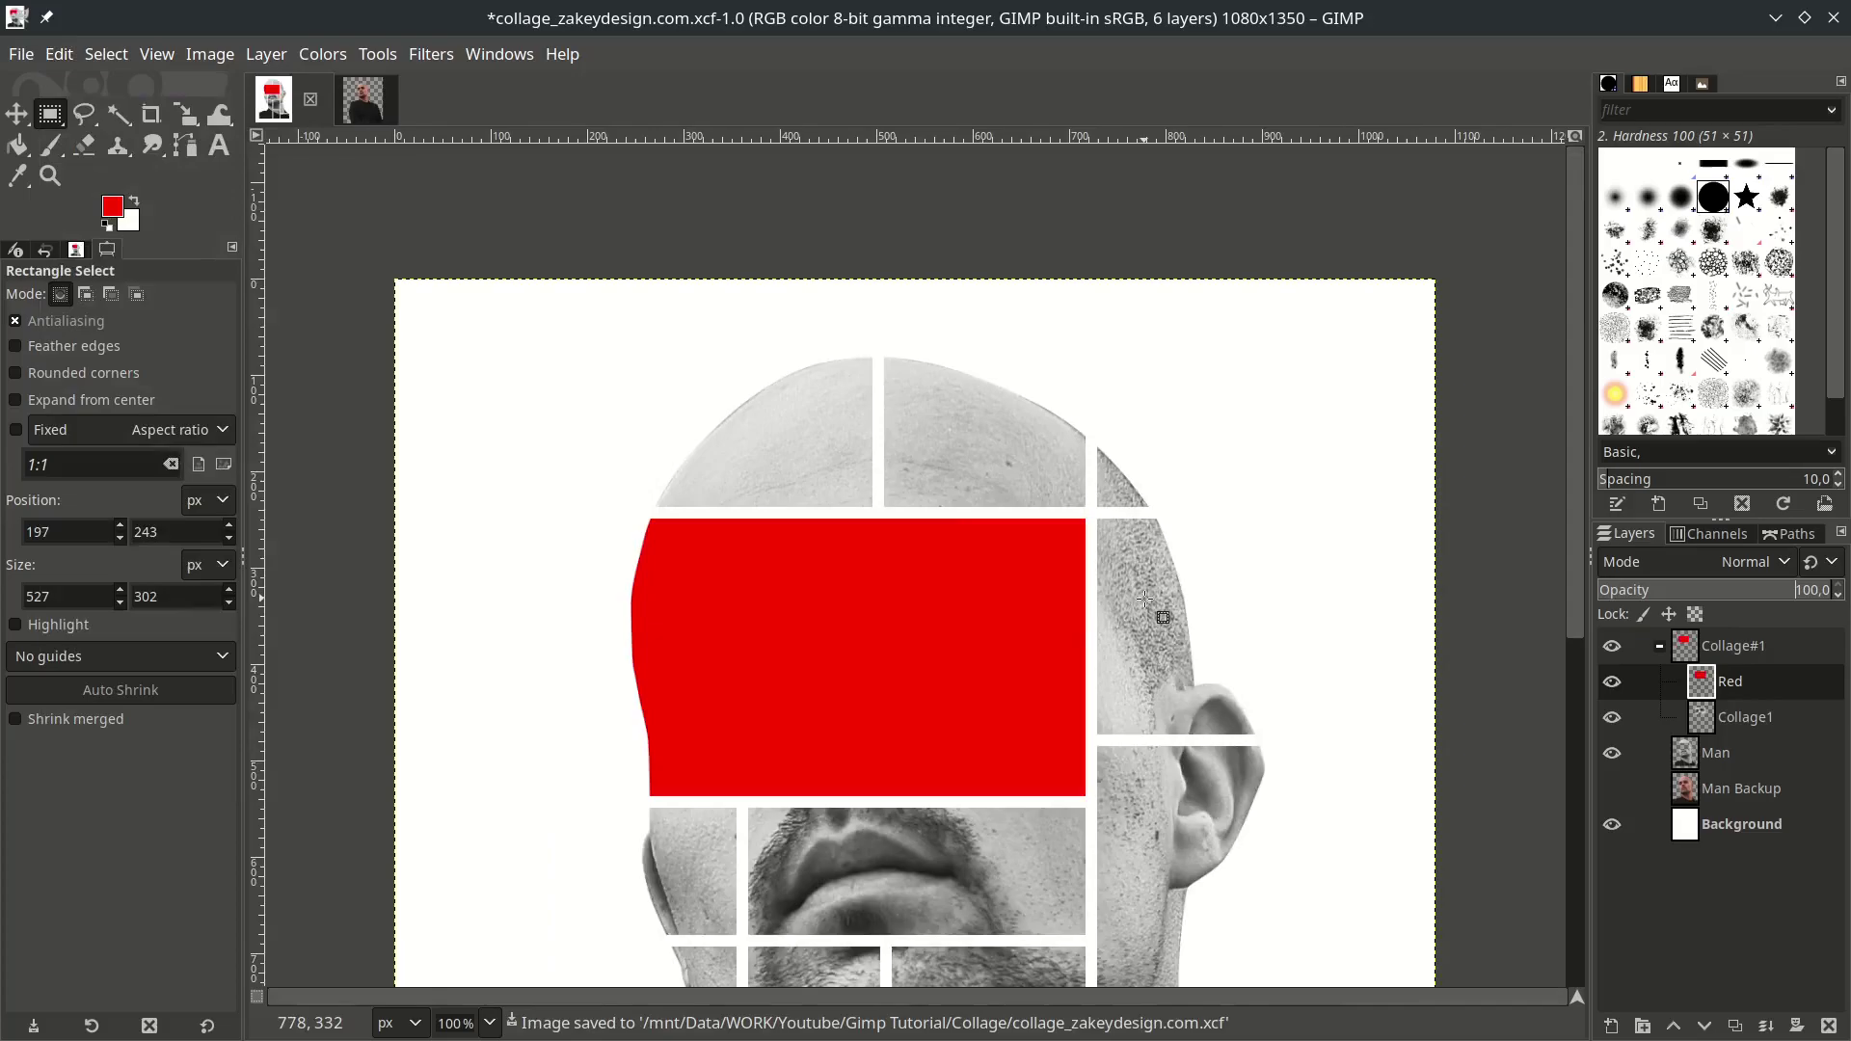
scroll(1015, 613, "down", 1)
scroll(999, 596, "up", 2)
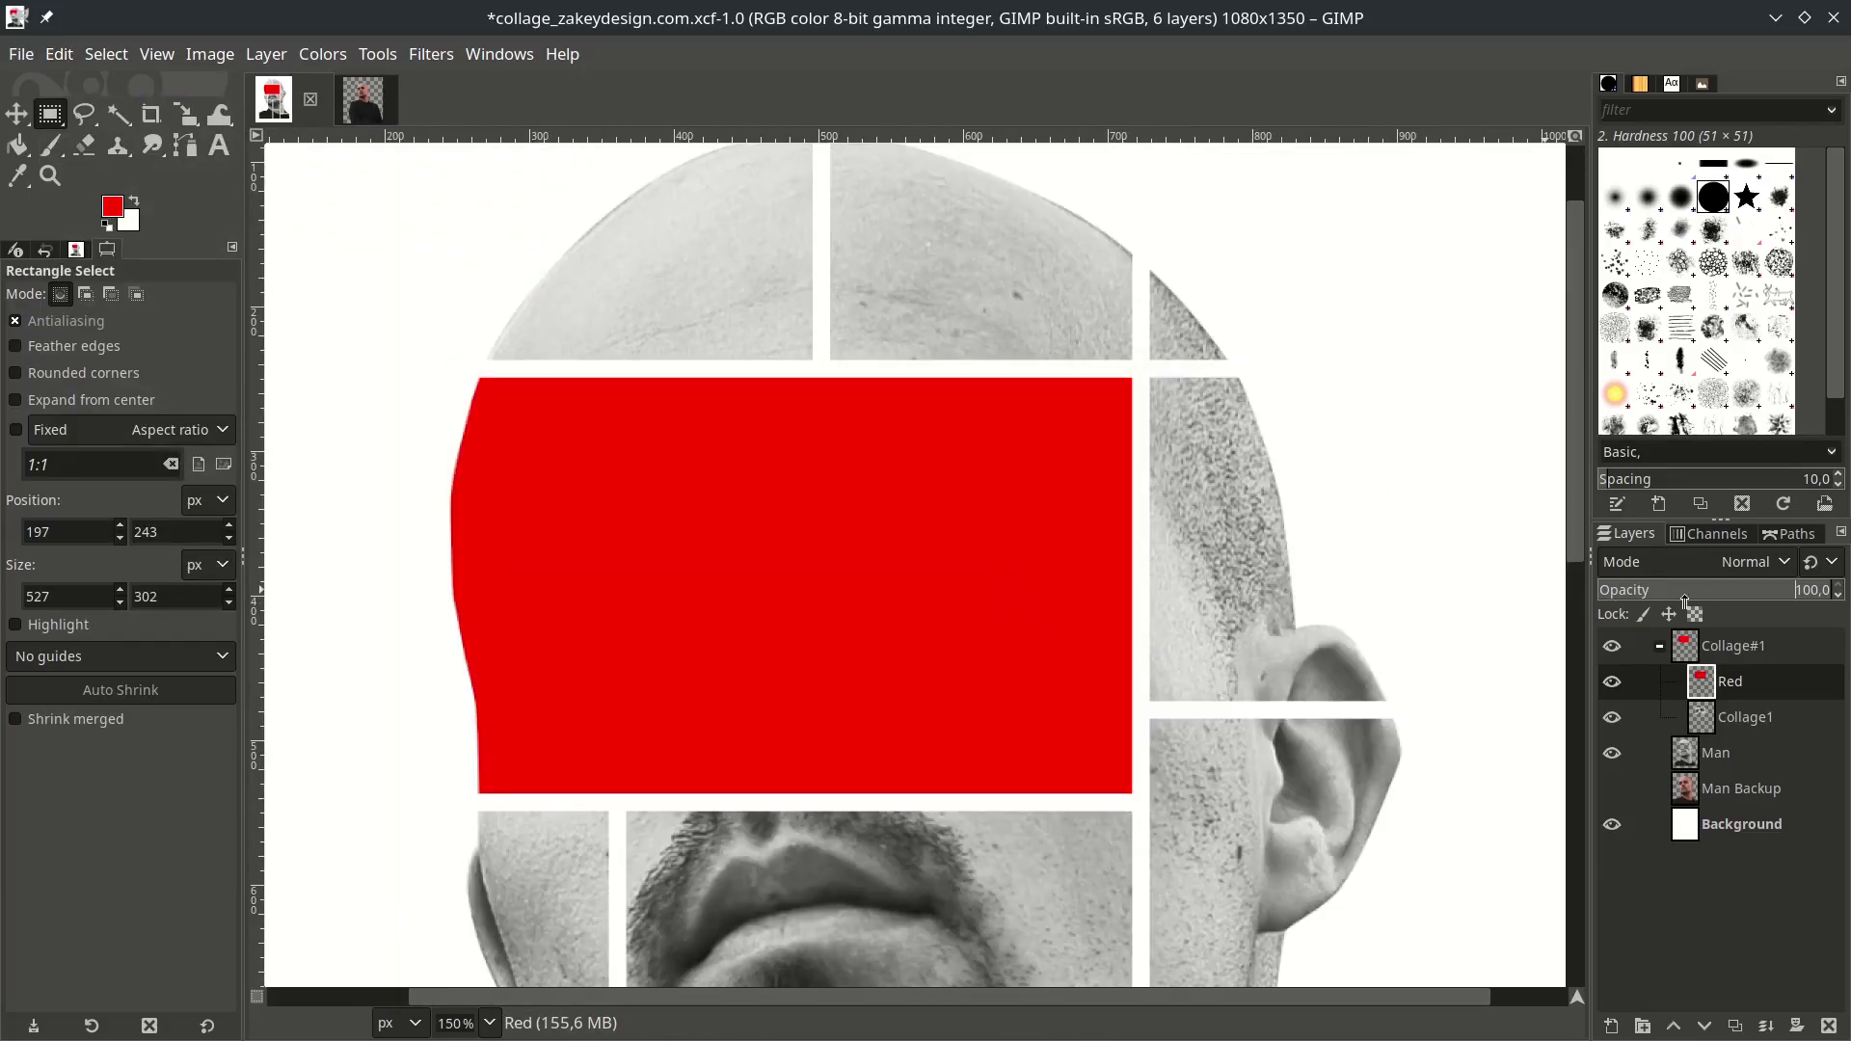
Change the Red layer's blending mode so the eyes and nose show through the red, and save the file.
left_click(1722, 566)
scroll(1682, 931, "down", 1)
left_click(1683, 945)
scroll(959, 653, "down", 1)
left_click(1780, 762)
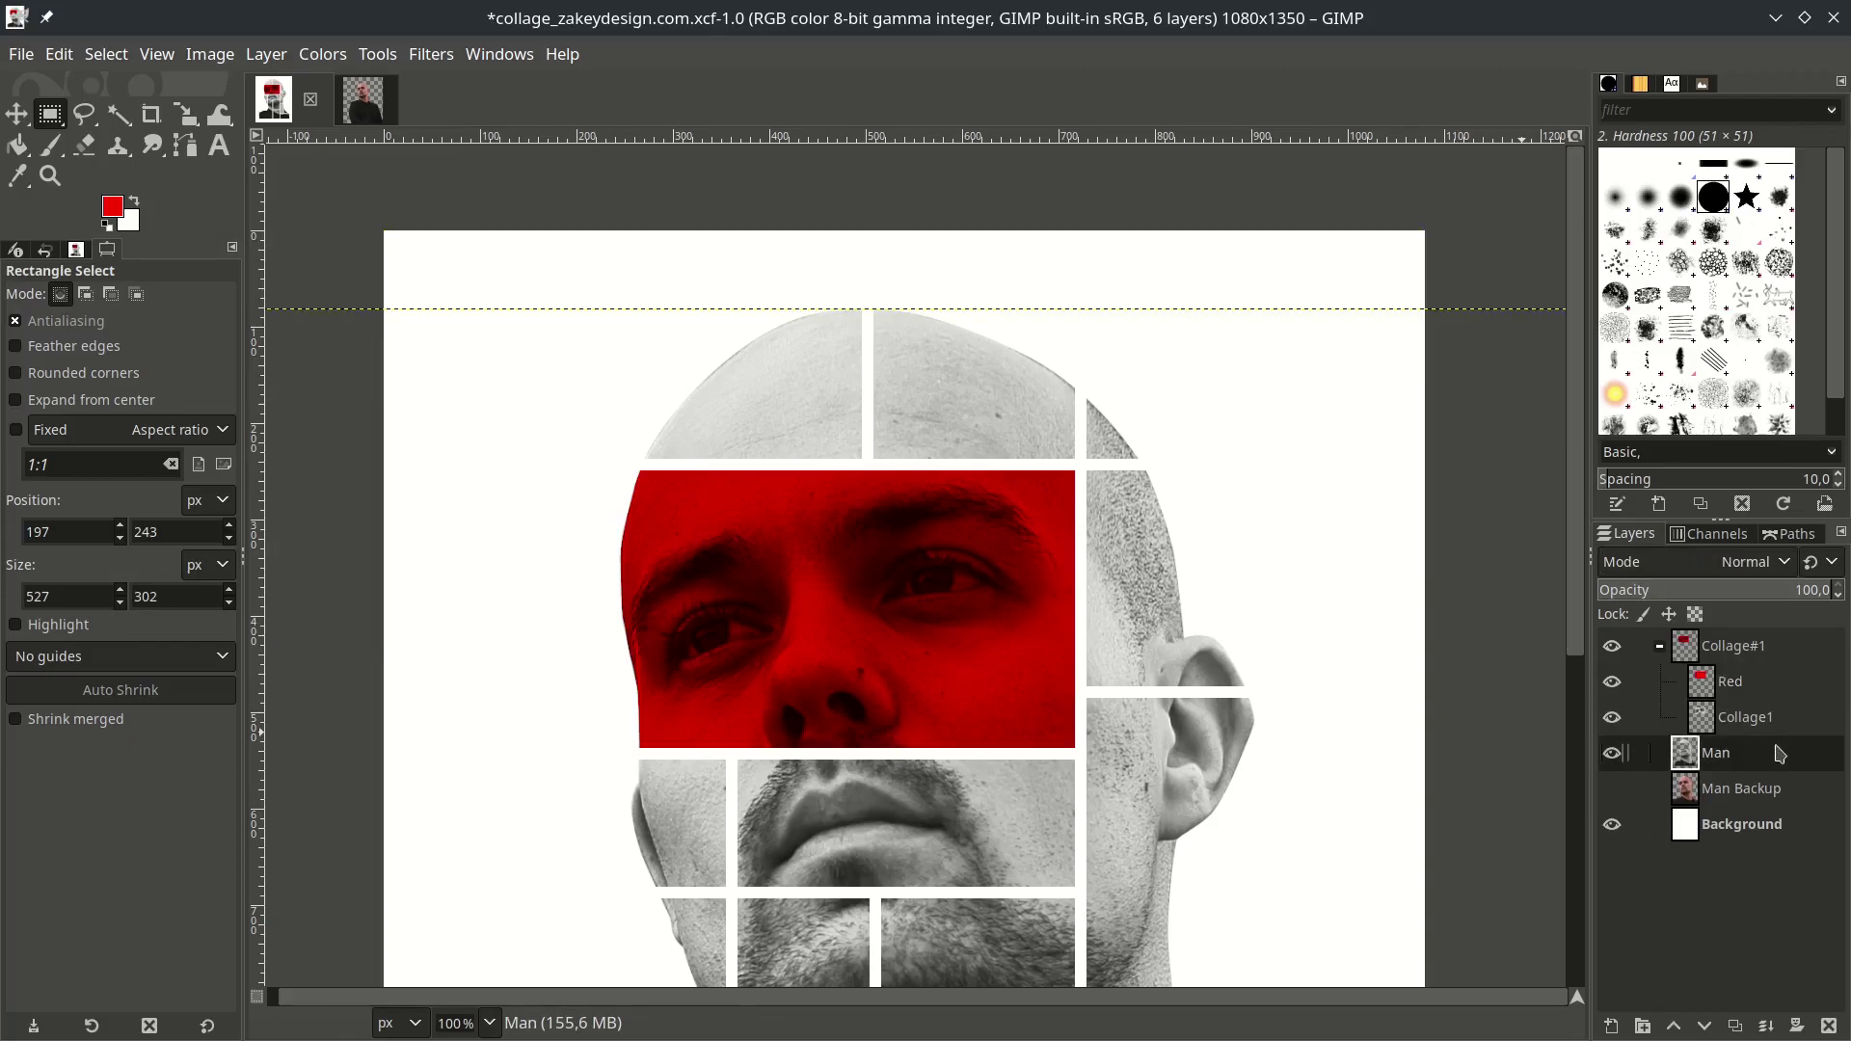
left_click(1769, 723)
key("ctrl+s")
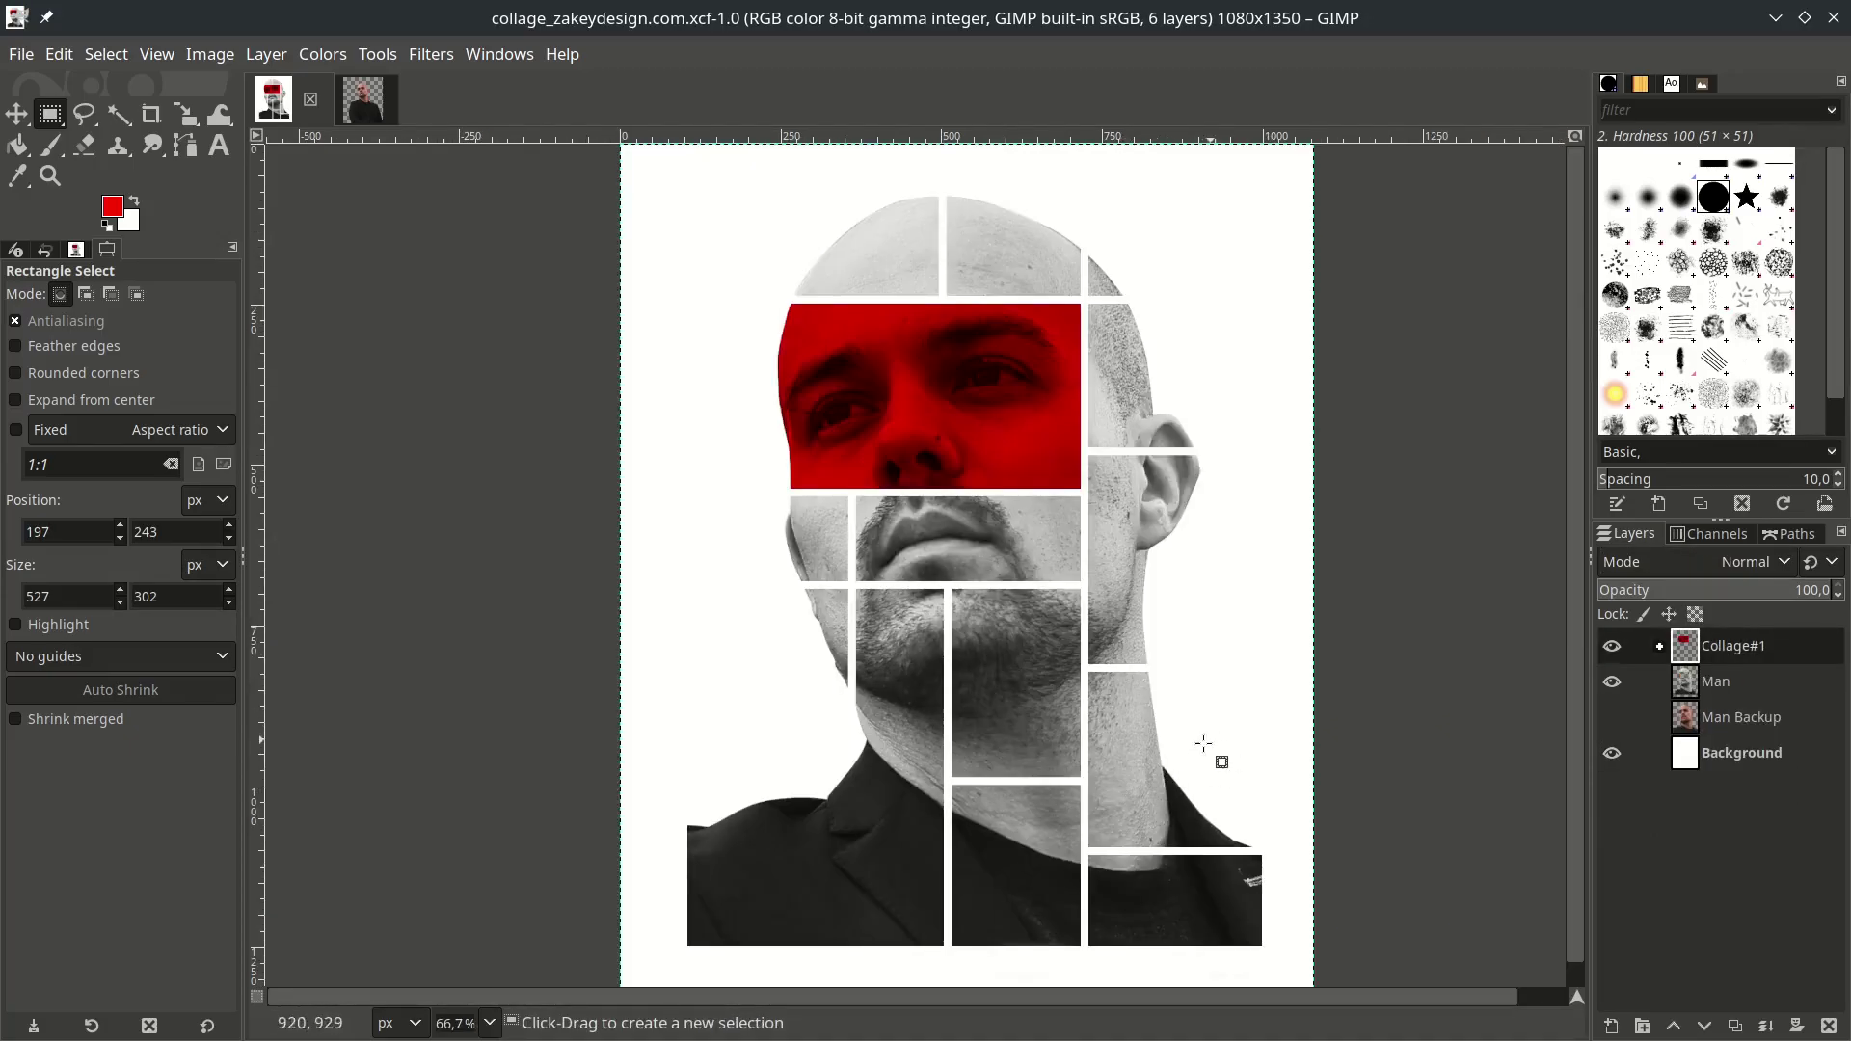
Separate the neck-and-collar panel below the ear from the Man layer into a new layer, using a 303 × 290 px rectangular selection at 723, 814.
left_click(1716, 682)
scroll(1237, 829, "up", 1)
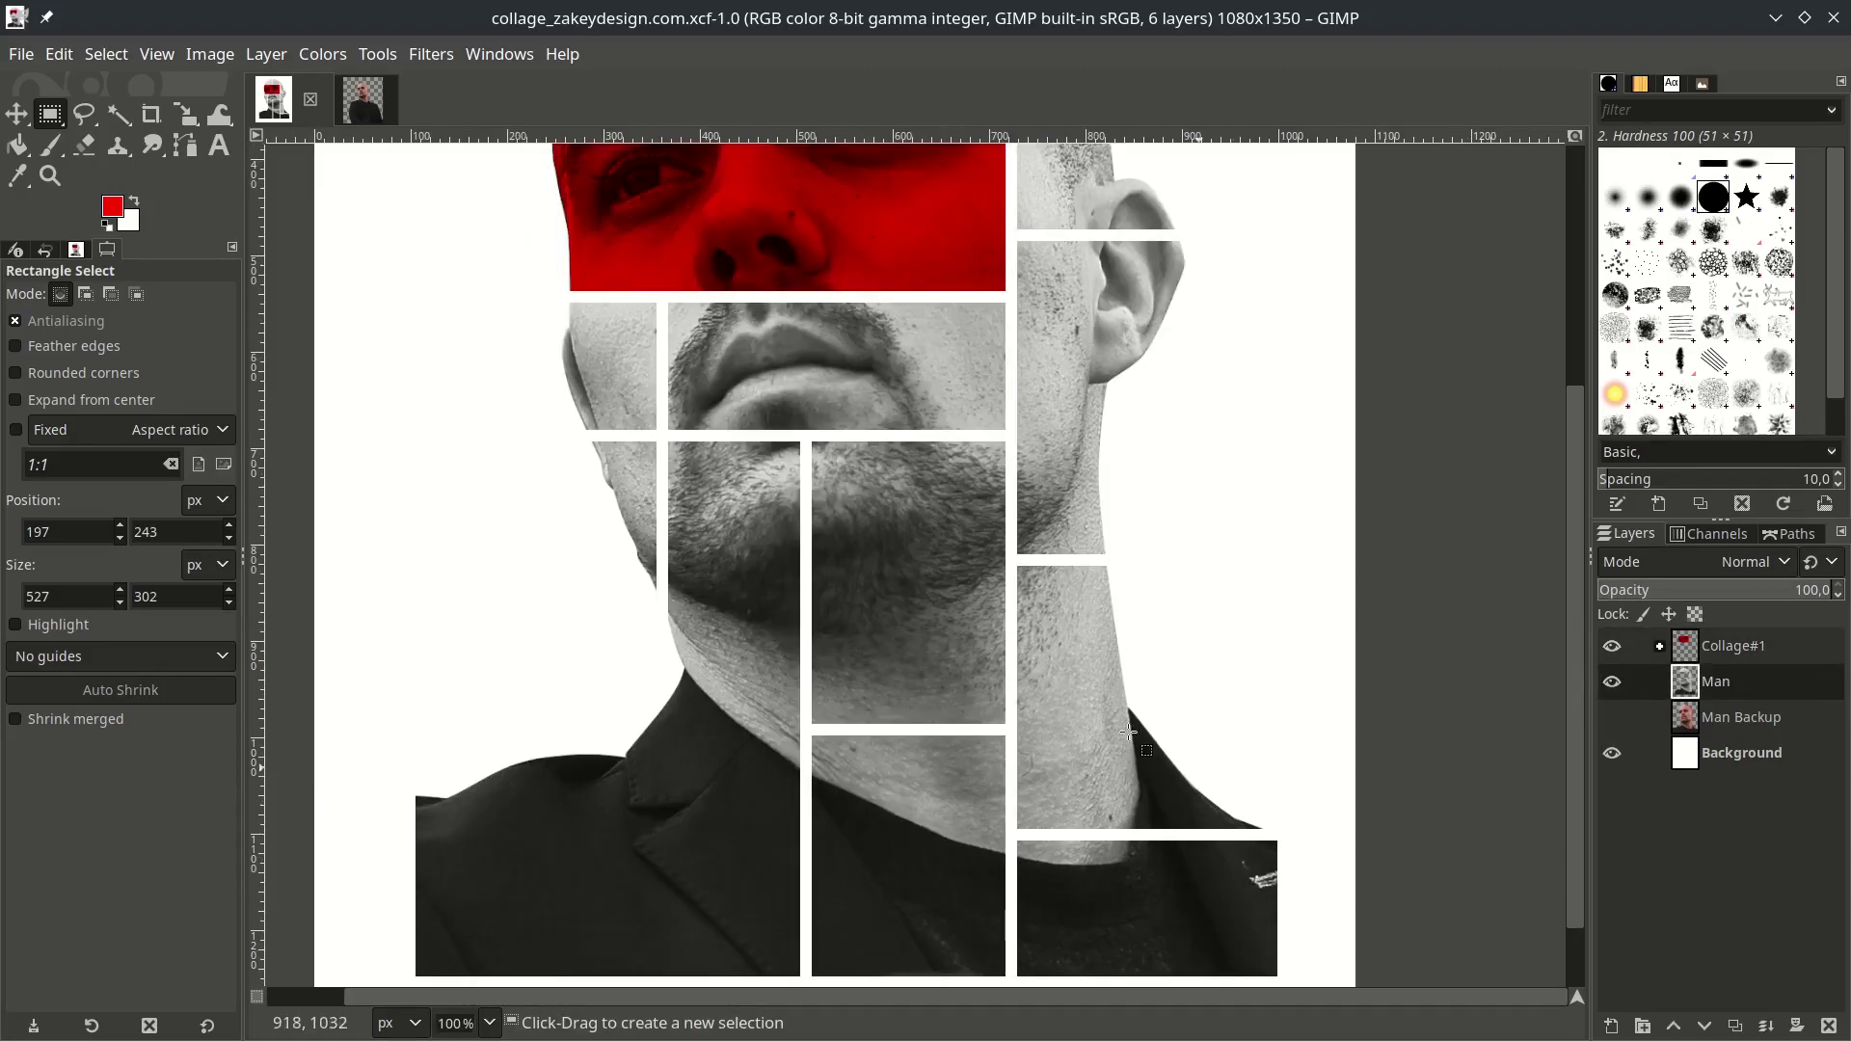
left_click_drag(1013, 558, 1304, 834)
left_click_drag(1040, 825, 1041, 826)
left_click(106, 54)
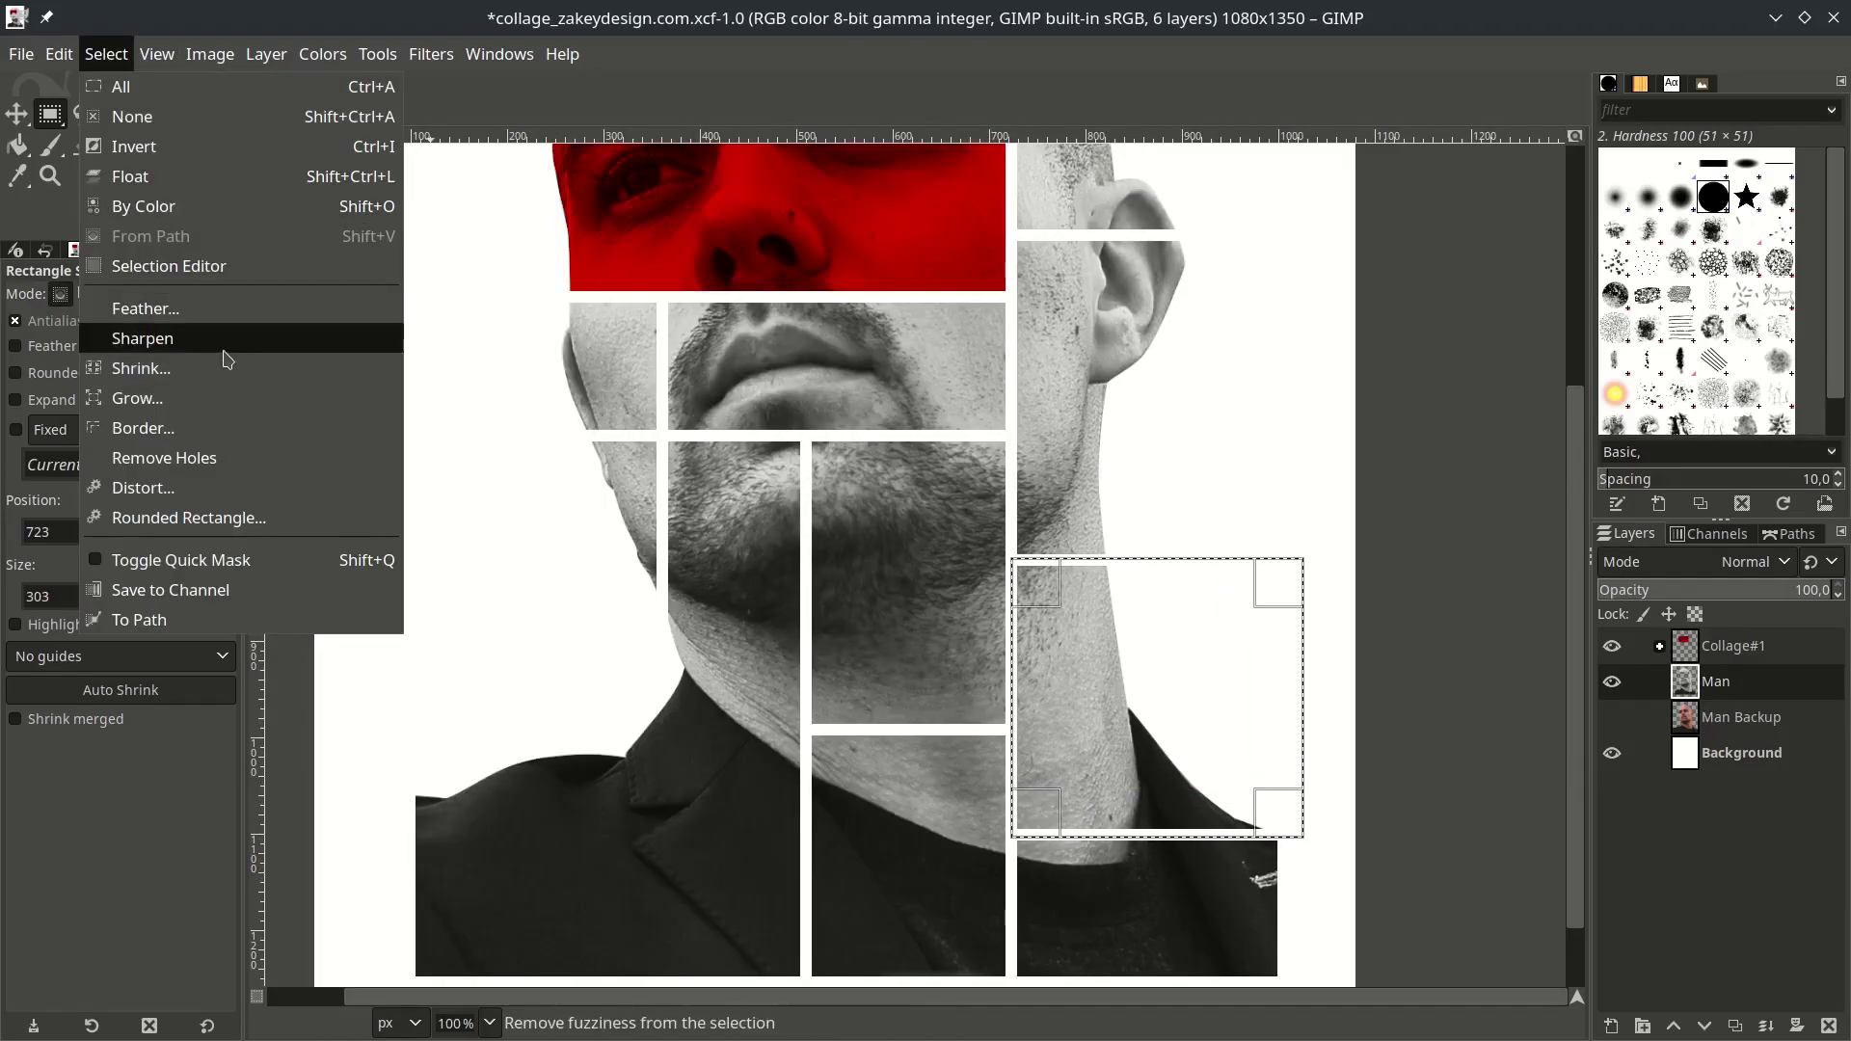
left_click(232, 191)
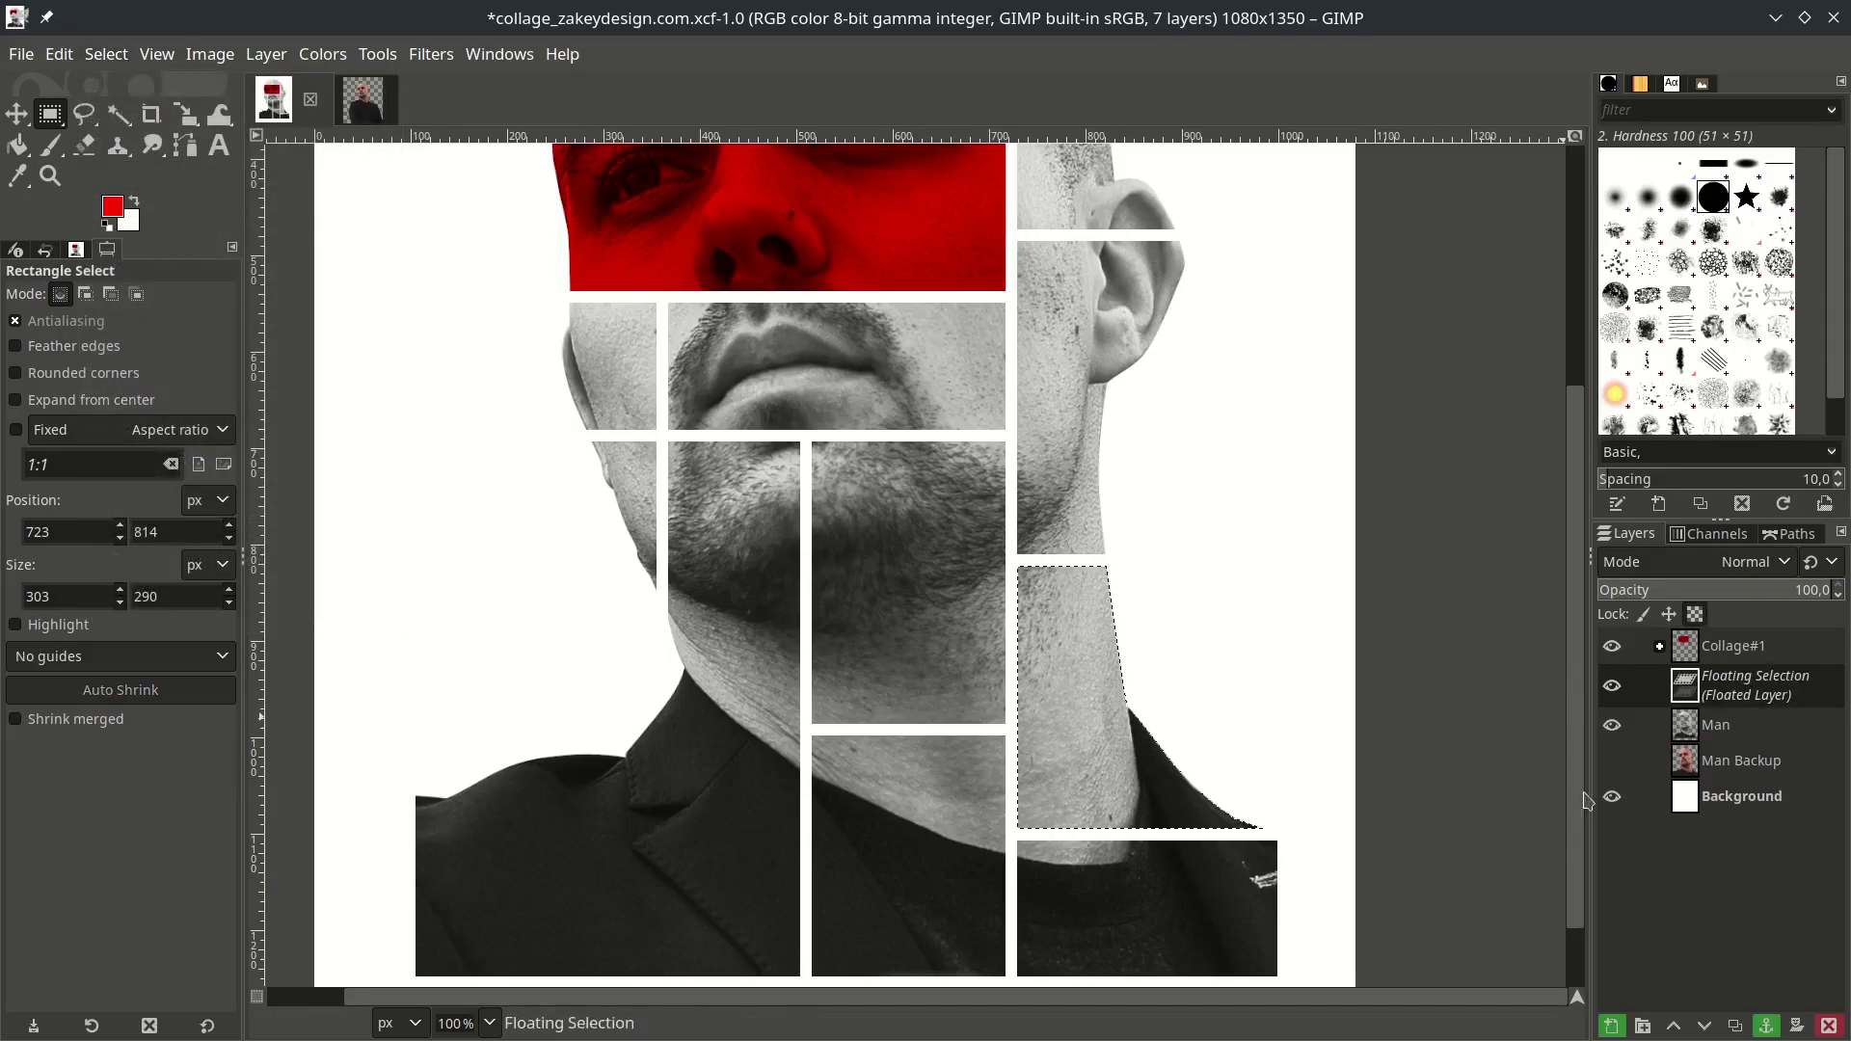
left_click(1612, 1028)
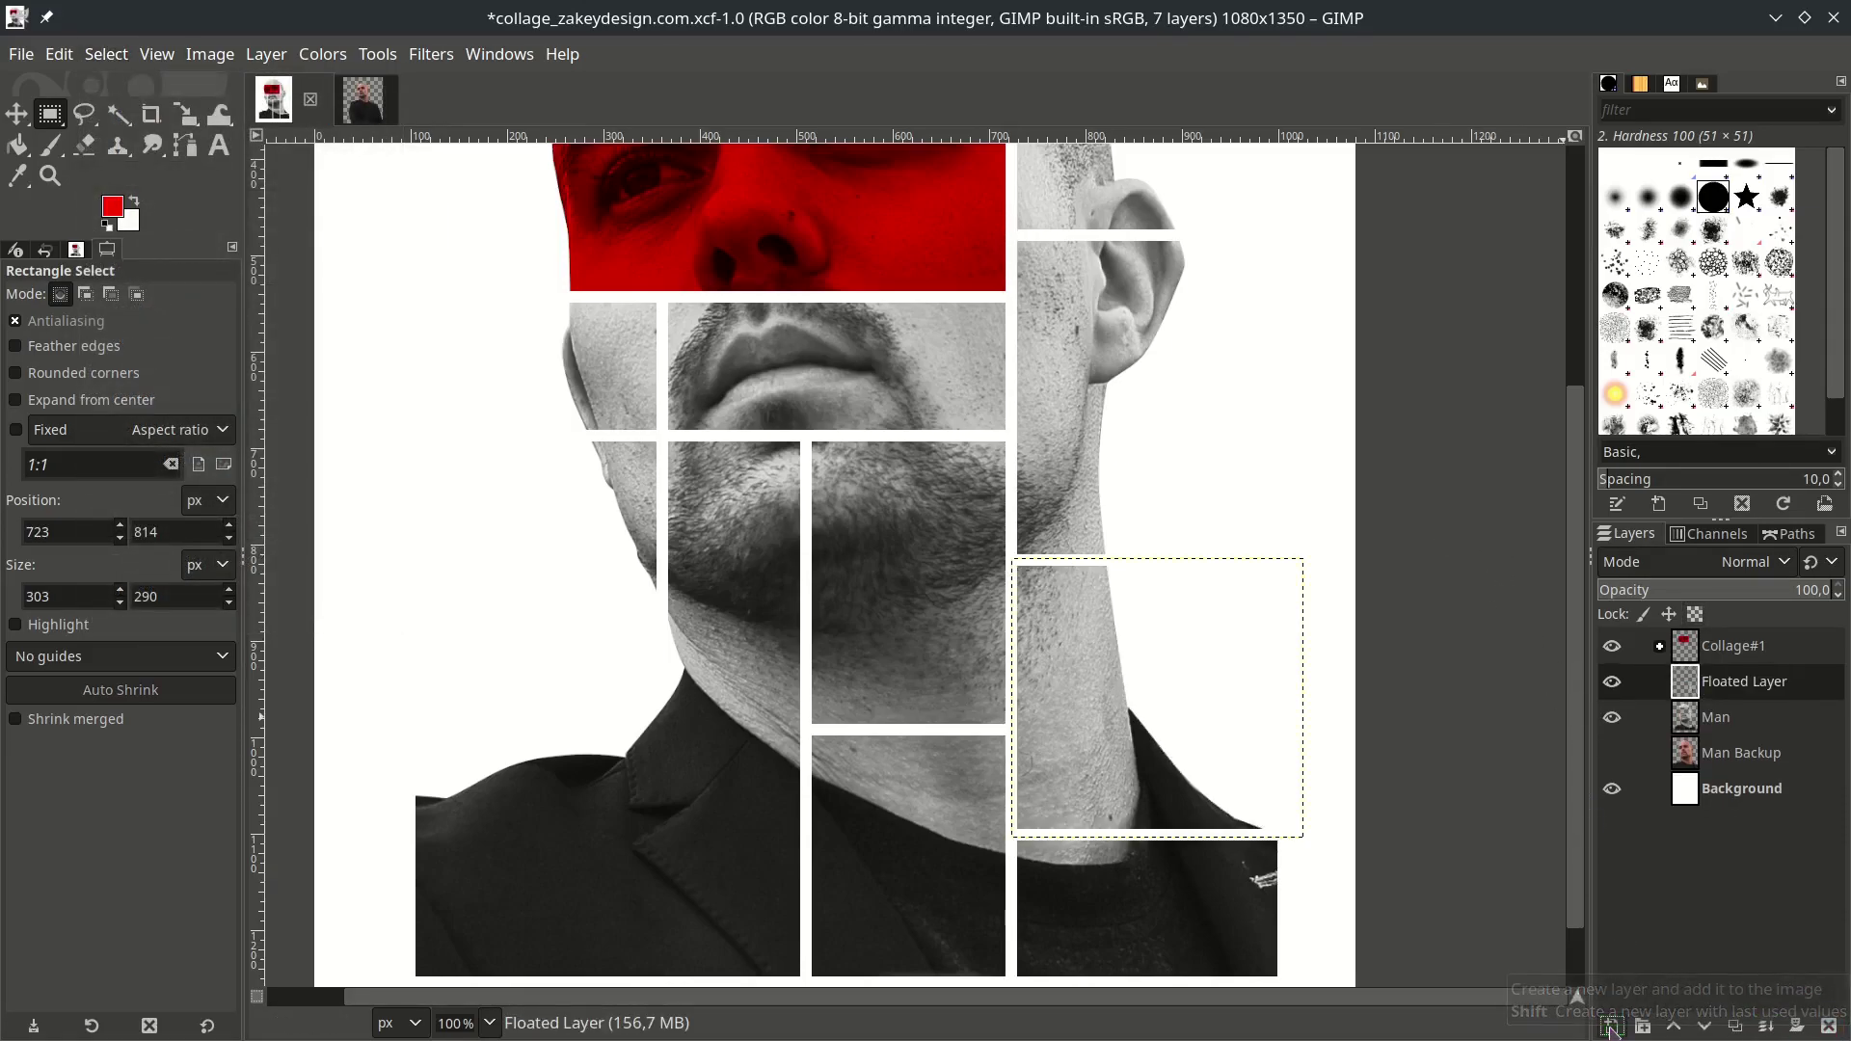
Rename the separated neck-and-collar layer as Collage2.
double_click(1761, 685)
type("Collage2")
key("Return")
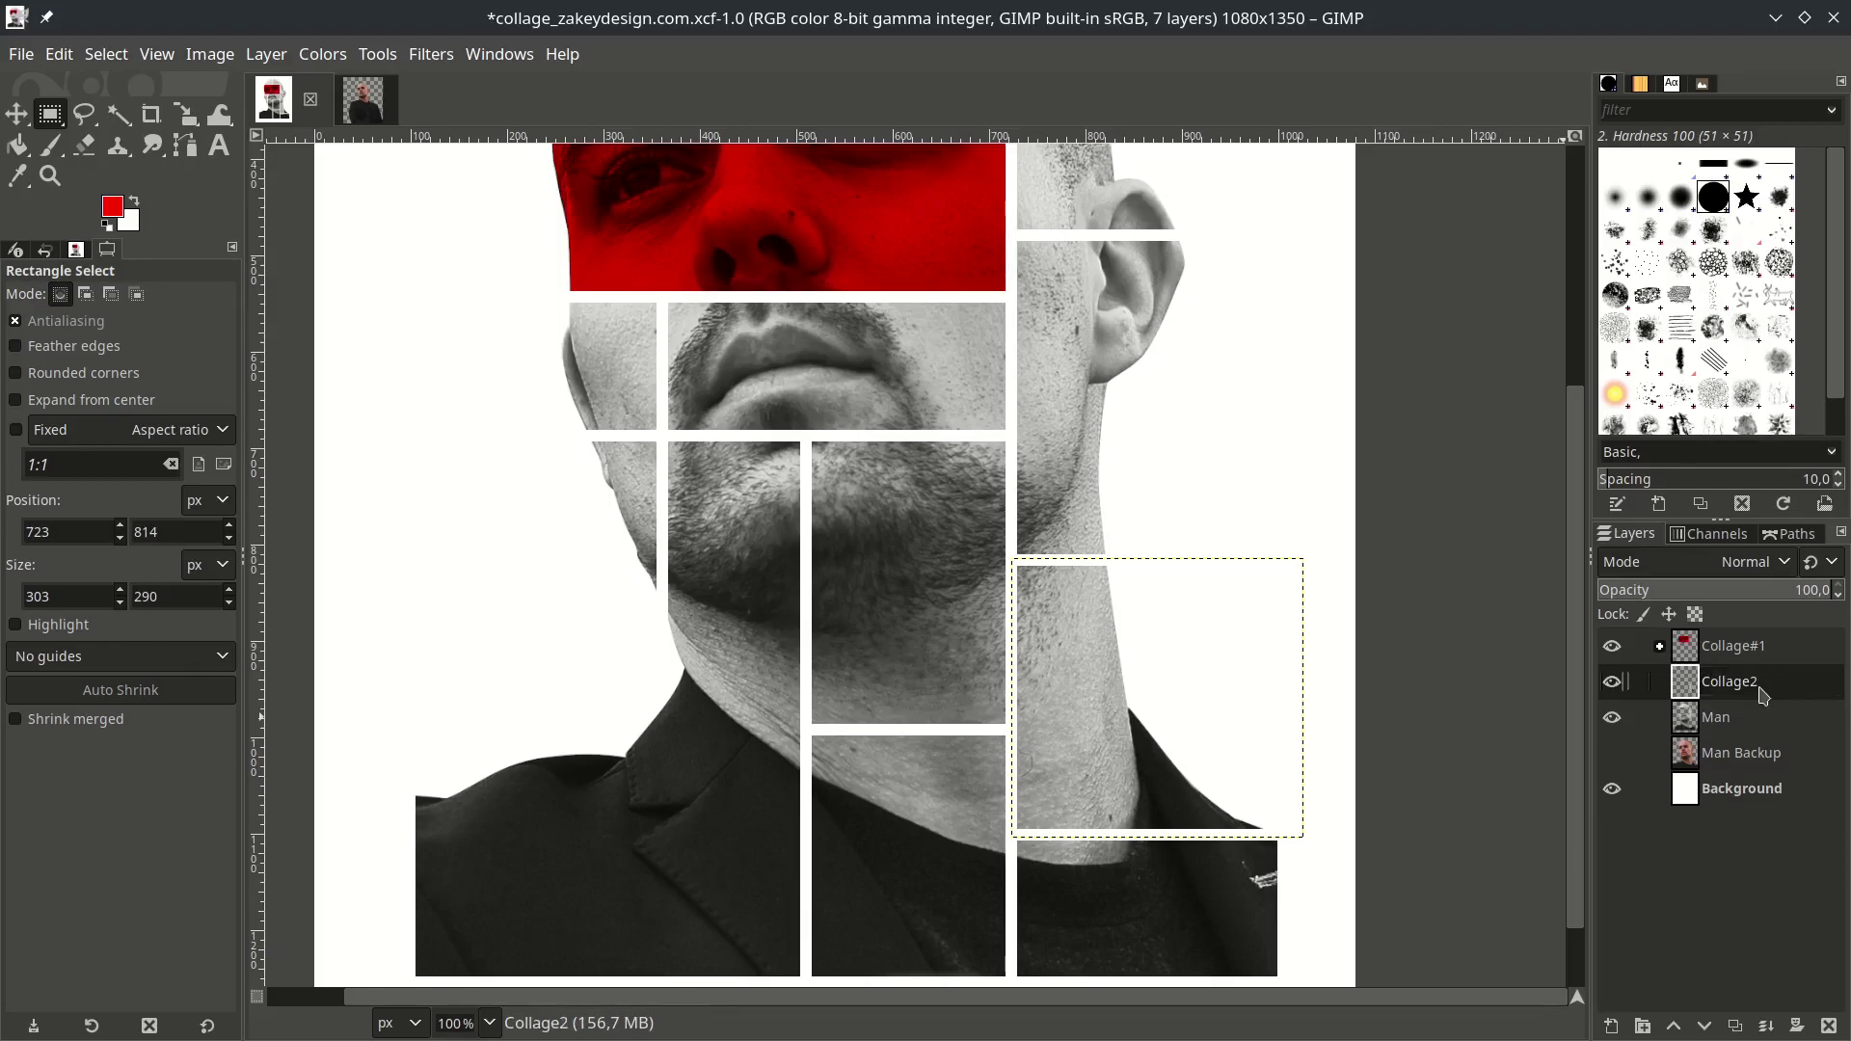
Create a layer group named Collage#2 and move the Collage2 layer into it.
left_click(1643, 1026)
double_click(1753, 700)
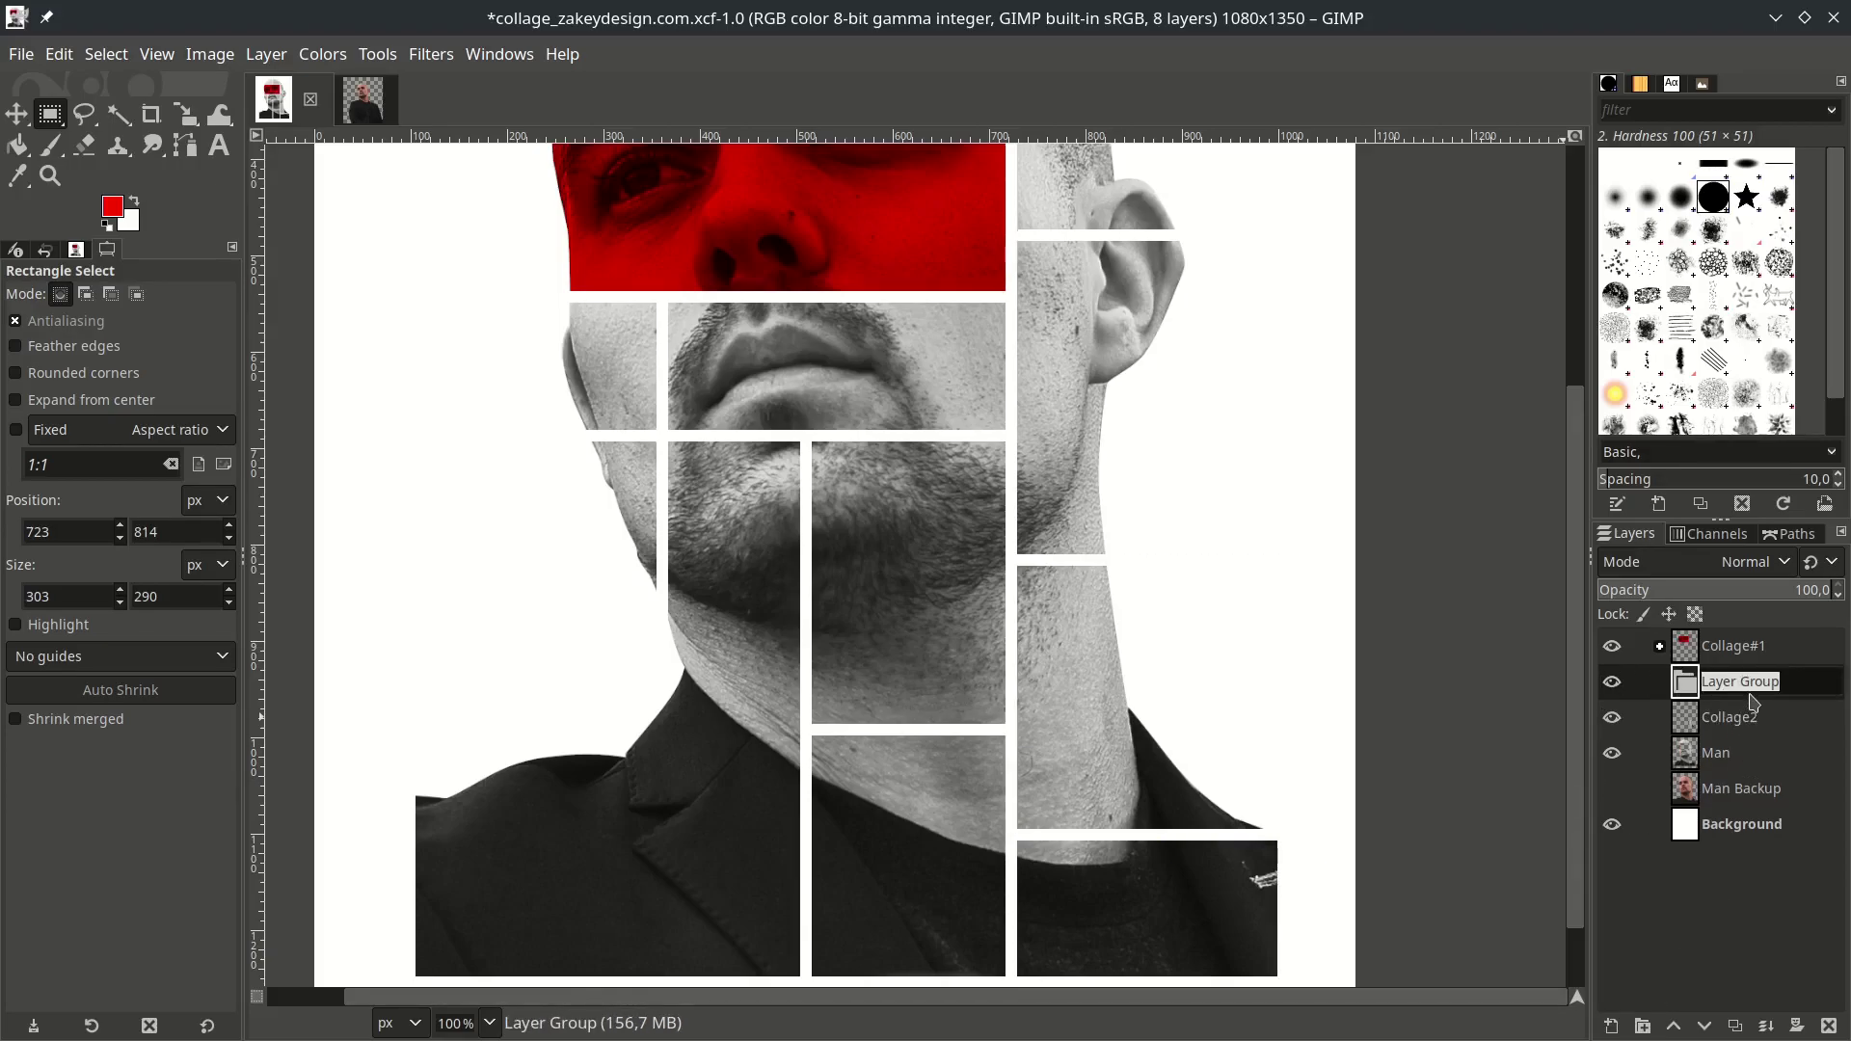
type("Collage#2")
key("Return")
left_click(1755, 713)
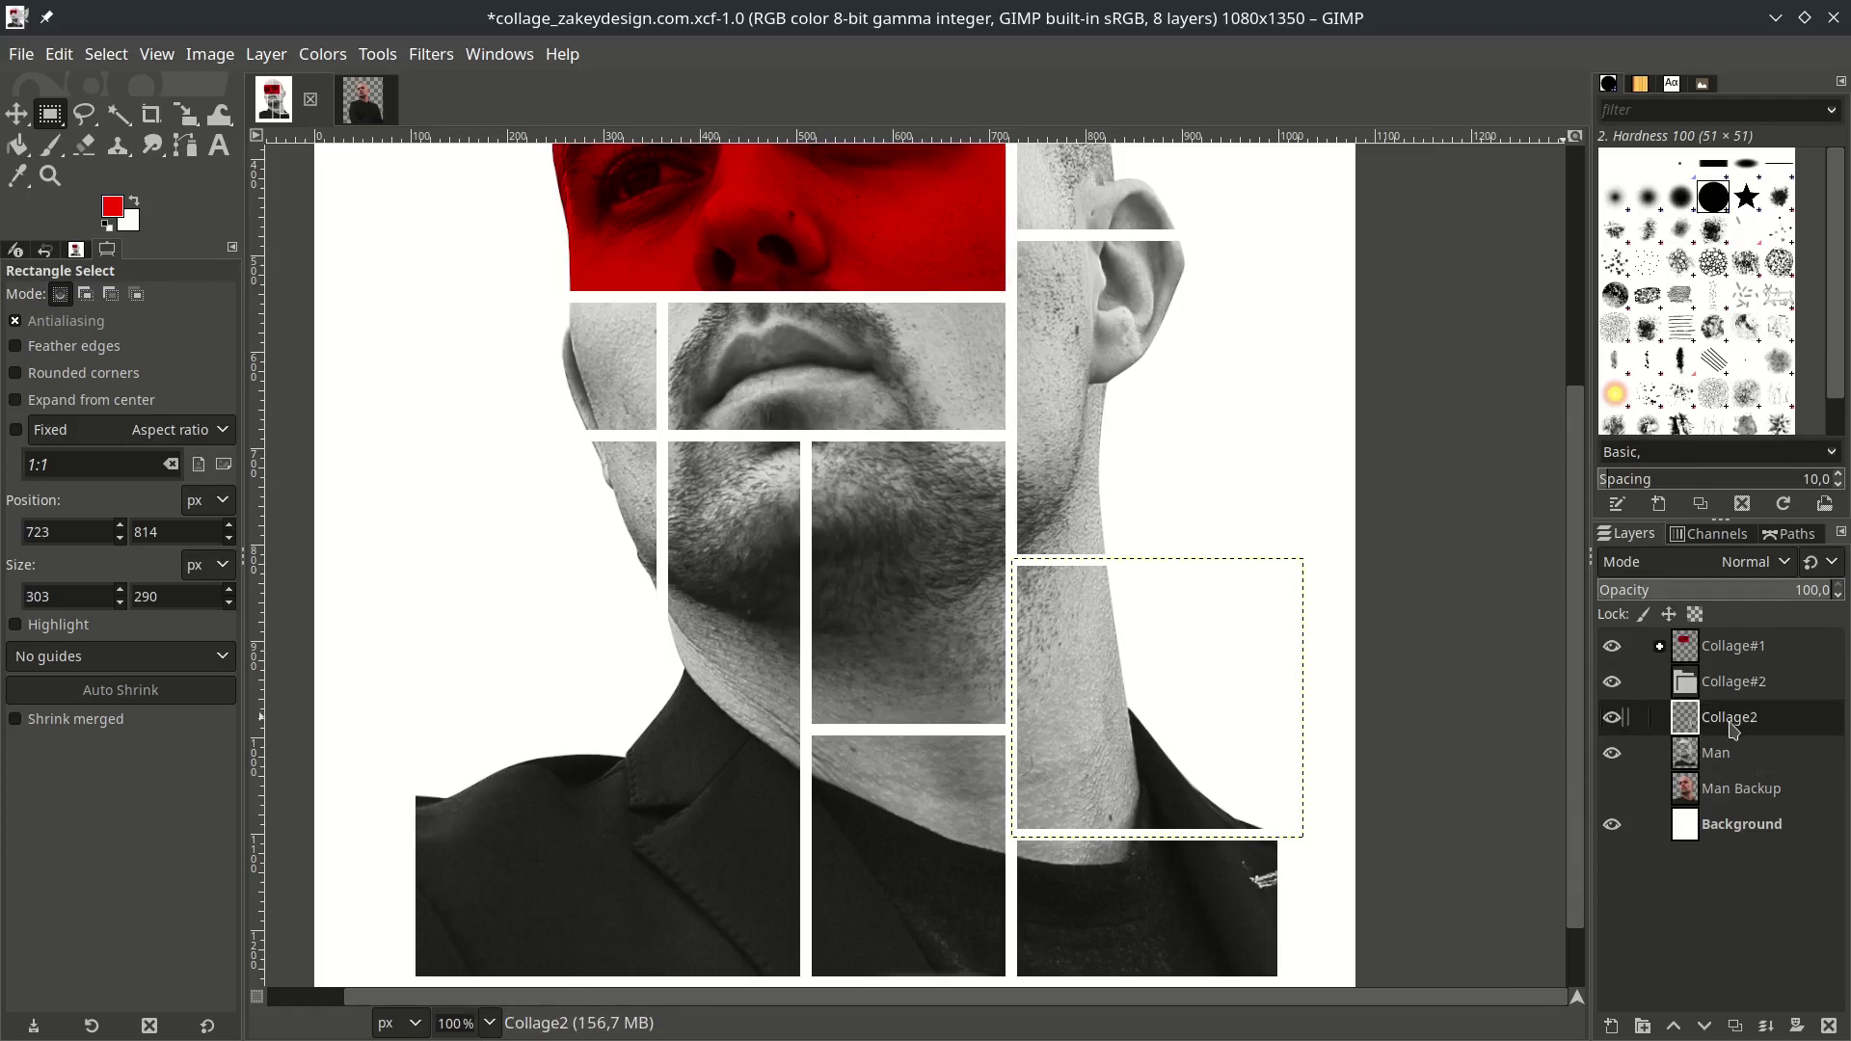
left_click_drag(1766, 685, 1763, 687)
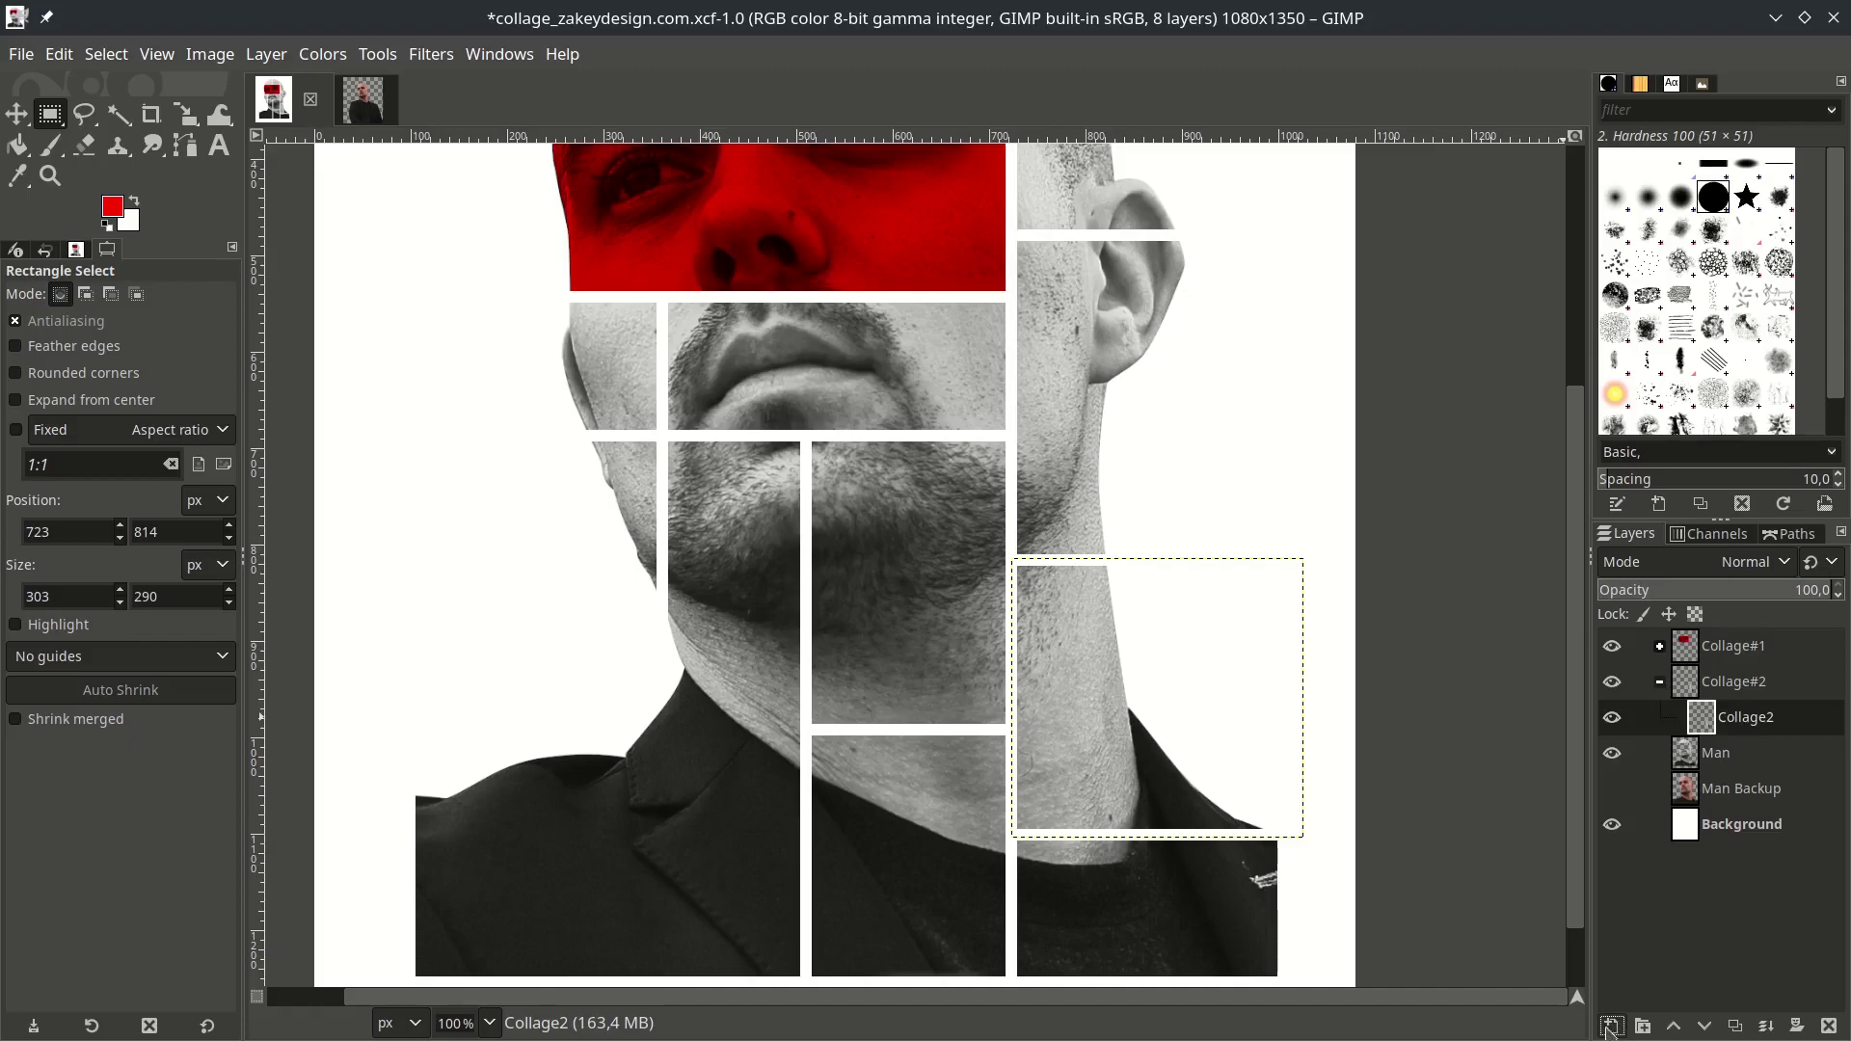
Add a new layer above Collage2 inside the Collage#2 group and load Collage2's opaque area as a selection.
left_click(1611, 1027)
left_click(1721, 1017)
left_click(1728, 752)
right_click(1759, 764)
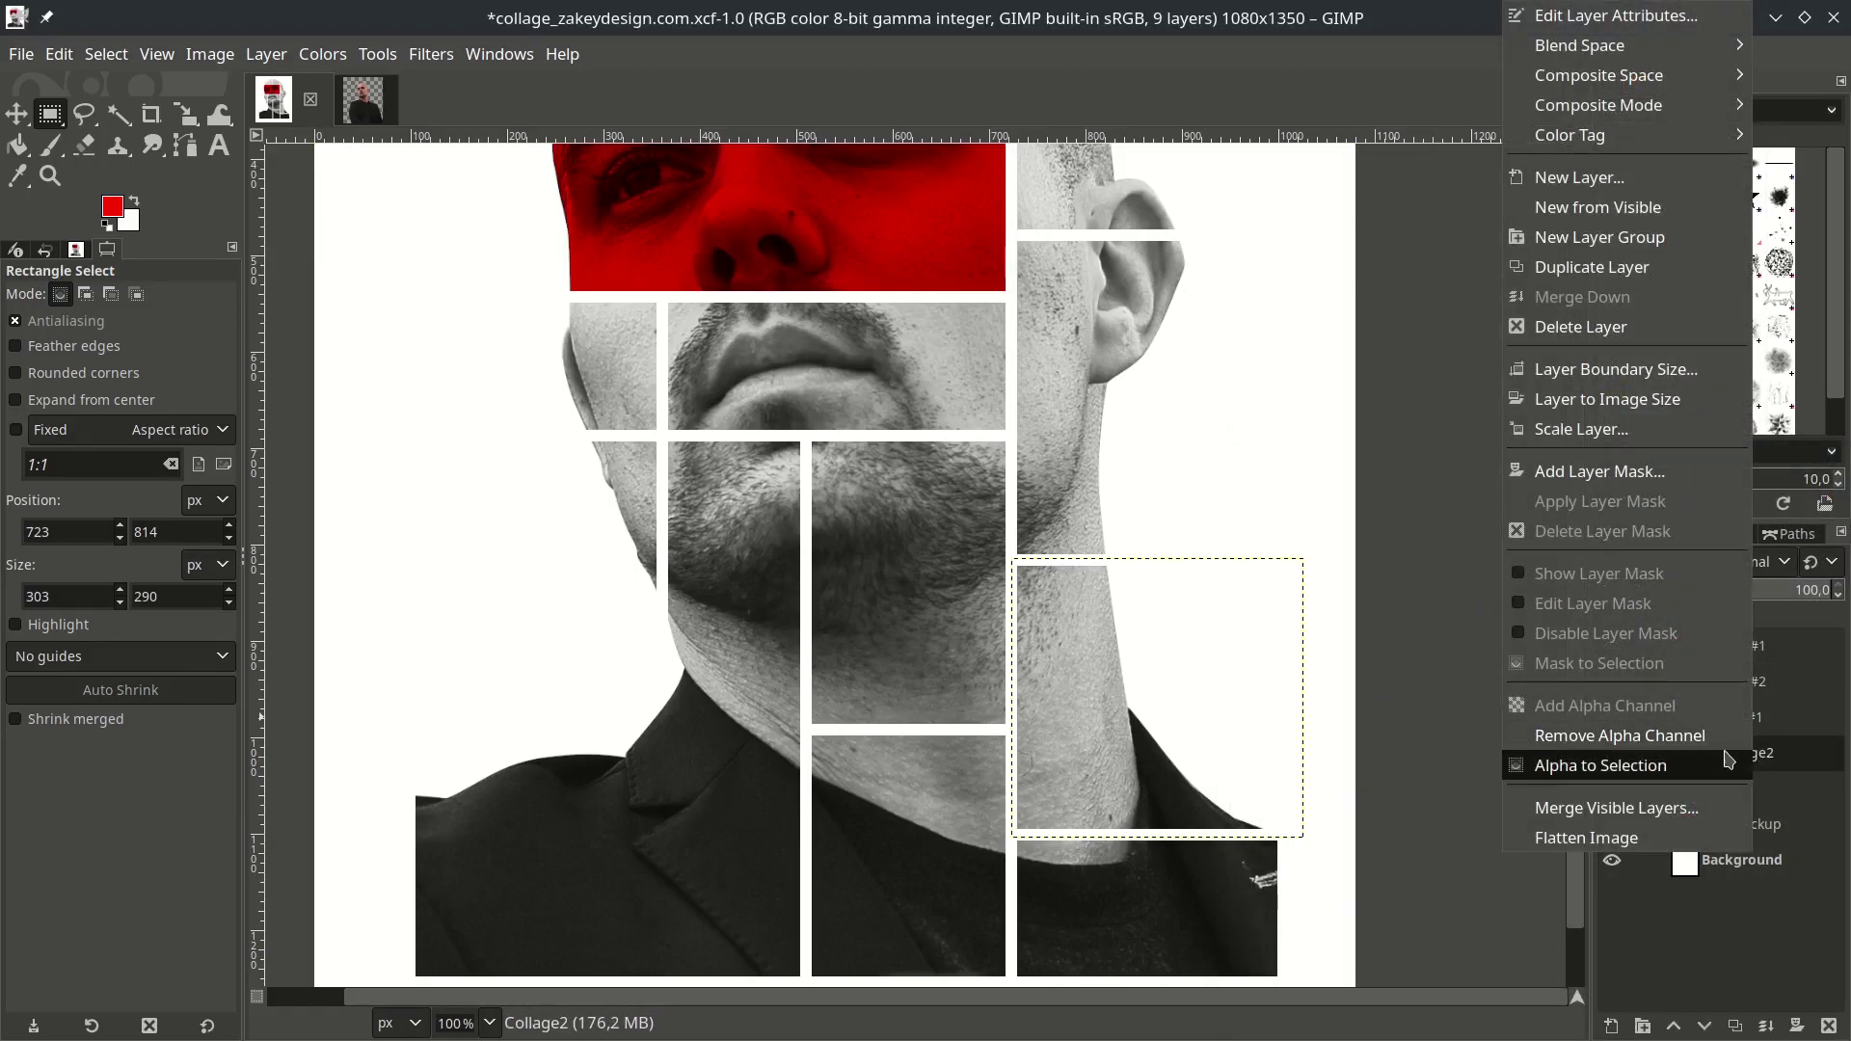
left_click(1716, 767)
Fill the selection on the Red #1 layer with the red foreground color and set the layer's blending mode to Darken only.
left_click(1741, 718)
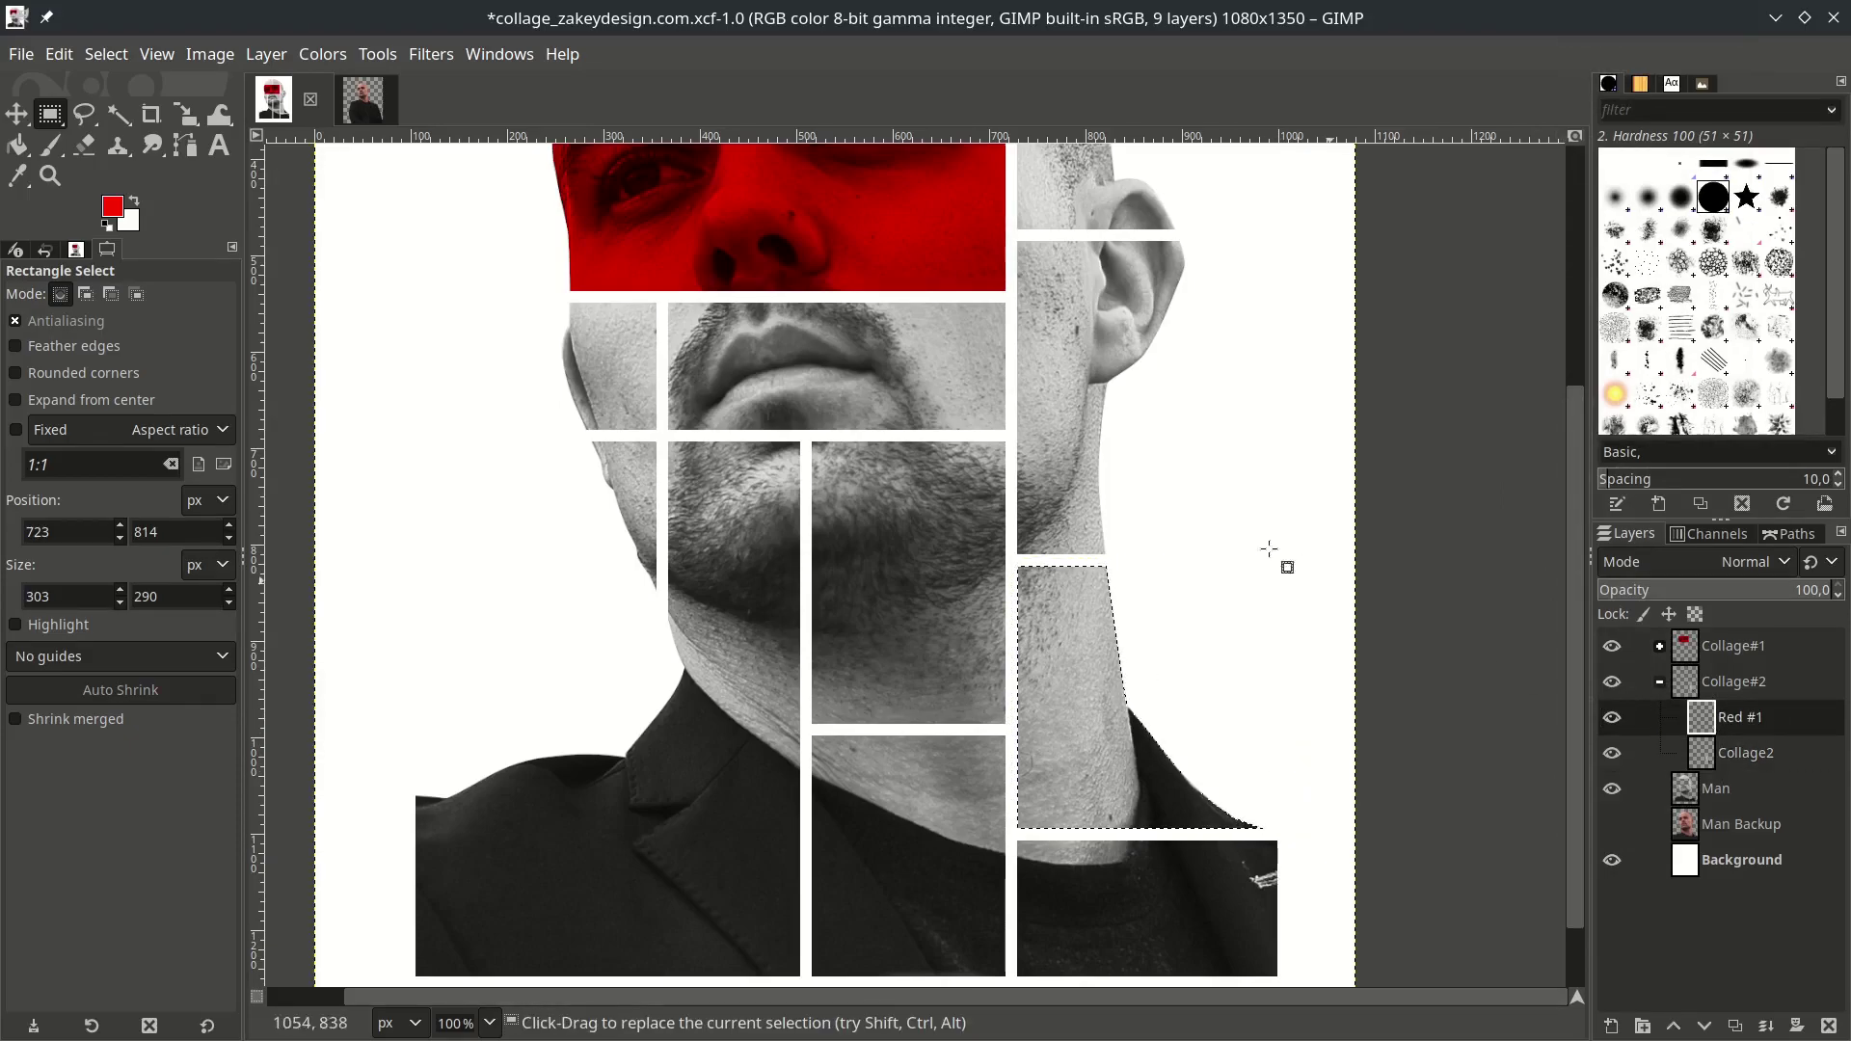
left_click(58, 53)
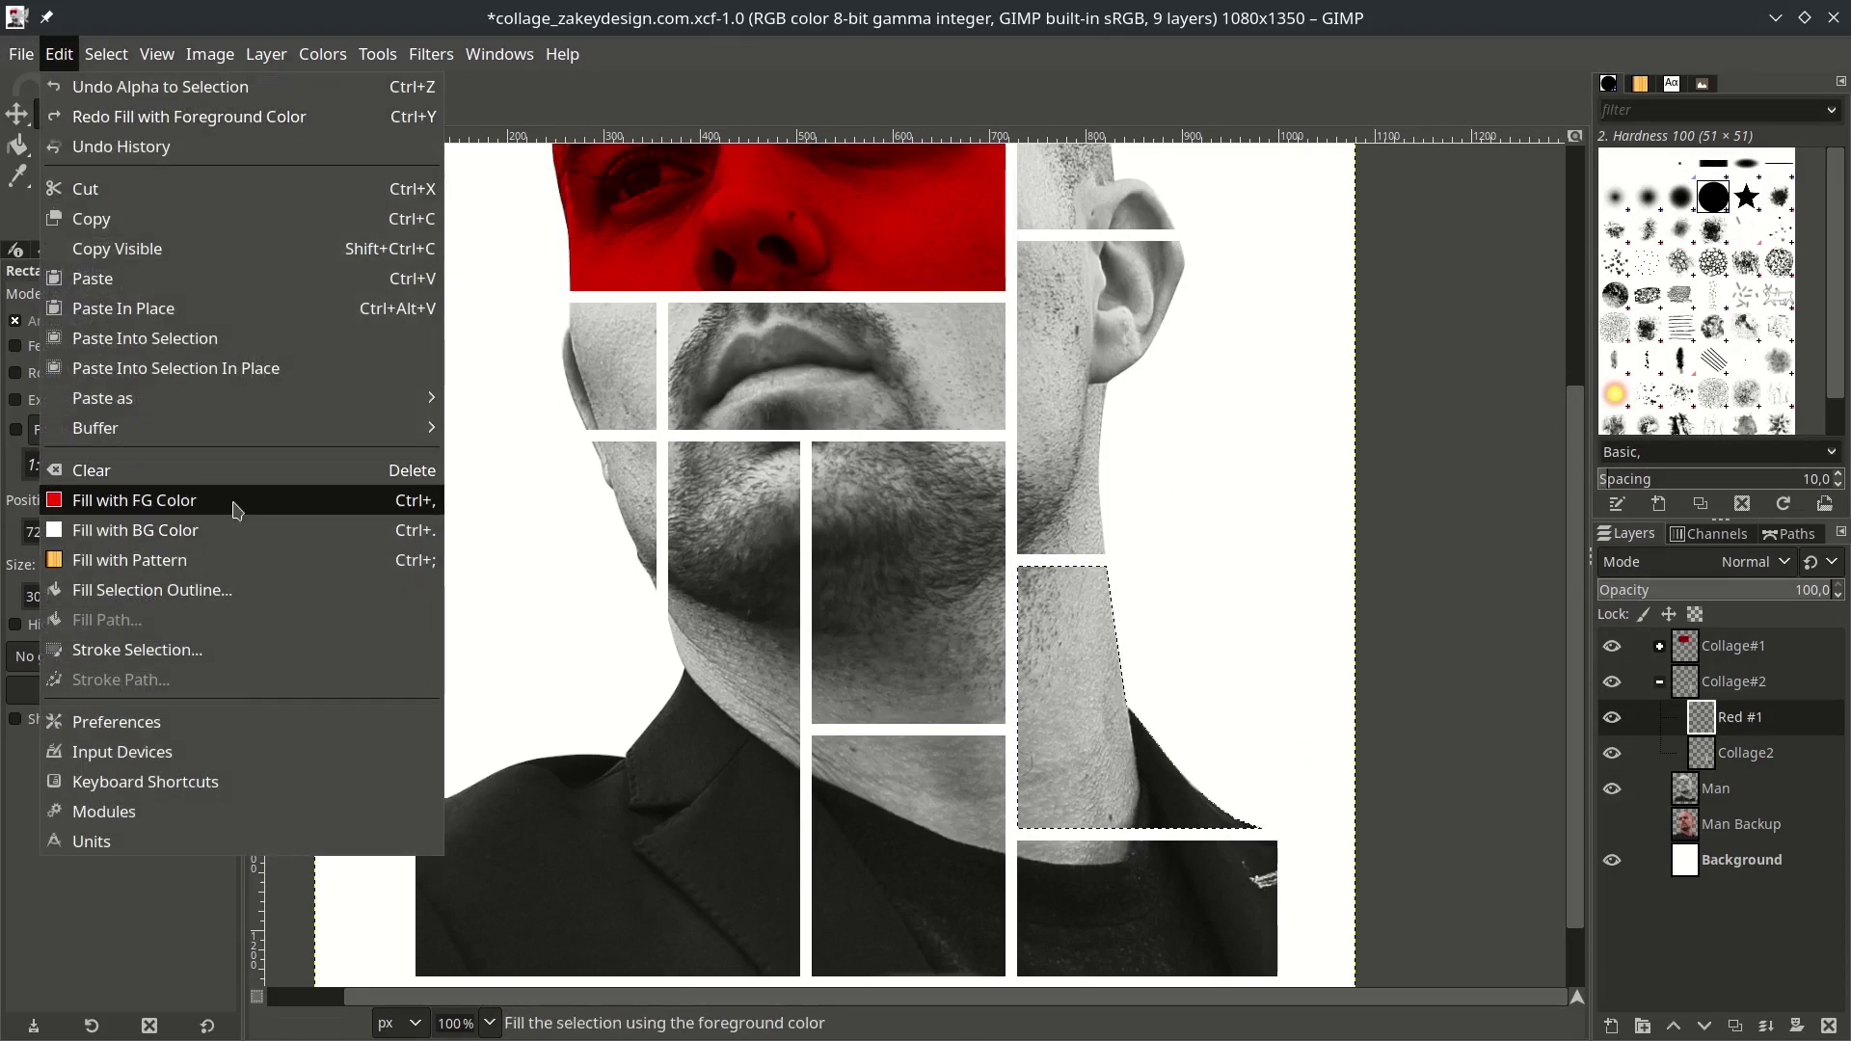
left_click(237, 501)
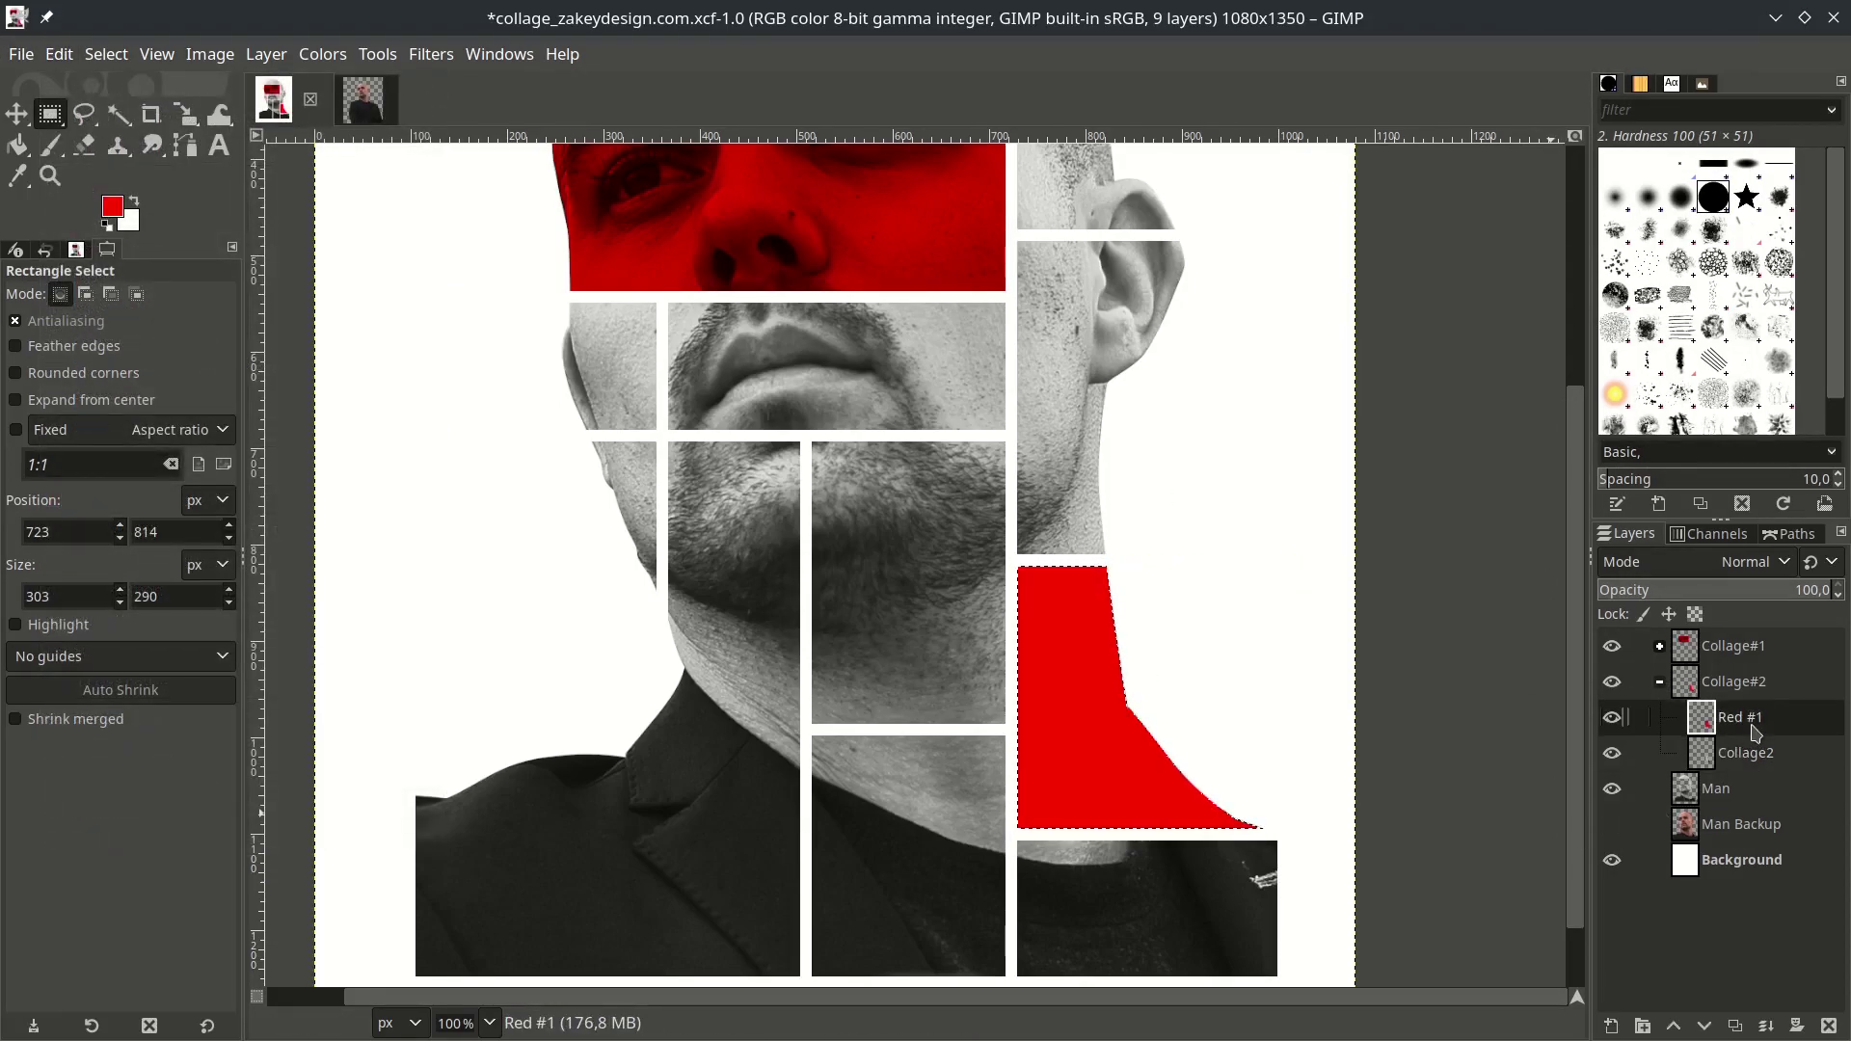
left_click(1774, 567)
left_click(1704, 866)
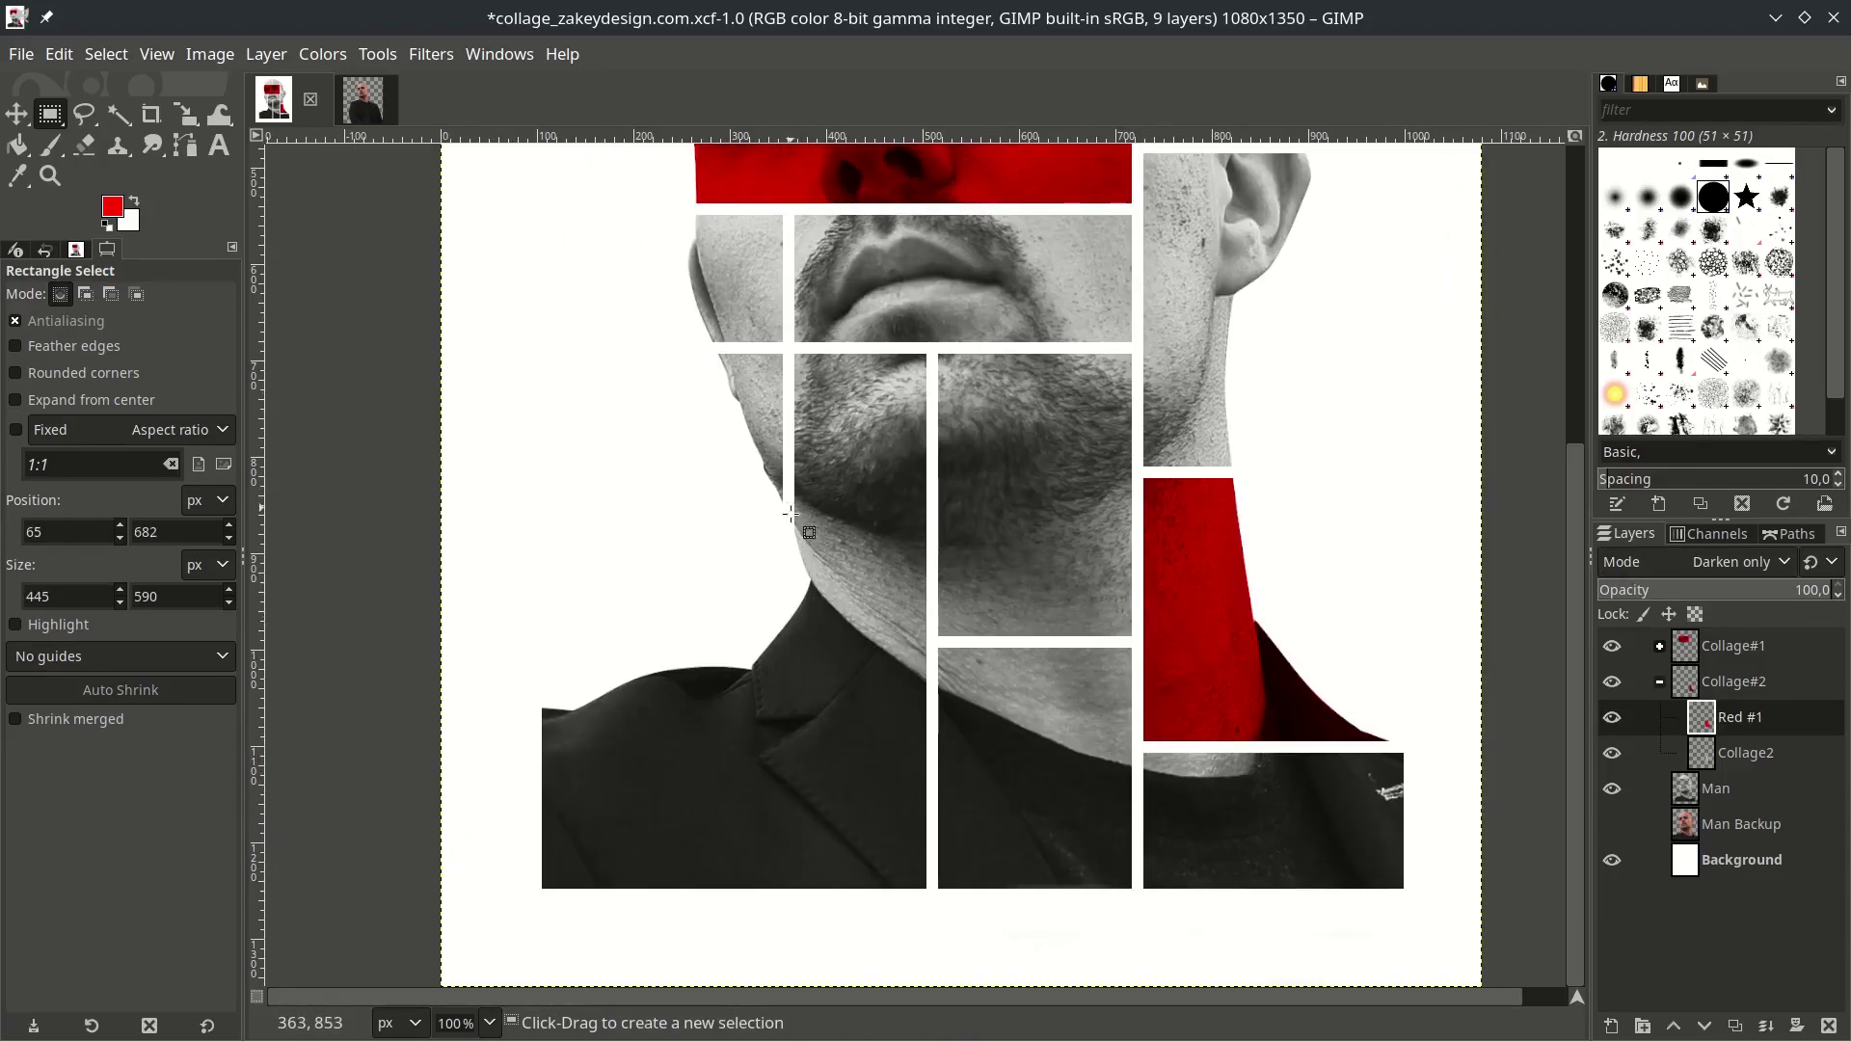
Trace a path with the Paths tool along the white gaps above and beside the chin-and-jacket panel, down past the jacket's lower edge.
key("b")
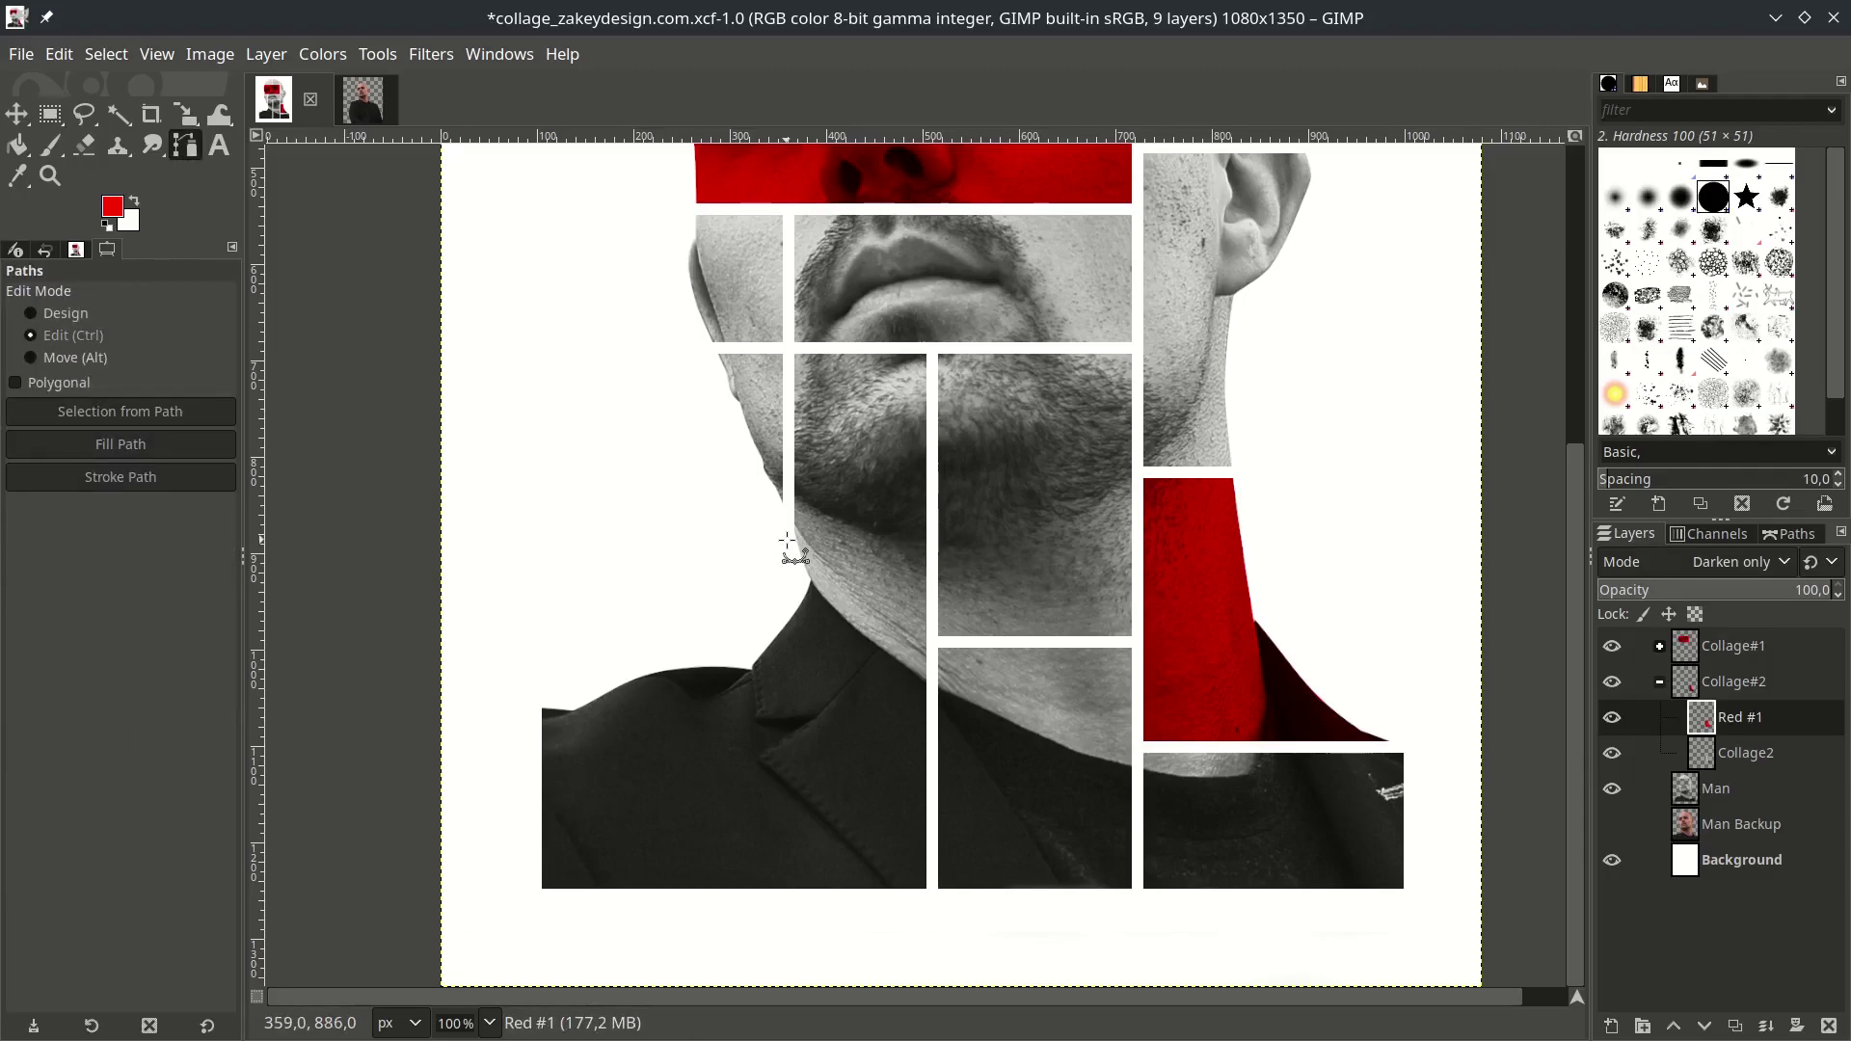
scroll(788, 544, "up", 2, "ctrl")
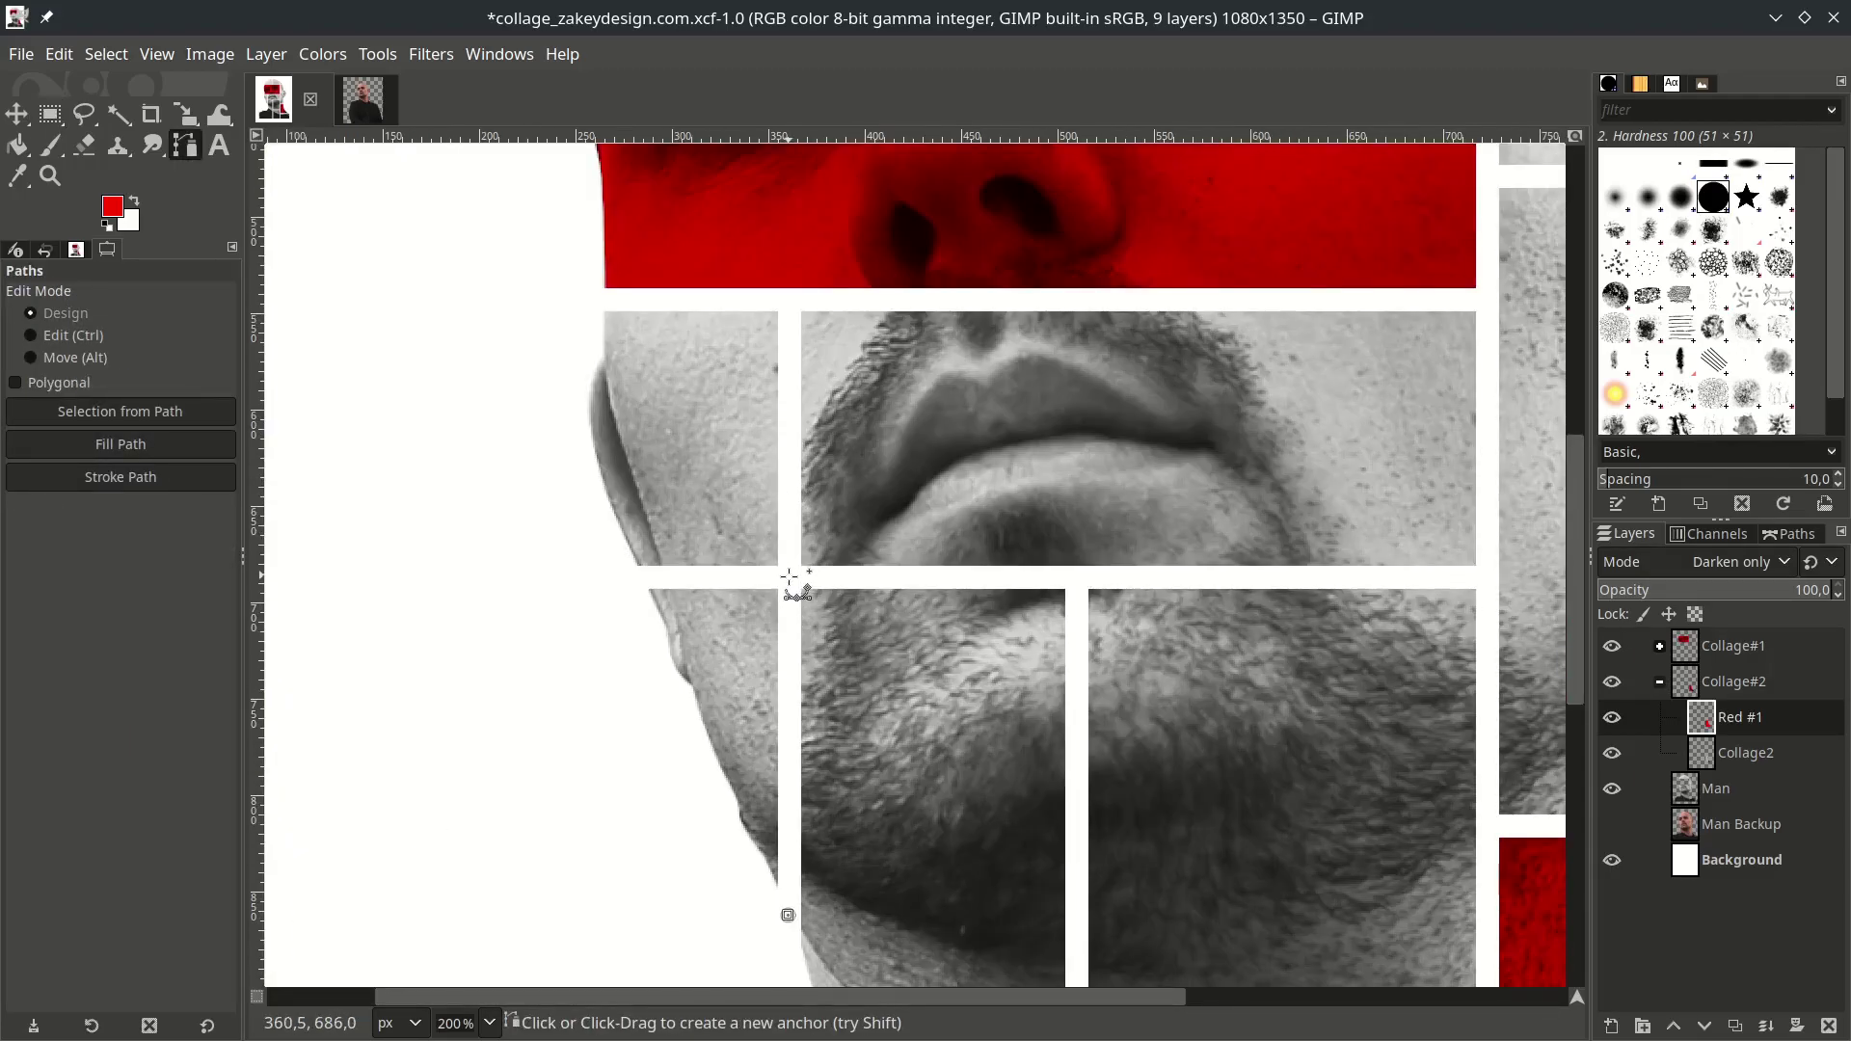
left_click(788, 579)
left_click(1081, 583)
scroll(1082, 626, "down", 3)
left_click(1083, 674)
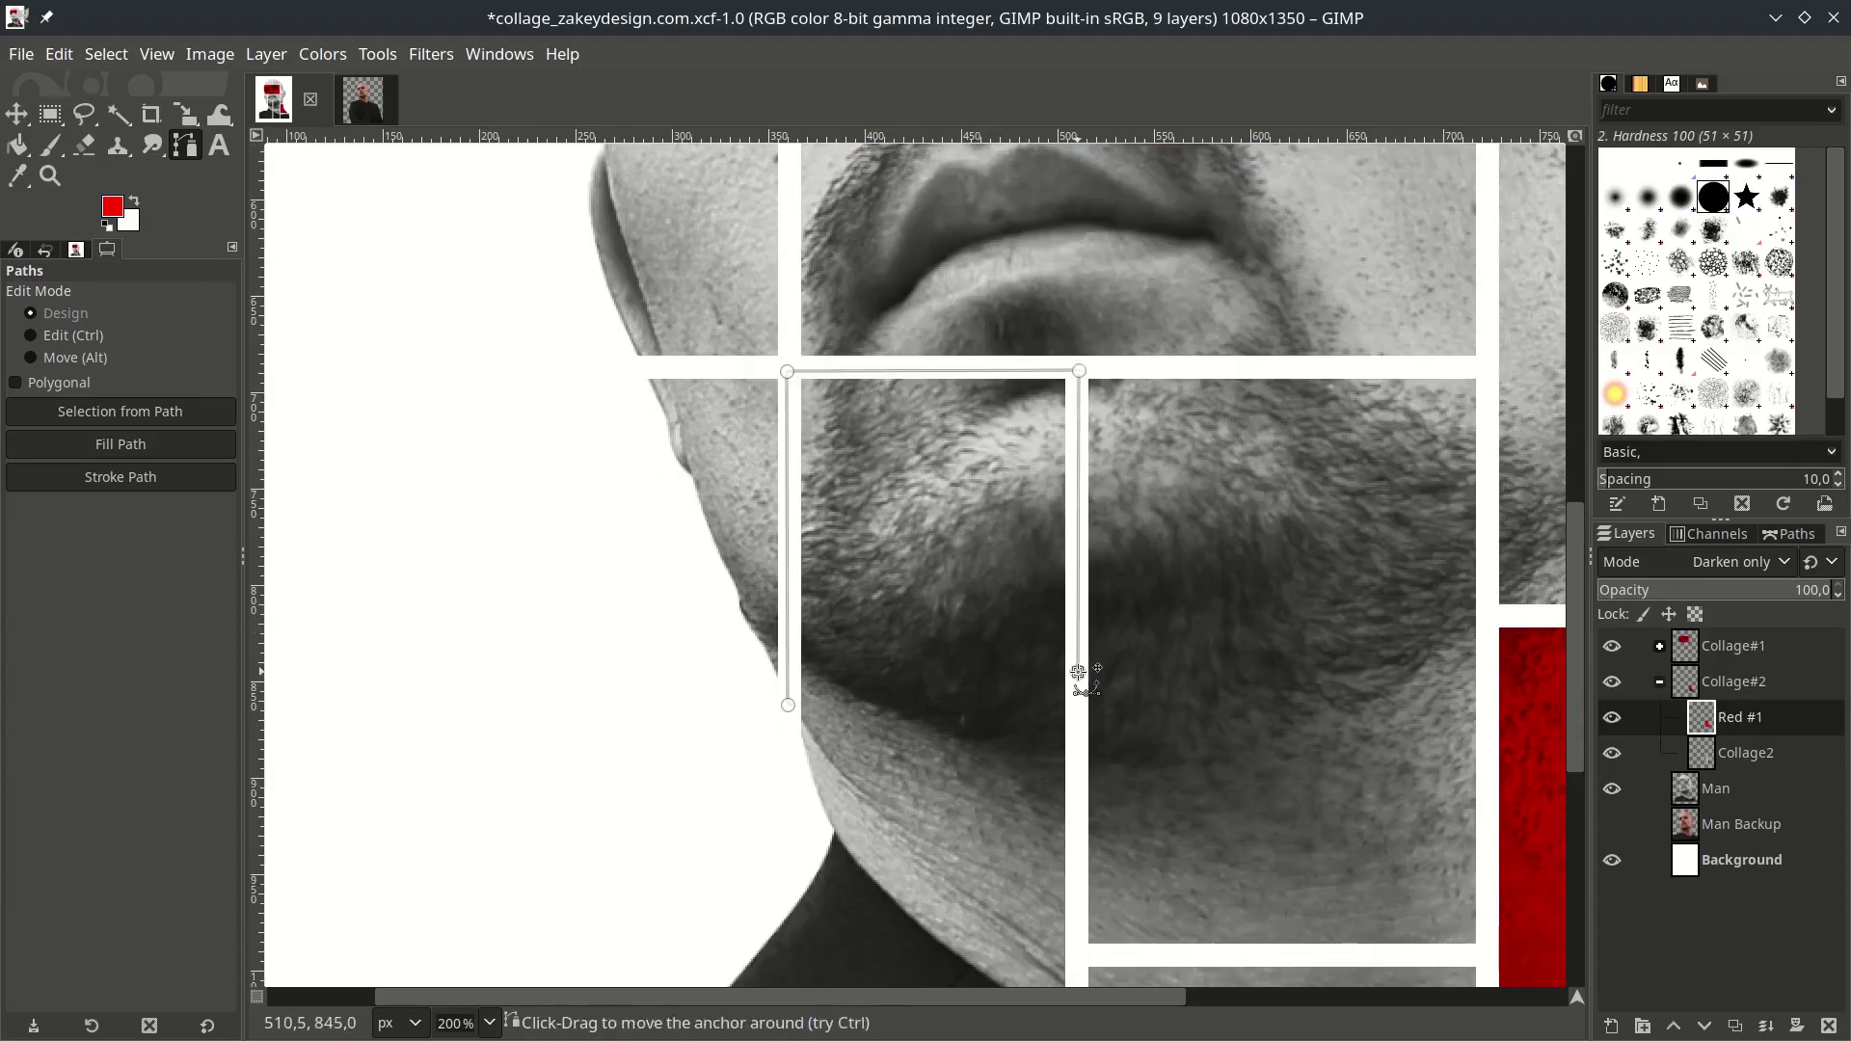
scroll(1082, 674, "down", 2, "ctrl")
left_click(1078, 905)
Continue the path below the jacket and around the outside of the shoulder and neck, closing it at the starting anchor.
left_click(642, 910)
left_click(642, 622)
left_click(806, 606)
left_click(891, 549)
left_click(917, 539)
scroll(917, 540, "up", 4, "ctrl")
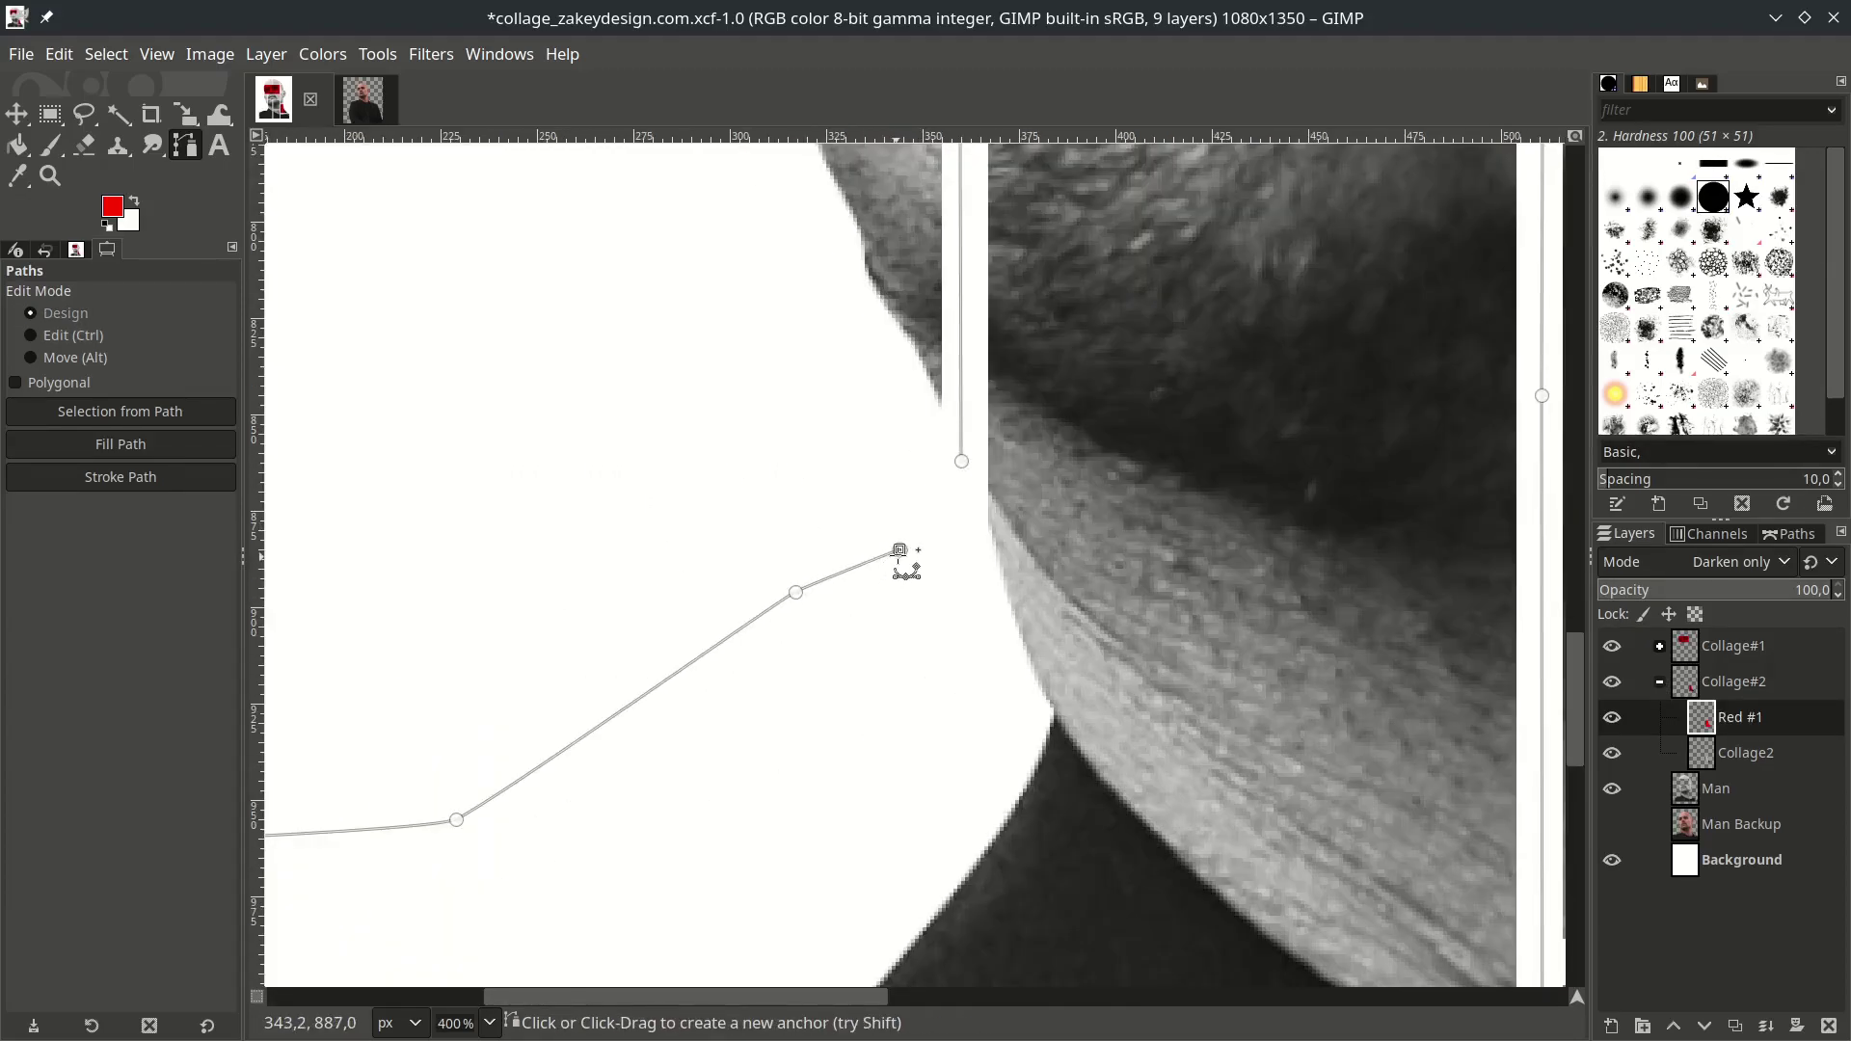
key("ctrl")
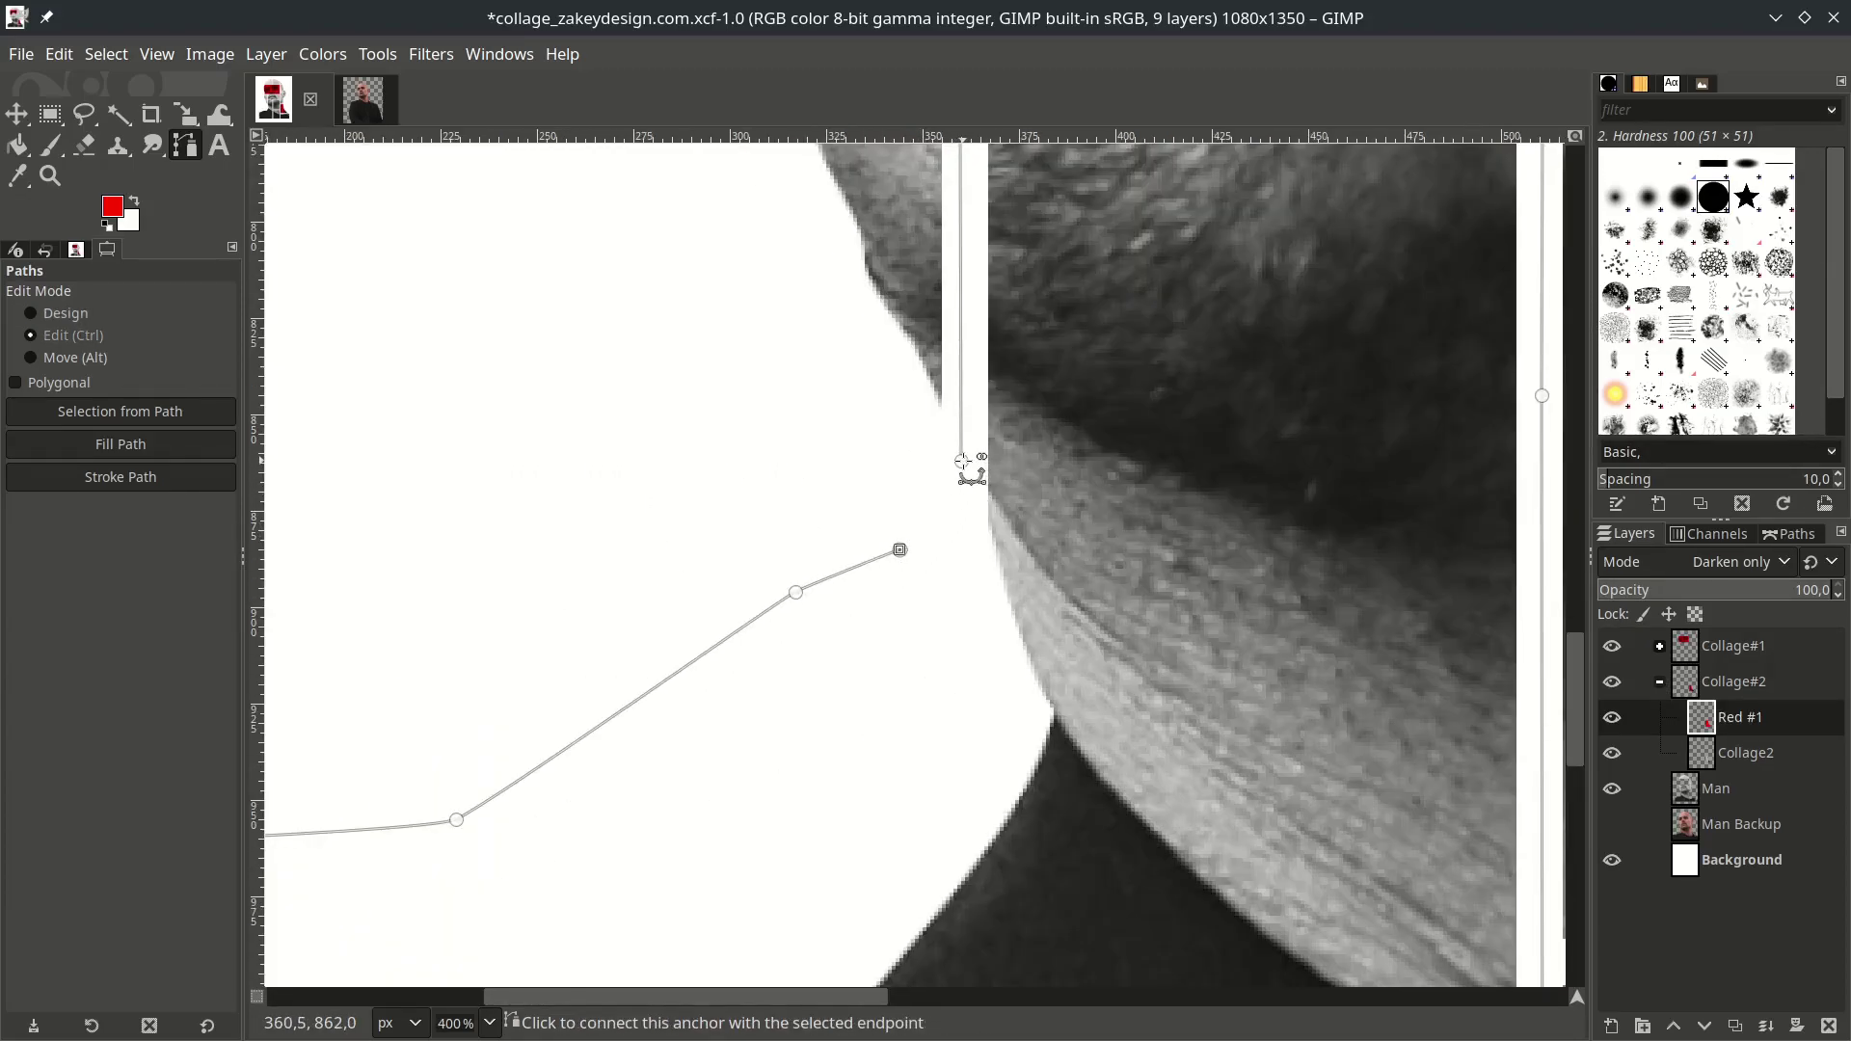
left_click(962, 461, "ctrl")
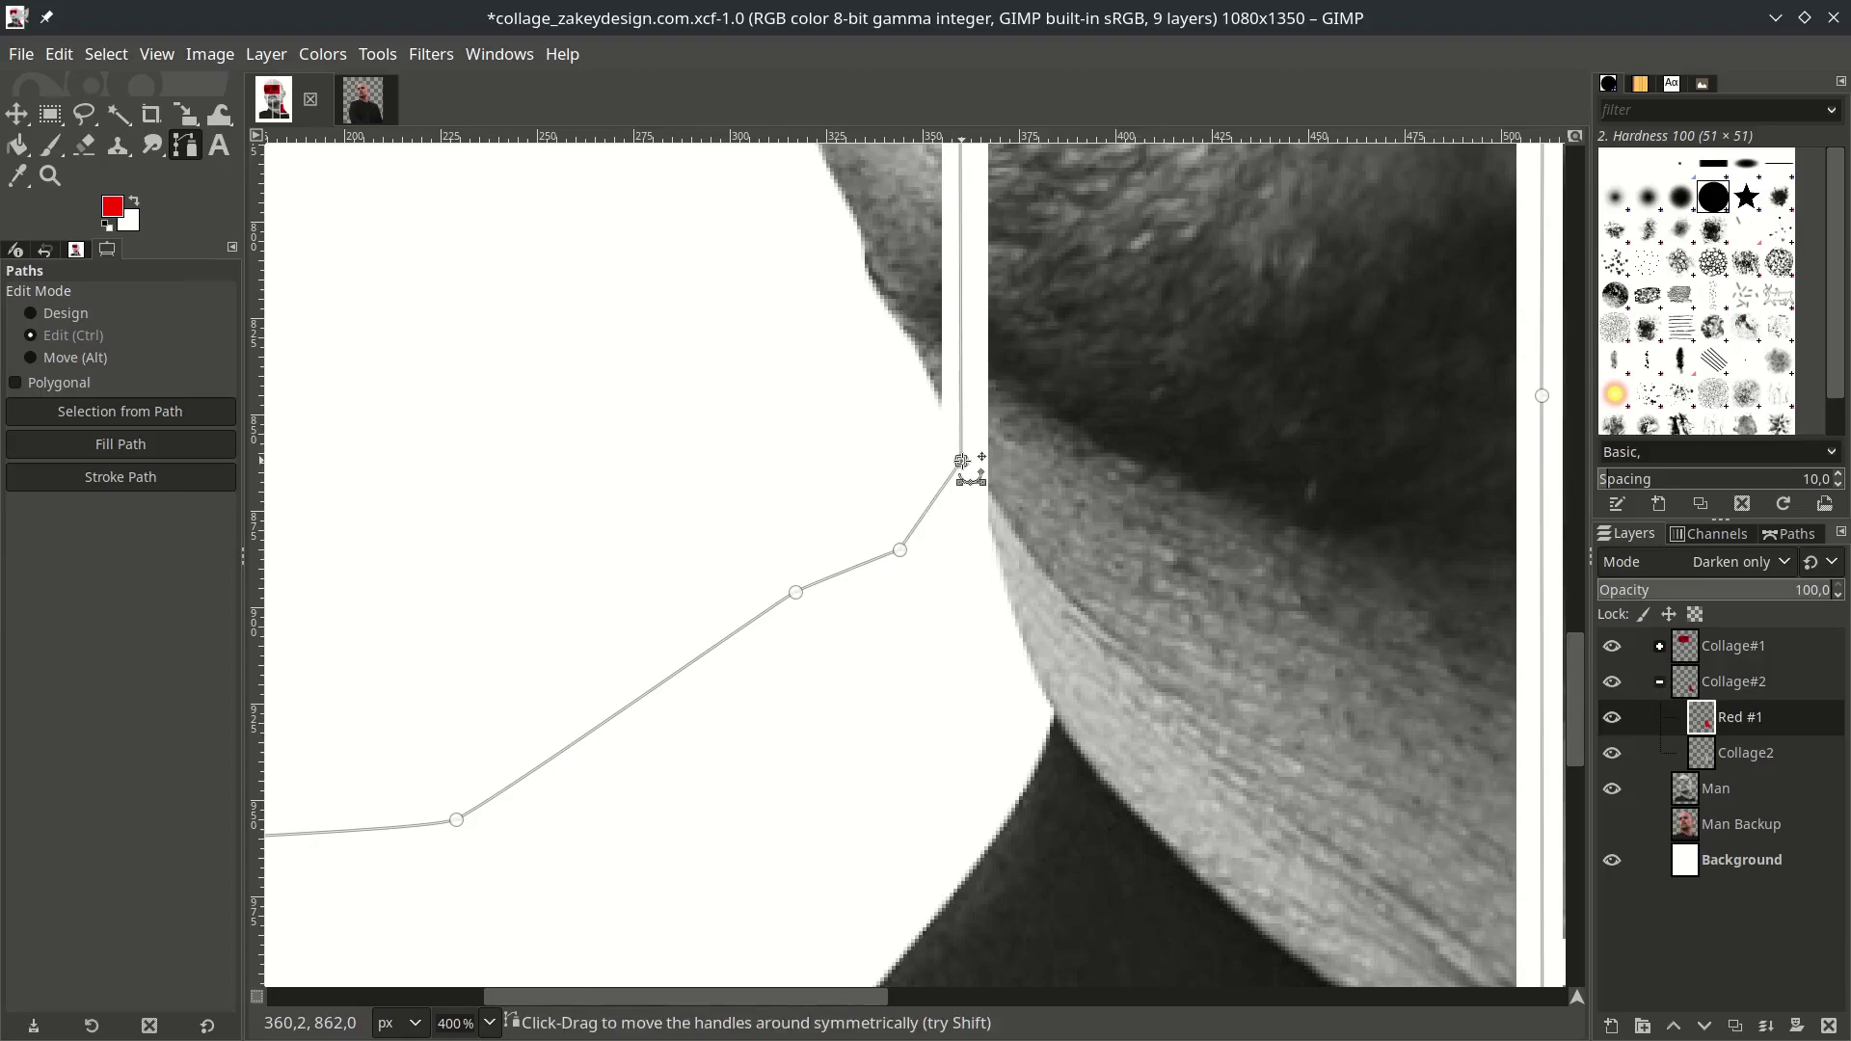
scroll(950, 675, "down", 5, "ctrl")
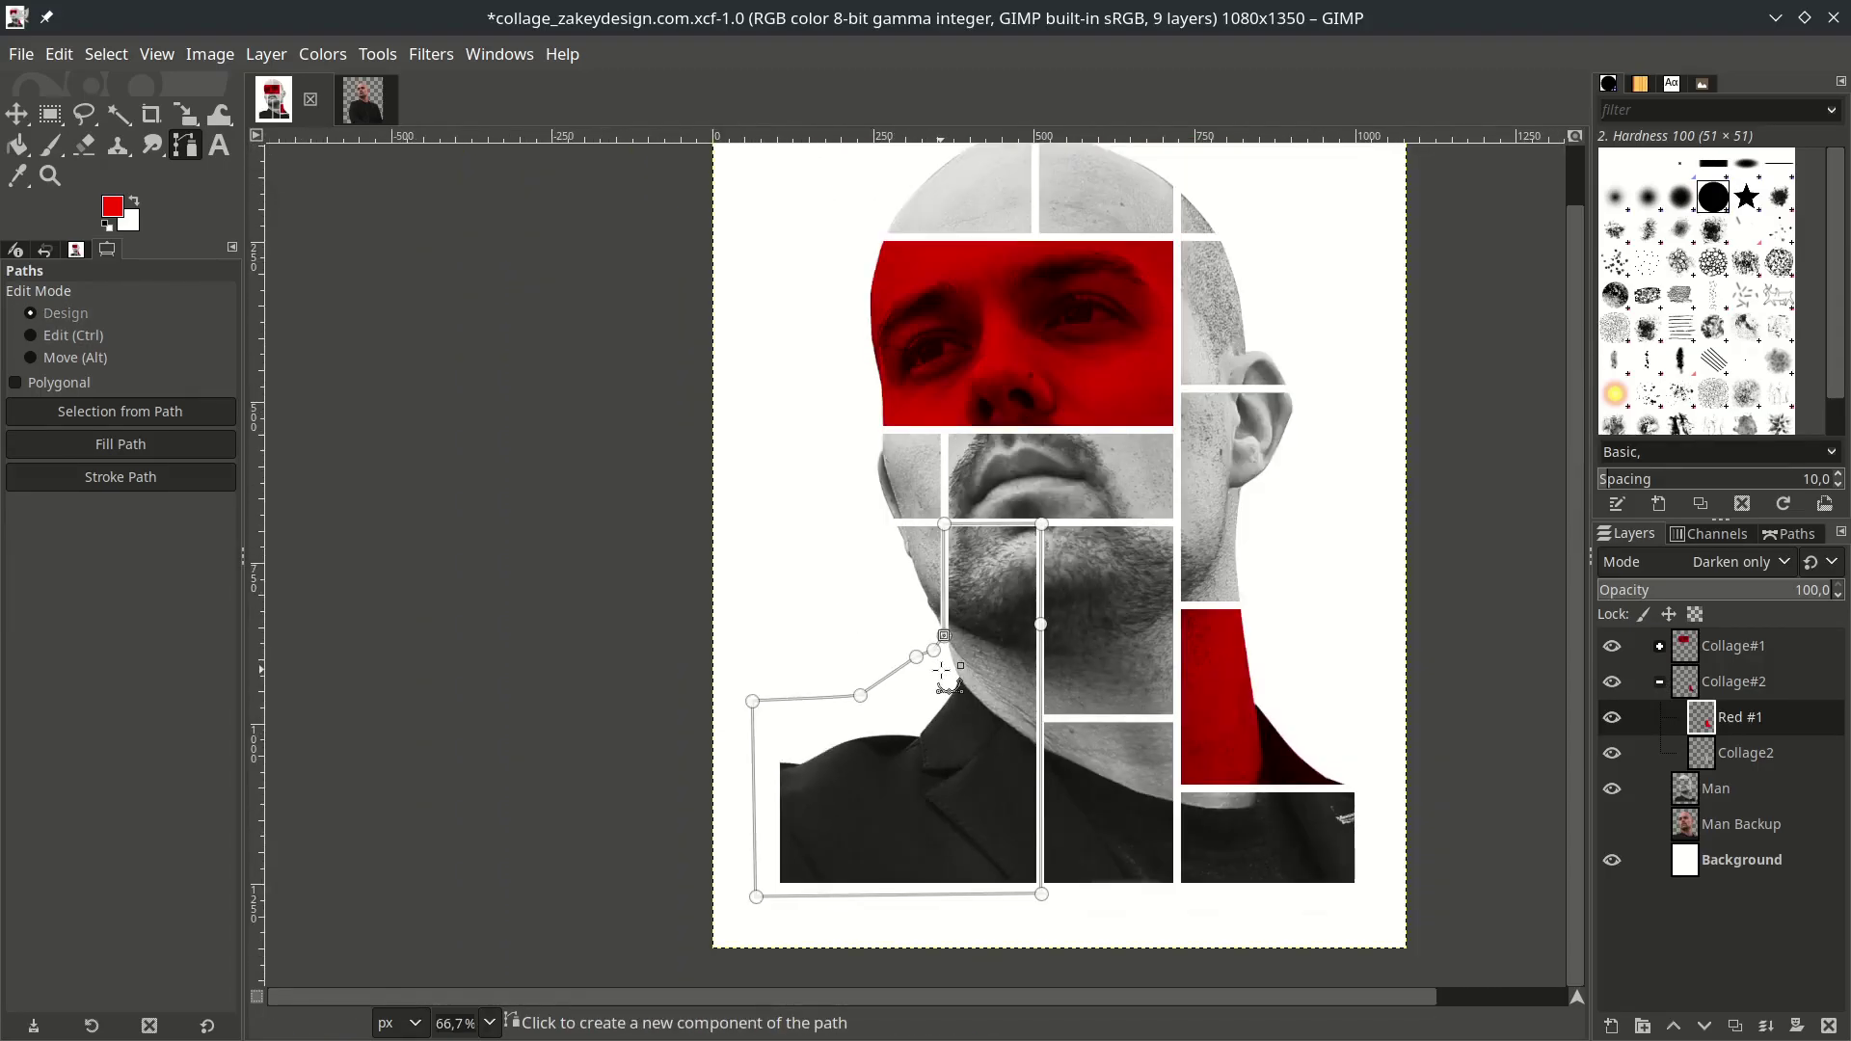
Convert the path to a selection and separate that chin-and-jacket panel from the Man layer into a new layer.
key("shift+v")
left_click(1717, 788)
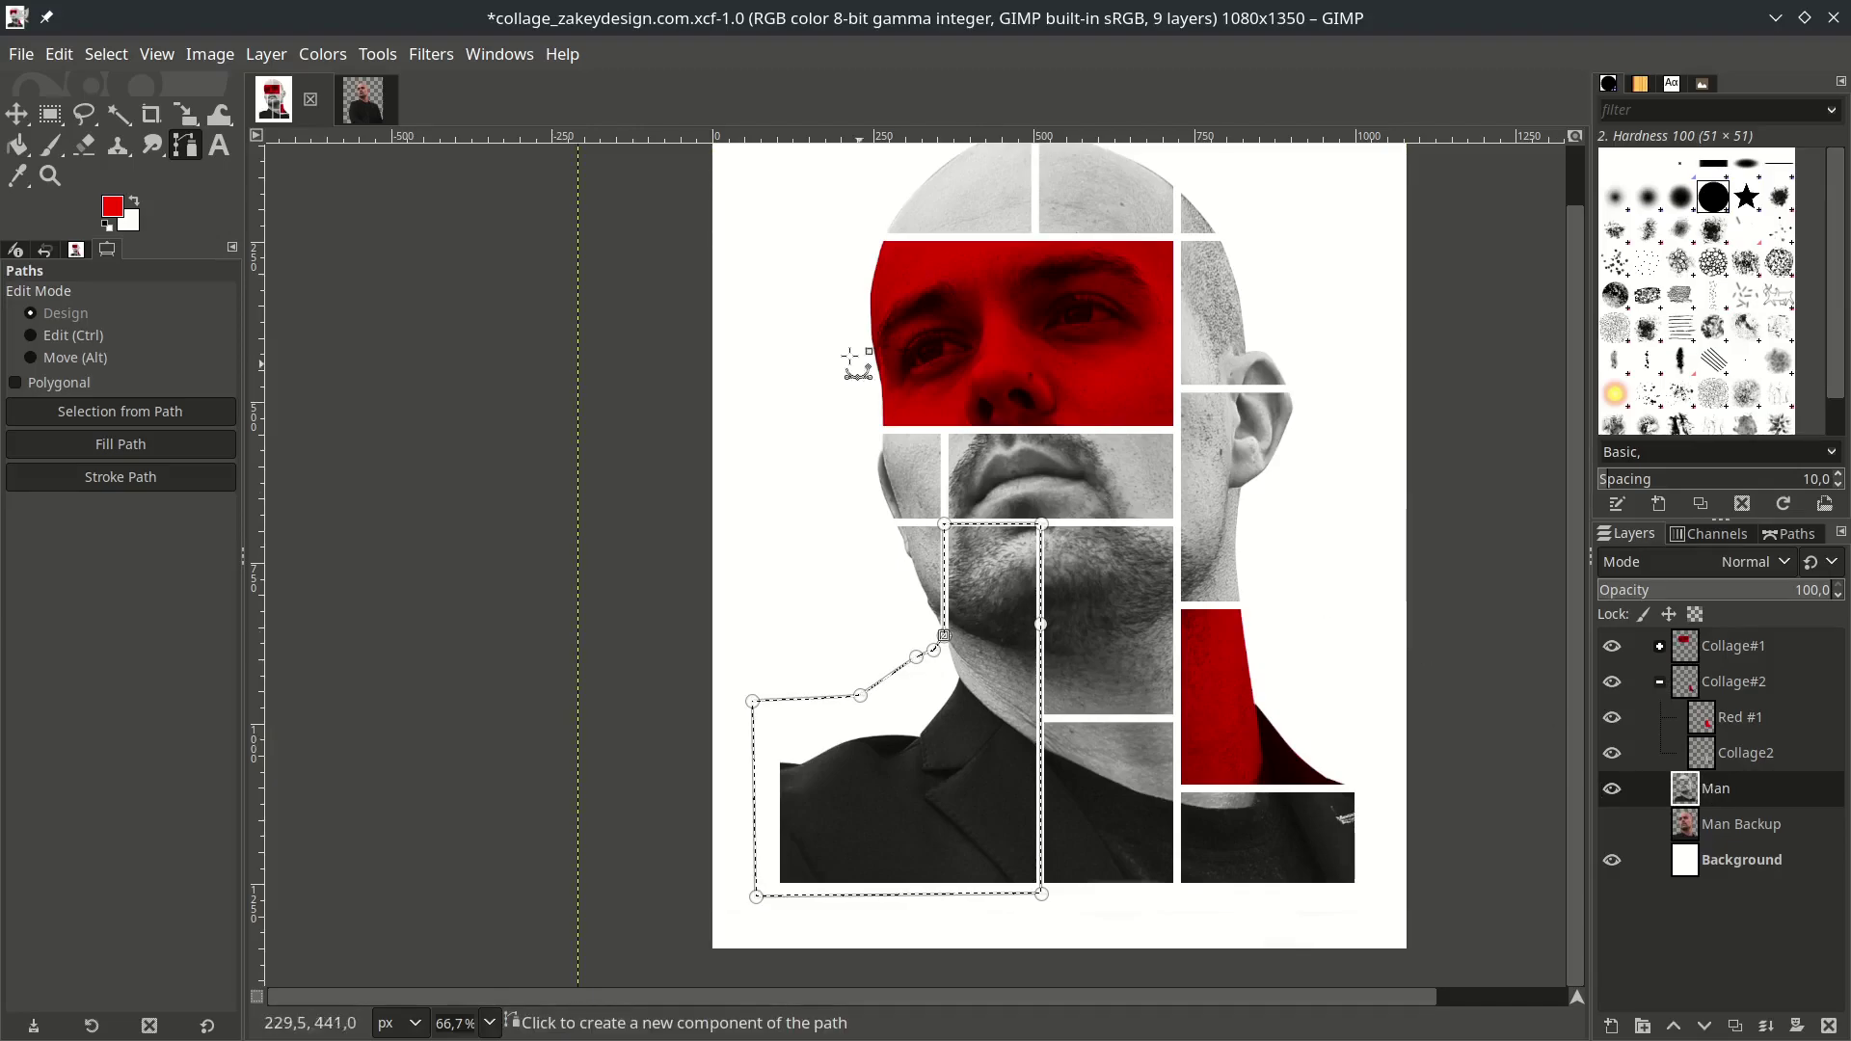
left_click(106, 54)
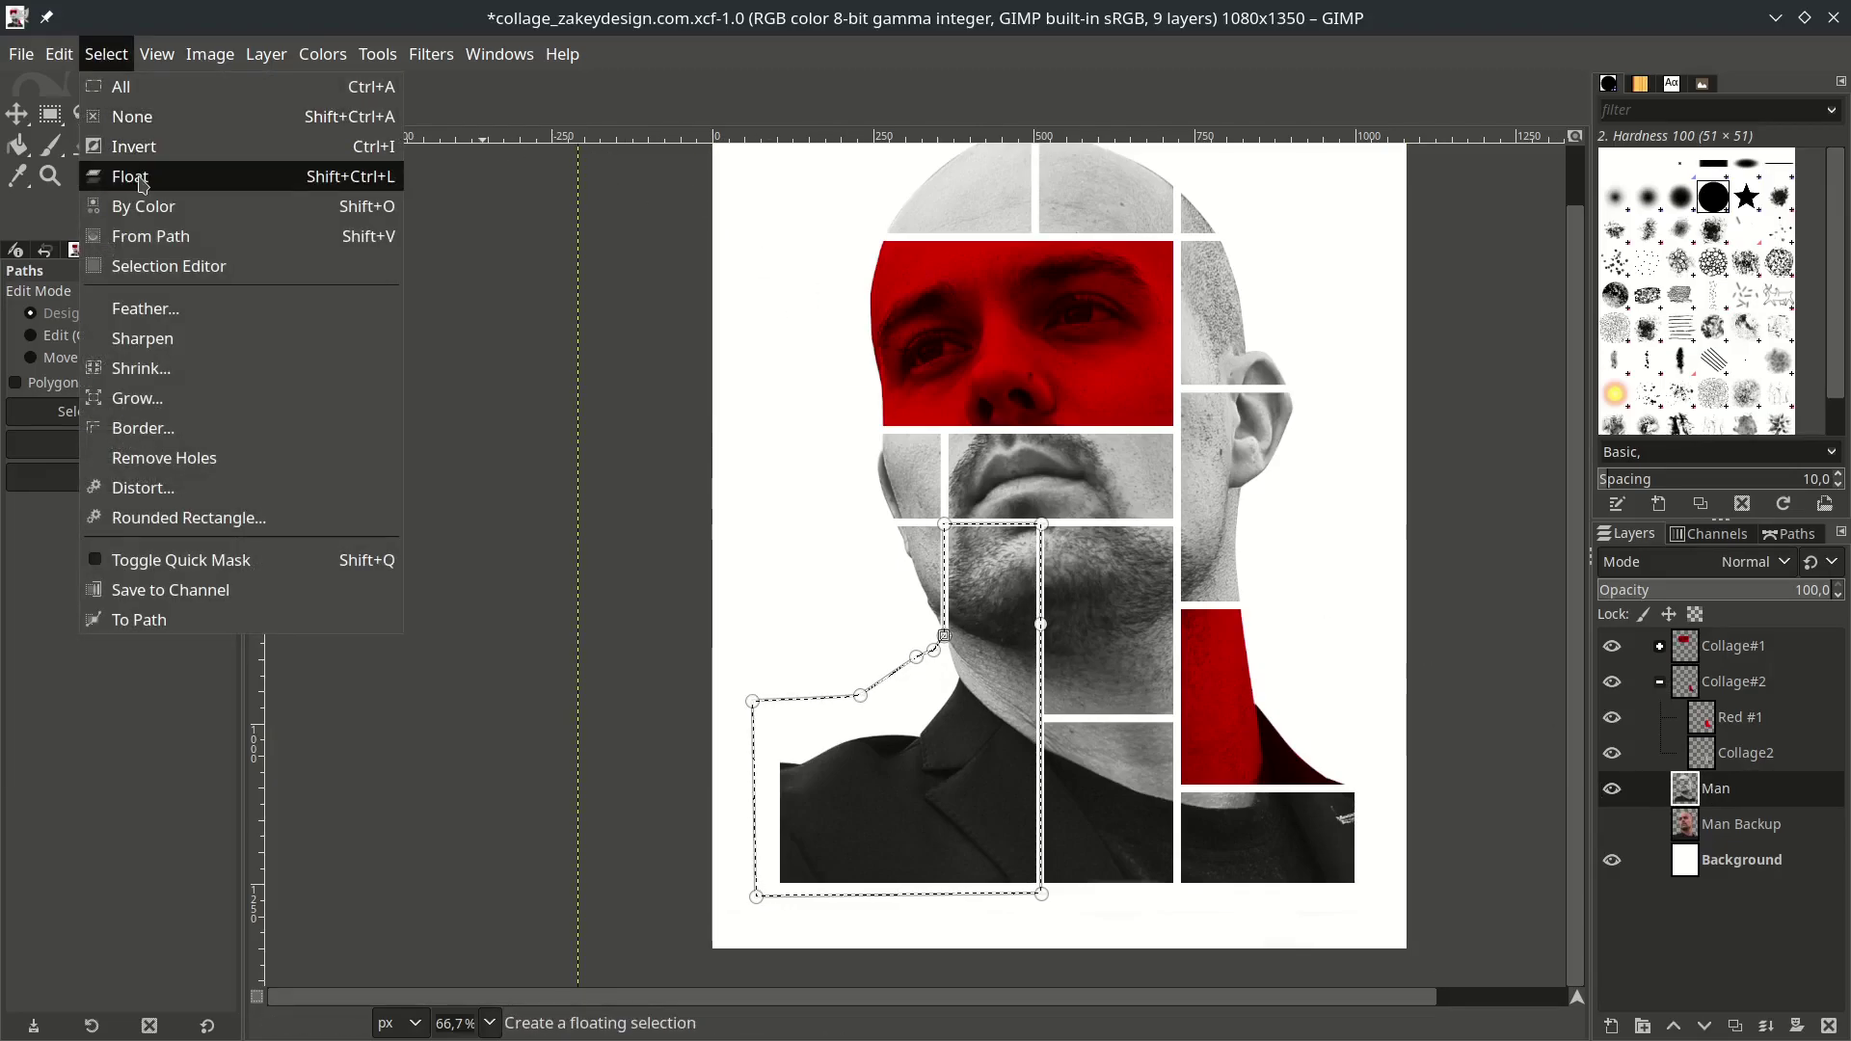
left_click(135, 178)
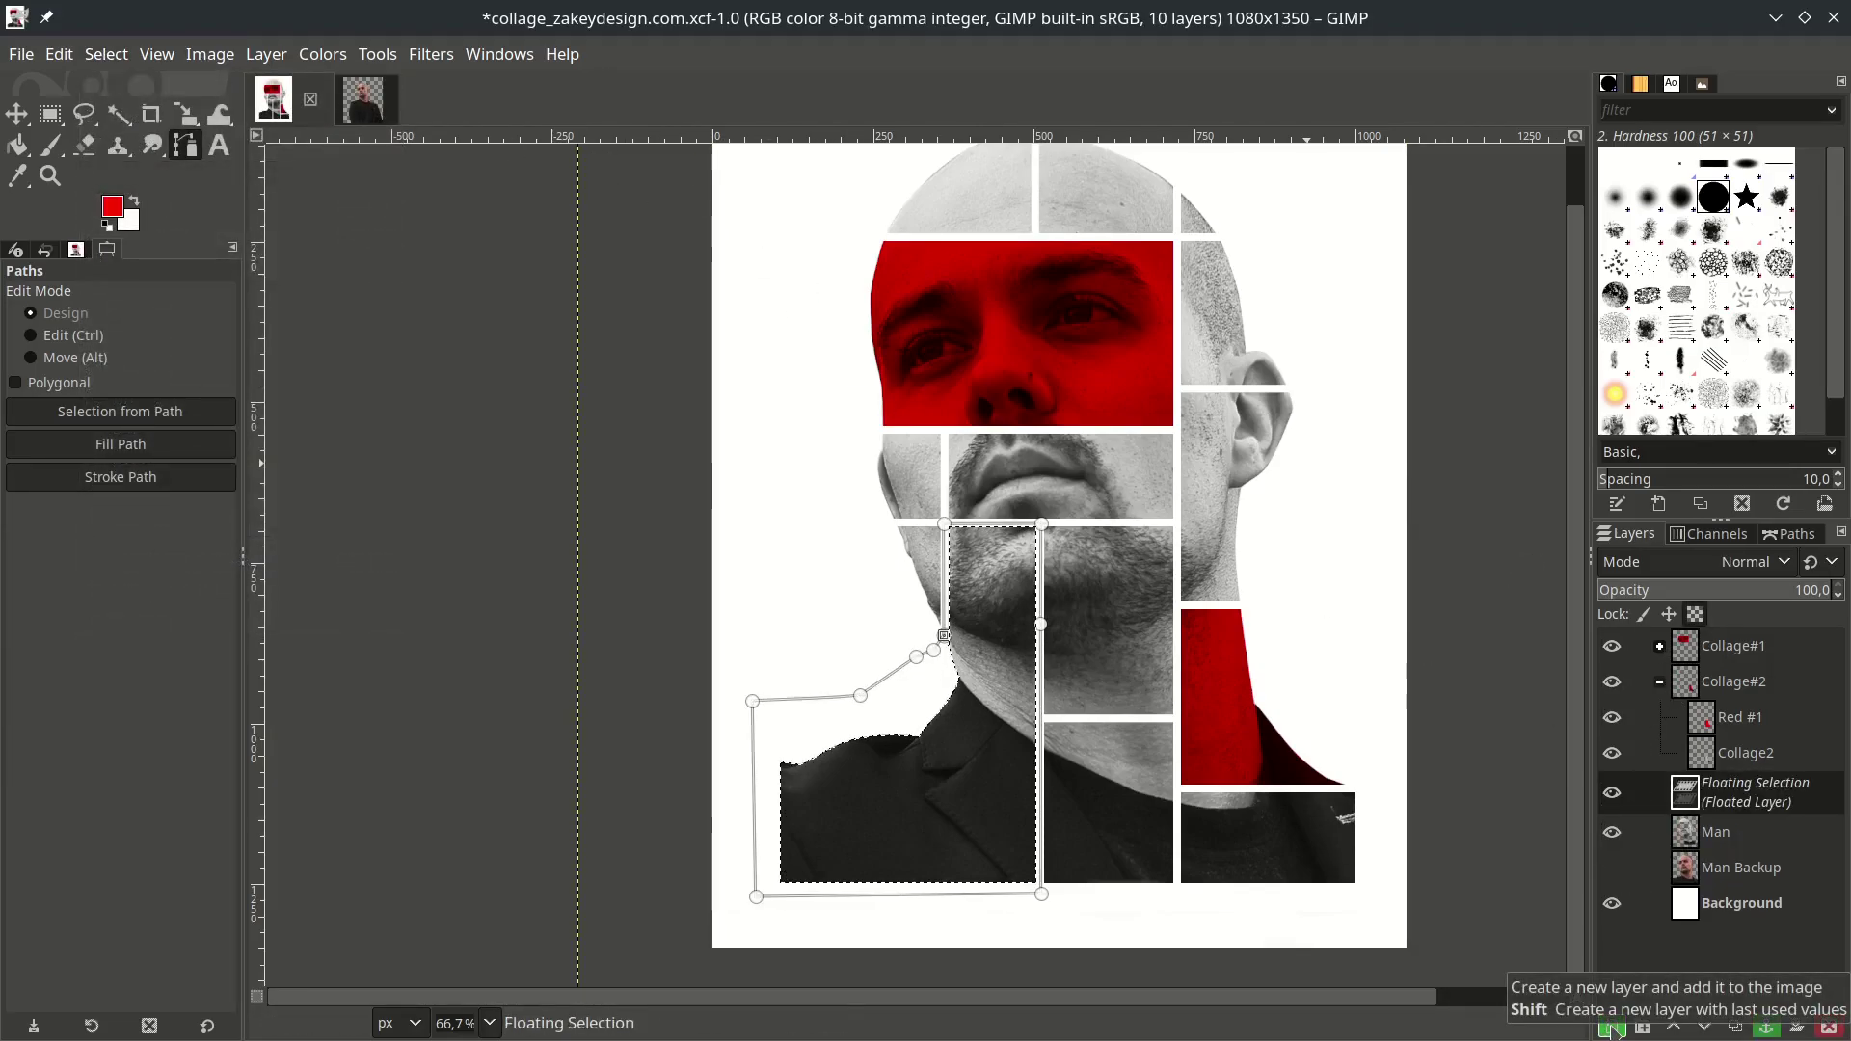
left_click(1613, 1028)
Rename the separated chin-and-jacket layer as Collage3.
double_click(1772, 789)
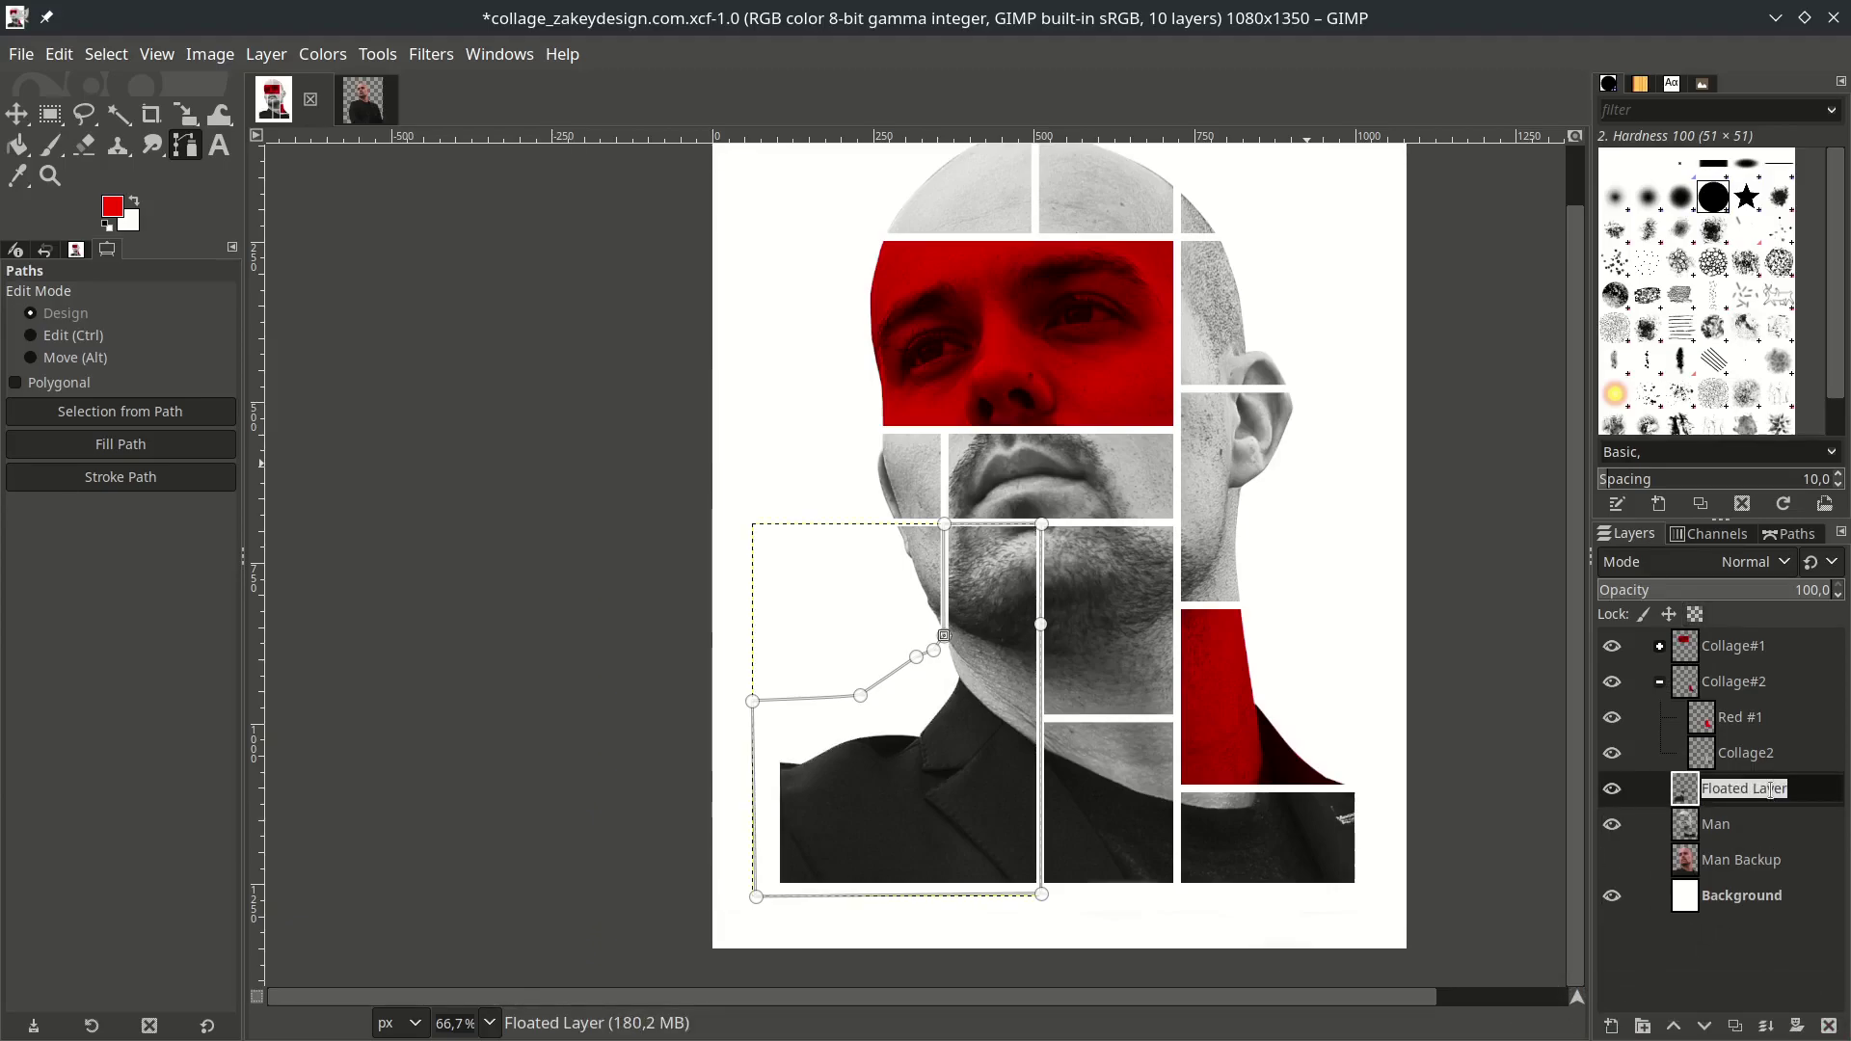
type("Collage3")
key("Return")
Create a layer group named Collage#3 and move the Collage3 layer into it.
left_click(1644, 1026)
double_click(1757, 790)
type("Collage#3")
key("Return")
left_click_drag(1752, 823, 1700, 800)
Add a new layer above Collage3 inside the Collage#3 group and load Collage3's opaque area as a selection.
left_click(1612, 1027)
left_click(1711, 1013)
right_click(1773, 857)
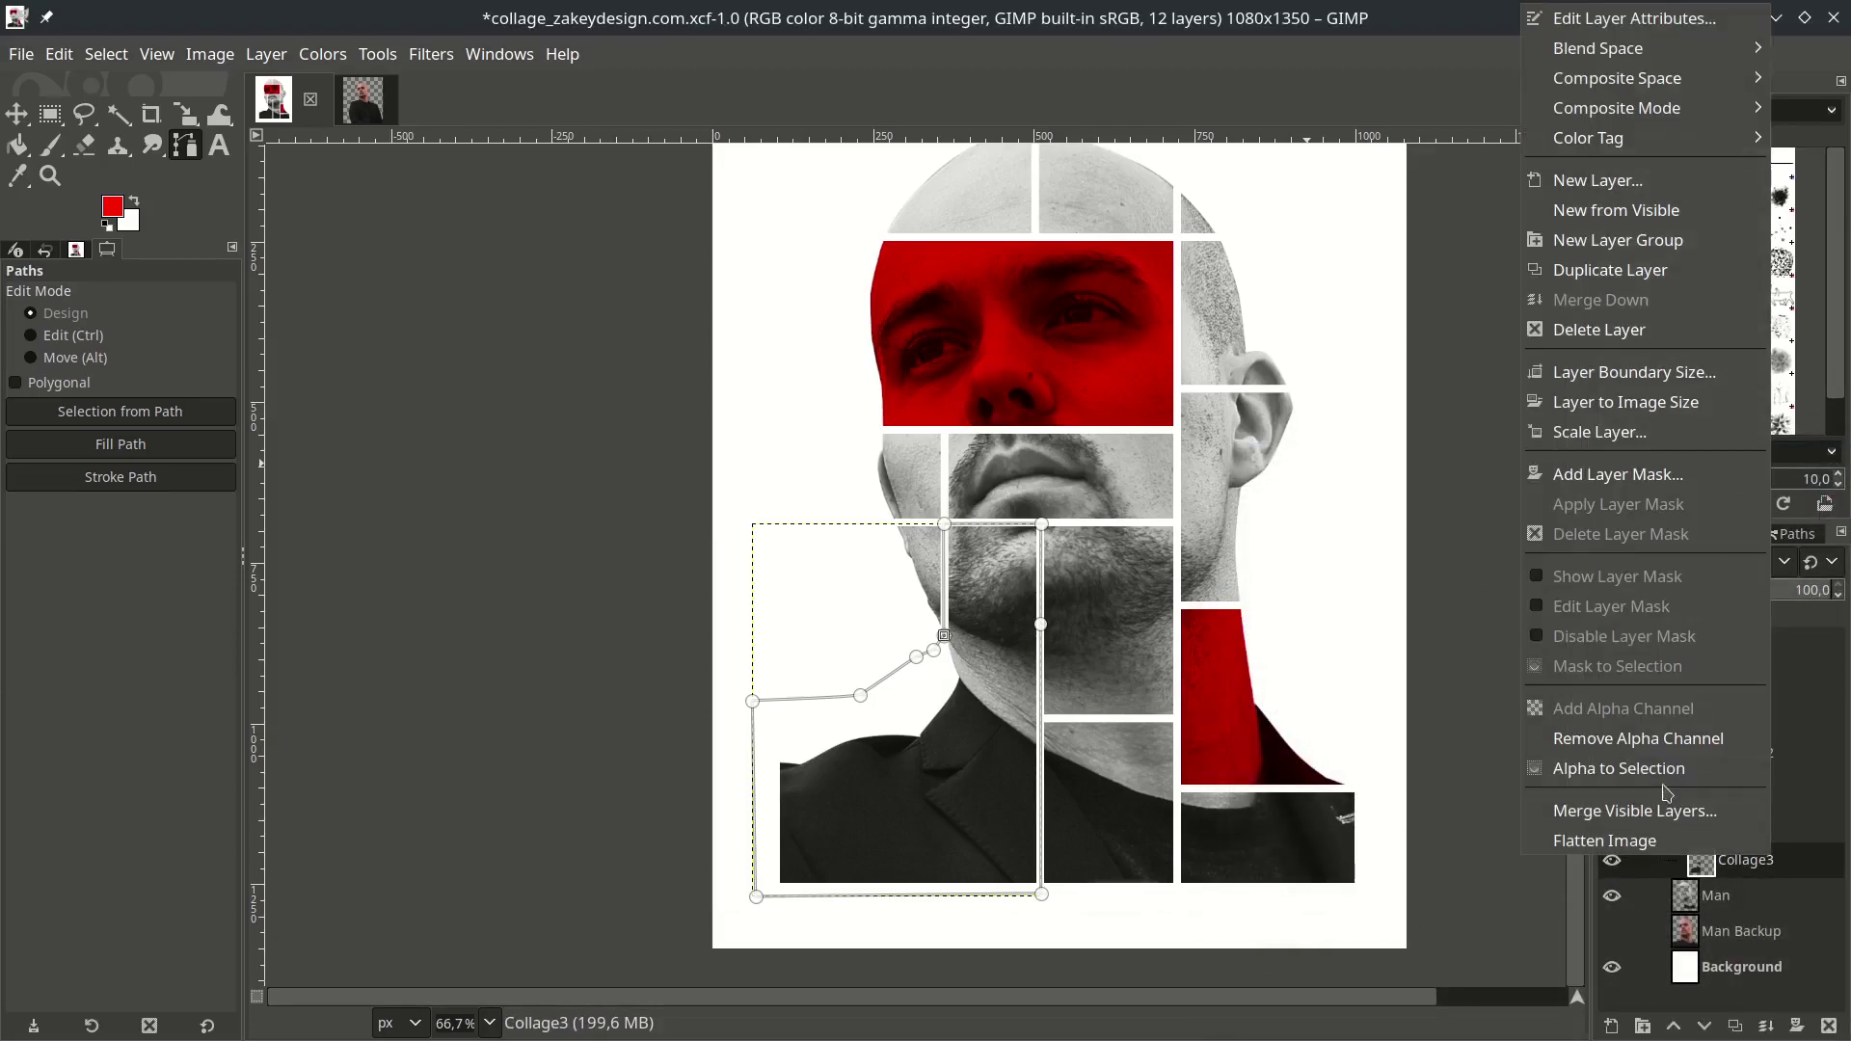
left_click(1660, 771)
Fill the selected chin-and-jacket shape on the Red #2 layer with the red foreground color and clear the selection.
left_click(1742, 826)
left_click(59, 58)
left_click(125, 465)
key("ctrl+shift+a")
left_click(17, 114)
Change the Red #2 layer's blending mode so the chin and jacket show through the red, and save the file.
left_click(1763, 565)
scroll(1726, 829, "down", 4)
left_click(1697, 918)
left_click(1736, 967)
key("ctrl+s")
key("minus")
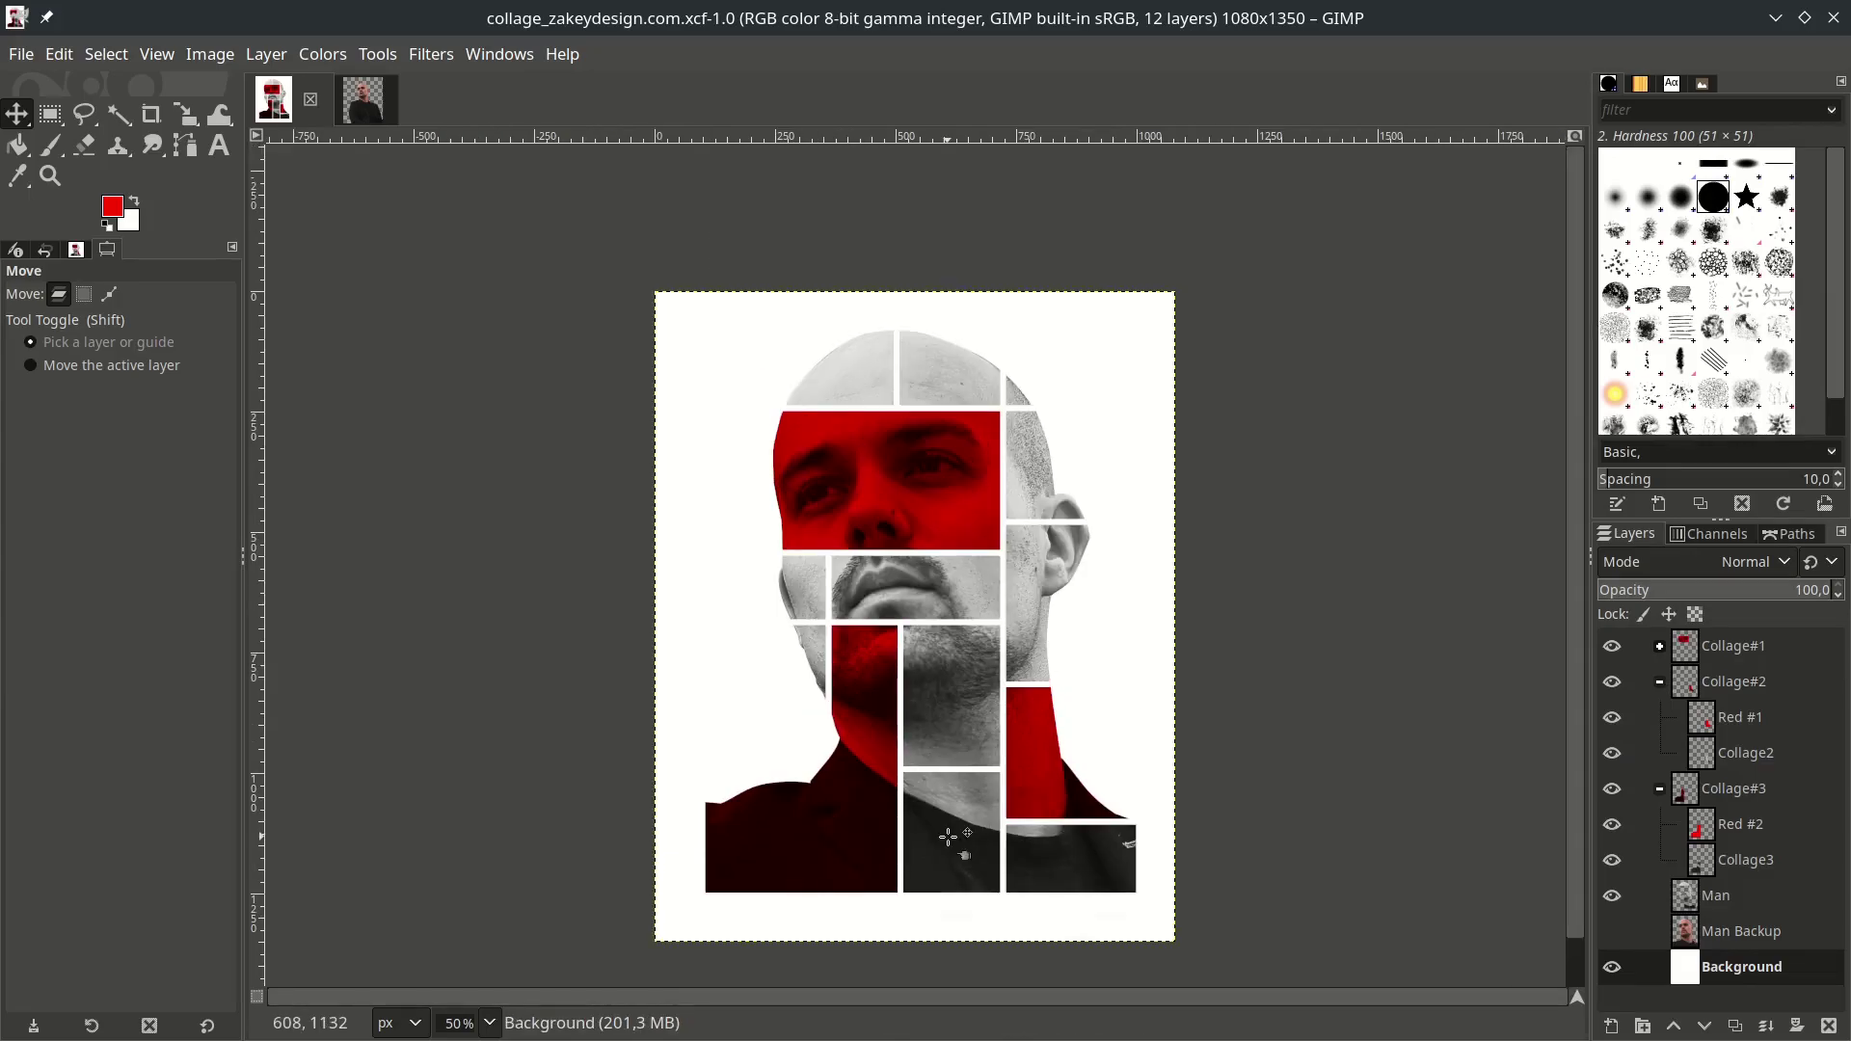
left_click(18, 115)
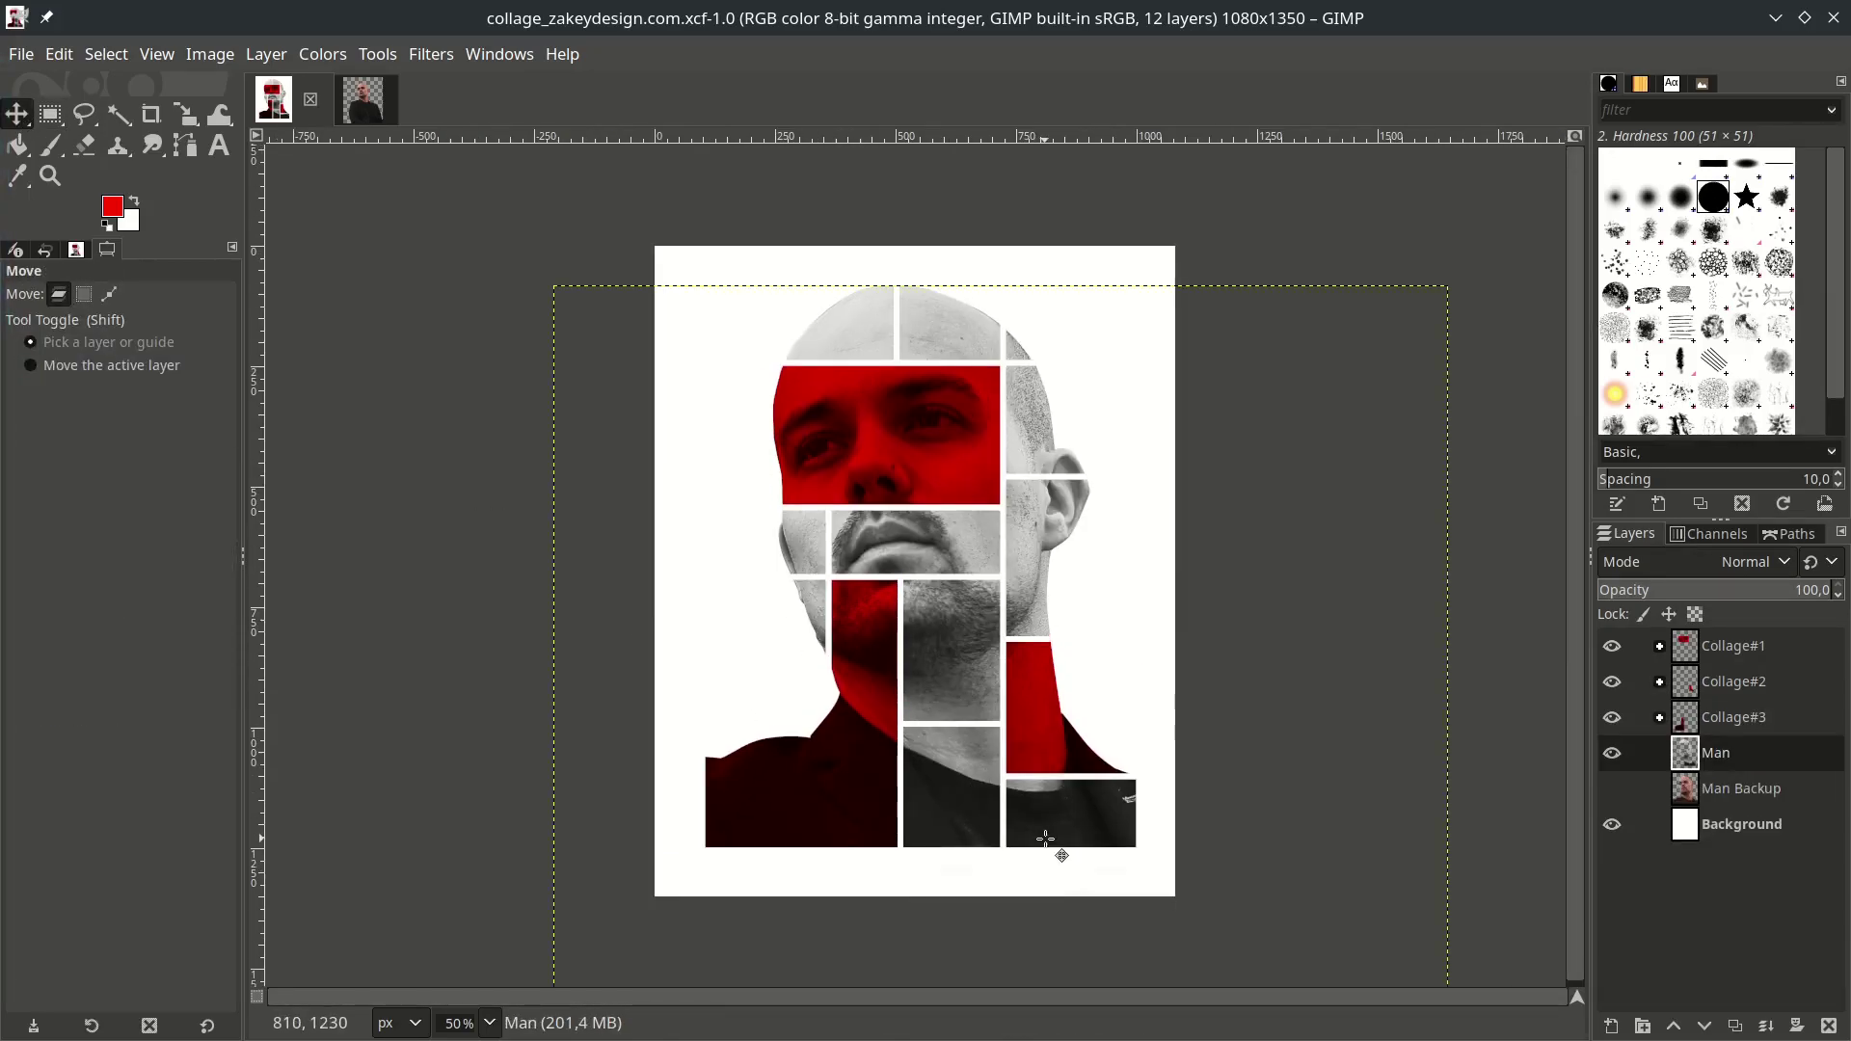
Draw a rectangular selection about 219 × 287 px around the neck-and-collar panel below the chin on the Man layer.
left_click(62, 121)
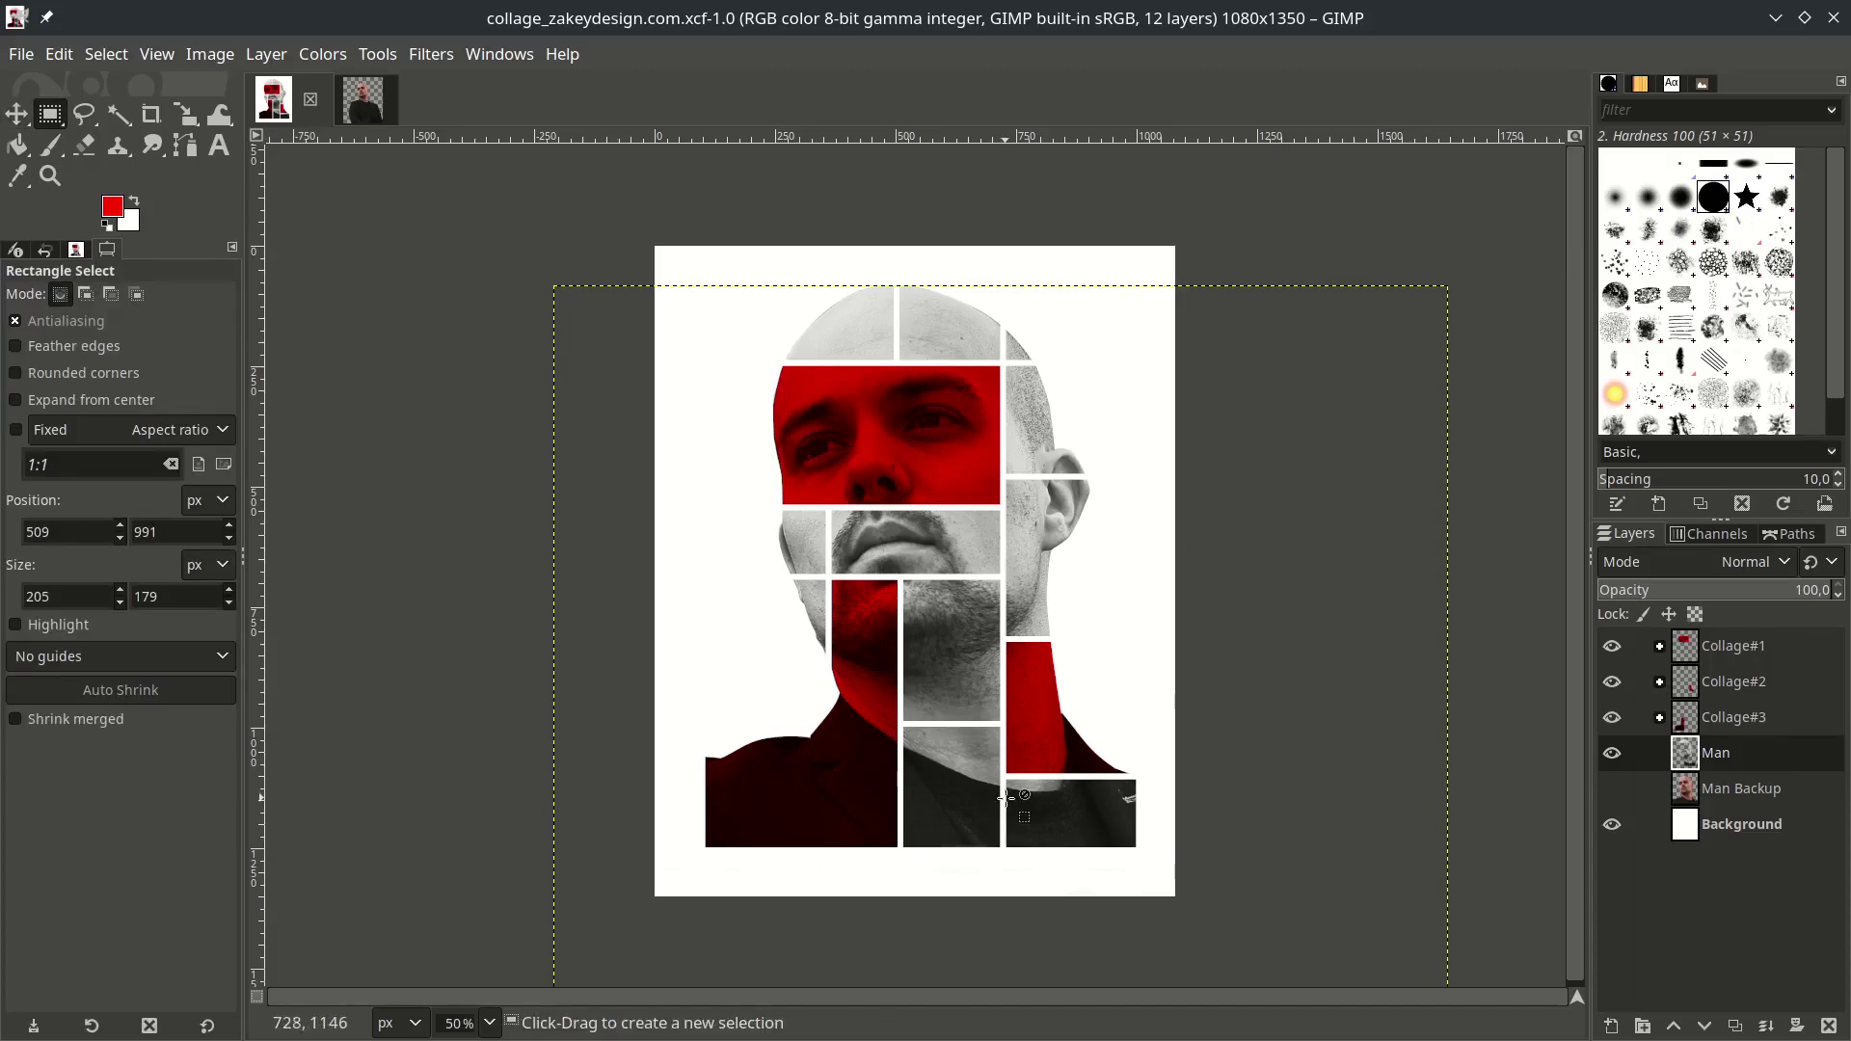
scroll(692, 568, "up", 3)
mouse_move(670, 547)
left_mouse_down()
mouse_move(749, 704)
mouse_move(989, 954)
left_mouse_up()
left_click_drag(986, 545, 982, 548)
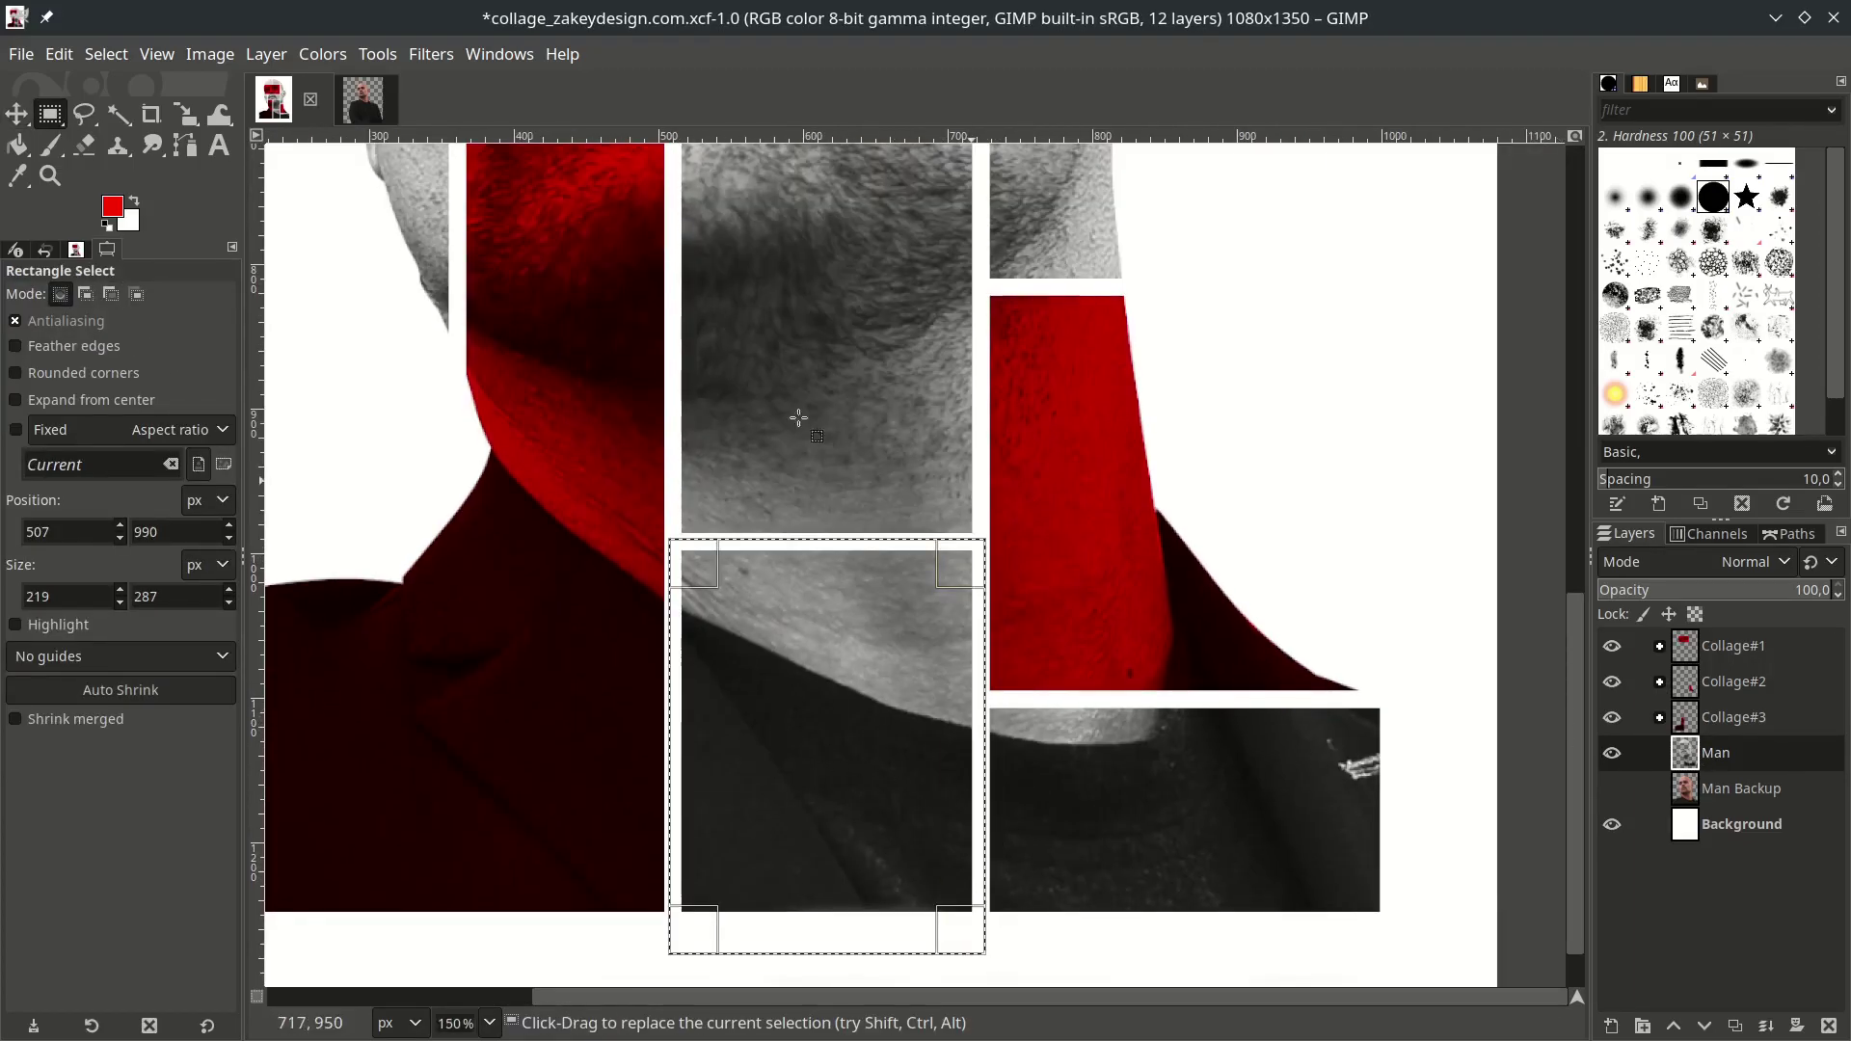
Float the selected neck-and-collar panel off the Man layer and name the resulting layer Collage4.
left_click(106, 54)
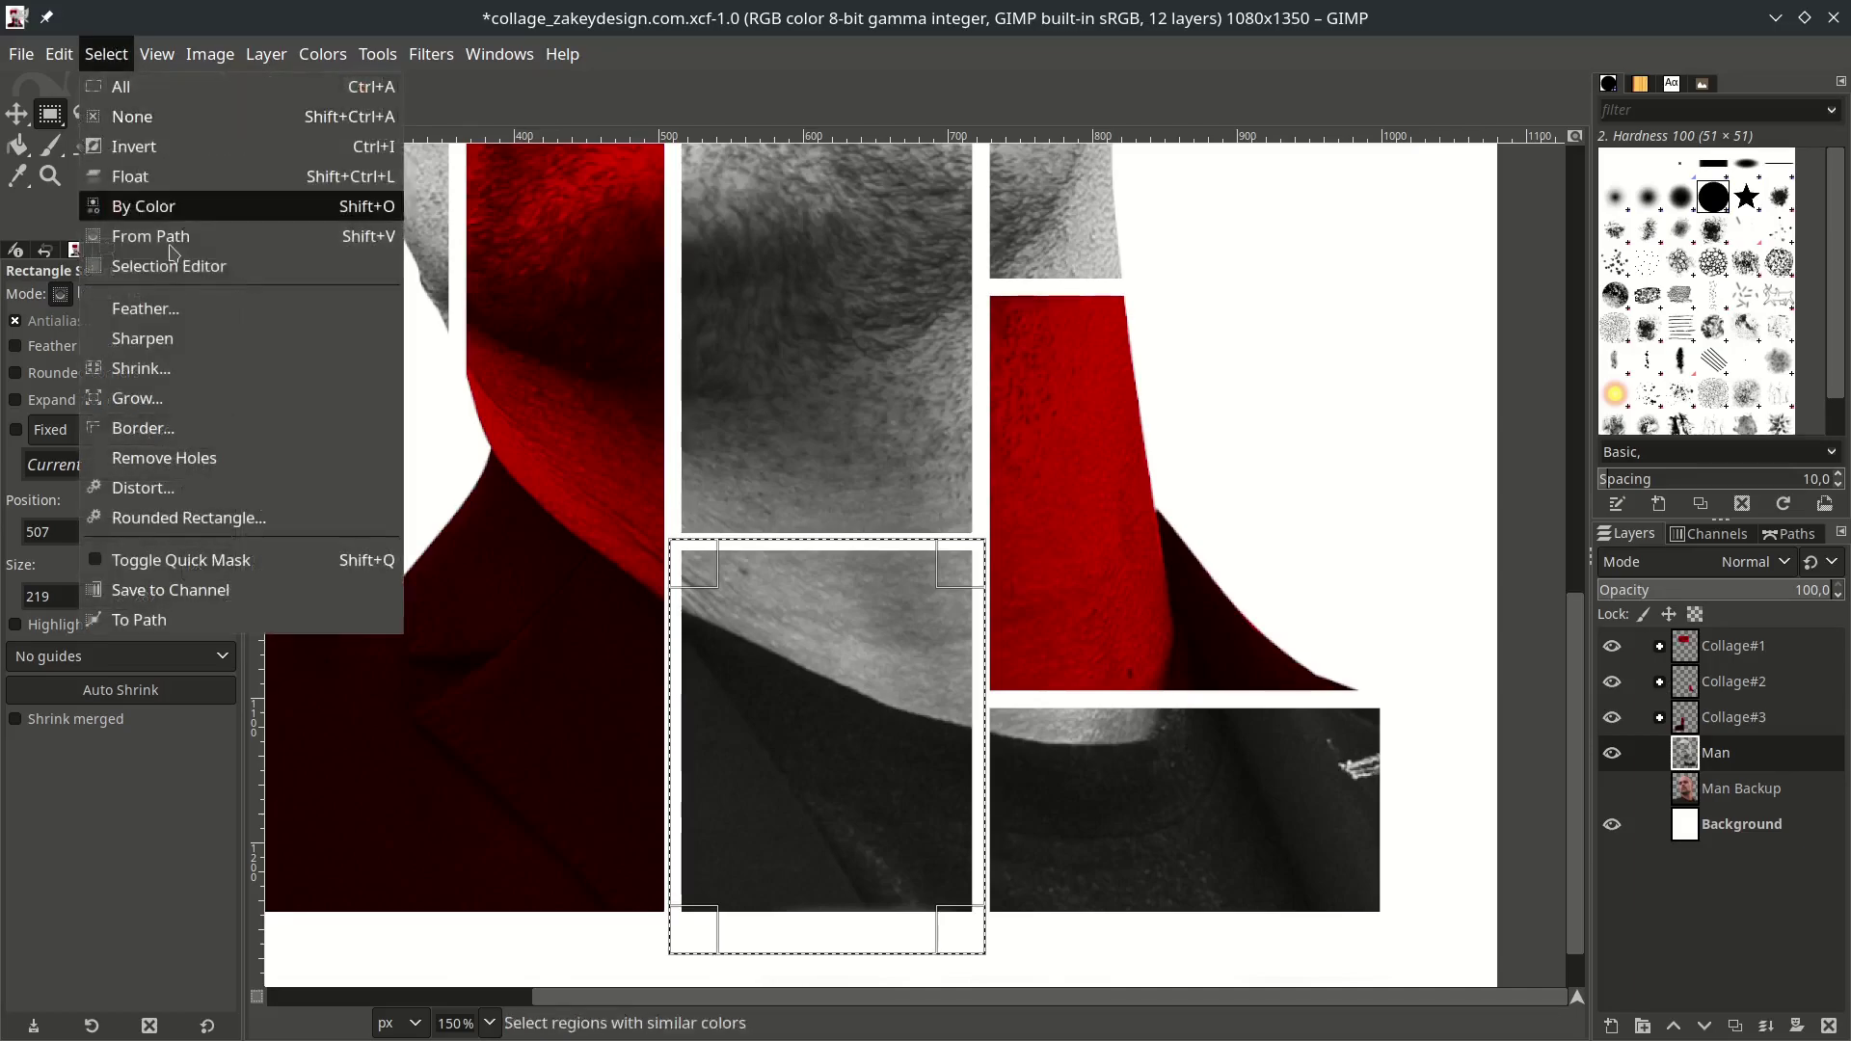
left_click(204, 177)
double_click(1779, 756)
type("Collage4")
key("Return")
Create a layer group named Collage#4 and move the Collage4 layer into it.
left_click(1643, 1025)
double_click(1741, 755)
type("Collage#4")
key("Return")
left_click_drag(1736, 789, 1740, 757)
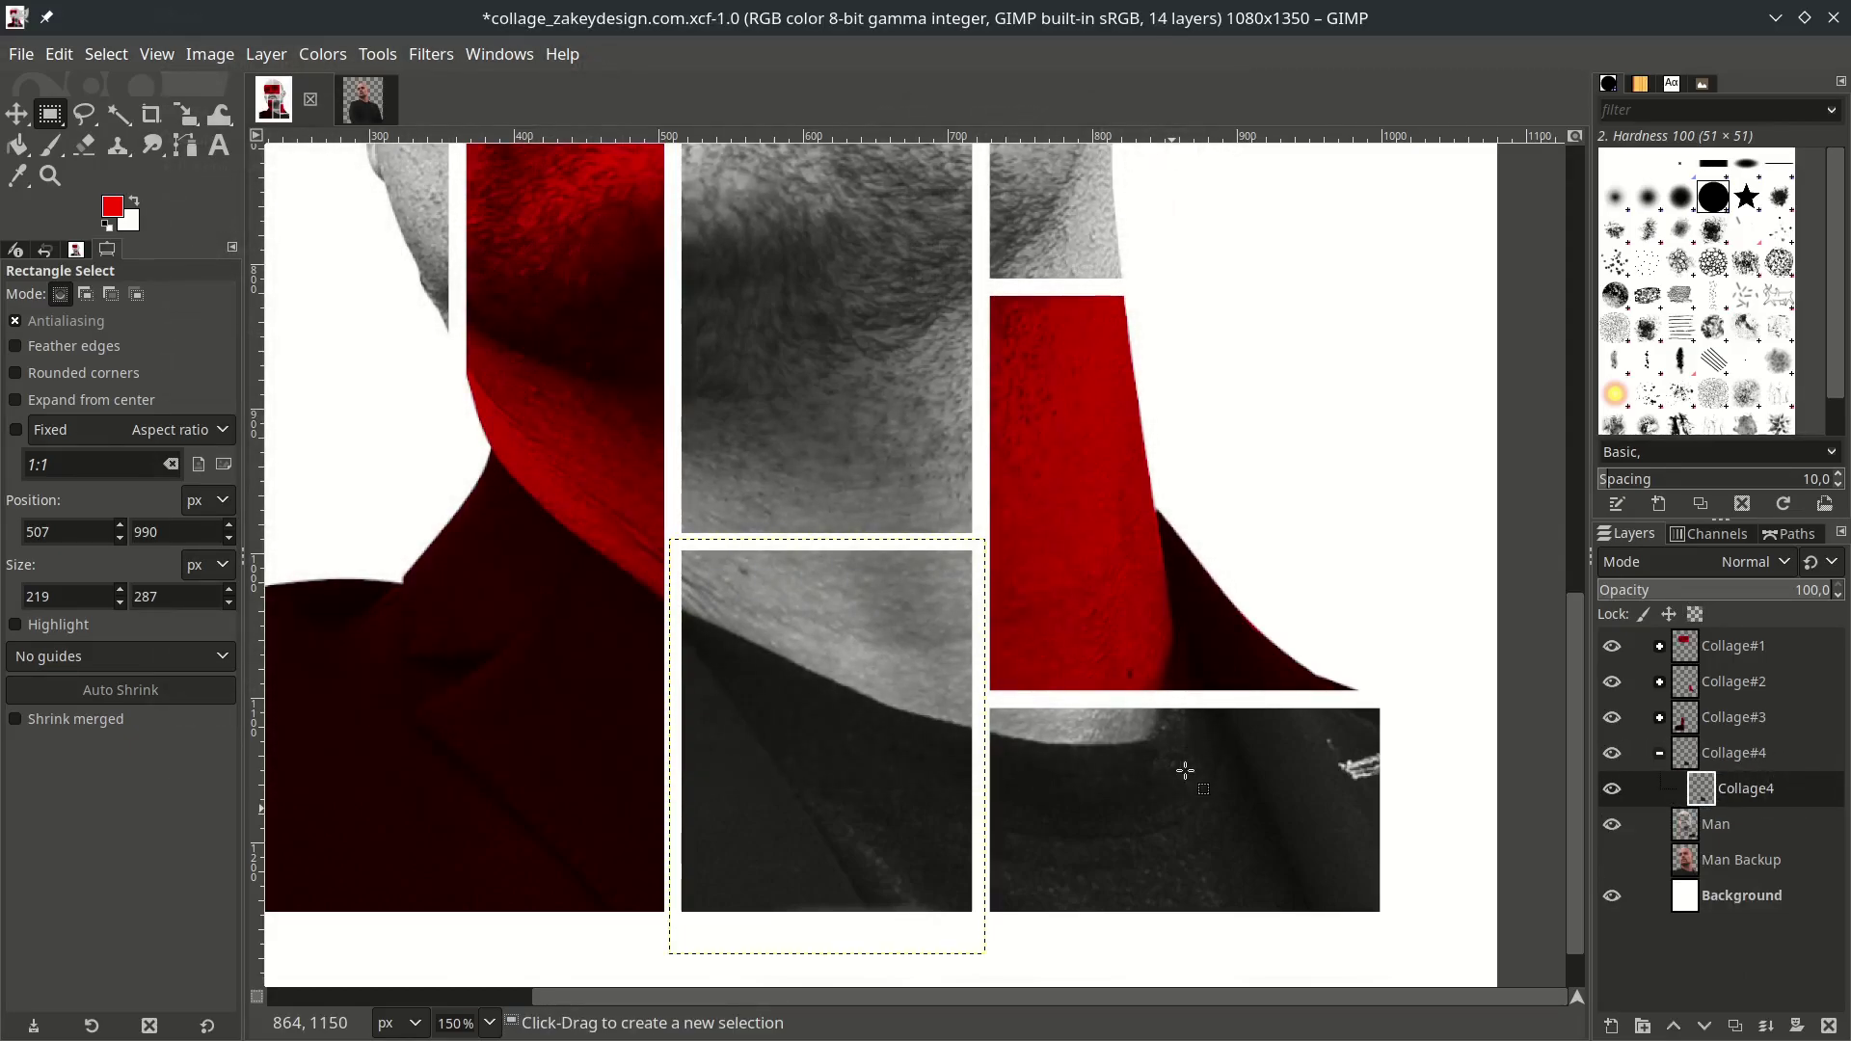
Open the seated-man photo ending in YJFPhzO3k4U-unsplash.jpg as a layer above Collage4, converting it to the built-in sRGB profile.
left_click(21, 54)
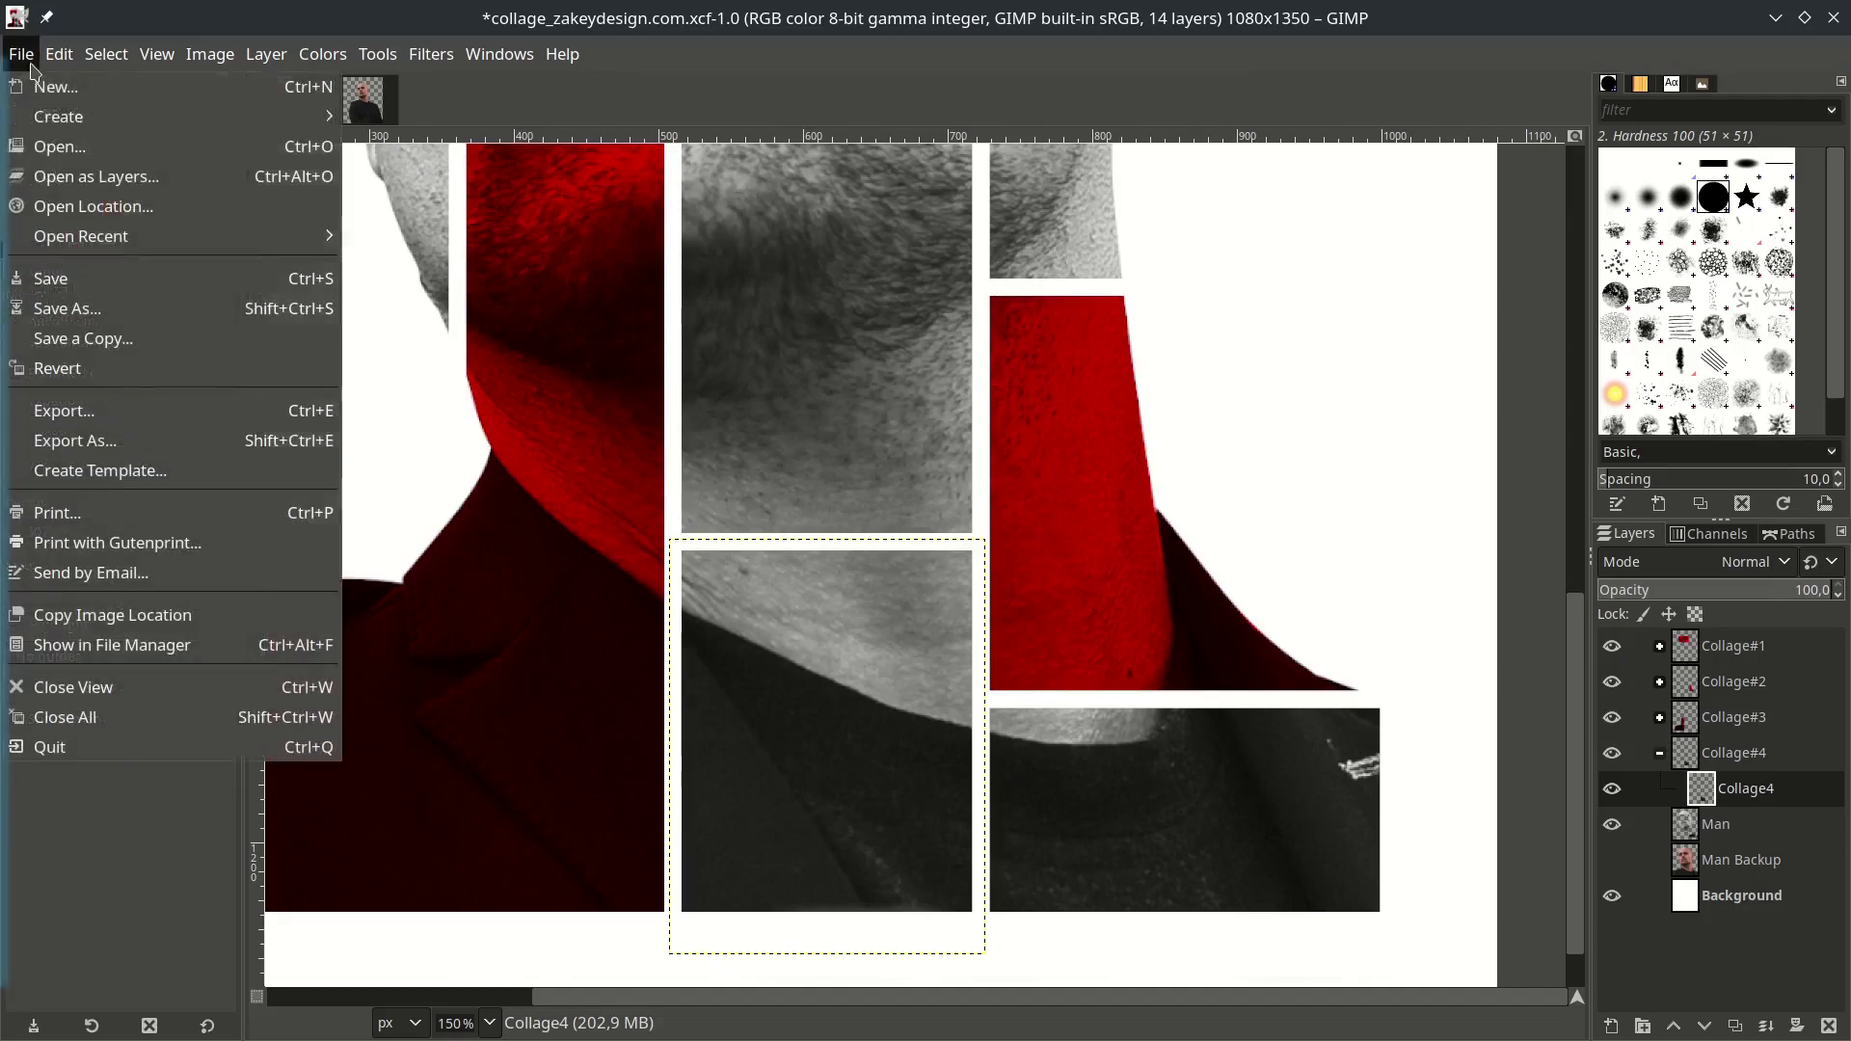
left_click(91, 173)
left_click(577, 279)
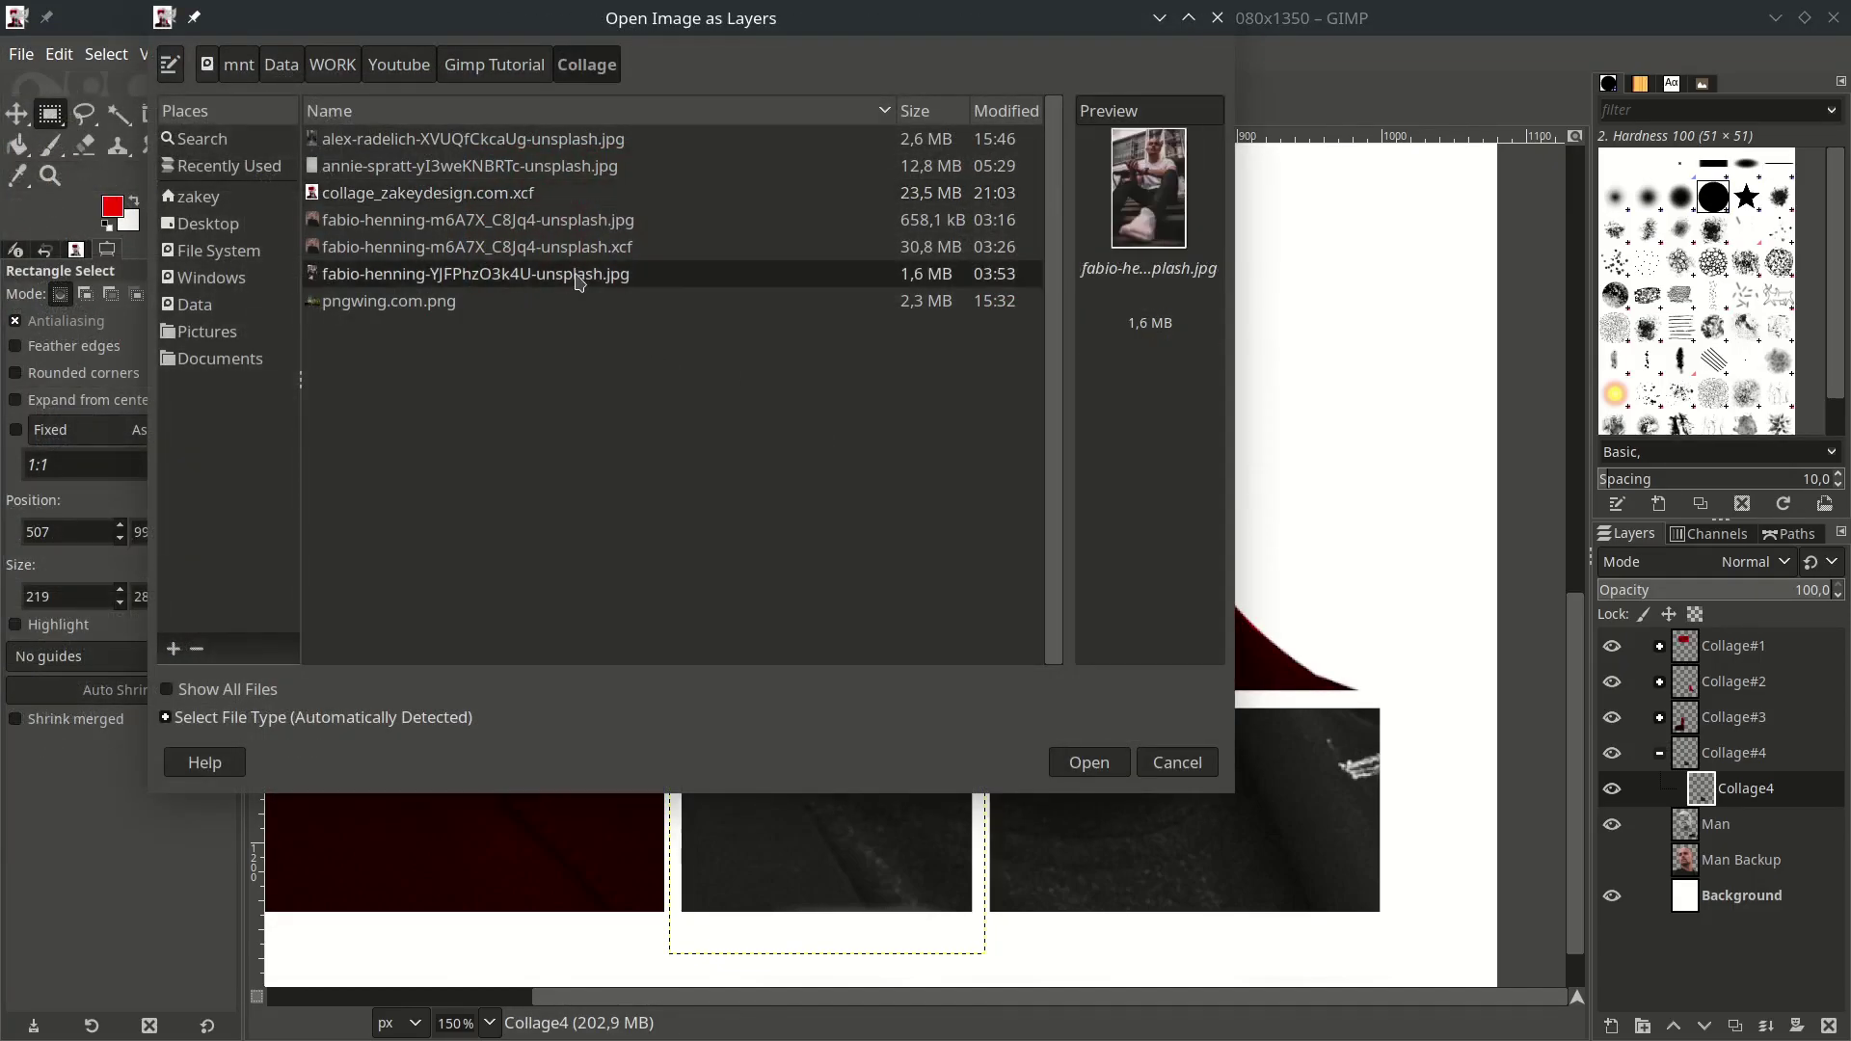
left_click(1124, 762)
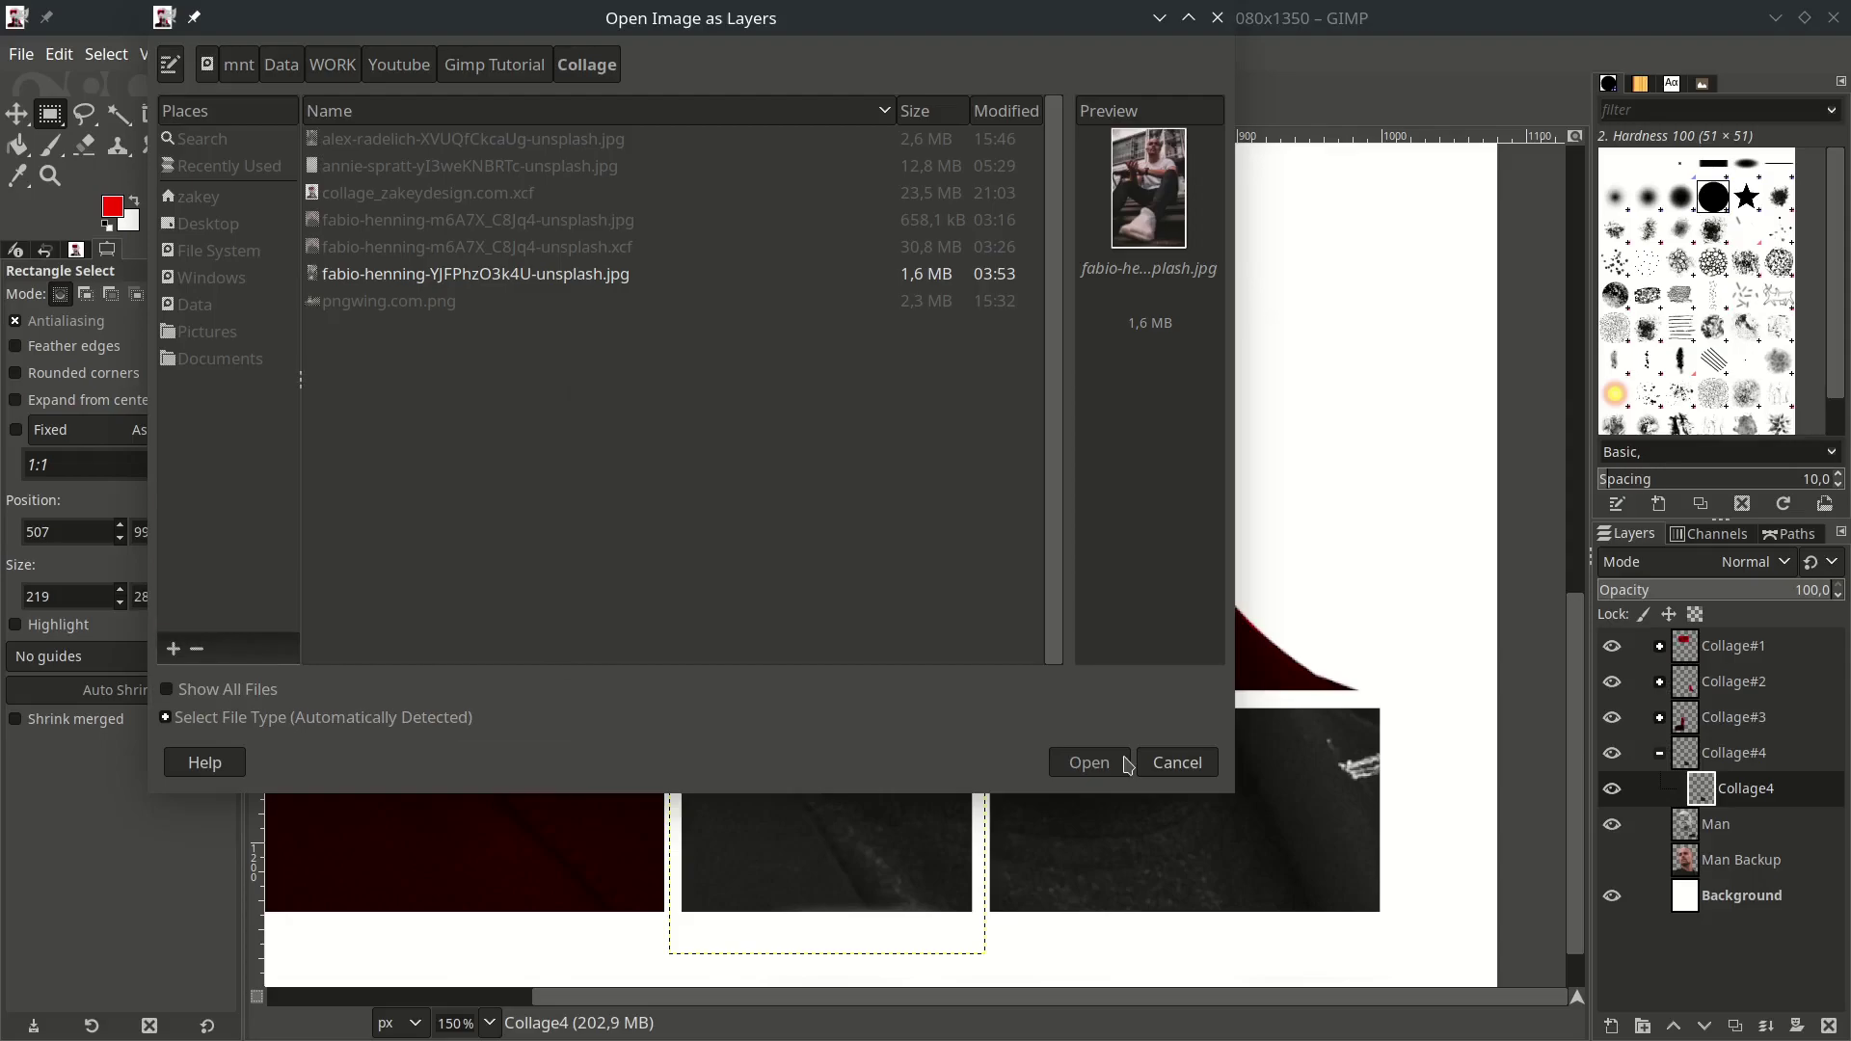
left_click(1169, 690)
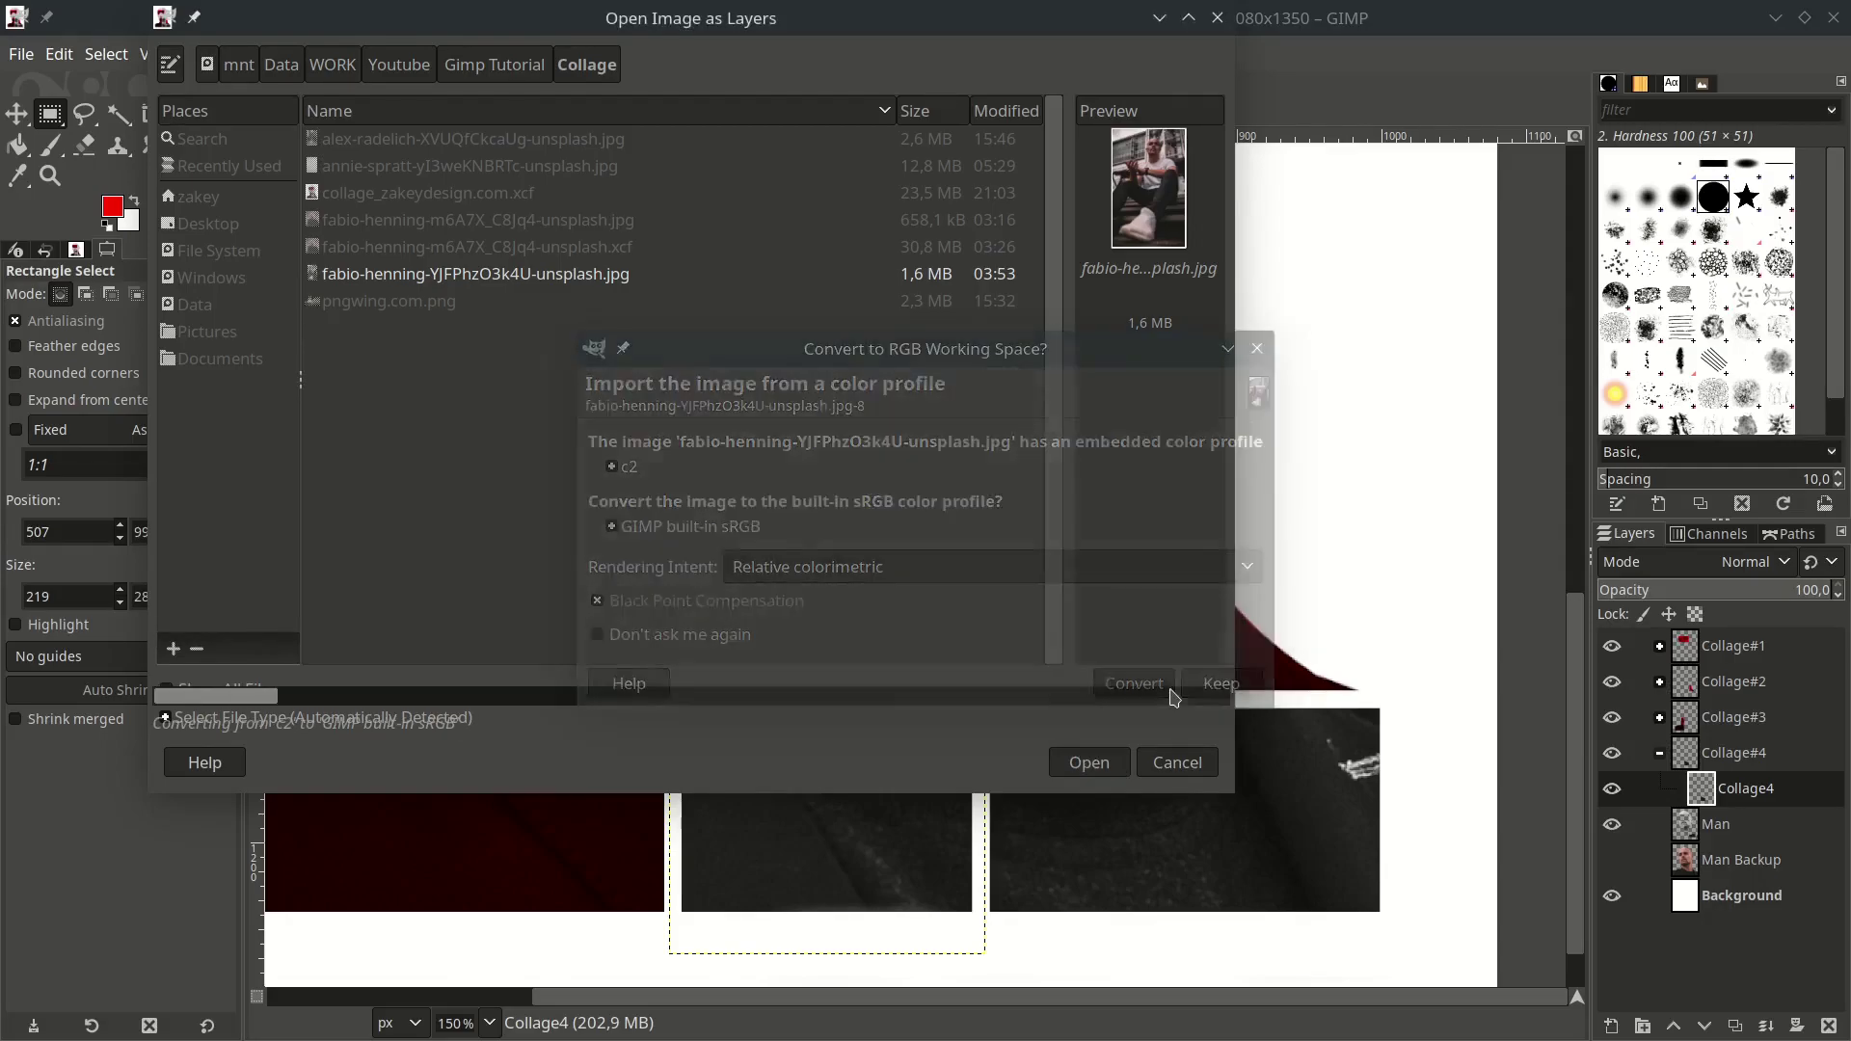
Scale the seated-man photo down to about 238 × 381 px and position it over the Collage4 panel.
scroll(967, 691, "down", 7)
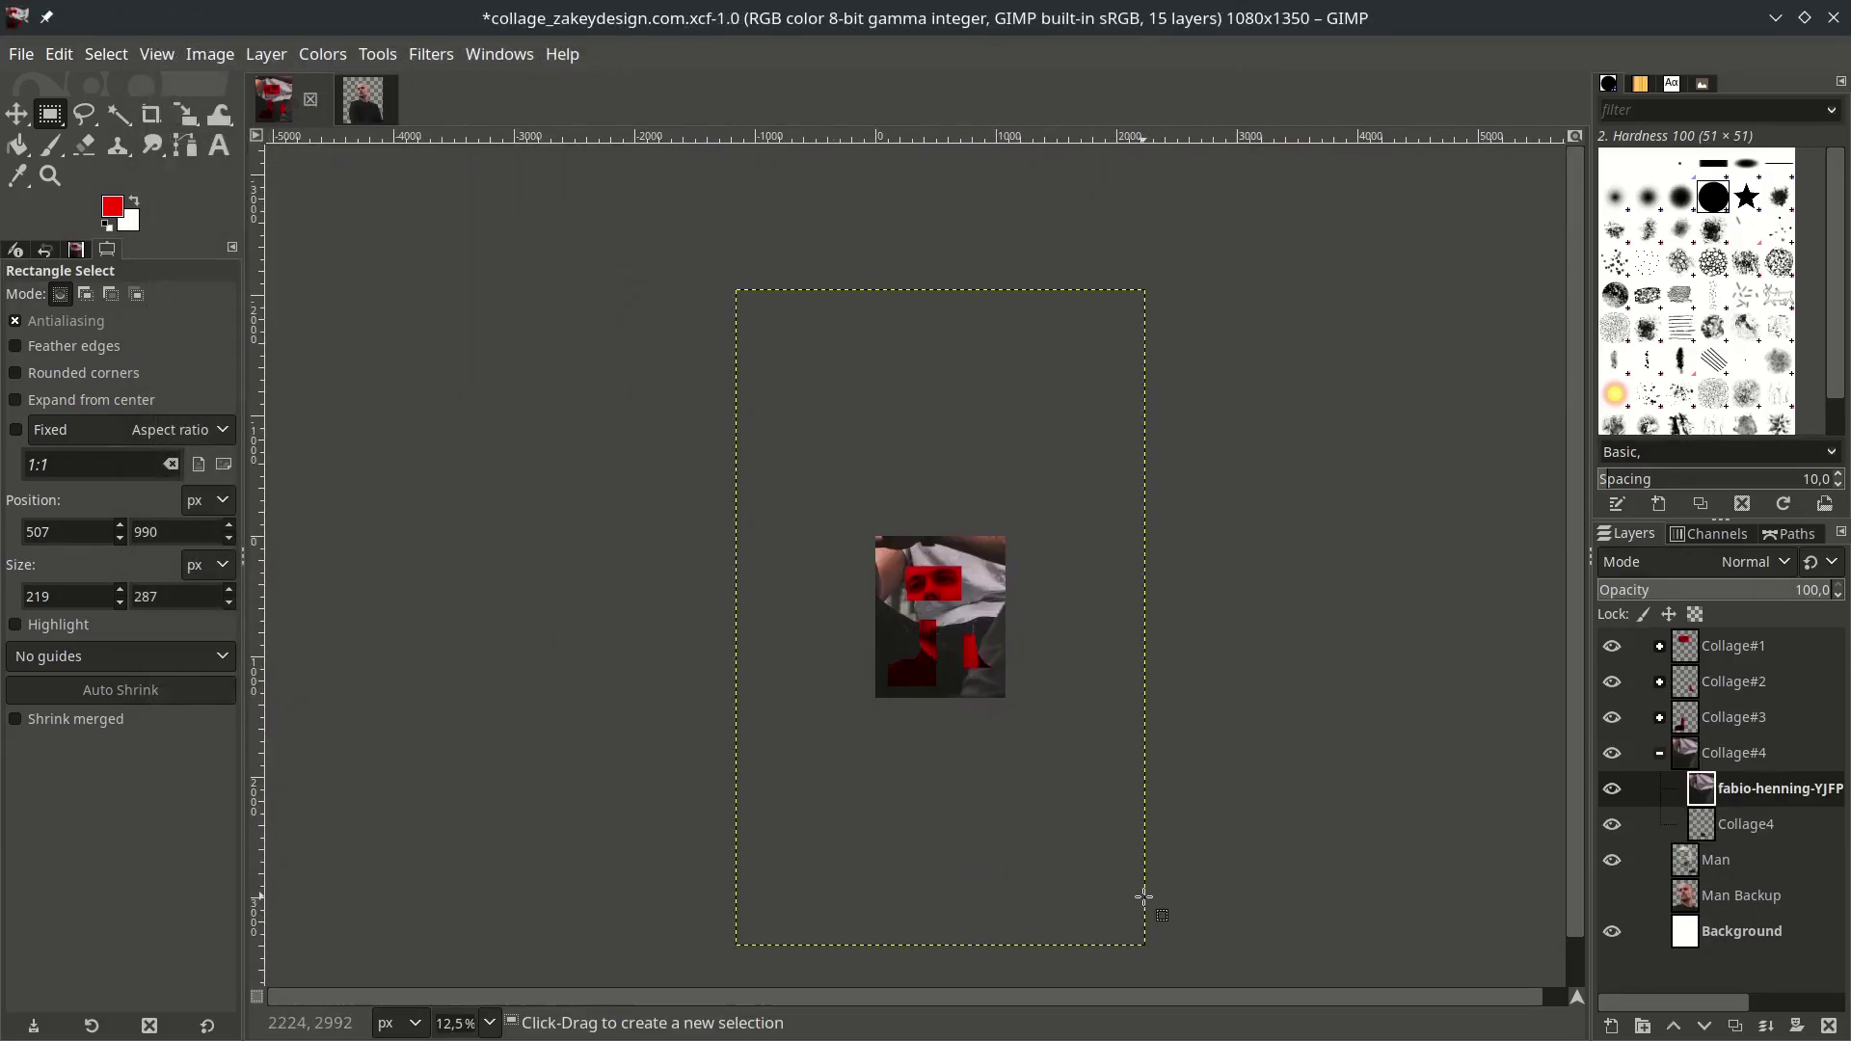
key("shift+s")
left_click(1132, 928)
left_click_drag(1139, 946, 976, 675)
scroll(973, 666, "up", 3)
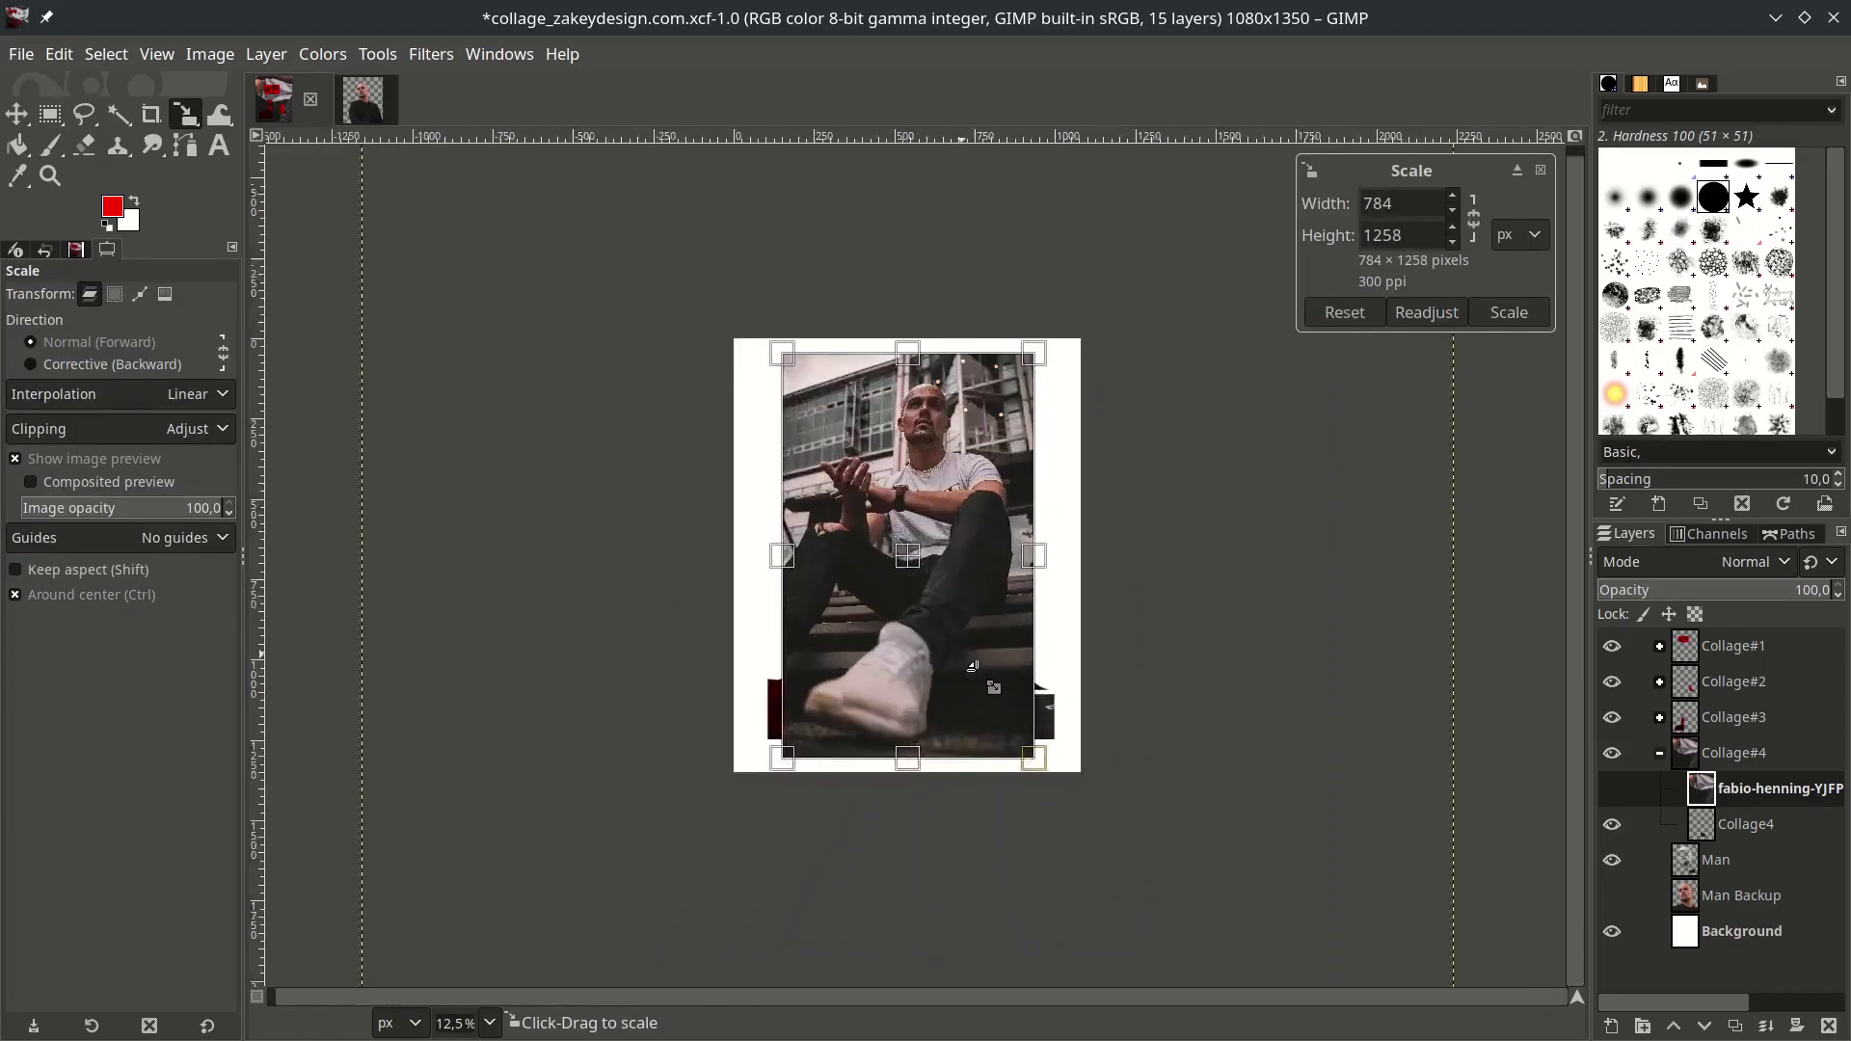
scroll(973, 667, "up", 2)
left_click_drag(1137, 867, 942, 606)
left_click_drag(845, 447, 923, 815)
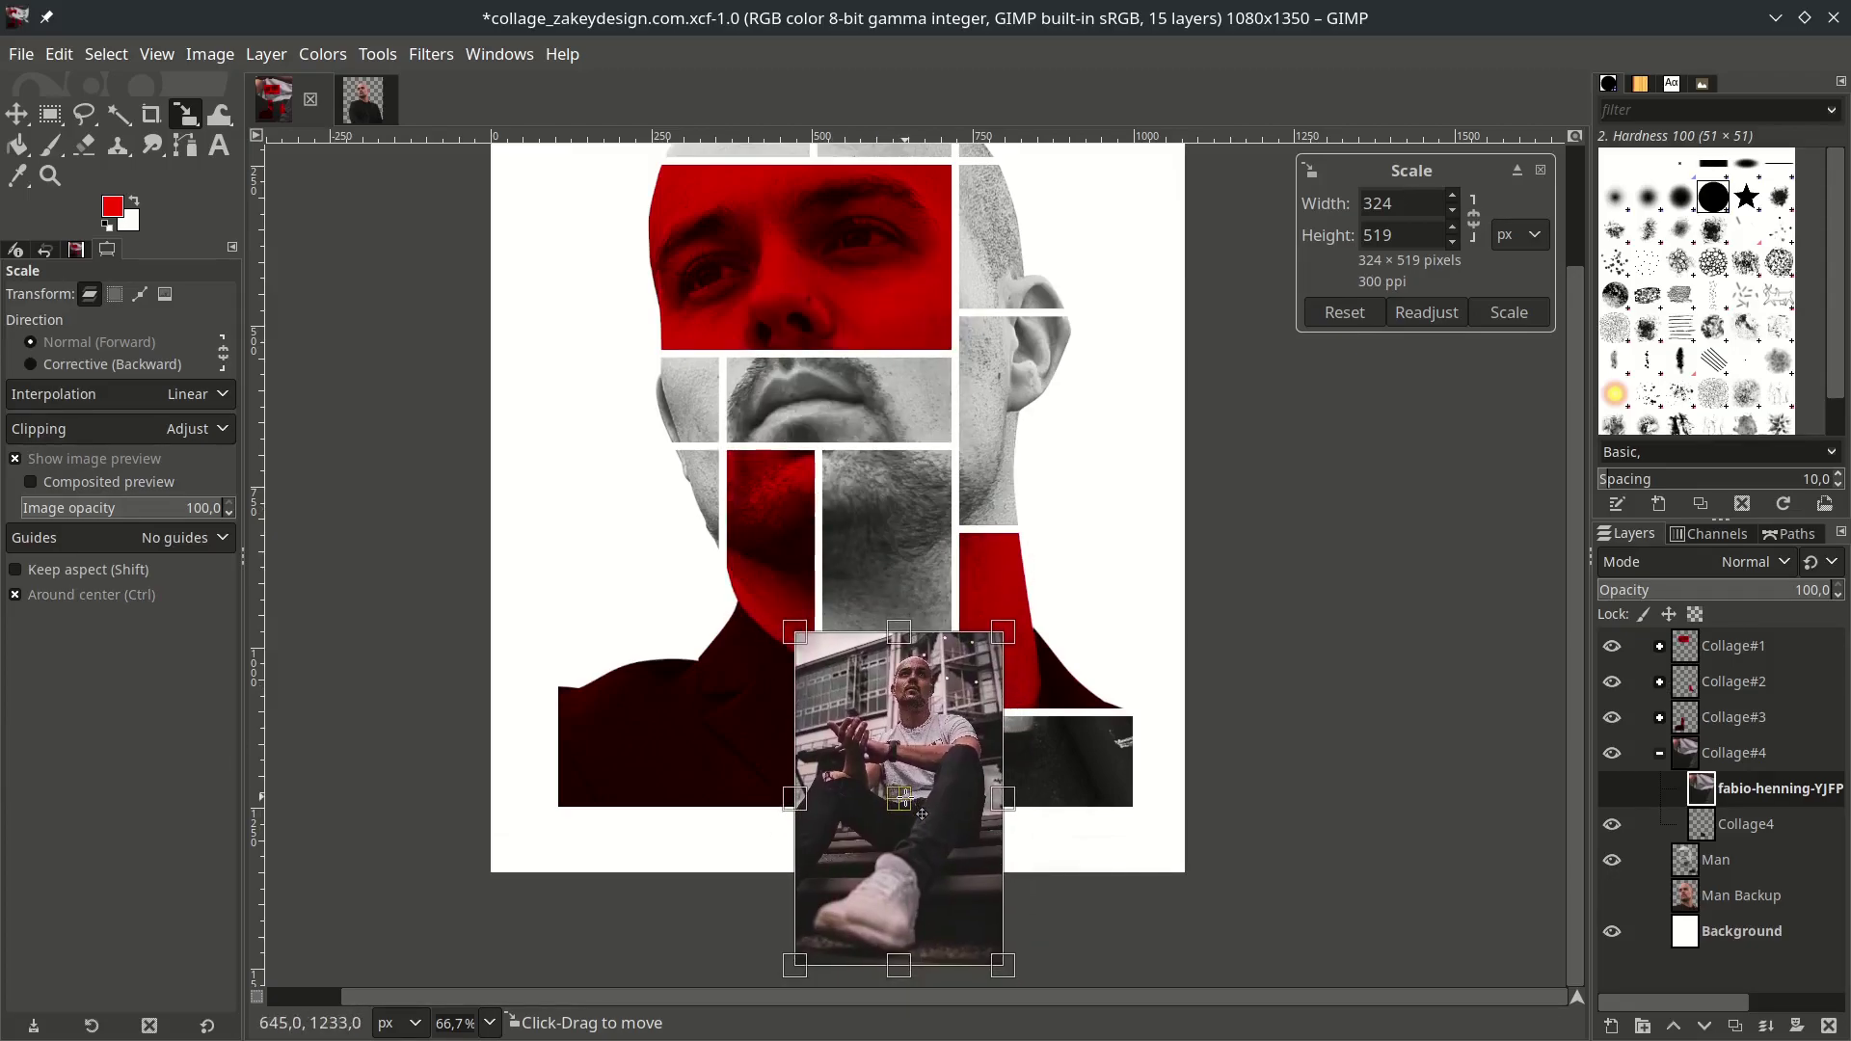
scroll(923, 815, "up", 2)
left_click_drag(1119, 426, 1061, 527)
left_click_drag(890, 802, 858, 709)
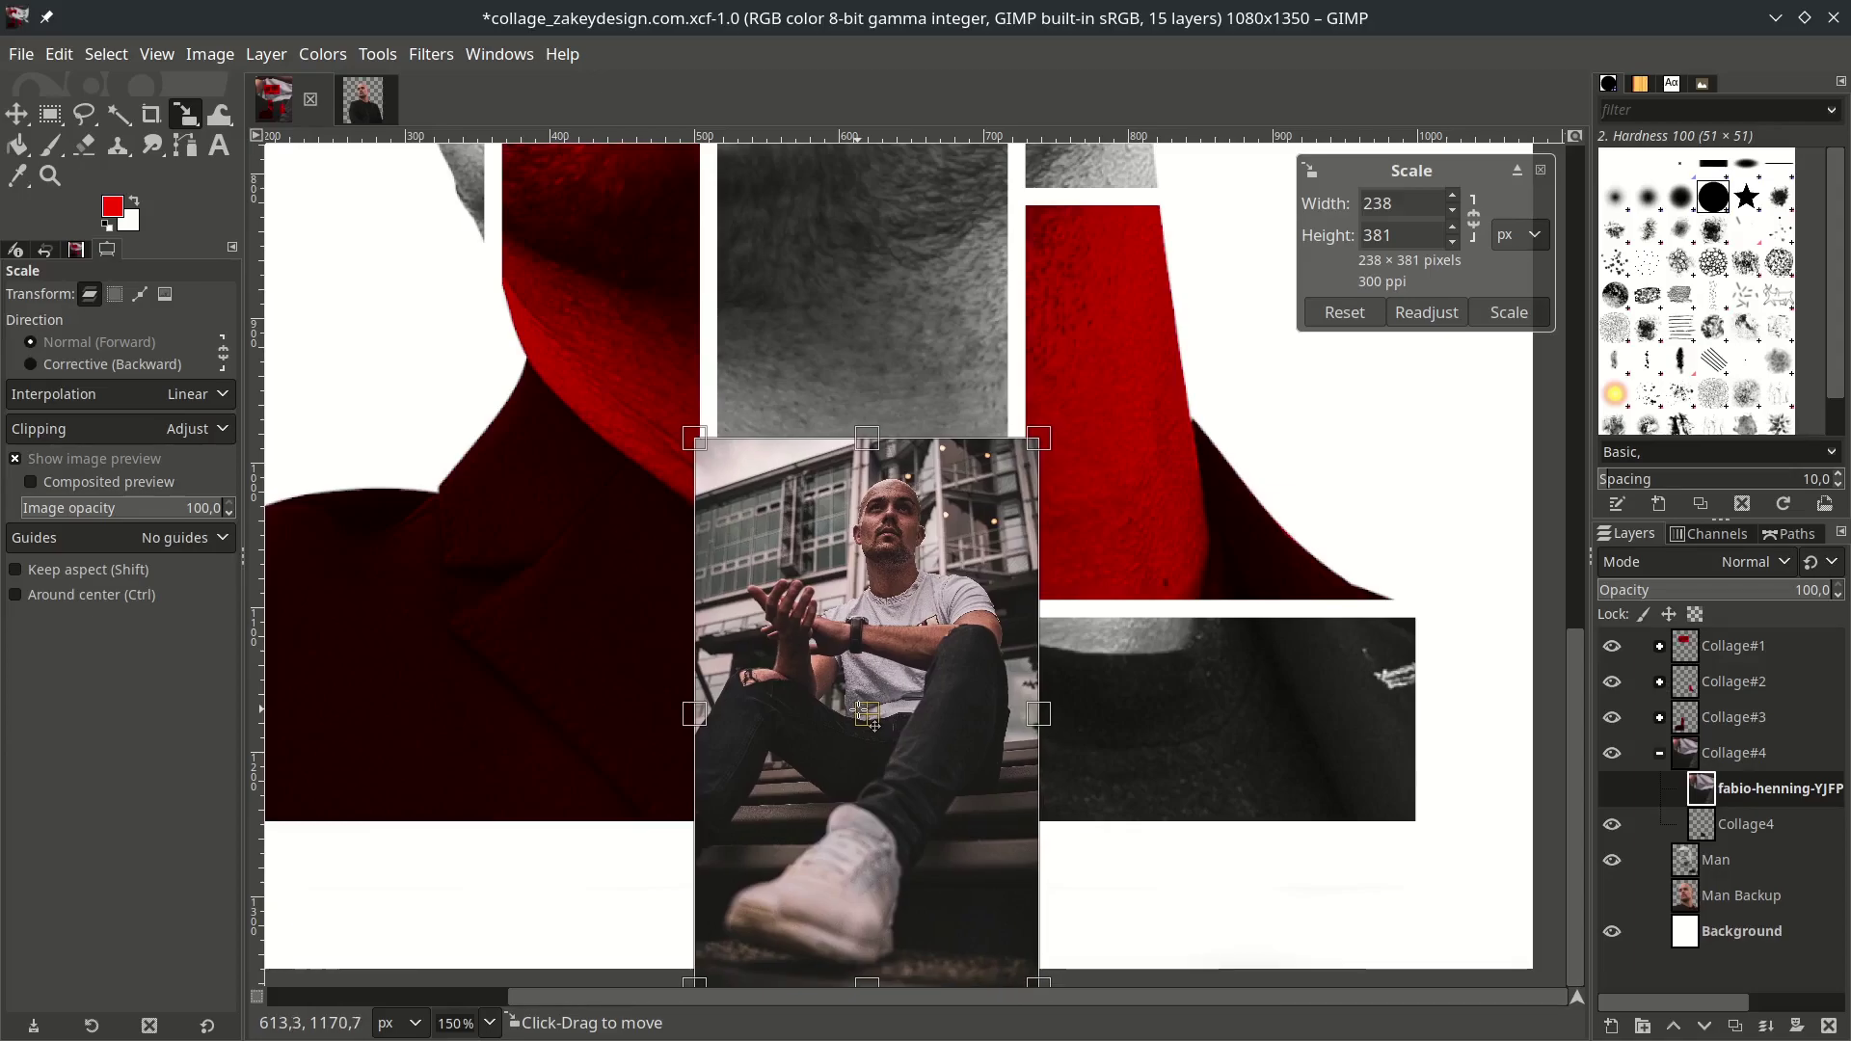
key("Return")
Load Collage4's opaque area as a selection and add a layer mask from that selection to the seated-man photo.
key("Page_Down")
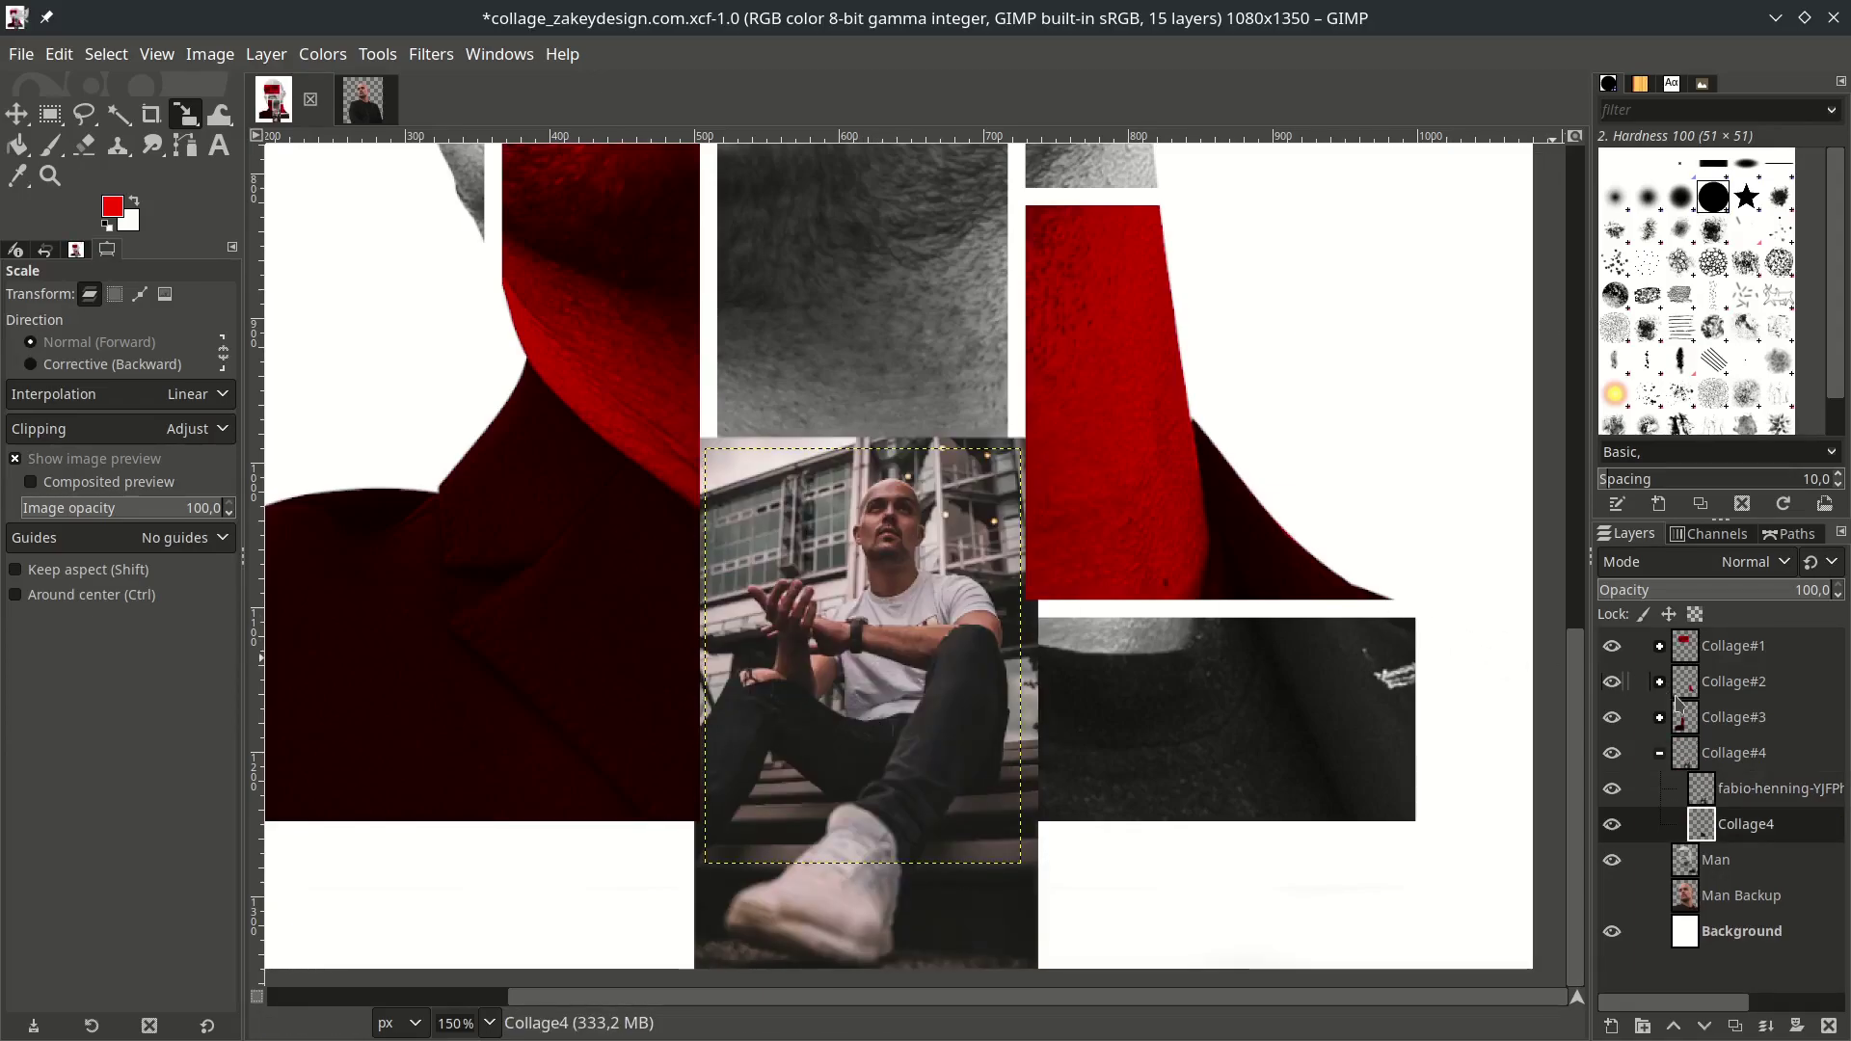
right_click(1770, 835)
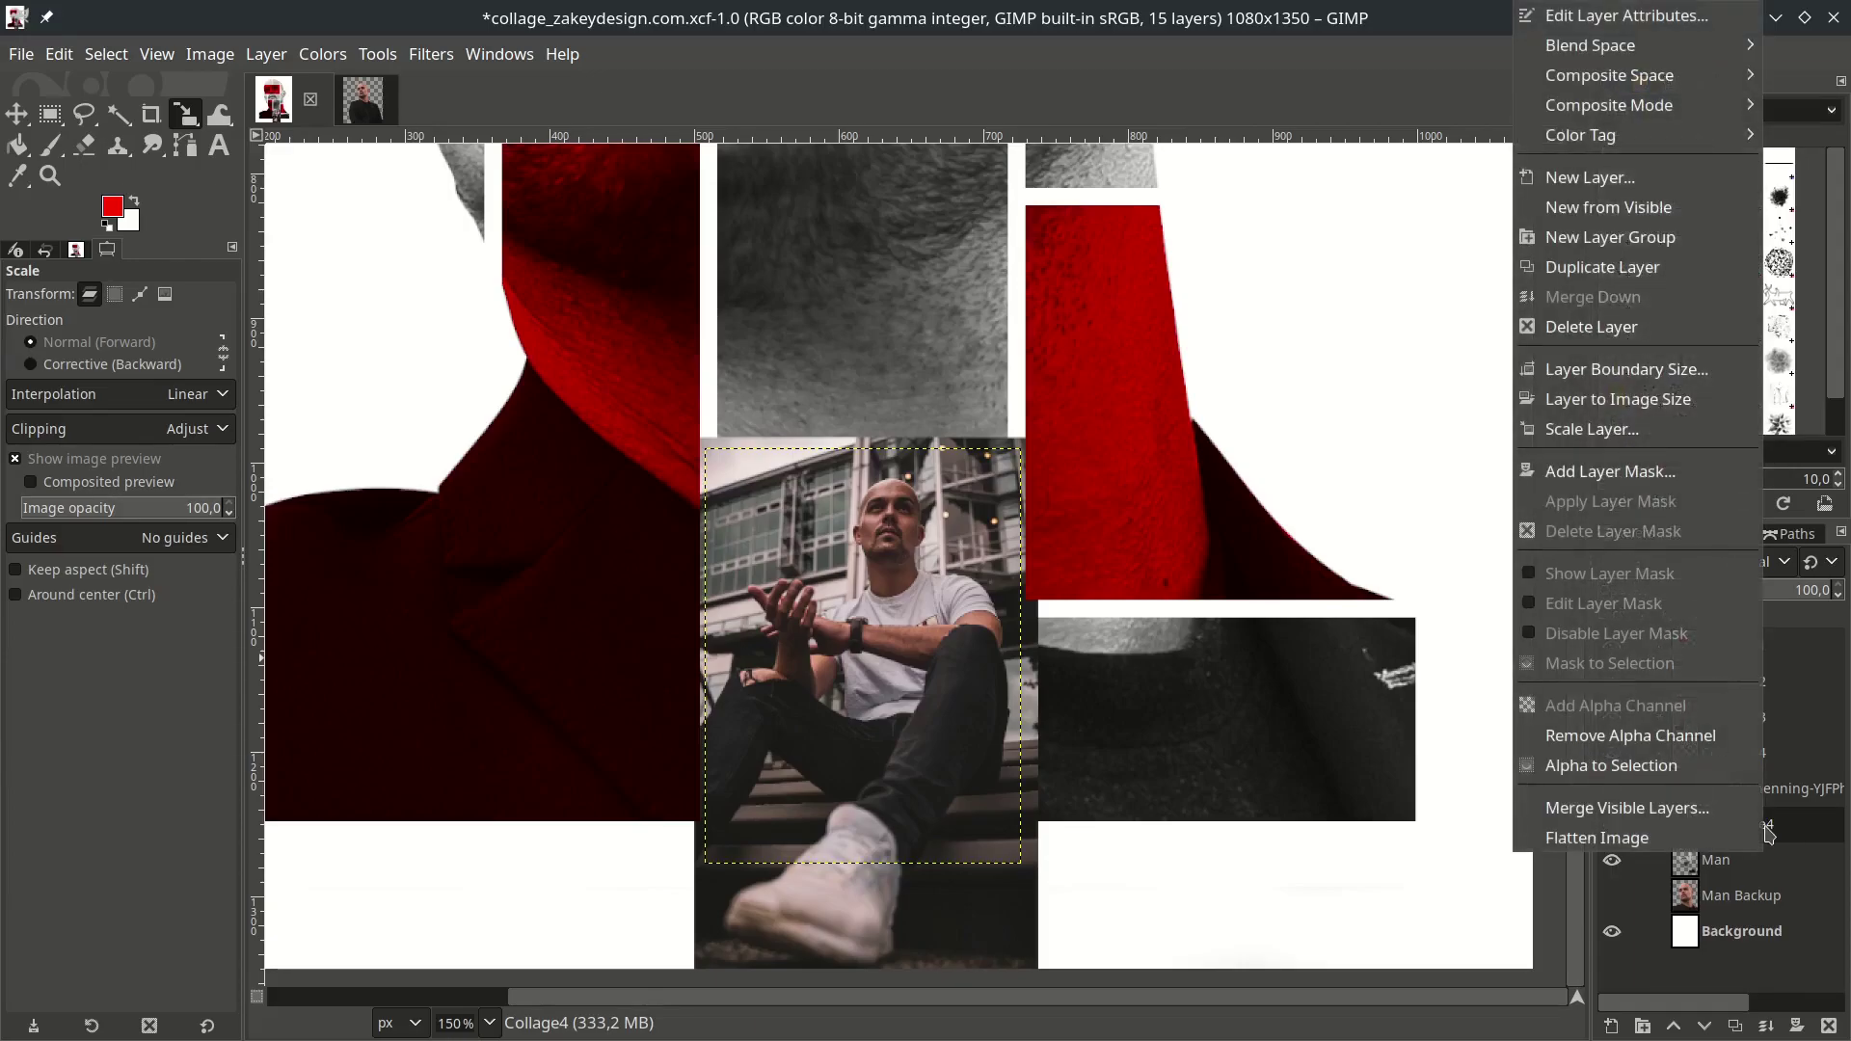
left_click(1726, 772)
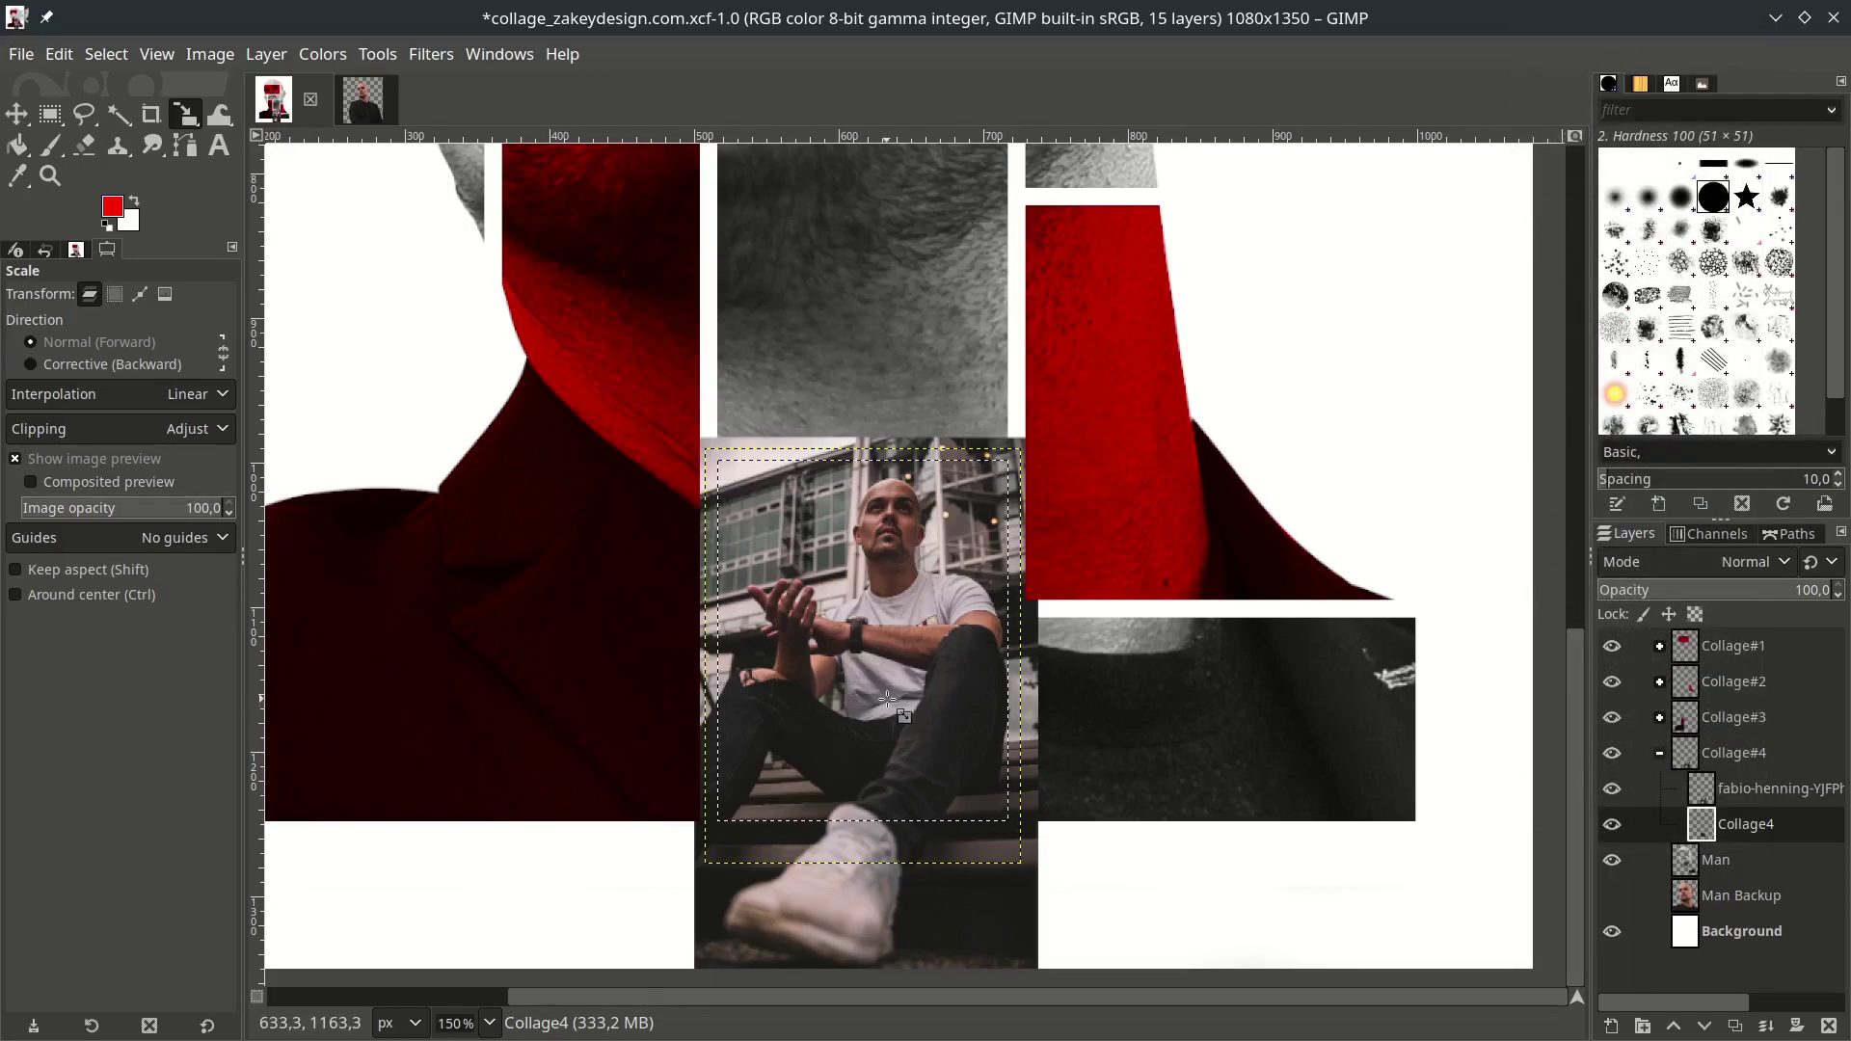
left_click(1781, 798)
right_click(1781, 797)
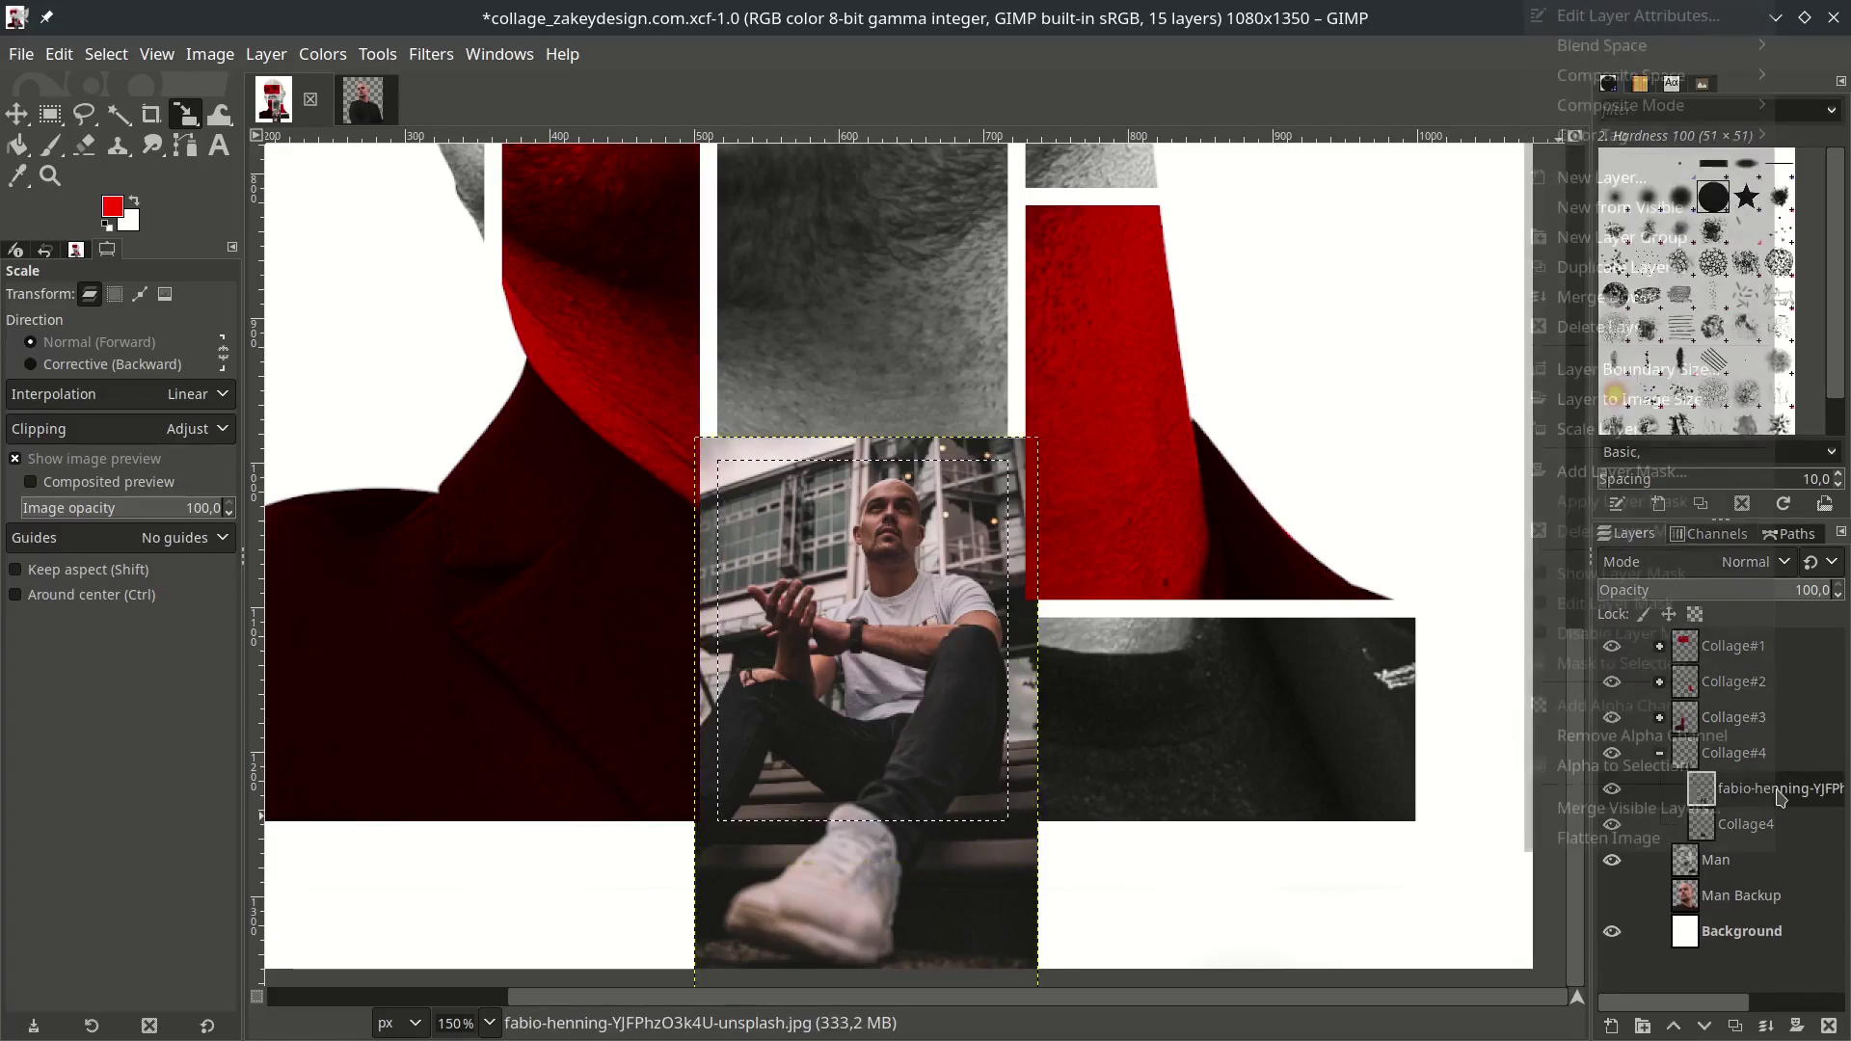
left_click(1661, 472)
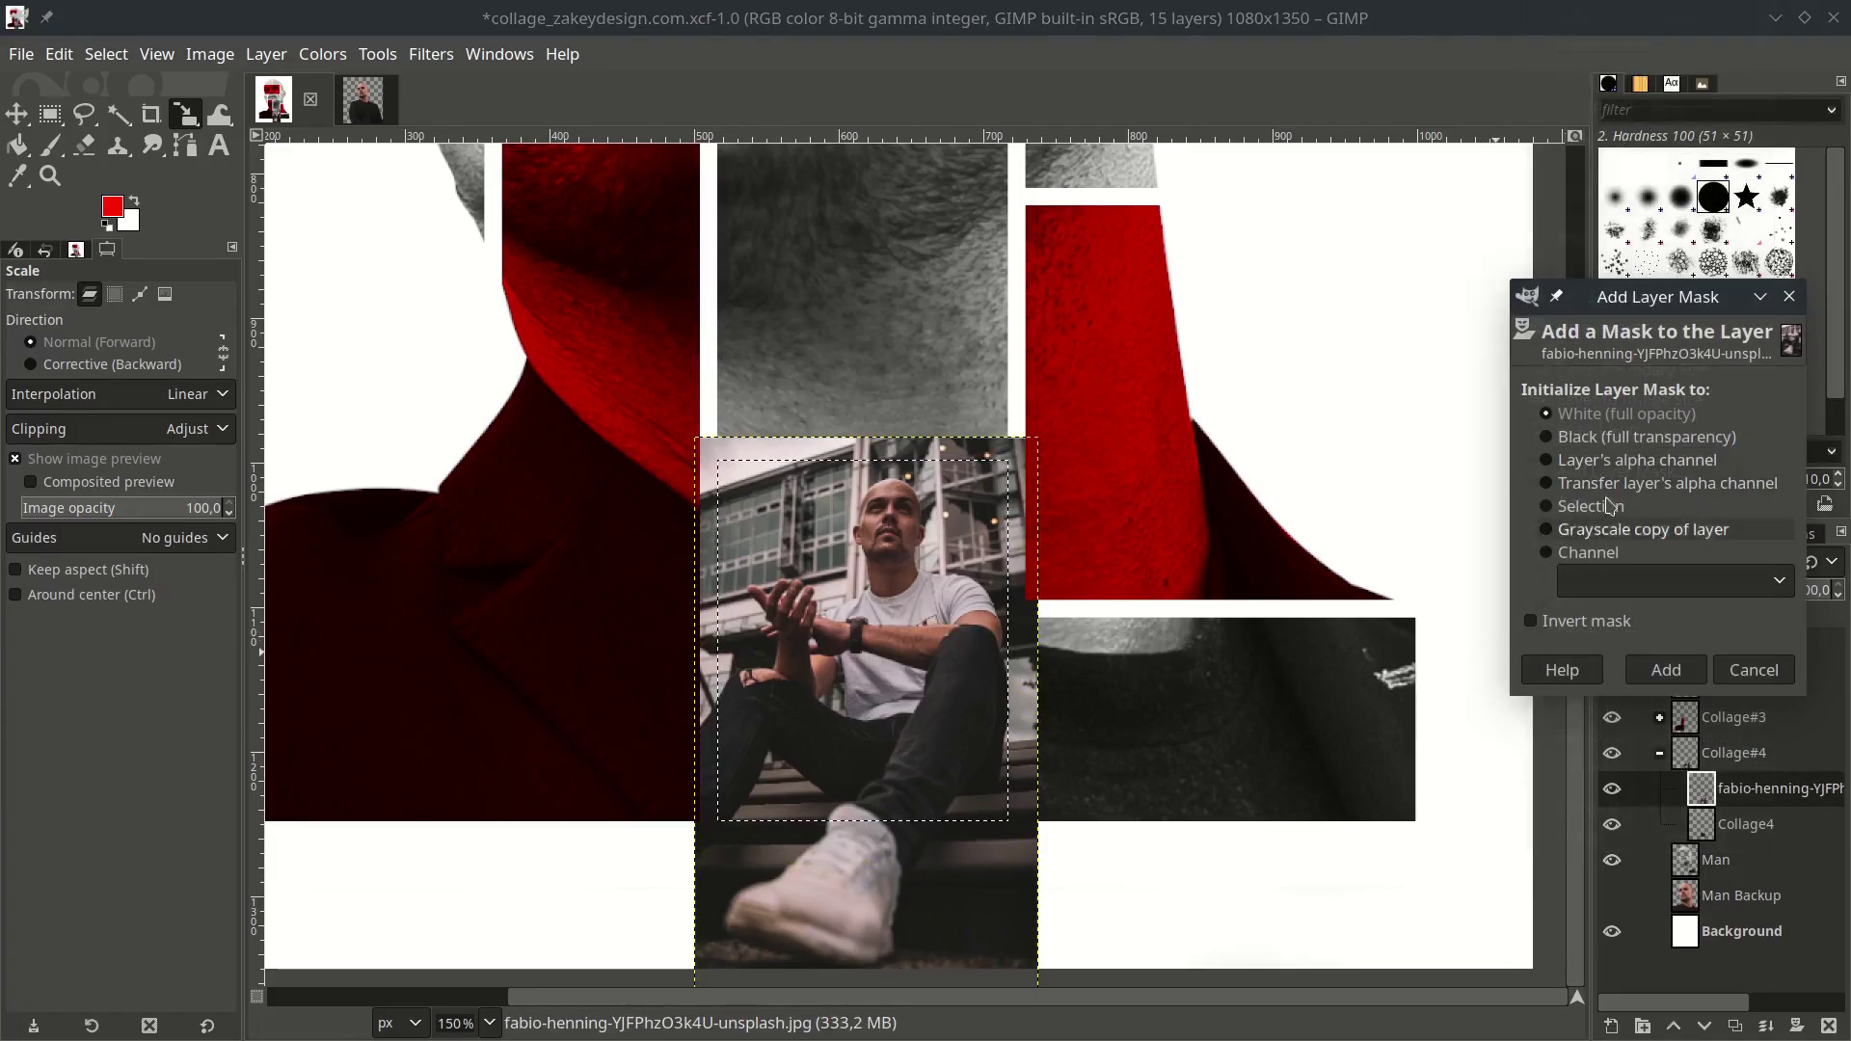
left_click(1682, 681)
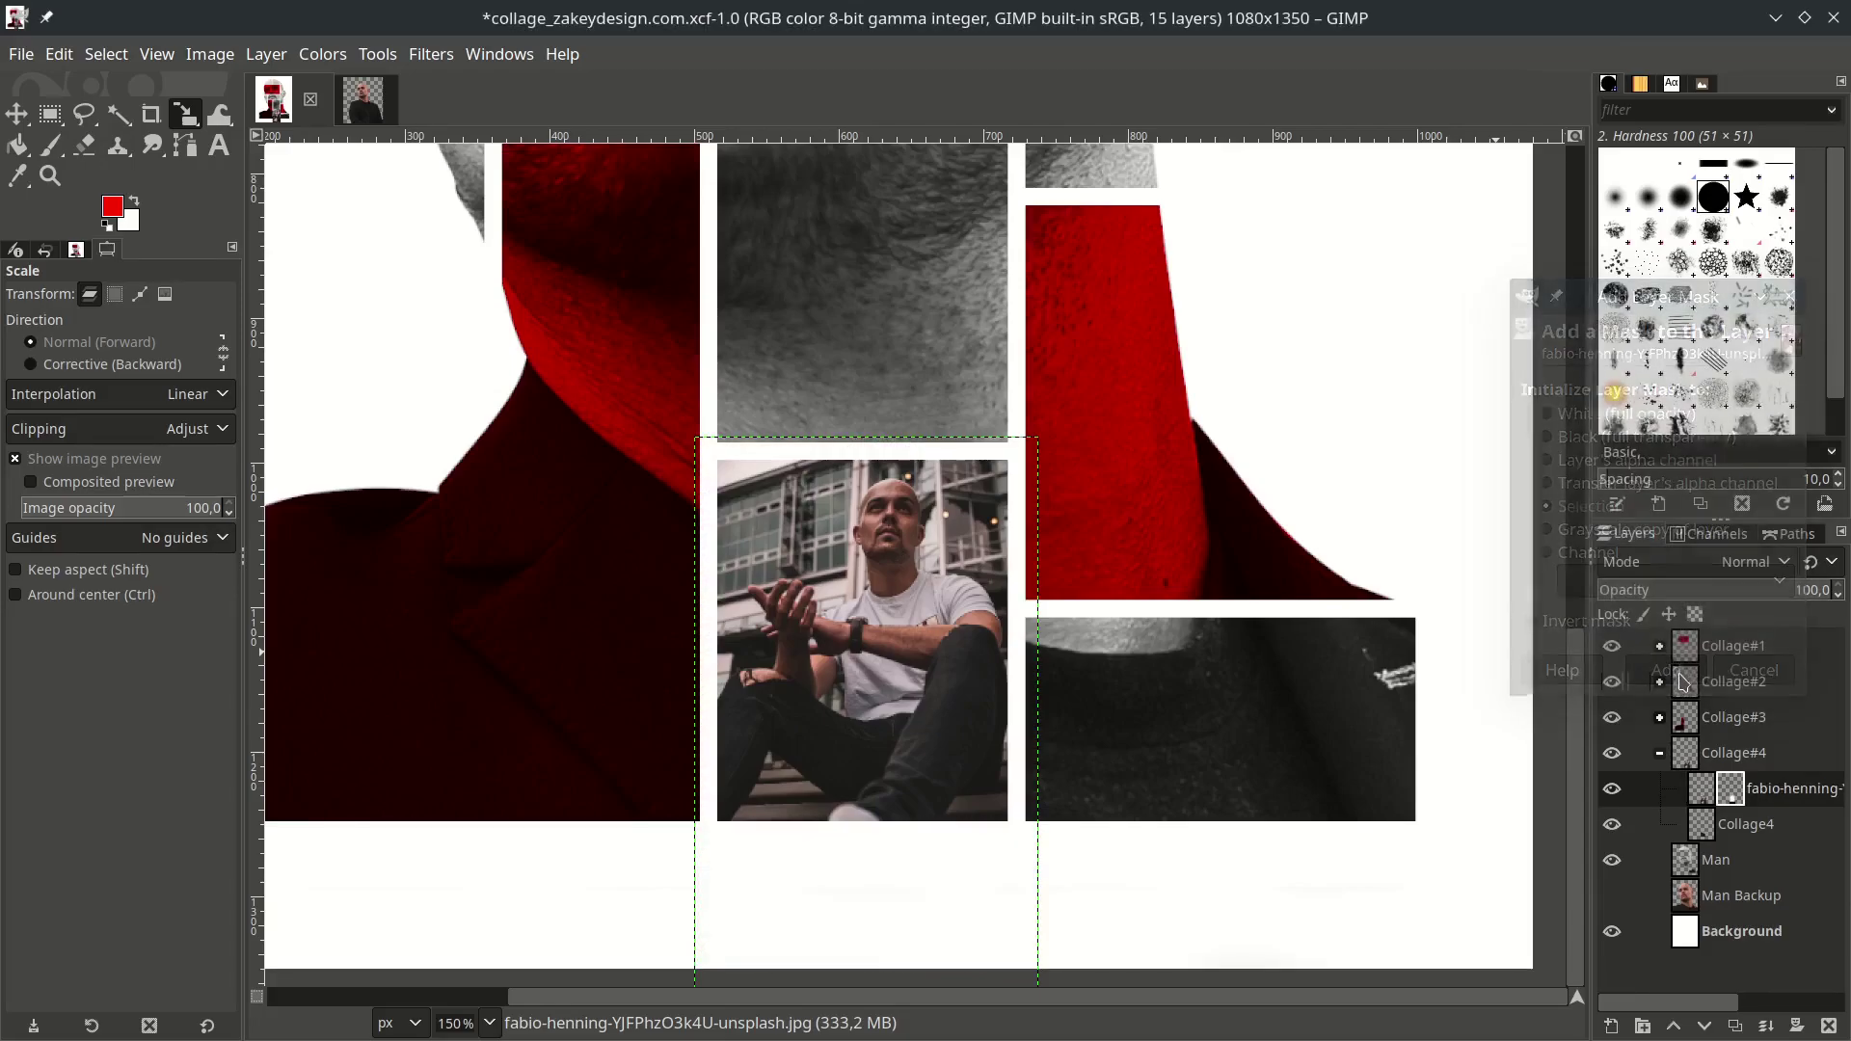
Desaturate the seated-man photo's image content, not its mask, using the Value (HSV) mode, and save the file.
left_click(1730, 810)
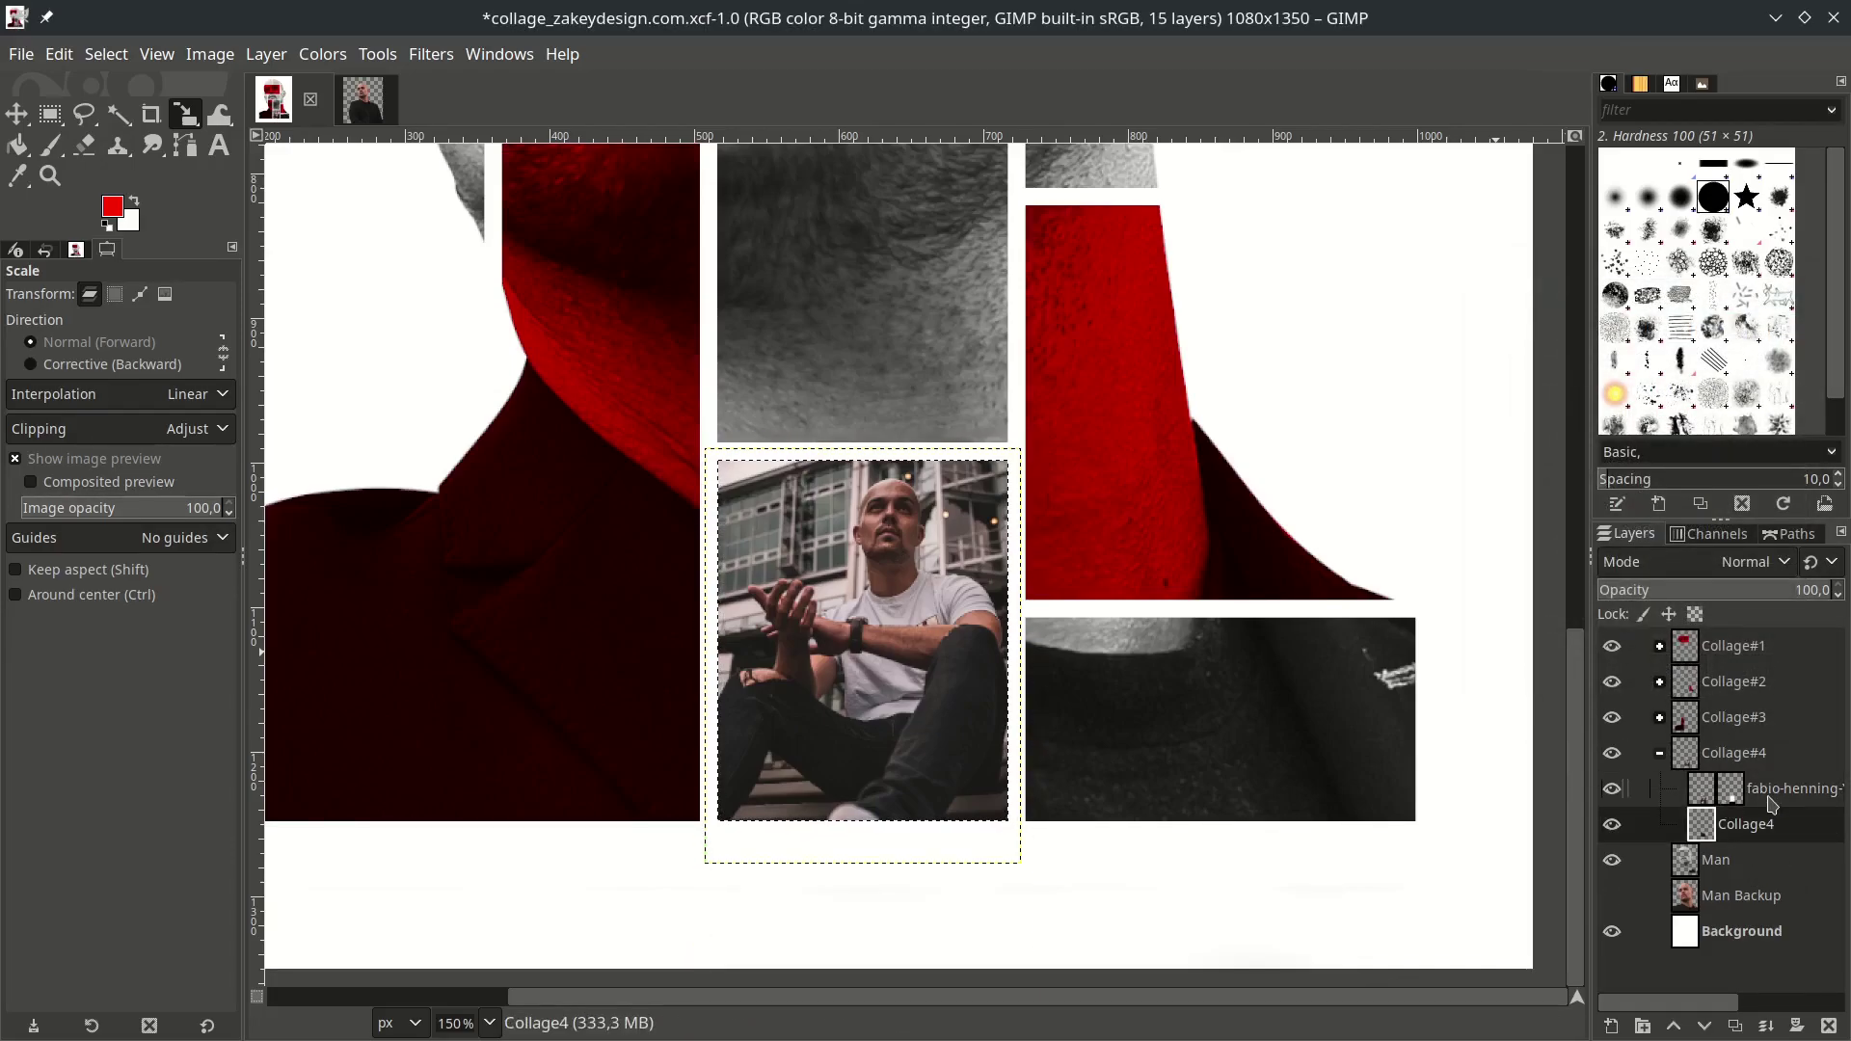
left_click(1770, 793)
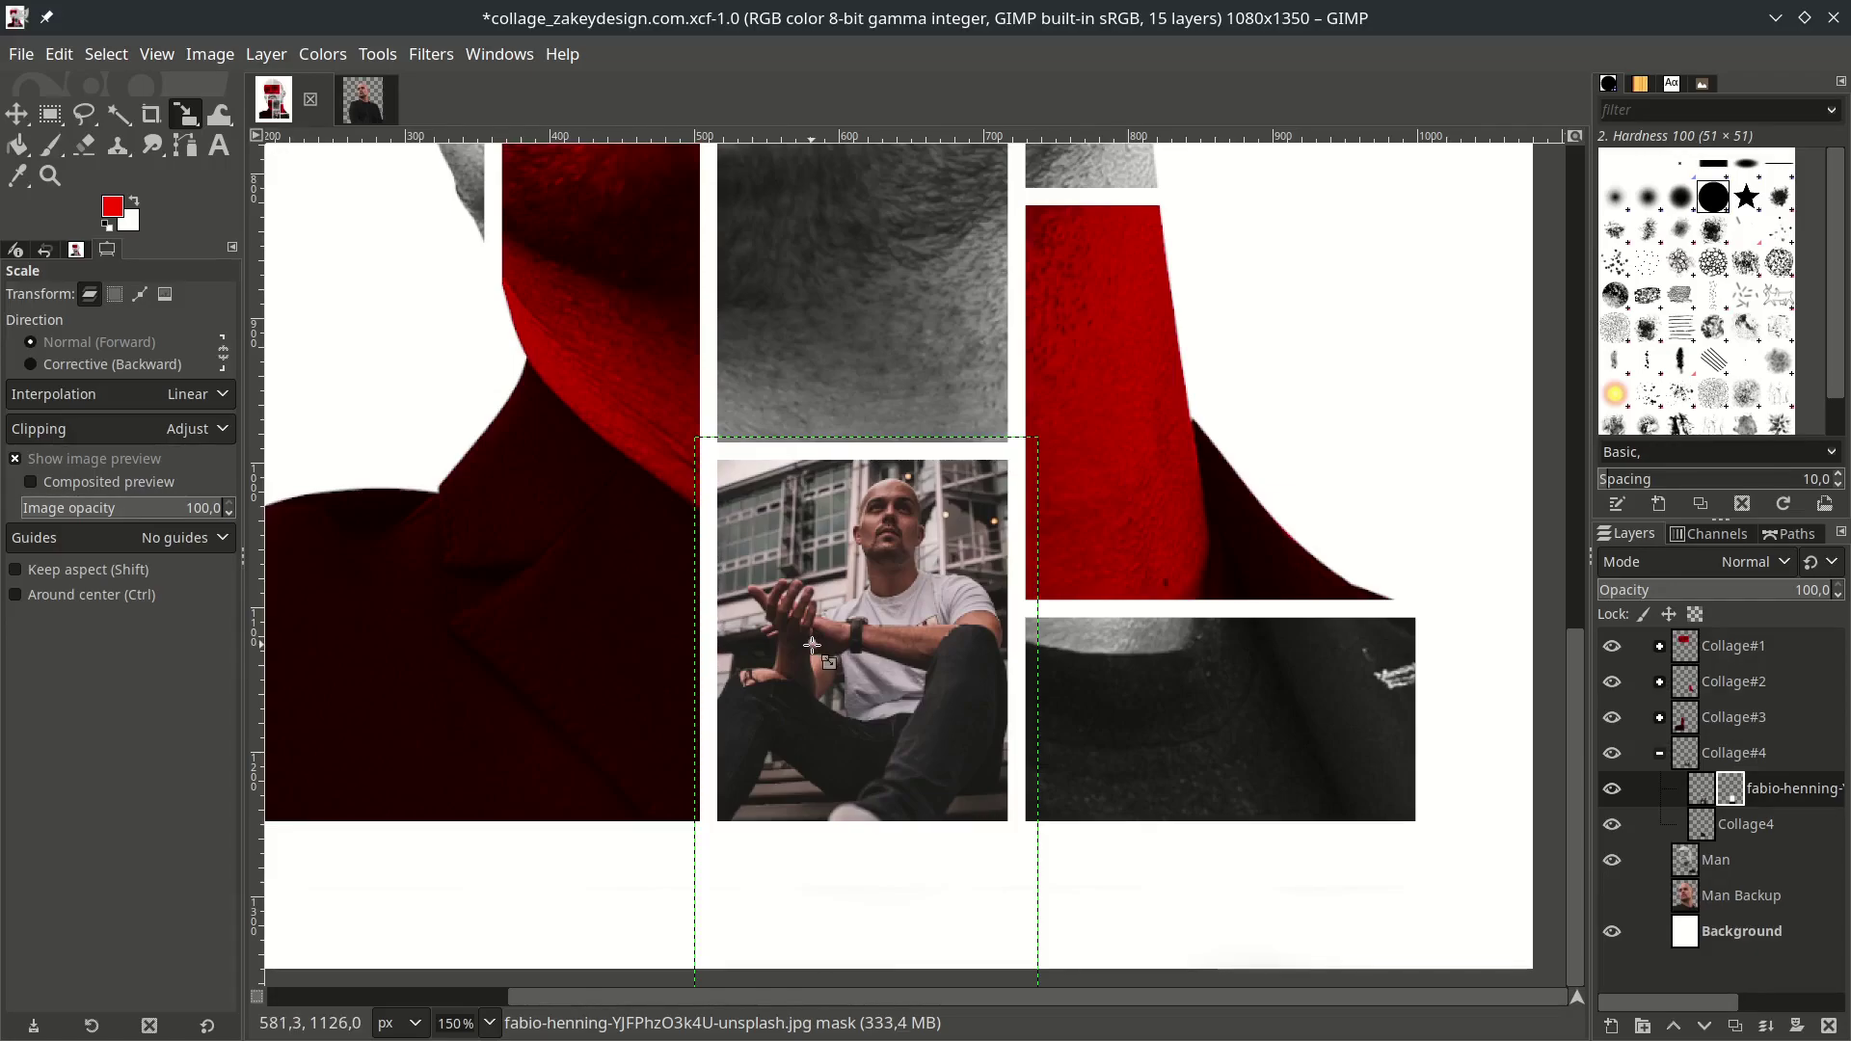
left_click(1709, 798)
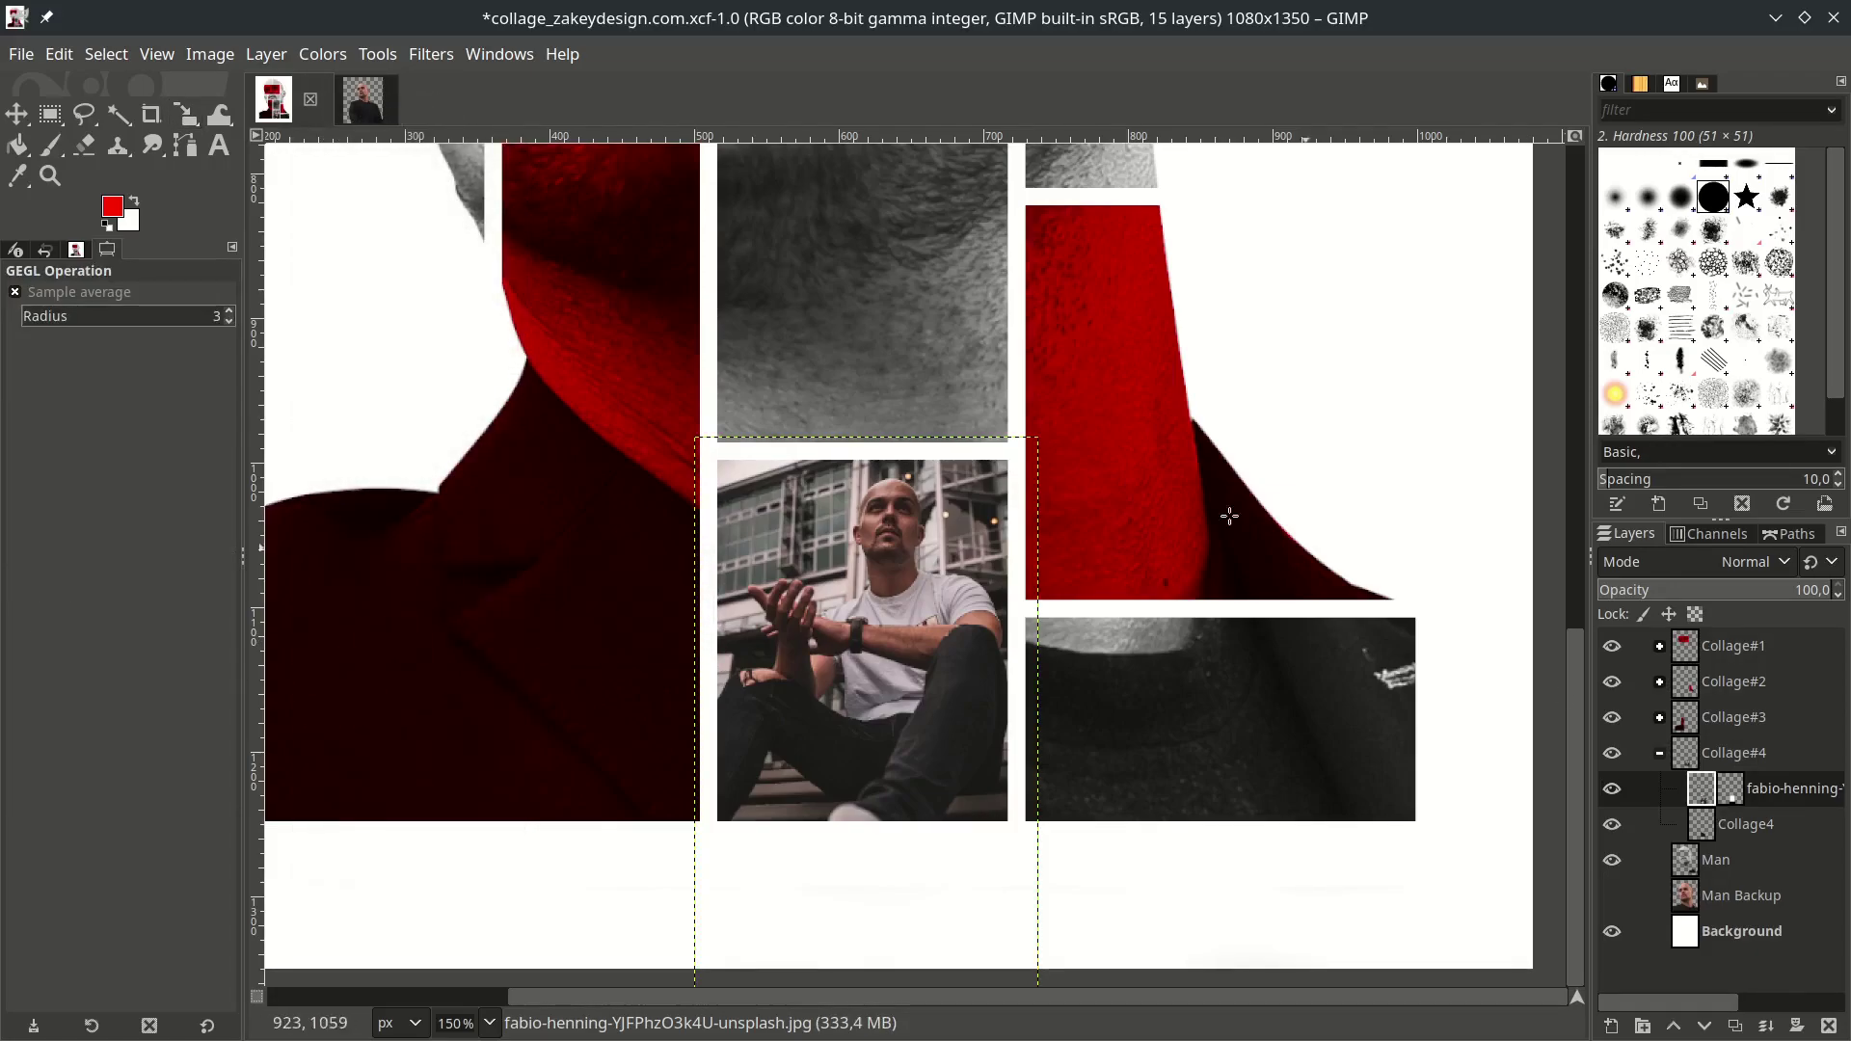
left_click(322, 54)
mouse_move(439, 563)
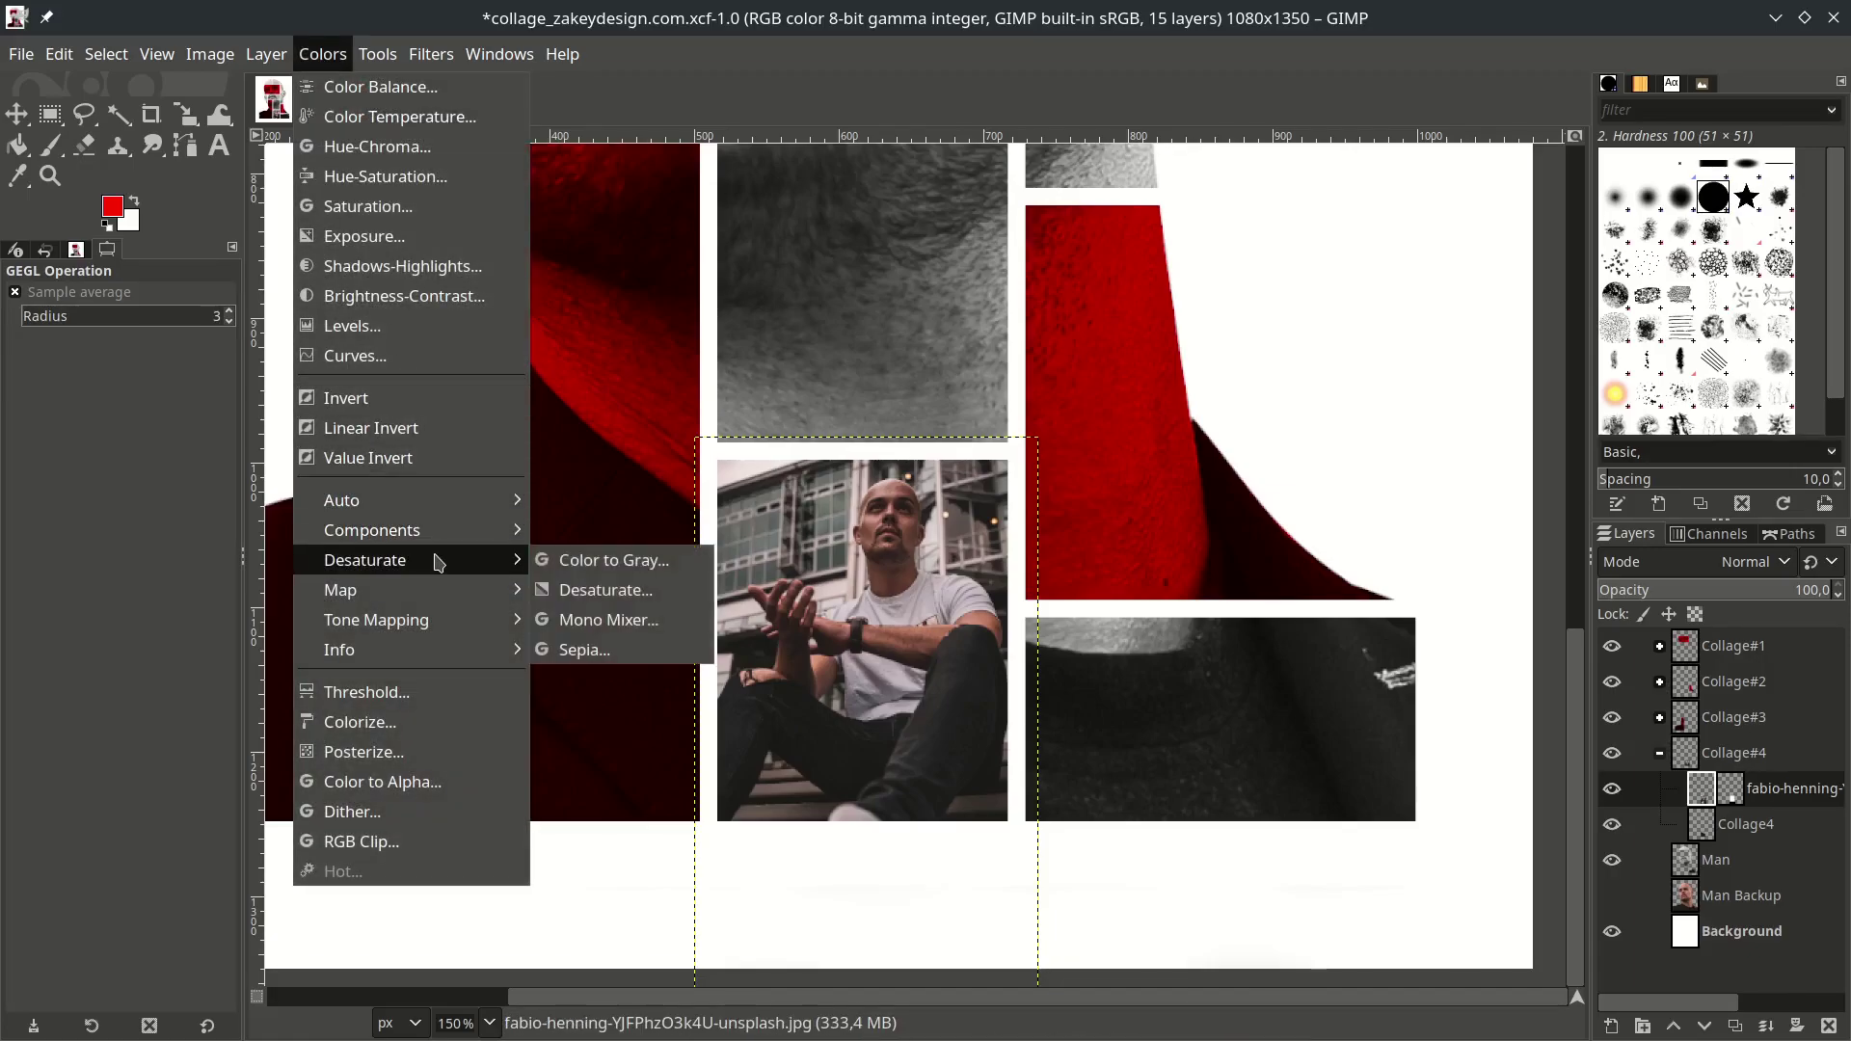
left_click(617, 591)
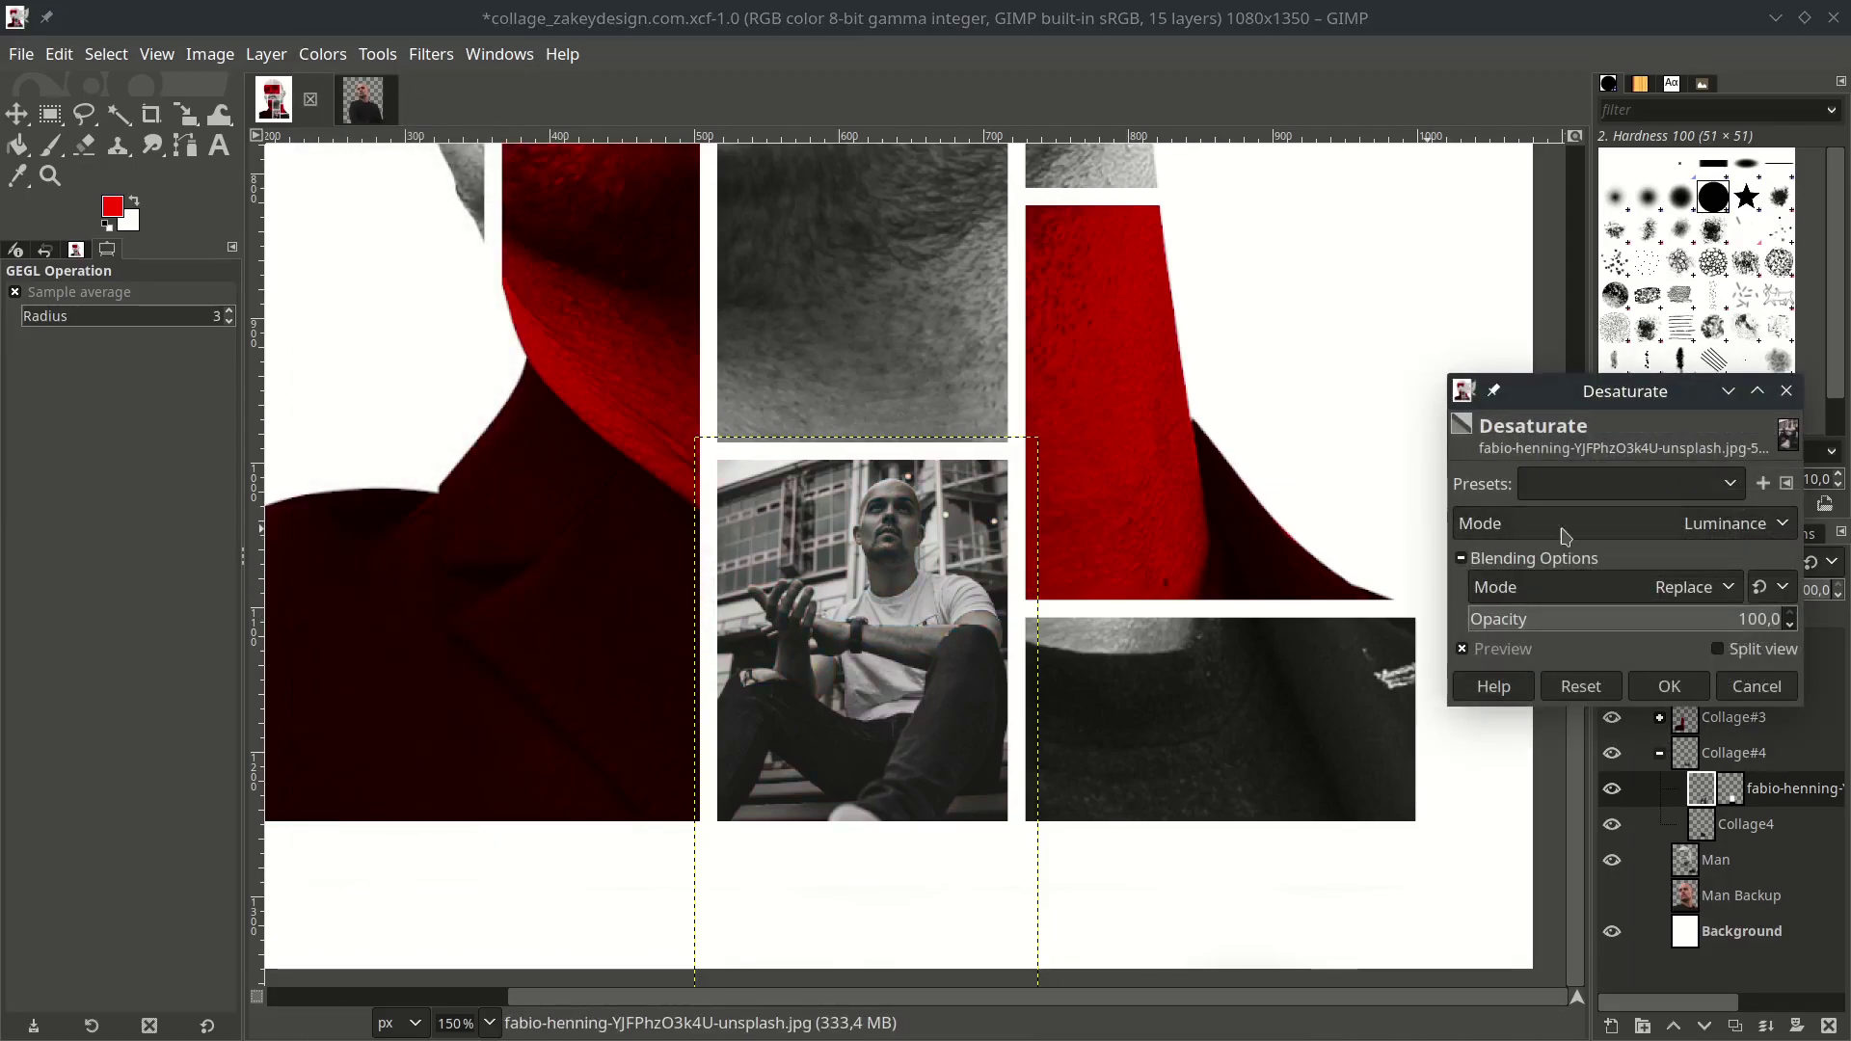
left_click(1586, 530)
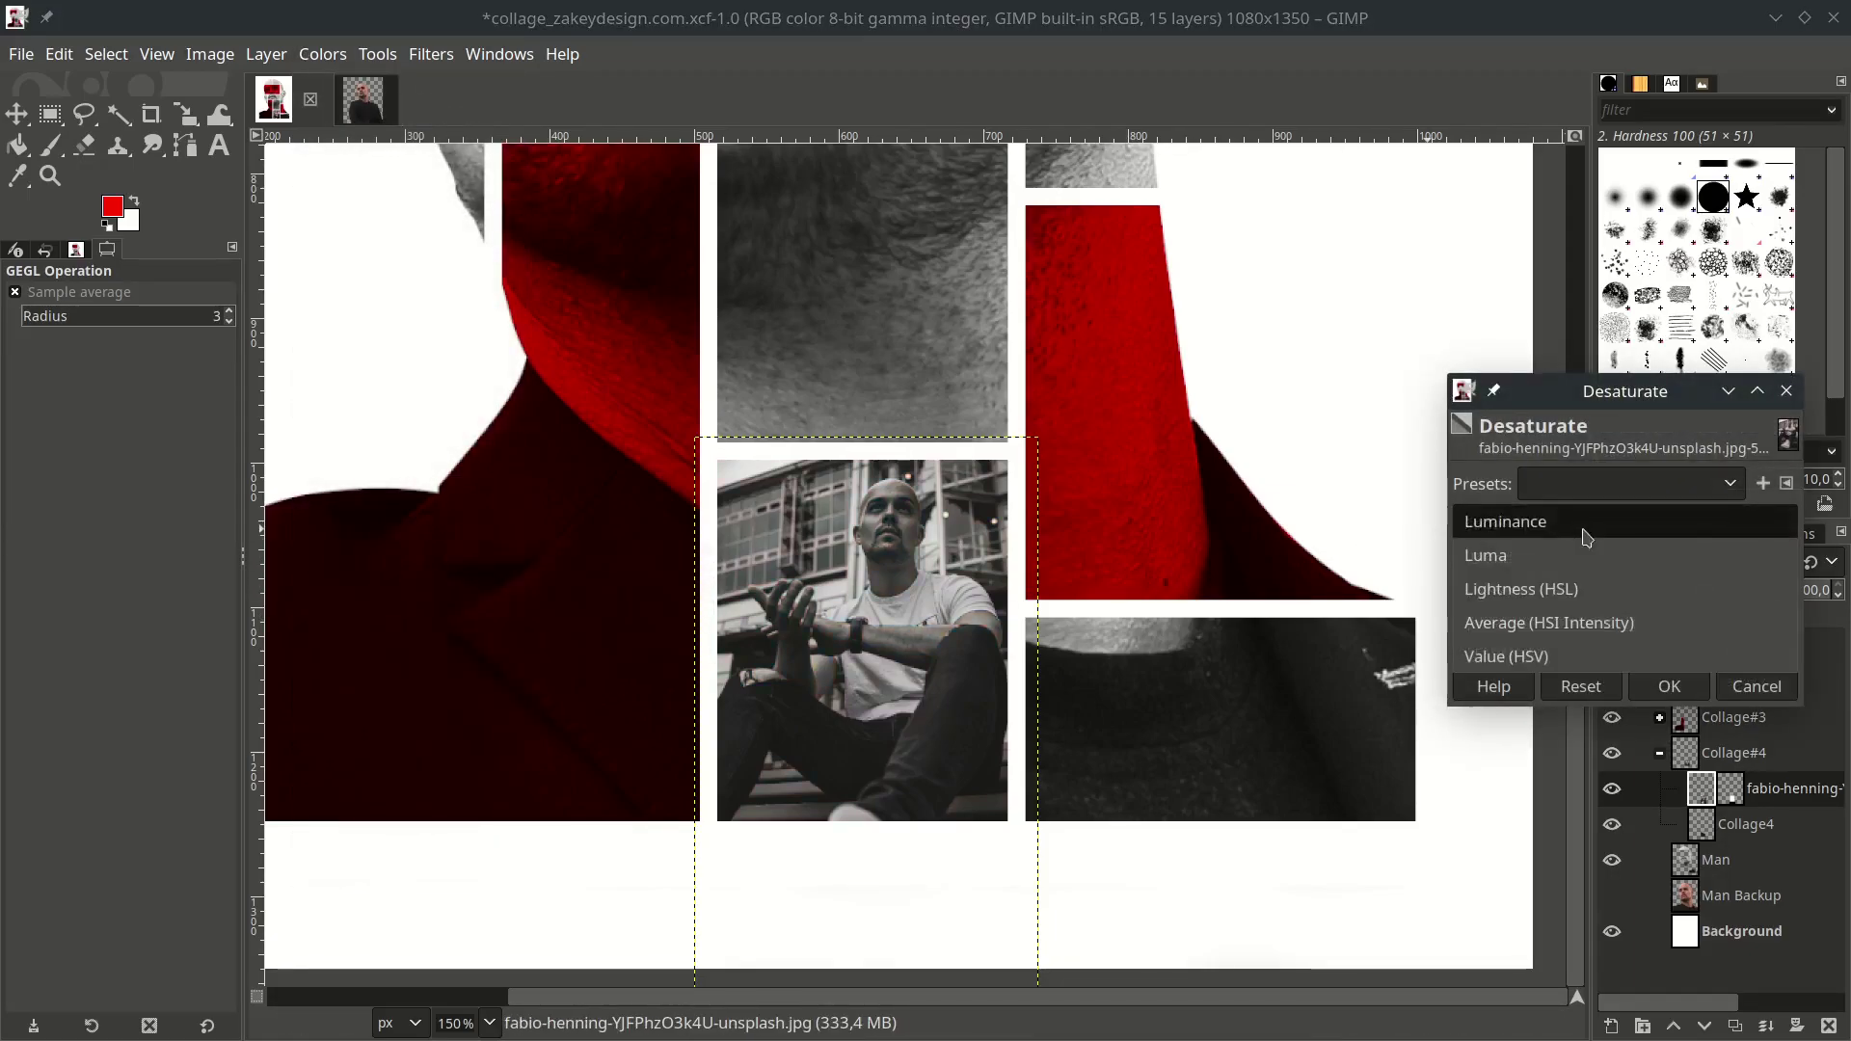
left_click(1535, 653)
left_click(1672, 693)
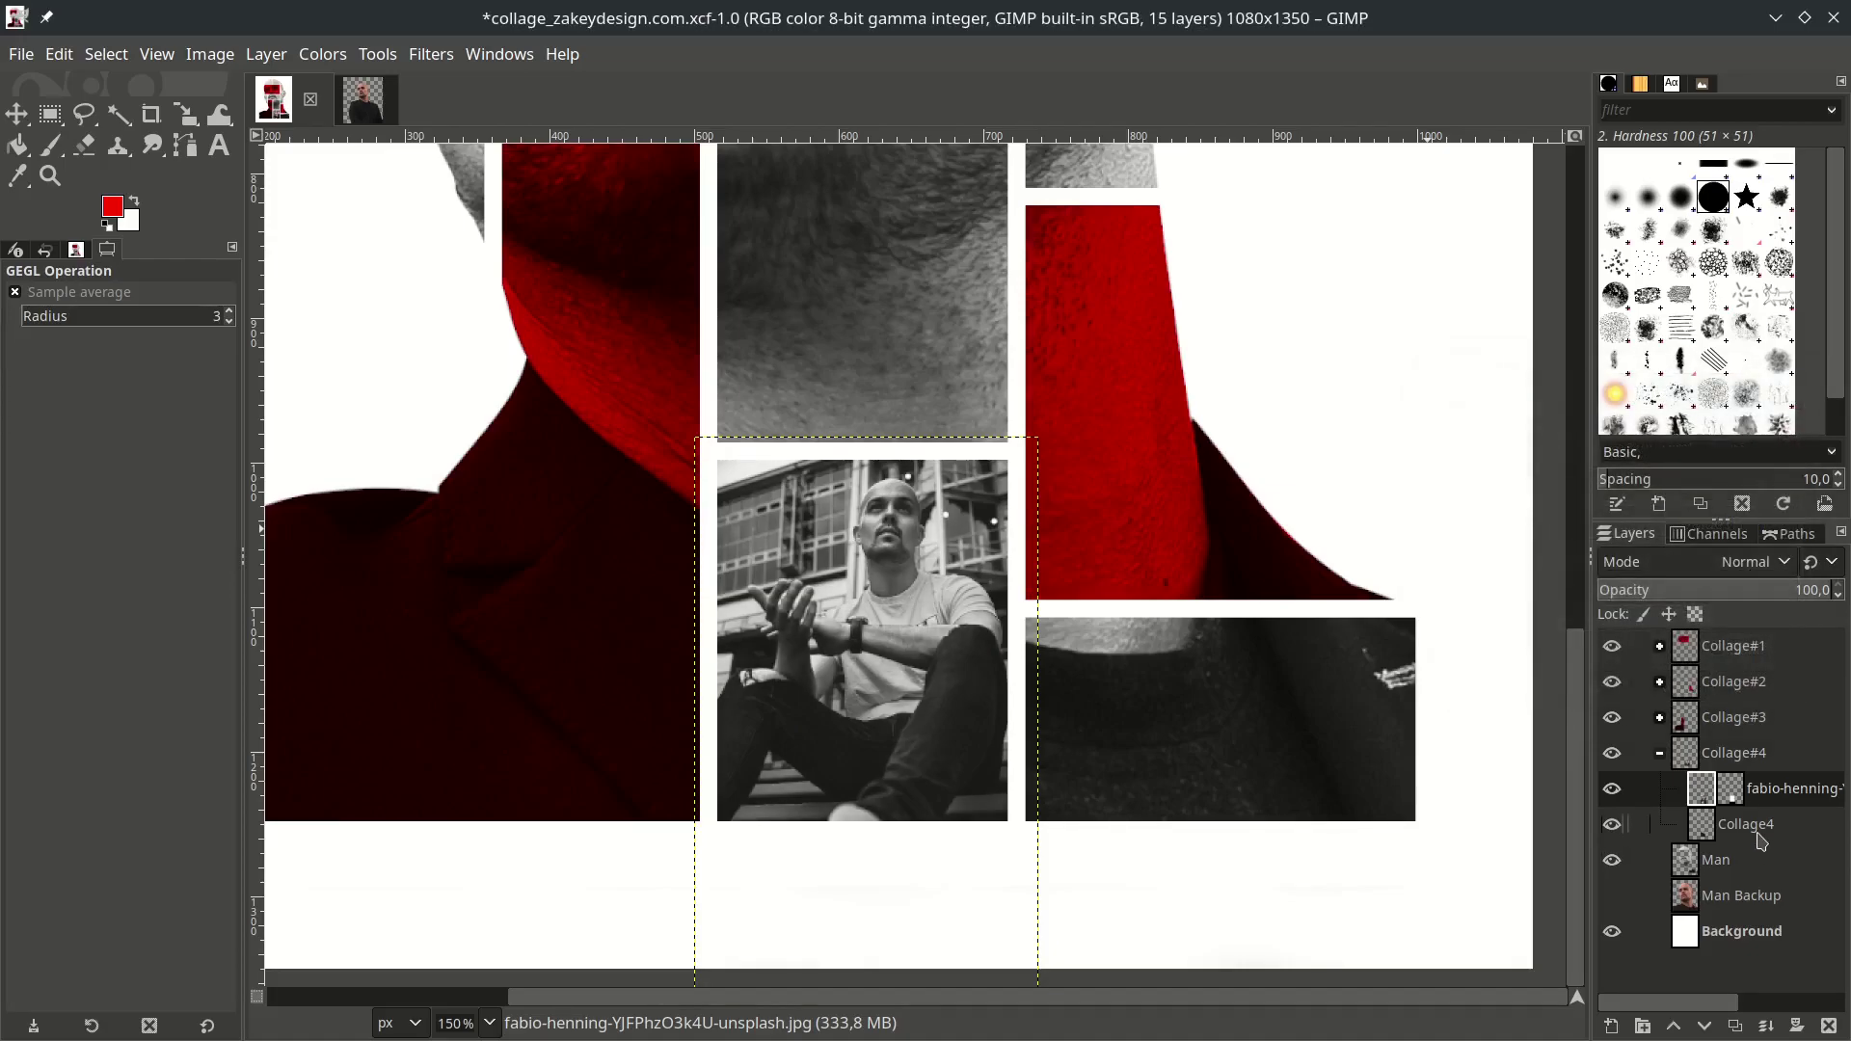
key("ctrl+s")
key("shift+ctrl+j")
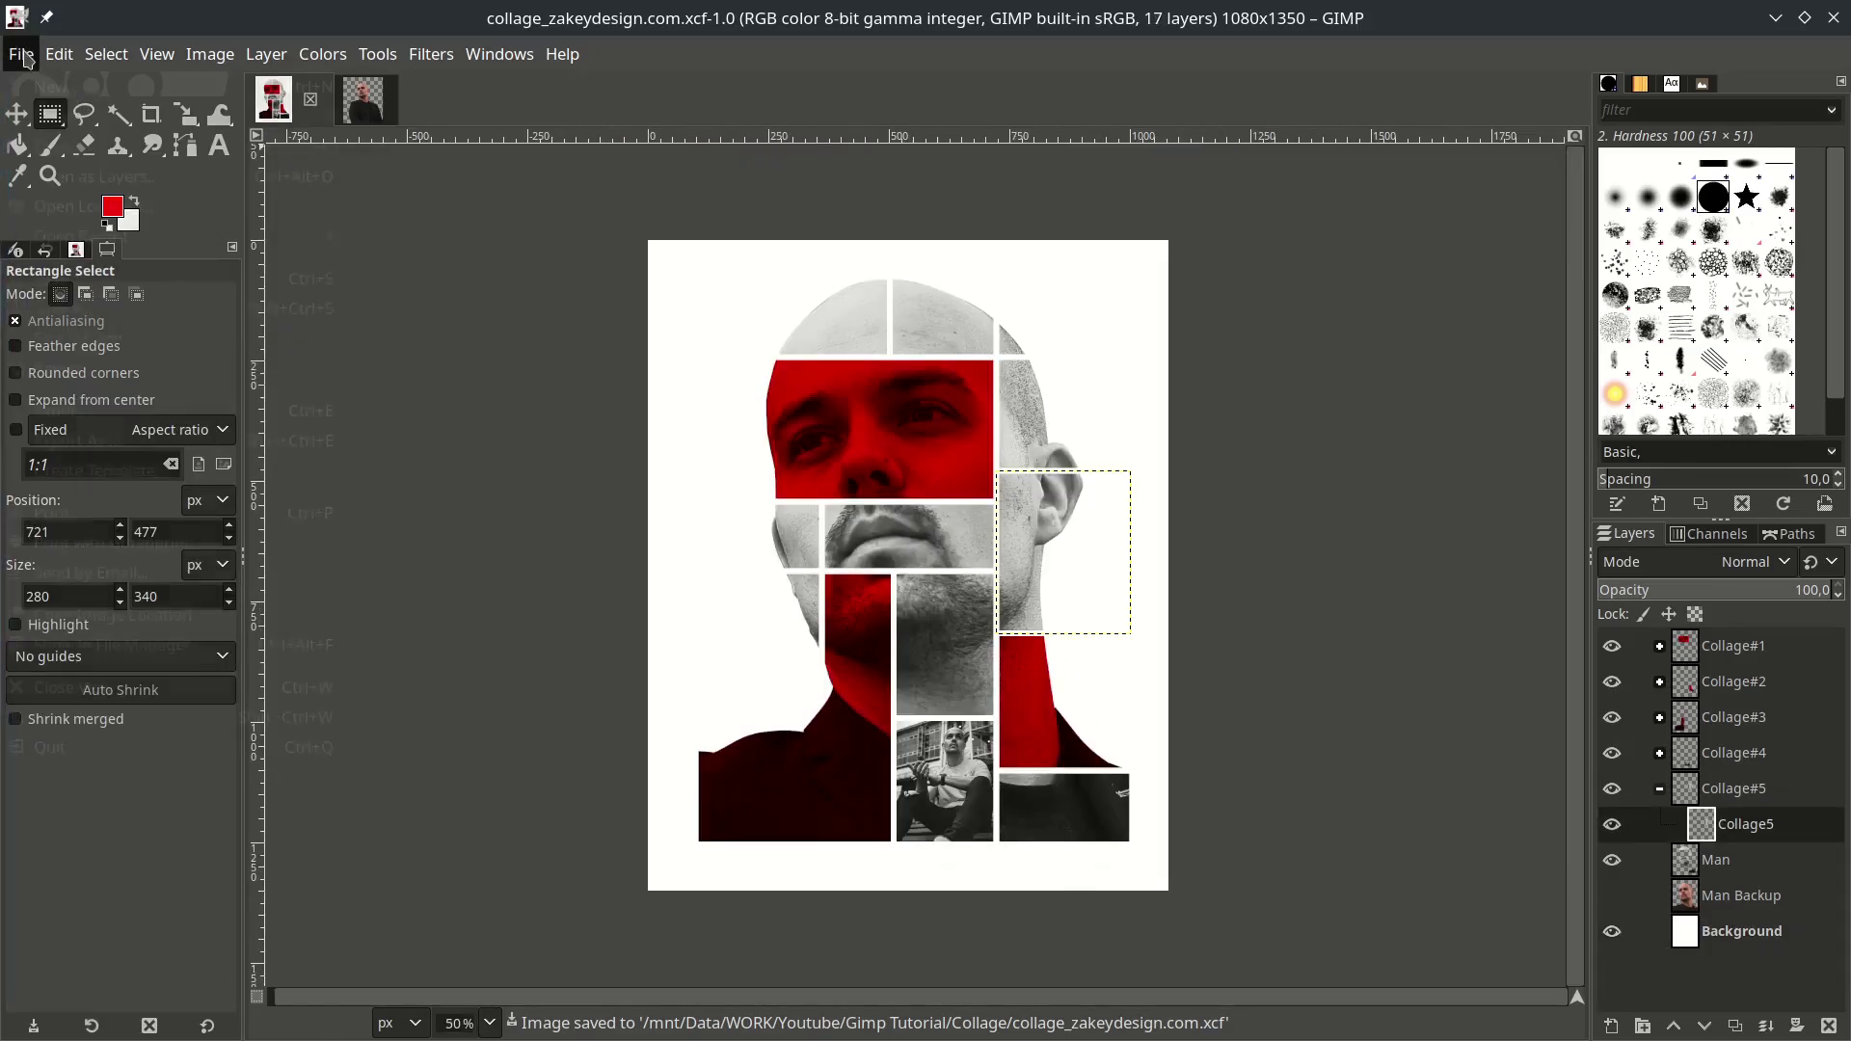
Open the city-street photo ending in XVUQfCkcaUg-unsplash.jpg as a layer above Collage5, converting it to the built-in sRGB profile.
left_click(21, 54)
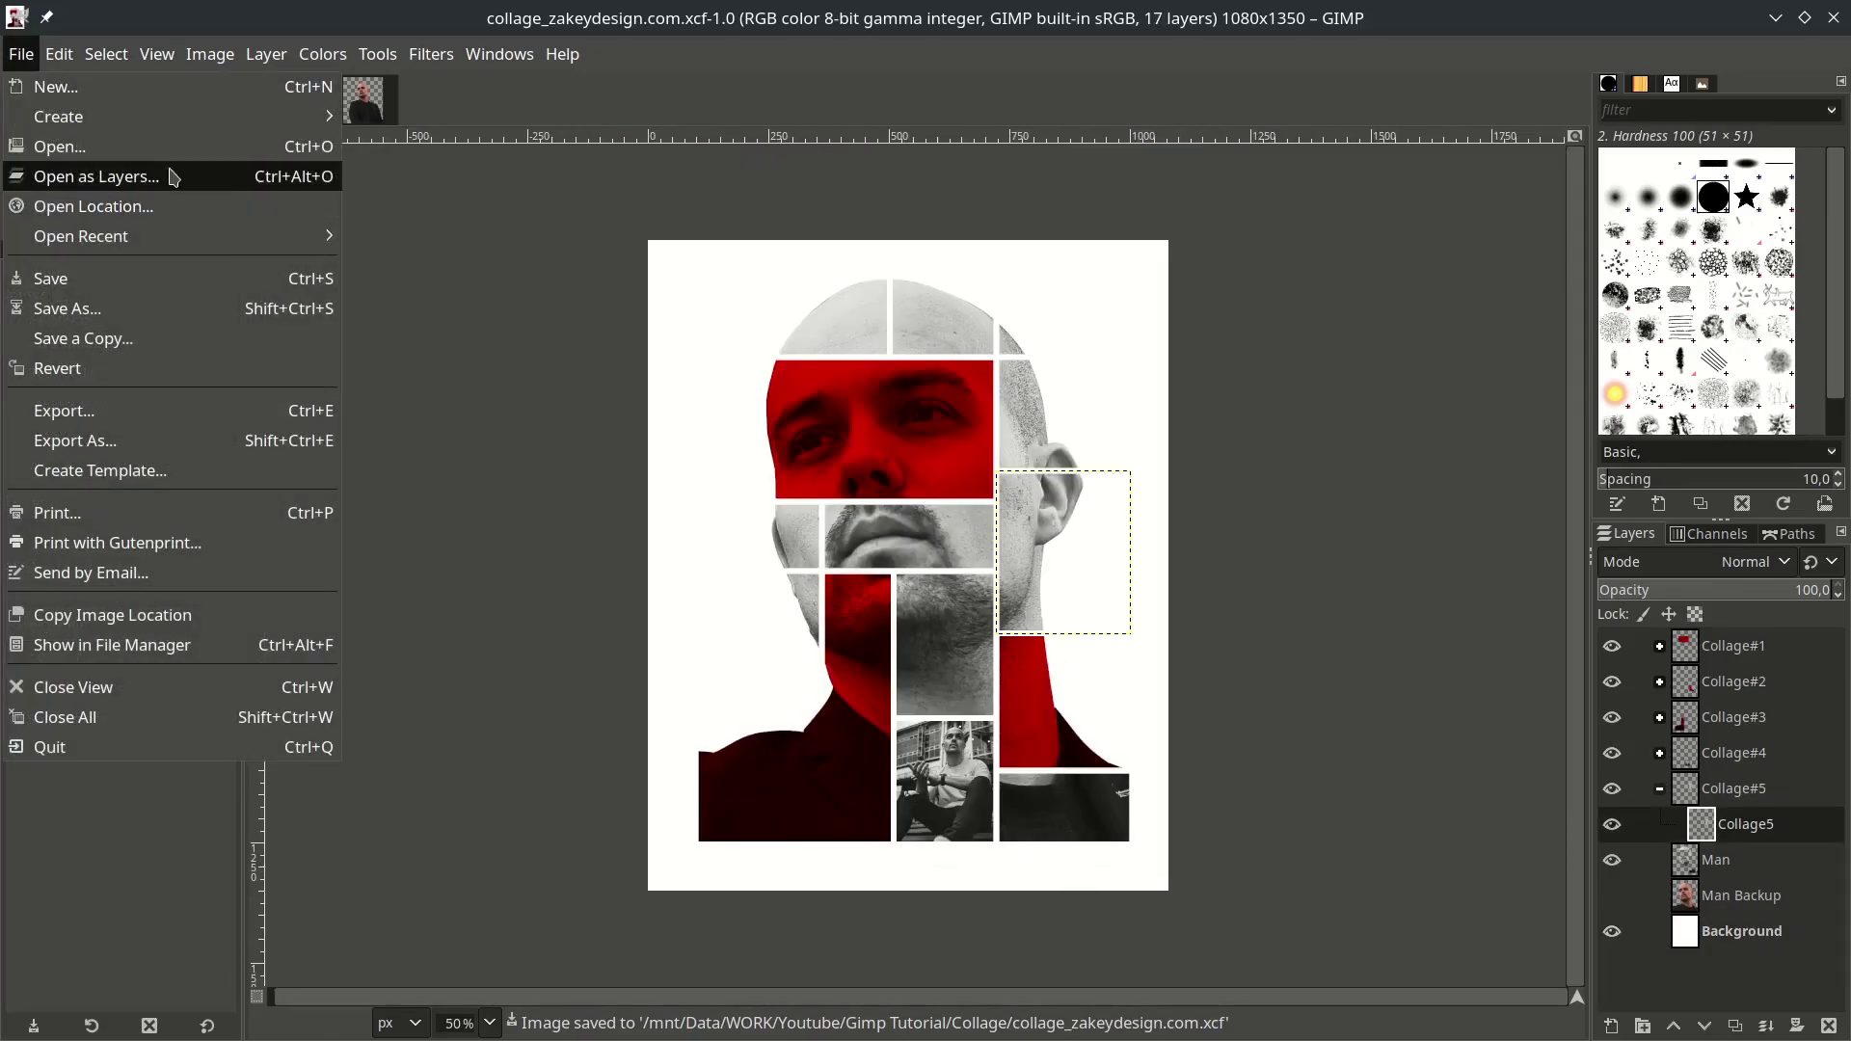
left_click(174, 175)
left_click(489, 140)
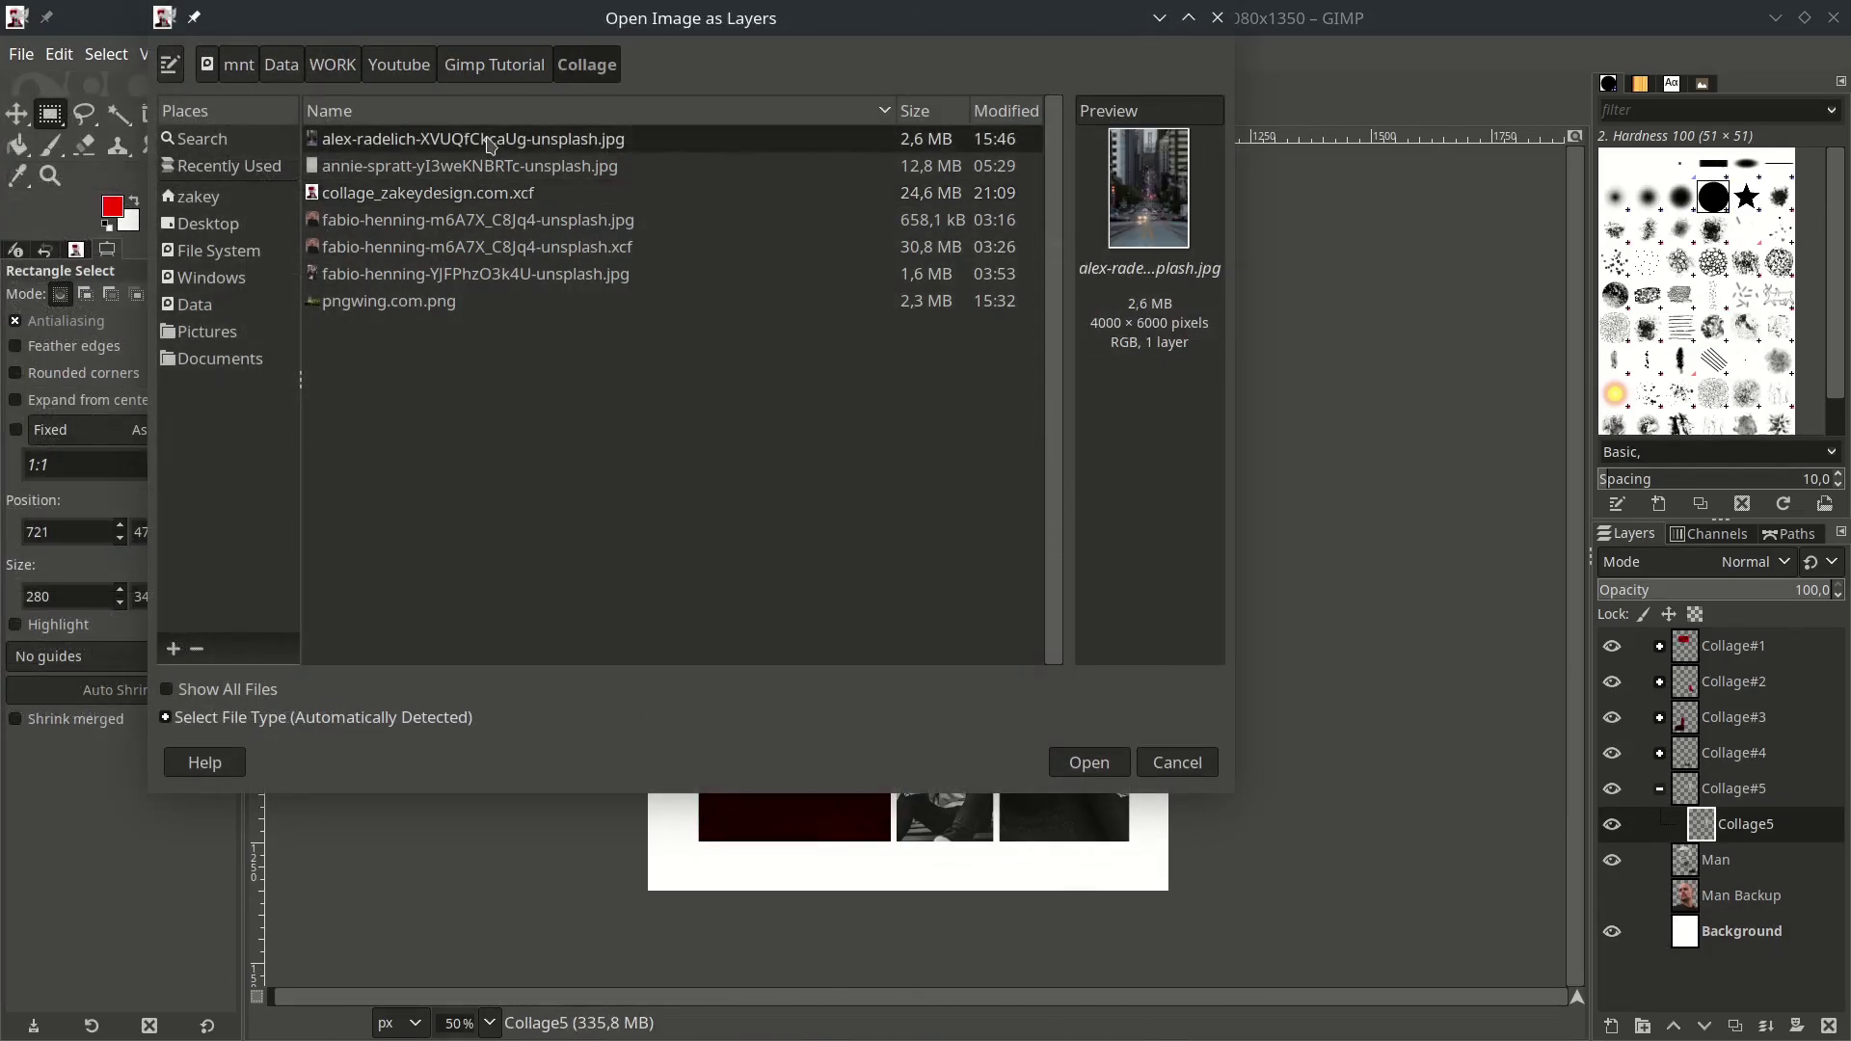
double_click(489, 141)
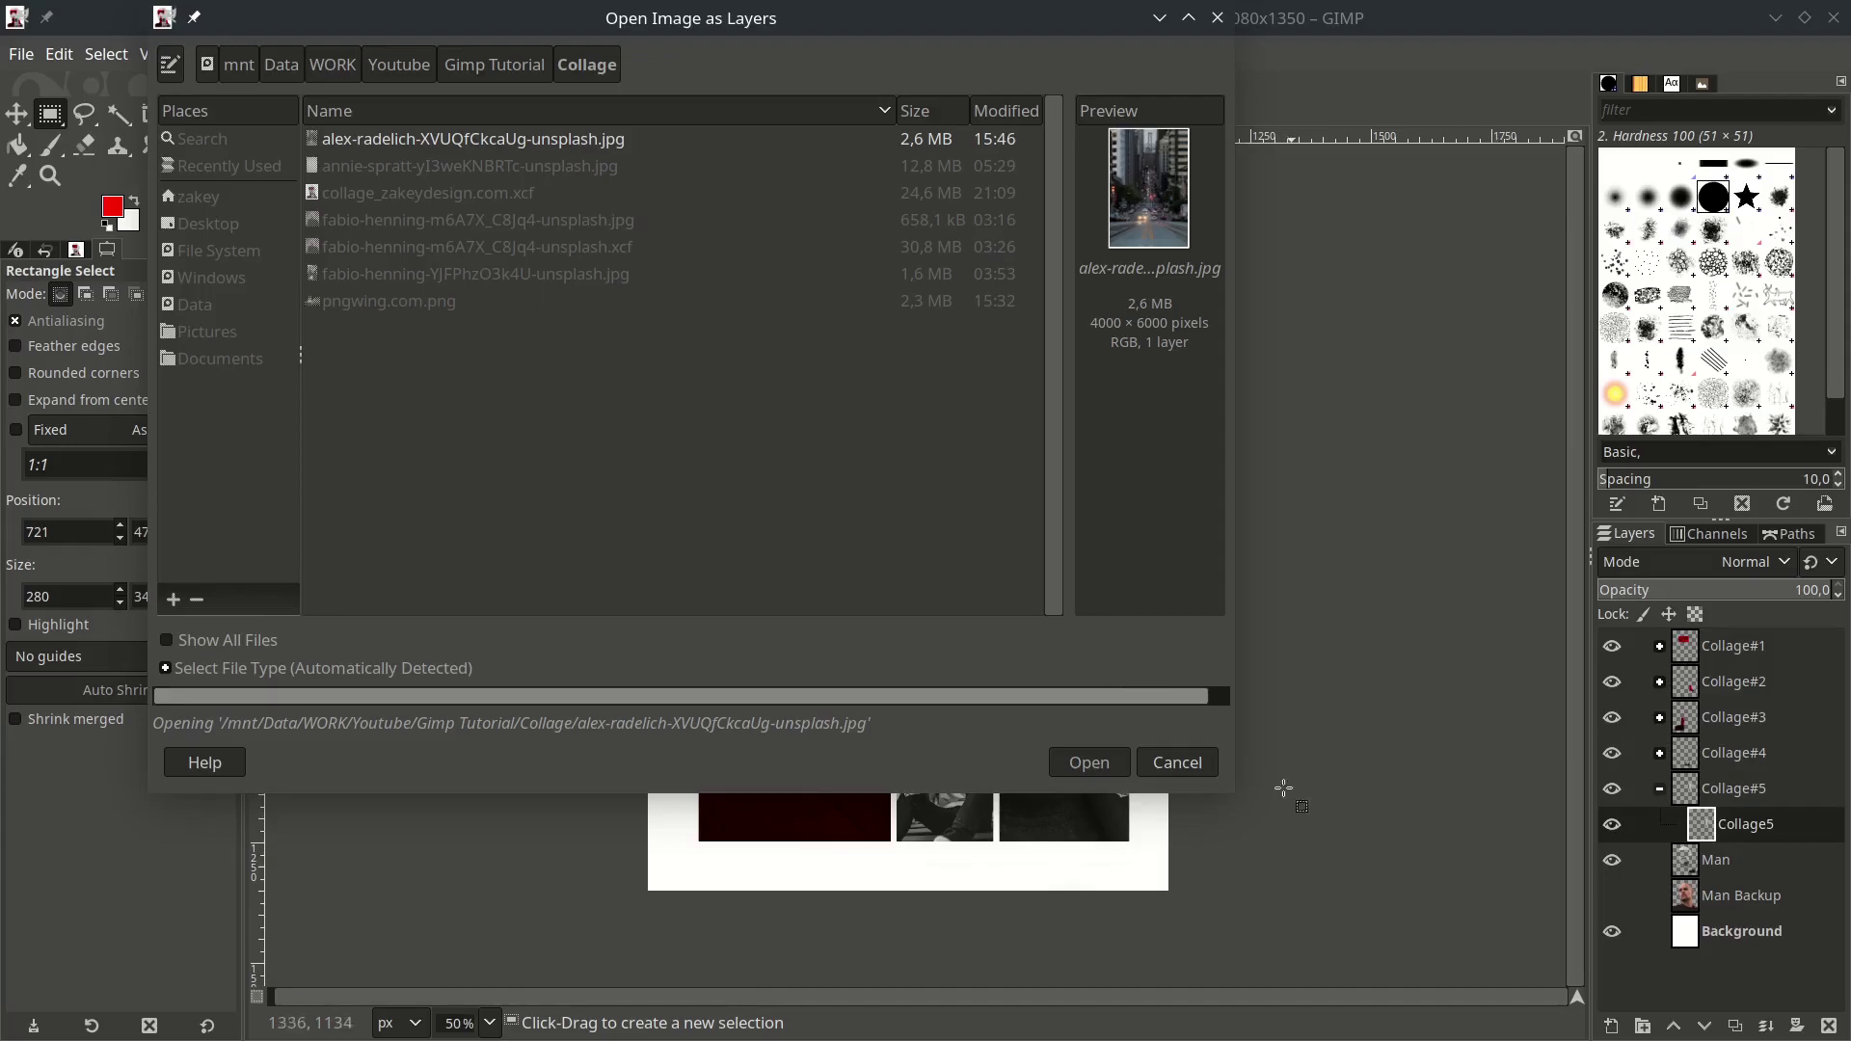
left_click(1194, 695)
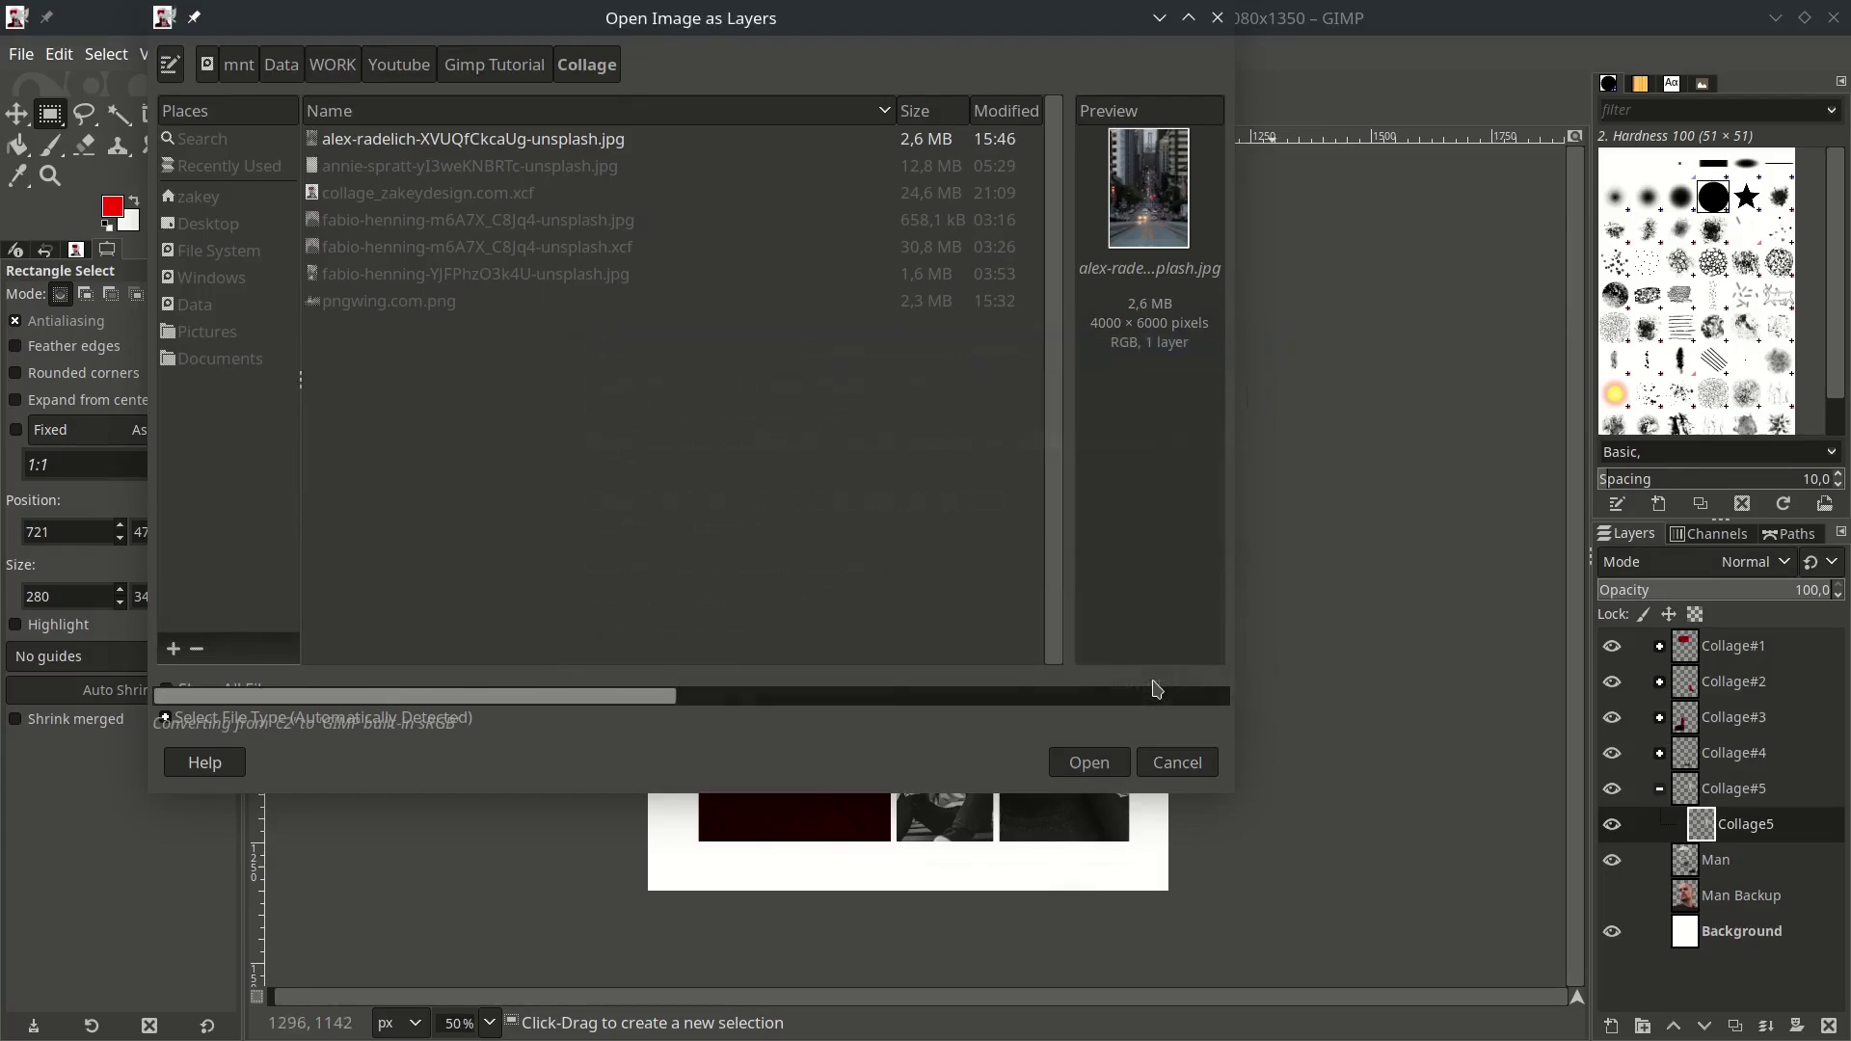
Scale the city-street photo down and position it so that it covers the ear-and-neck panel of Collage5.
scroll(1160, 784, "down", 2)
key("shift+s")
left_click_drag(1363, 872, 1076, 694)
scroll(1093, 692, "up", 5)
left_click_drag(696, 532, 972, 628)
key("Return")
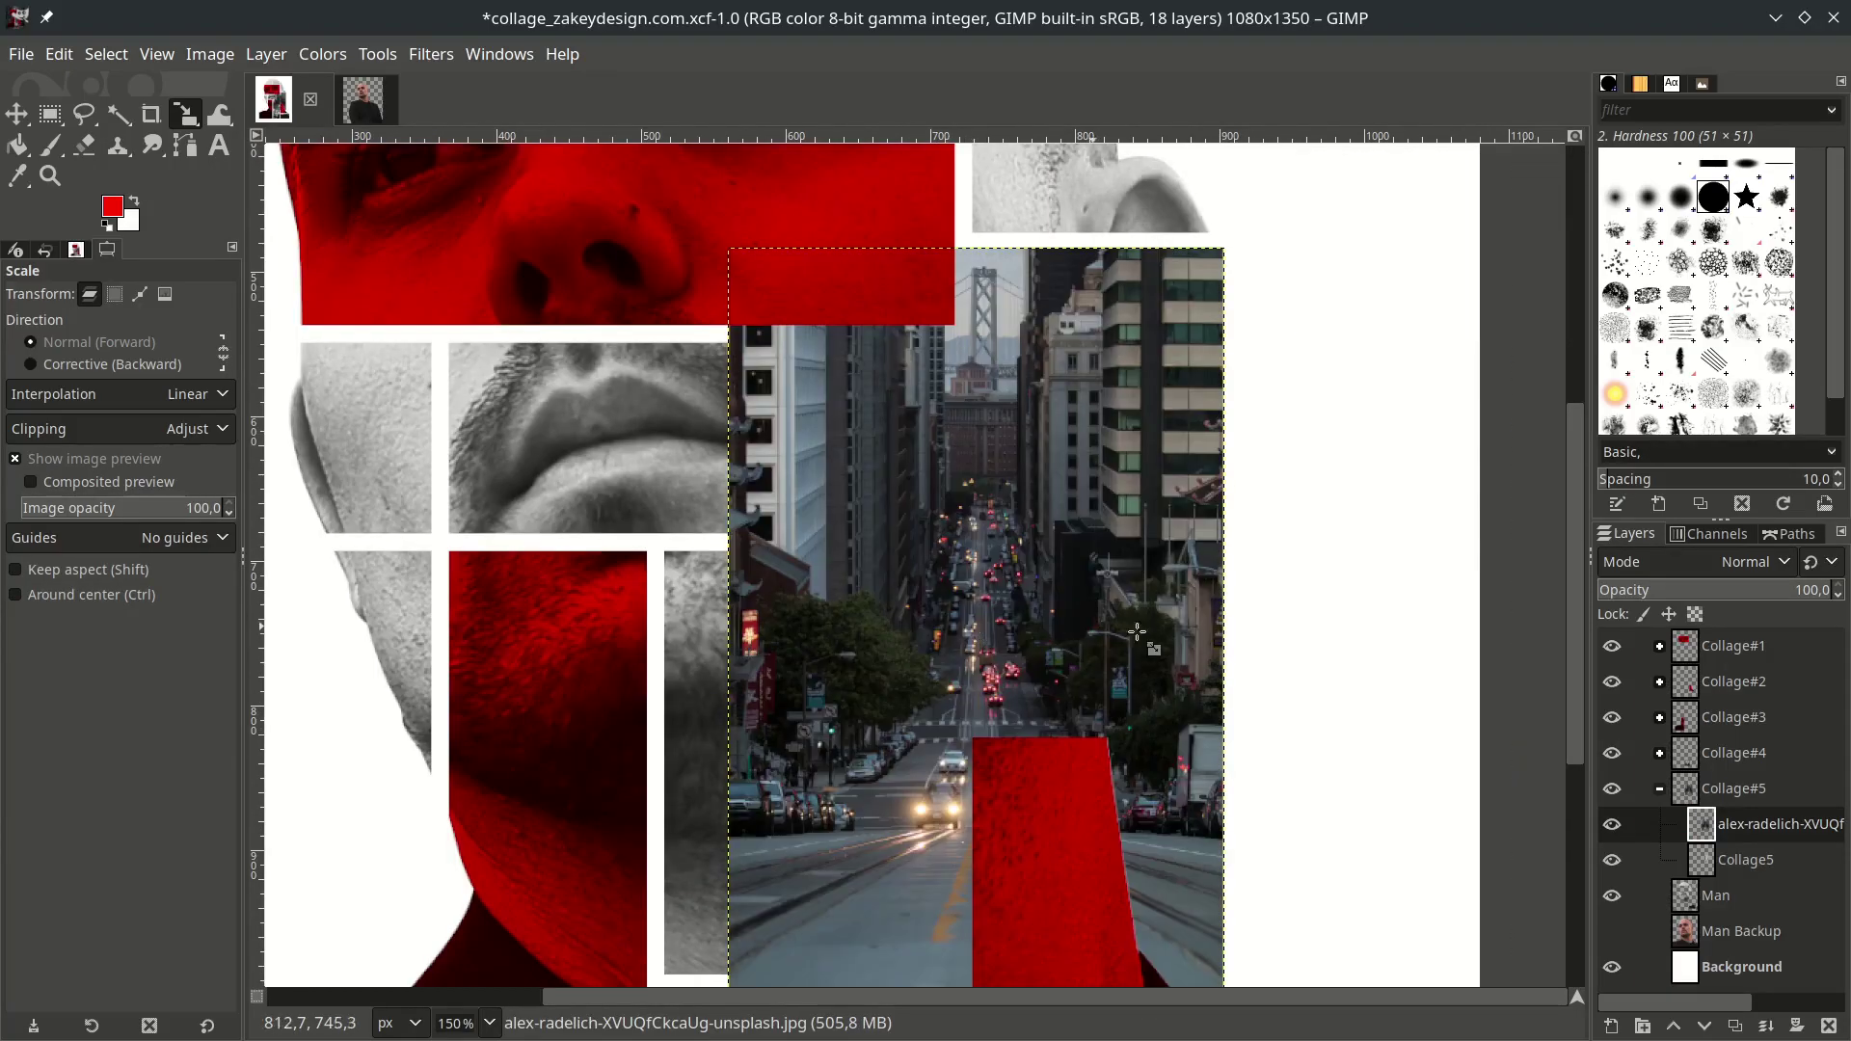
scroll(1145, 630, "down", 1)
Load Collage5's opaque area as a selection and add a layer mask from that selection to the city-street photo.
left_click(1793, 860)
right_click(1793, 861)
left_click(1687, 768)
right_click(1779, 825)
left_click(1591, 469)
left_click(1670, 662)
Desaturate the city-street photo's image content, not its mask, using the Value (HSV) mode.
left_click(1702, 825)
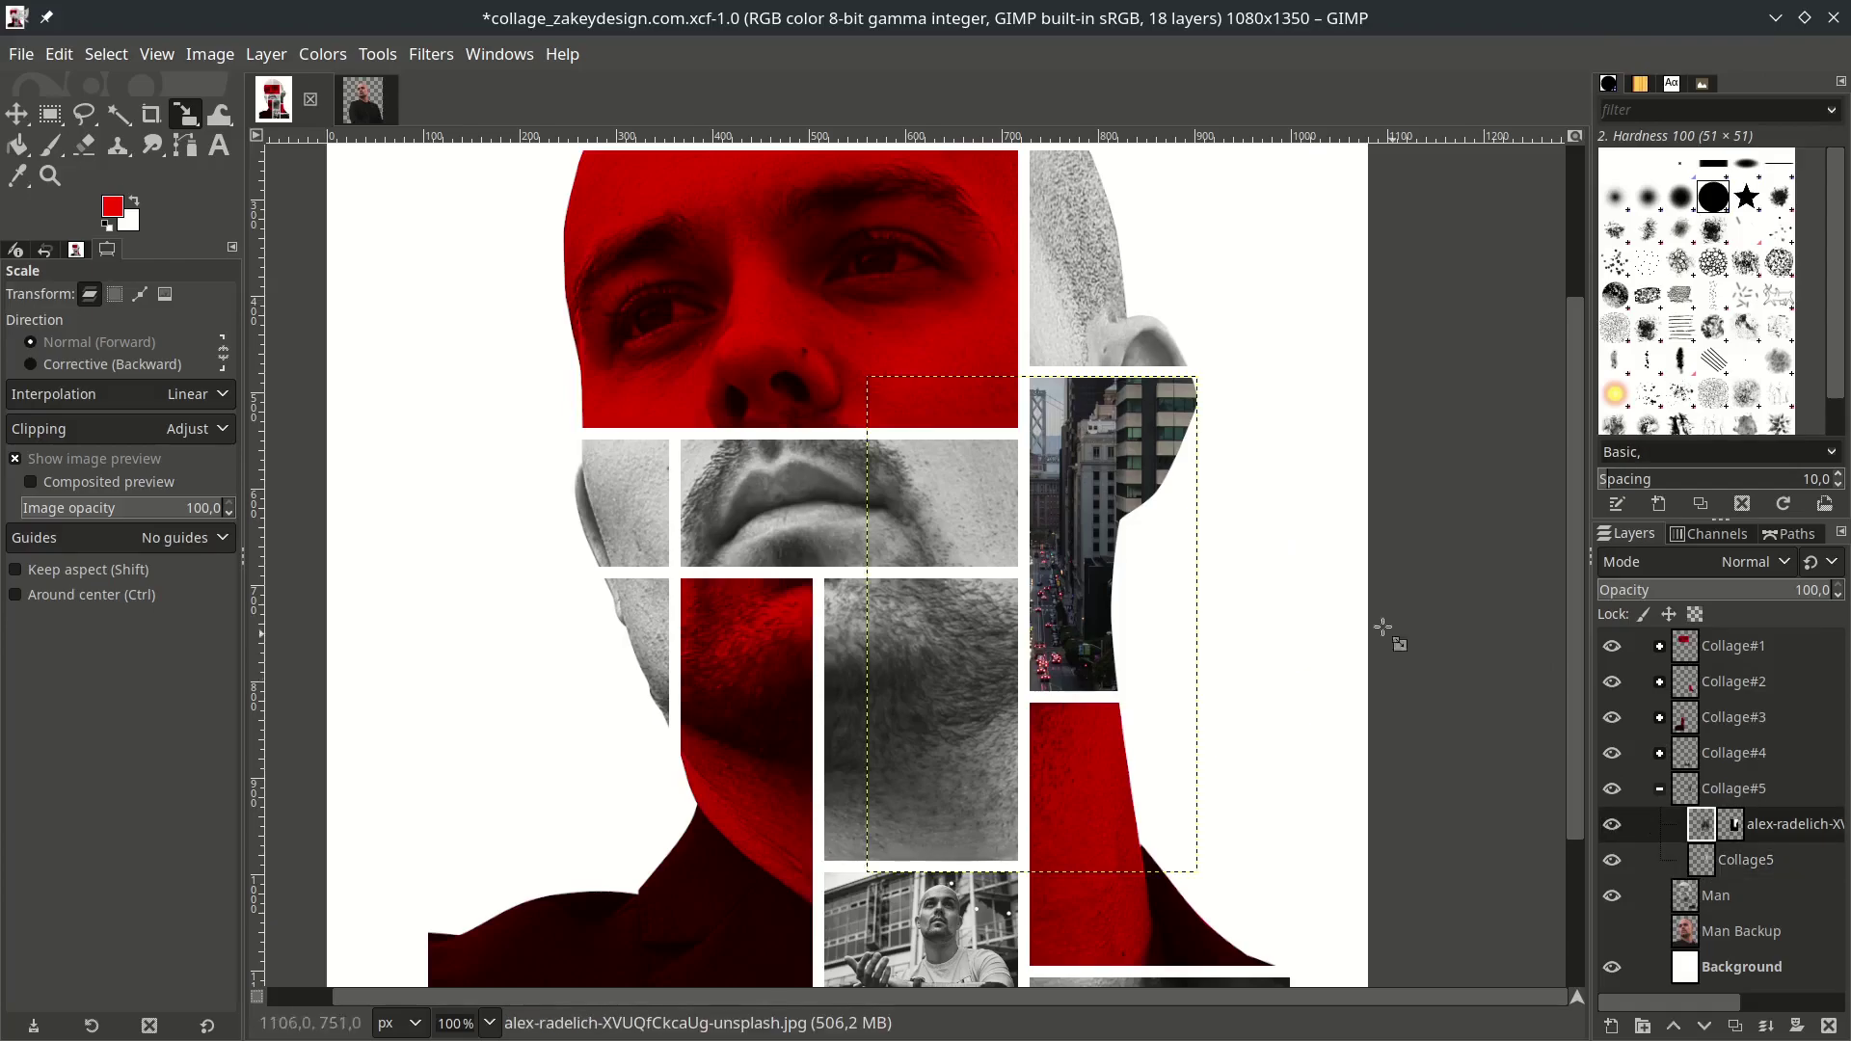
left_click(323, 54)
mouse_move(414, 553)
left_click(637, 587)
left_click(1630, 525)
left_click(1631, 640)
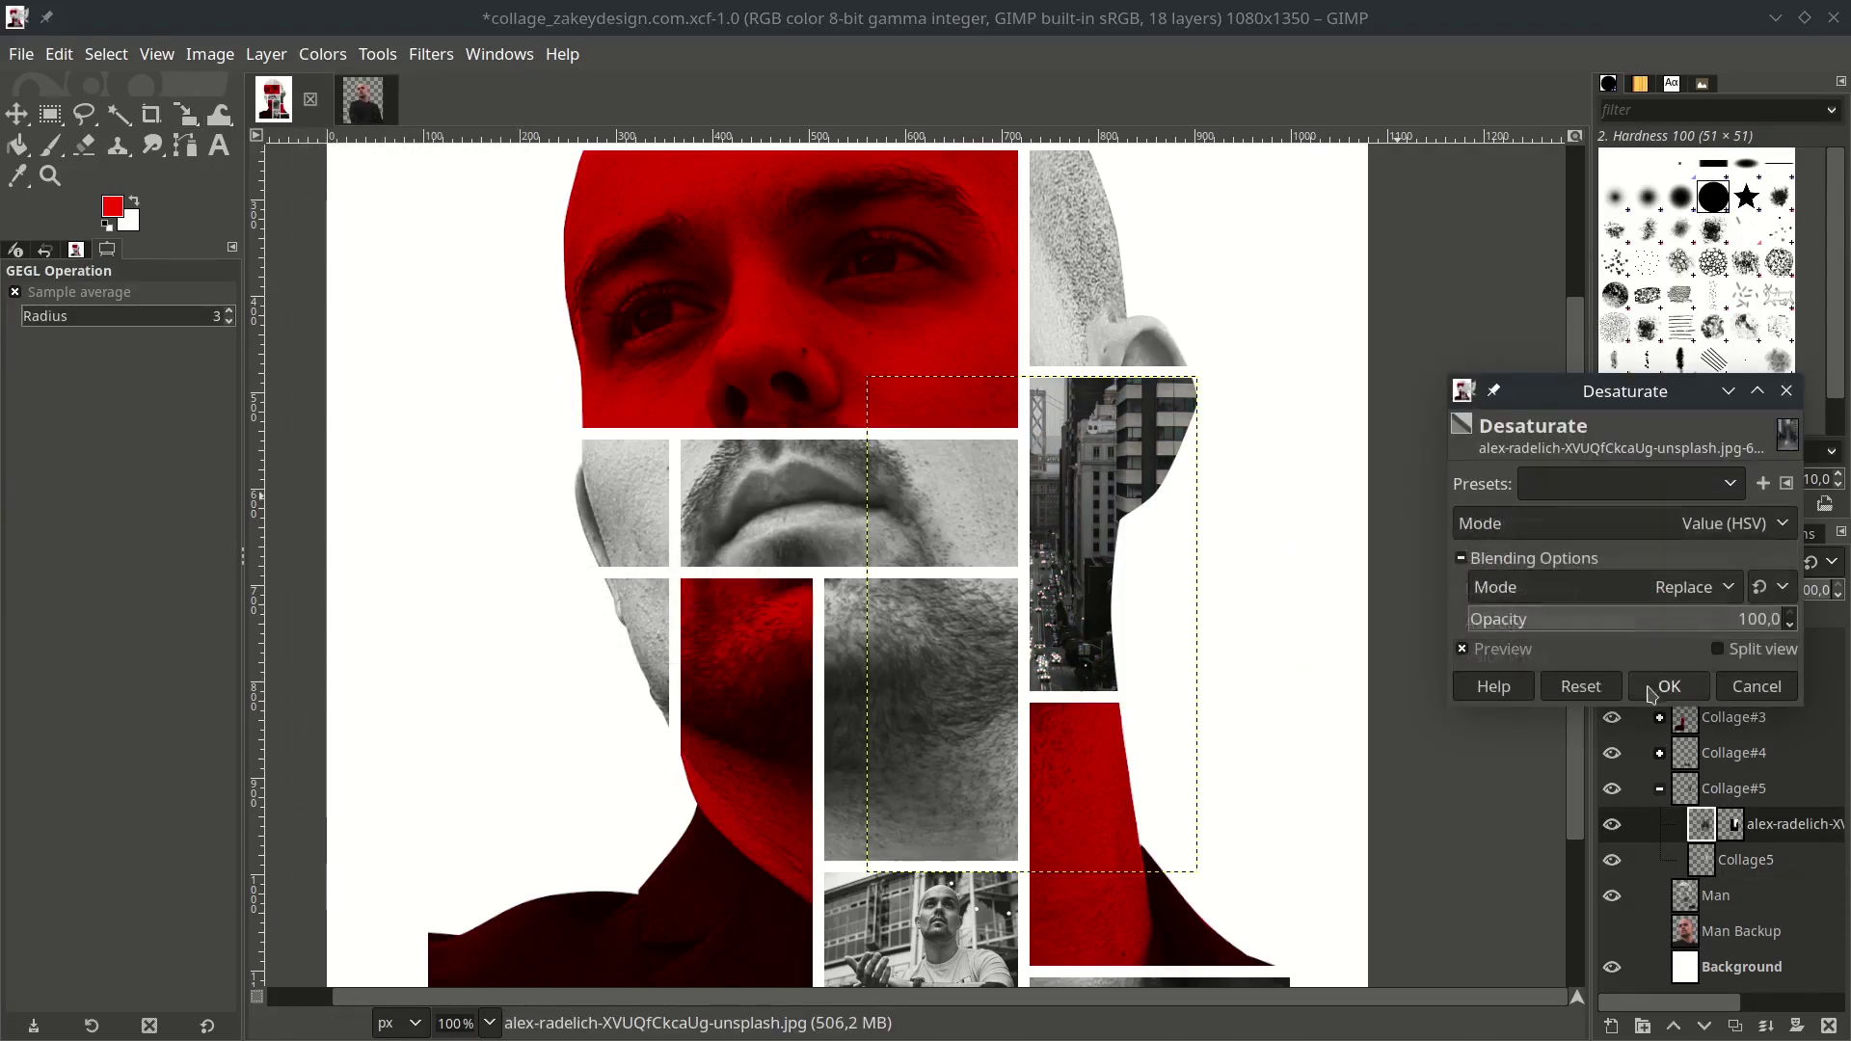
left_click(1663, 688)
Collapse the Collage#5 group, make the Man layer active, and save the file.
left_click(1712, 860)
left_click(1660, 788)
left_click(1719, 861)
key("ctrl+s")
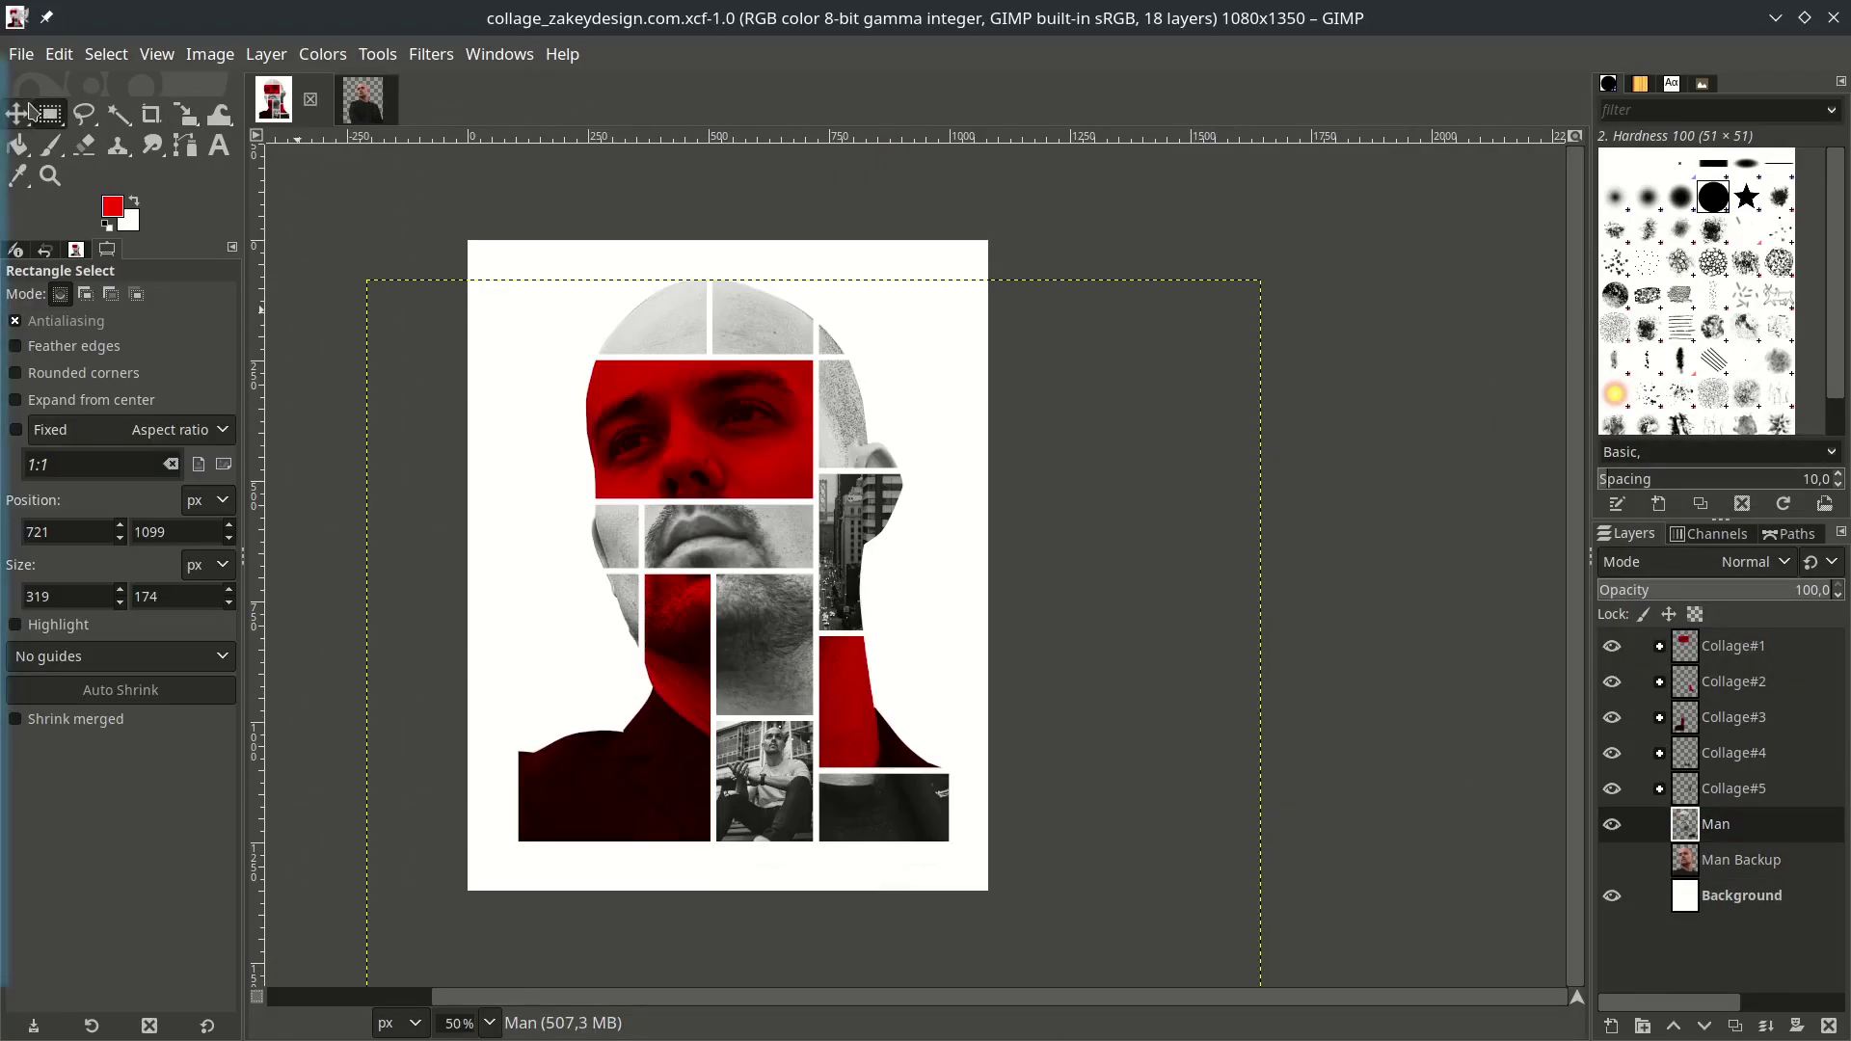
Draw a rectangular selection about 295 × 165 px around the lower-right shirt panel on the Man layer.
key("m")
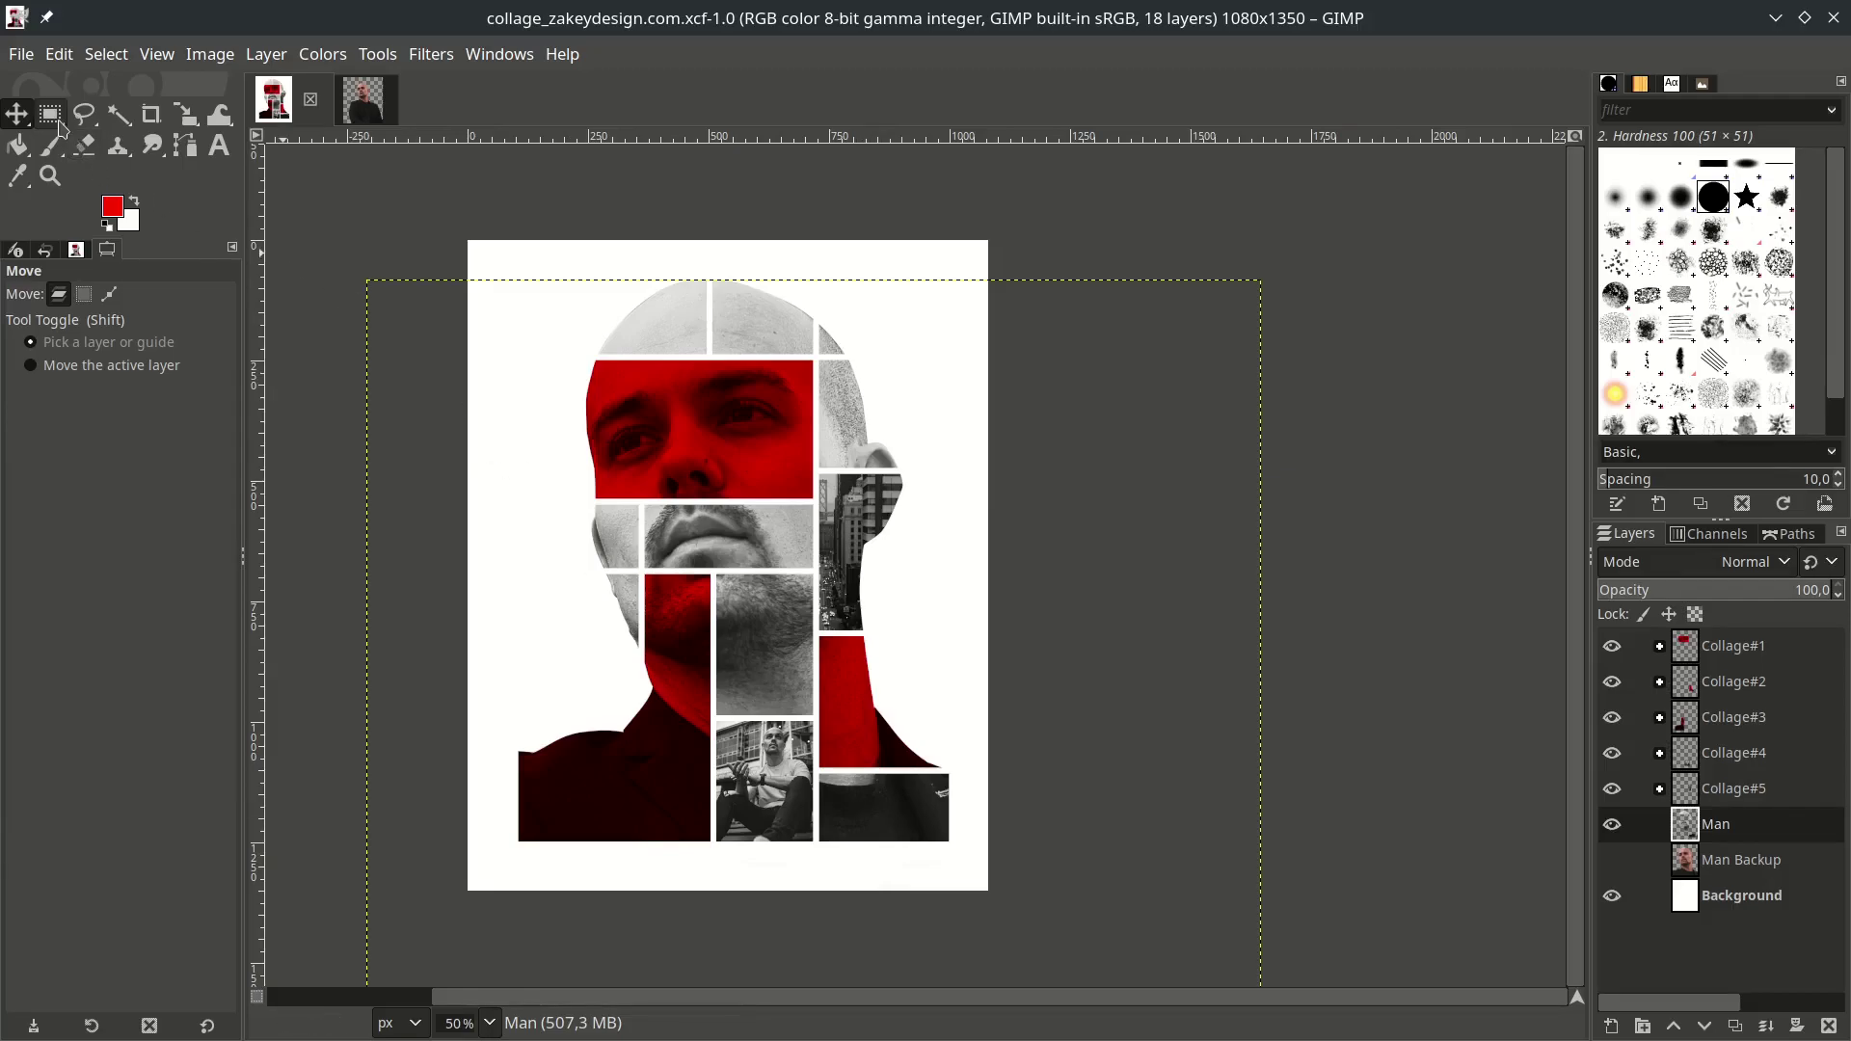
left_click(56, 118)
key("2")
left_click_drag(604, 488, 1170, 807)
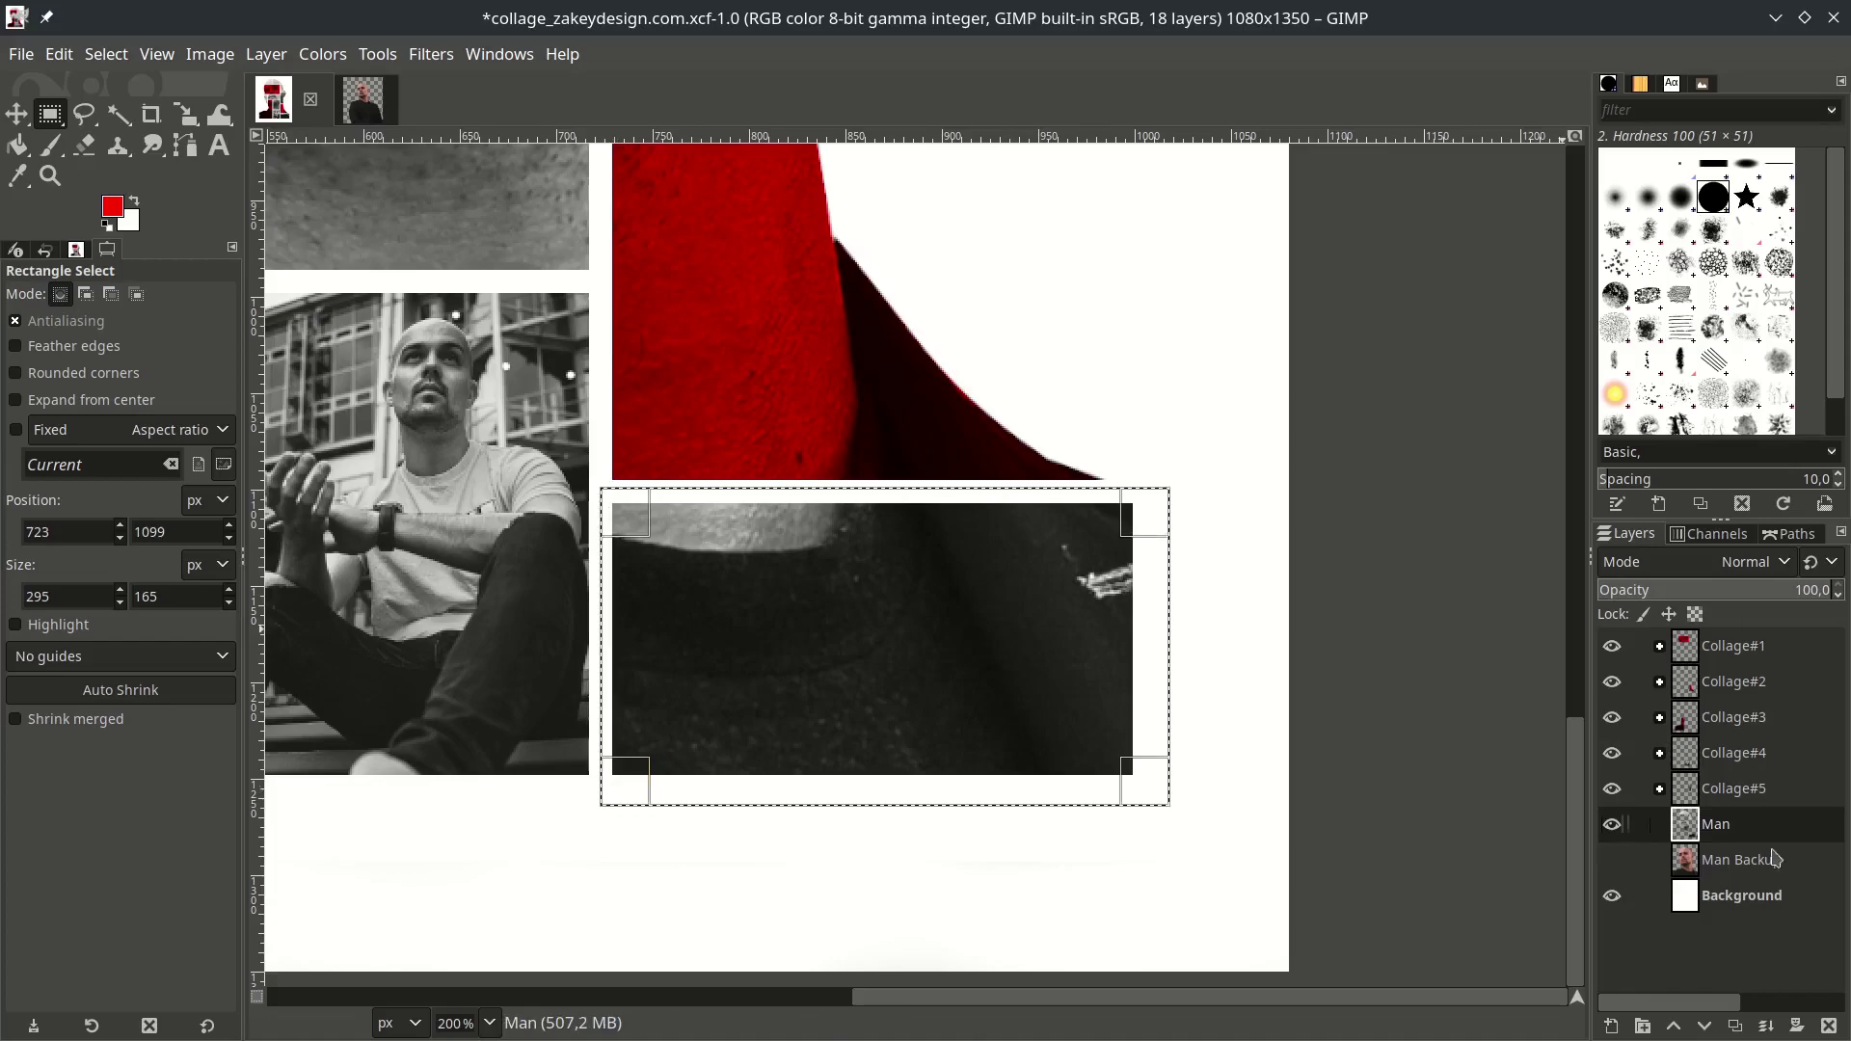
Float the selected lower-right shirt panel, convert it to a new layer, and name that layer Collage6.
left_click(107, 56)
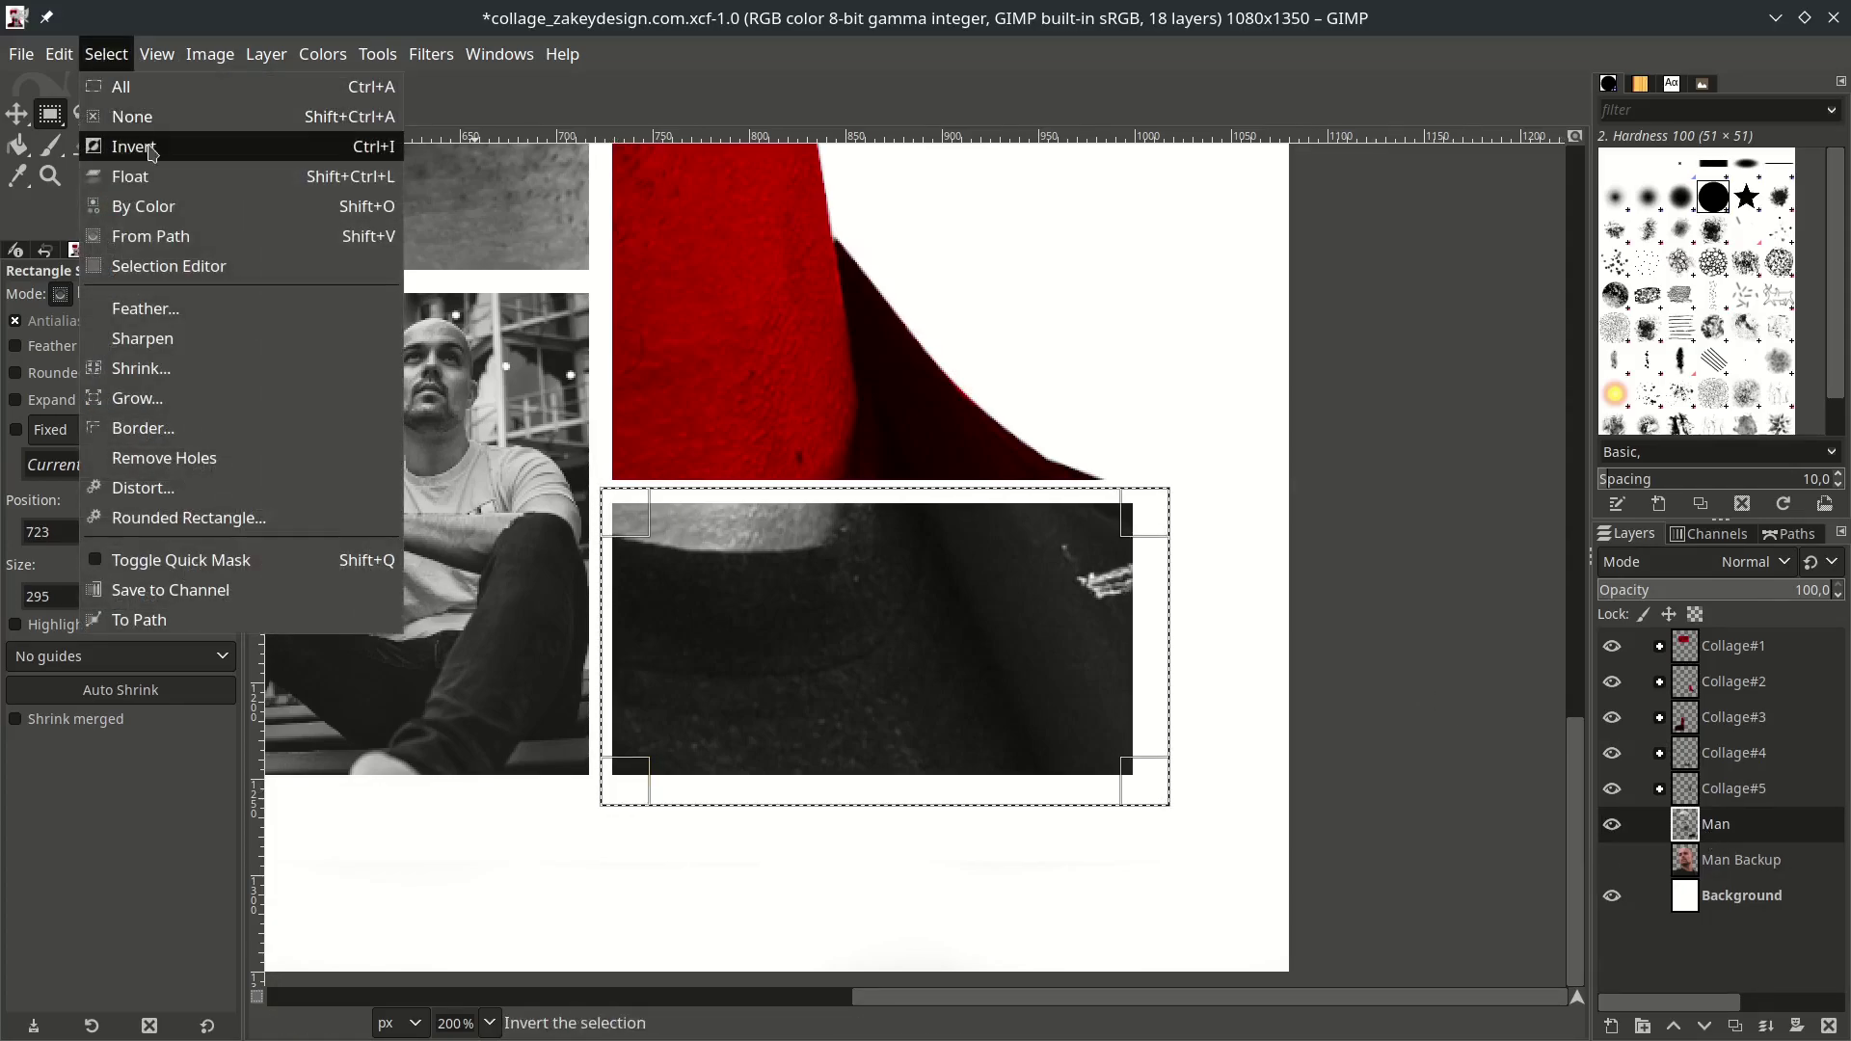
left_click(130, 176)
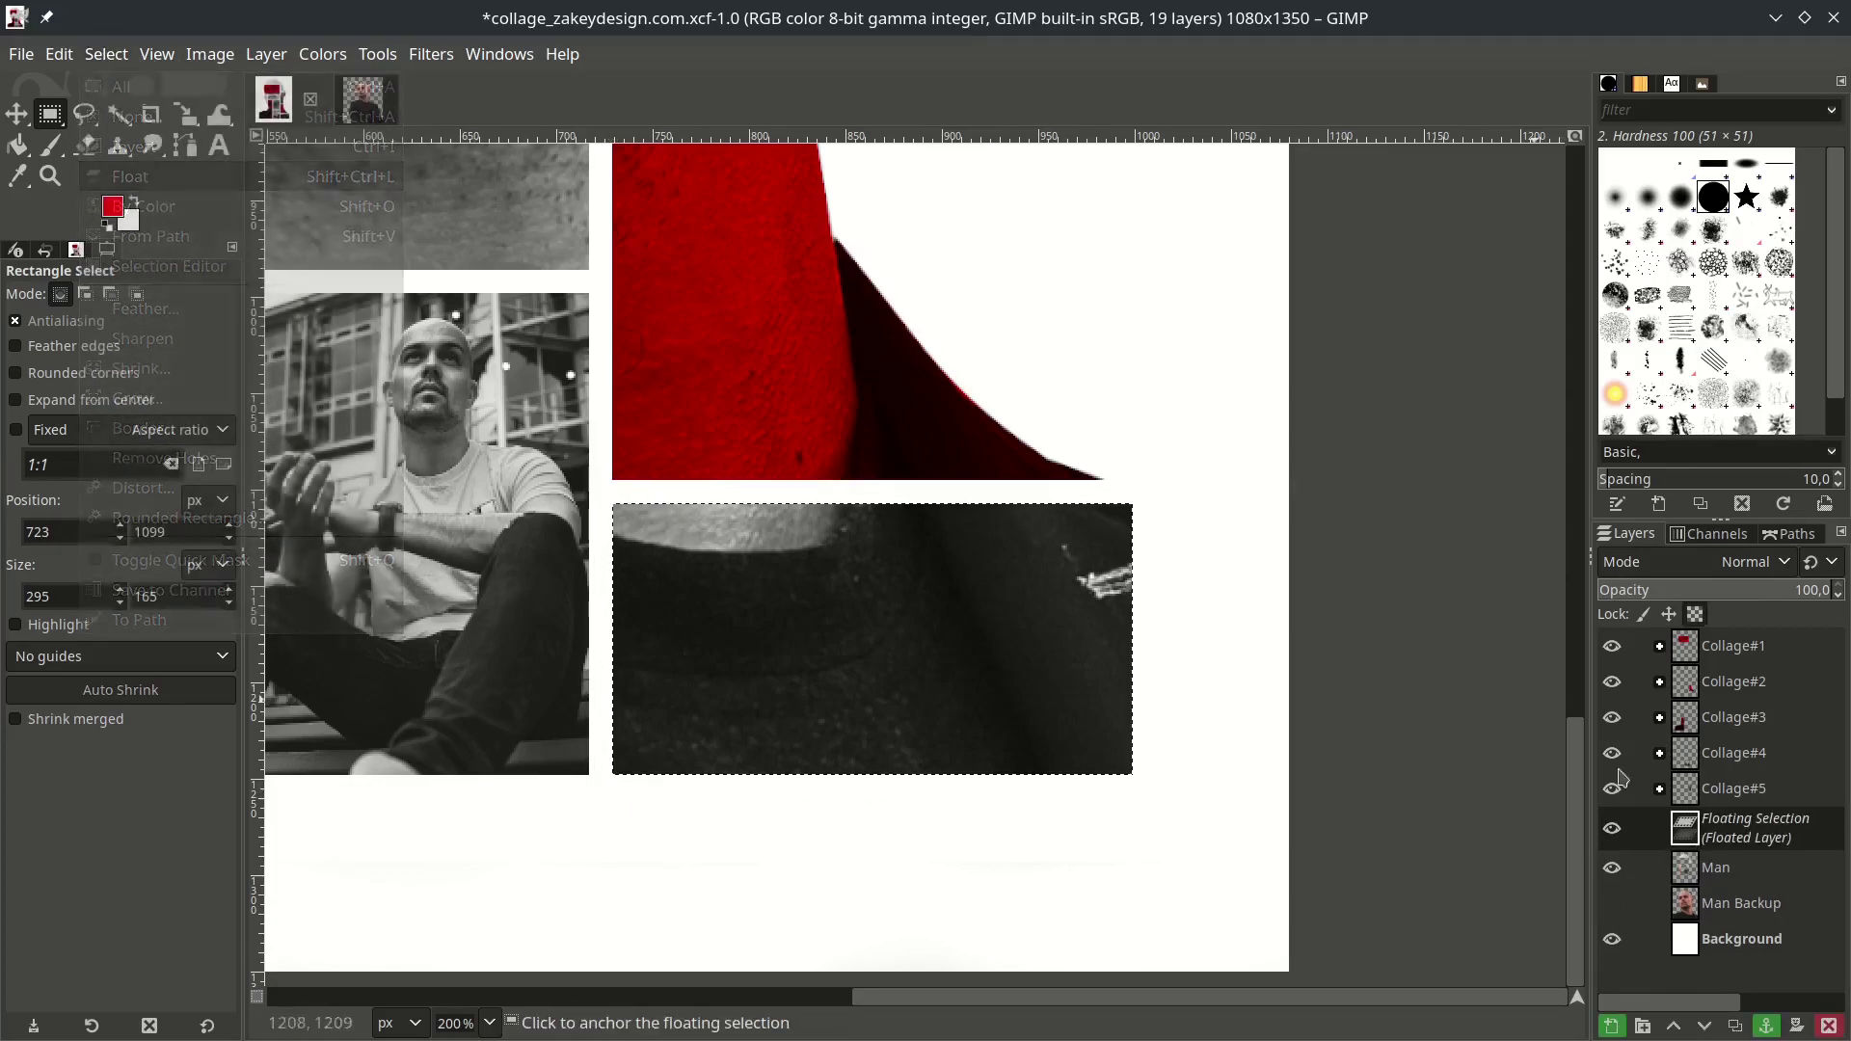
left_click(1612, 1027)
double_click(1752, 835)
key("BackSpace")
type("Collage6")
key("Return")
Create a layer group named Collage#6 and move the Collage6 layer into it, leaving Collage6 active.
left_click(1643, 1028)
double_click(1777, 825)
type("Collage#6")
key("Return")
left_click_drag(1779, 864, 1714, 827)
left_click(1744, 859)
Import pngwing.com.png as a new layer above Collage6 in the Collage#6 group.
scroll(1133, 702, "down", 2)
key("minus")
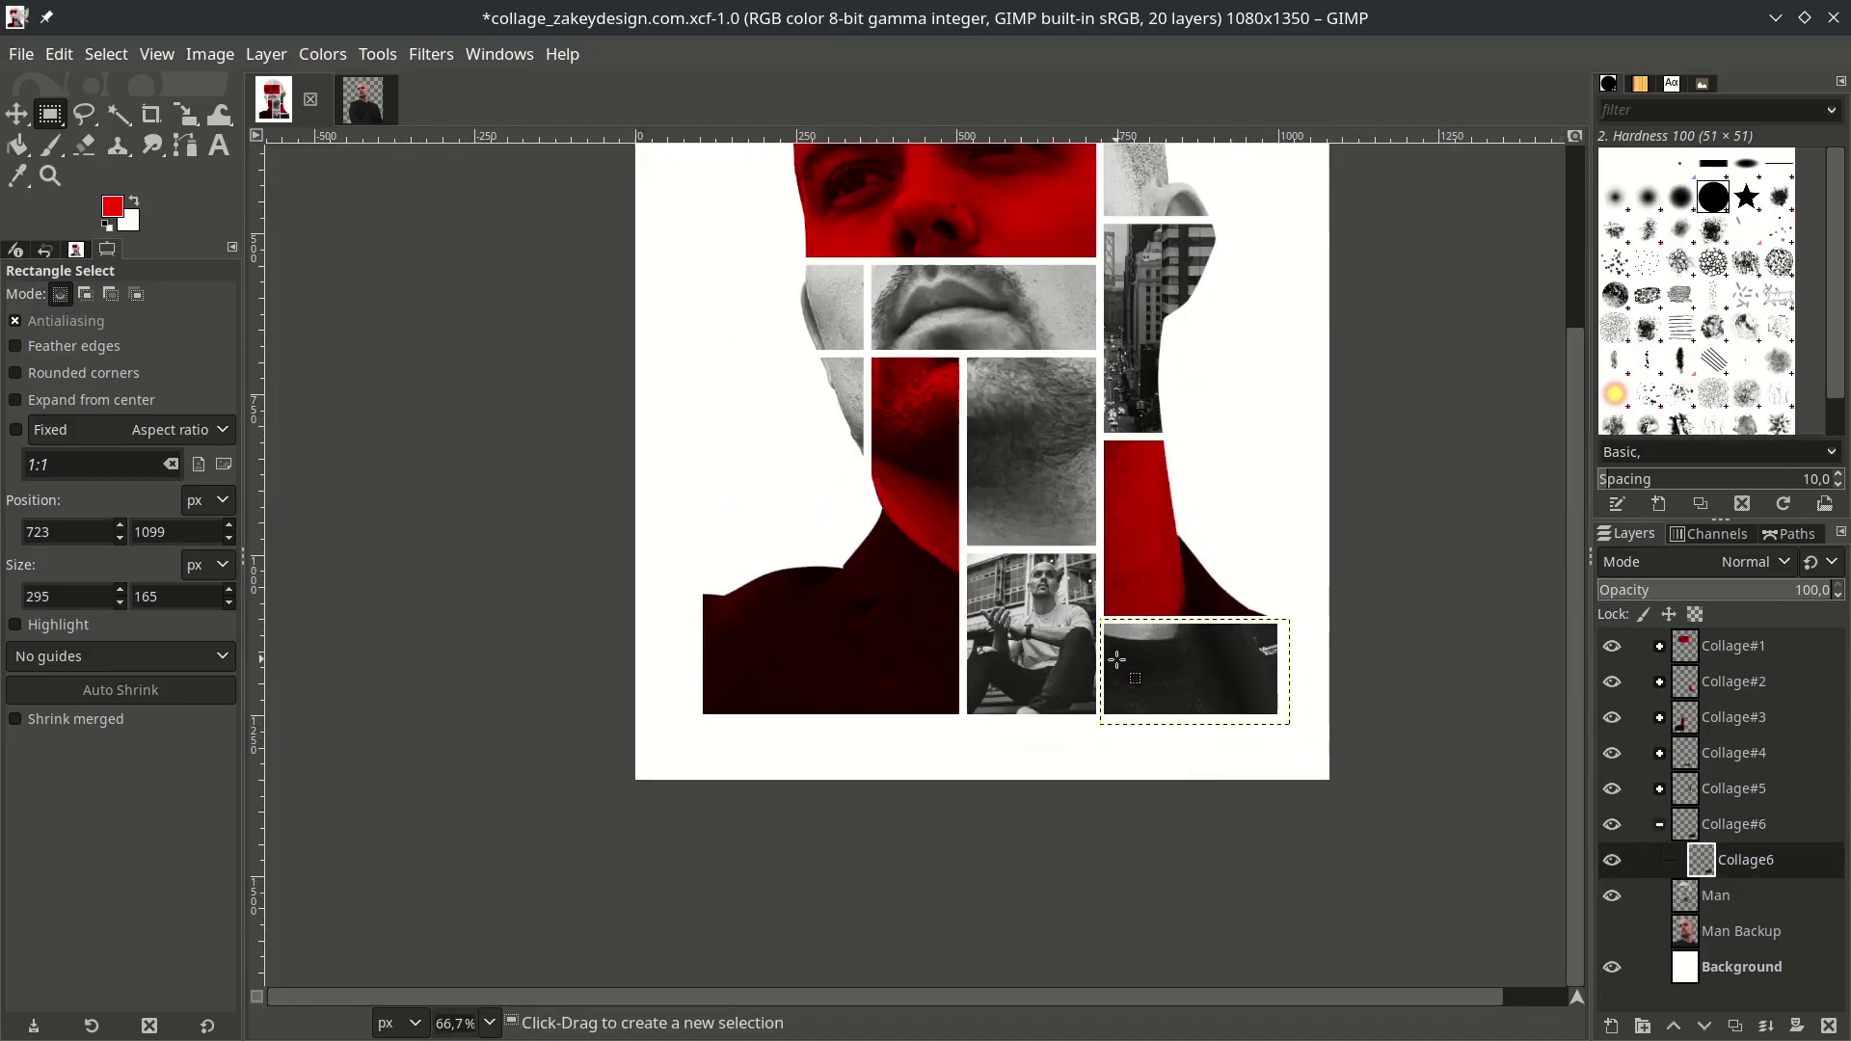
left_click(22, 54)
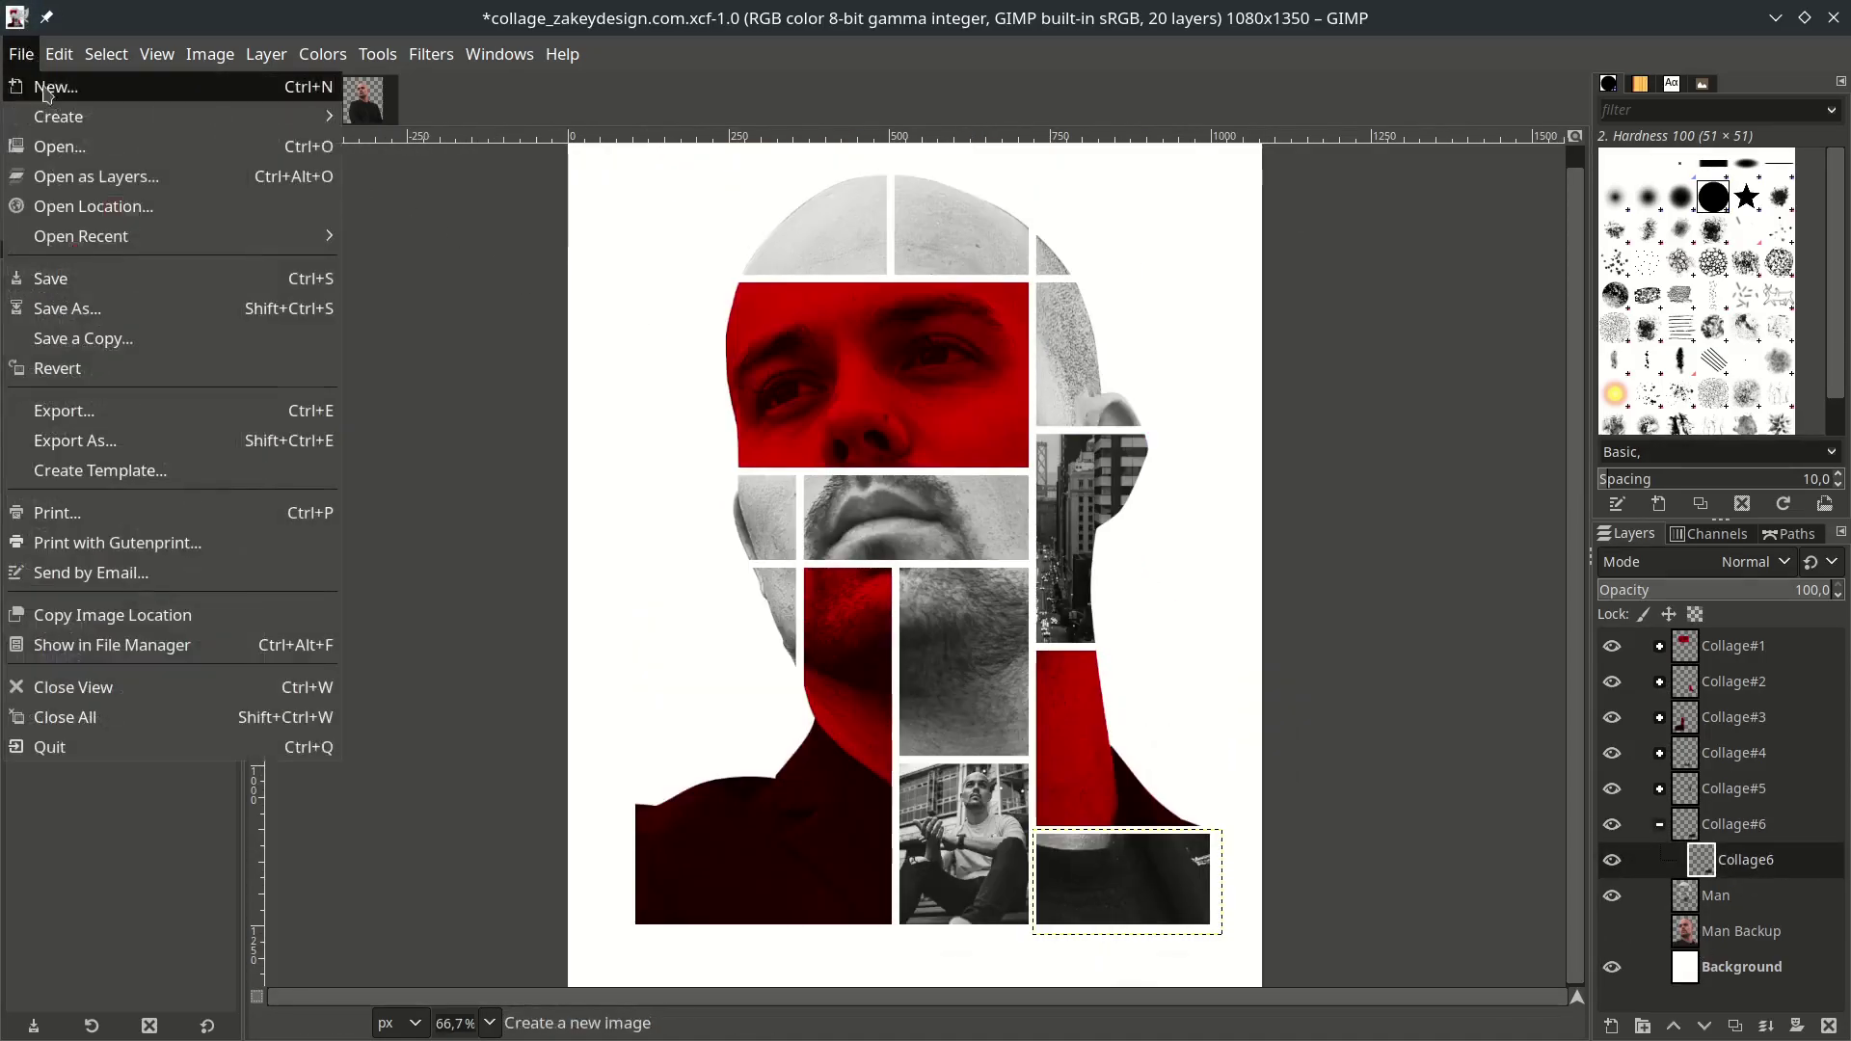
left_click(86, 176)
left_click(533, 303)
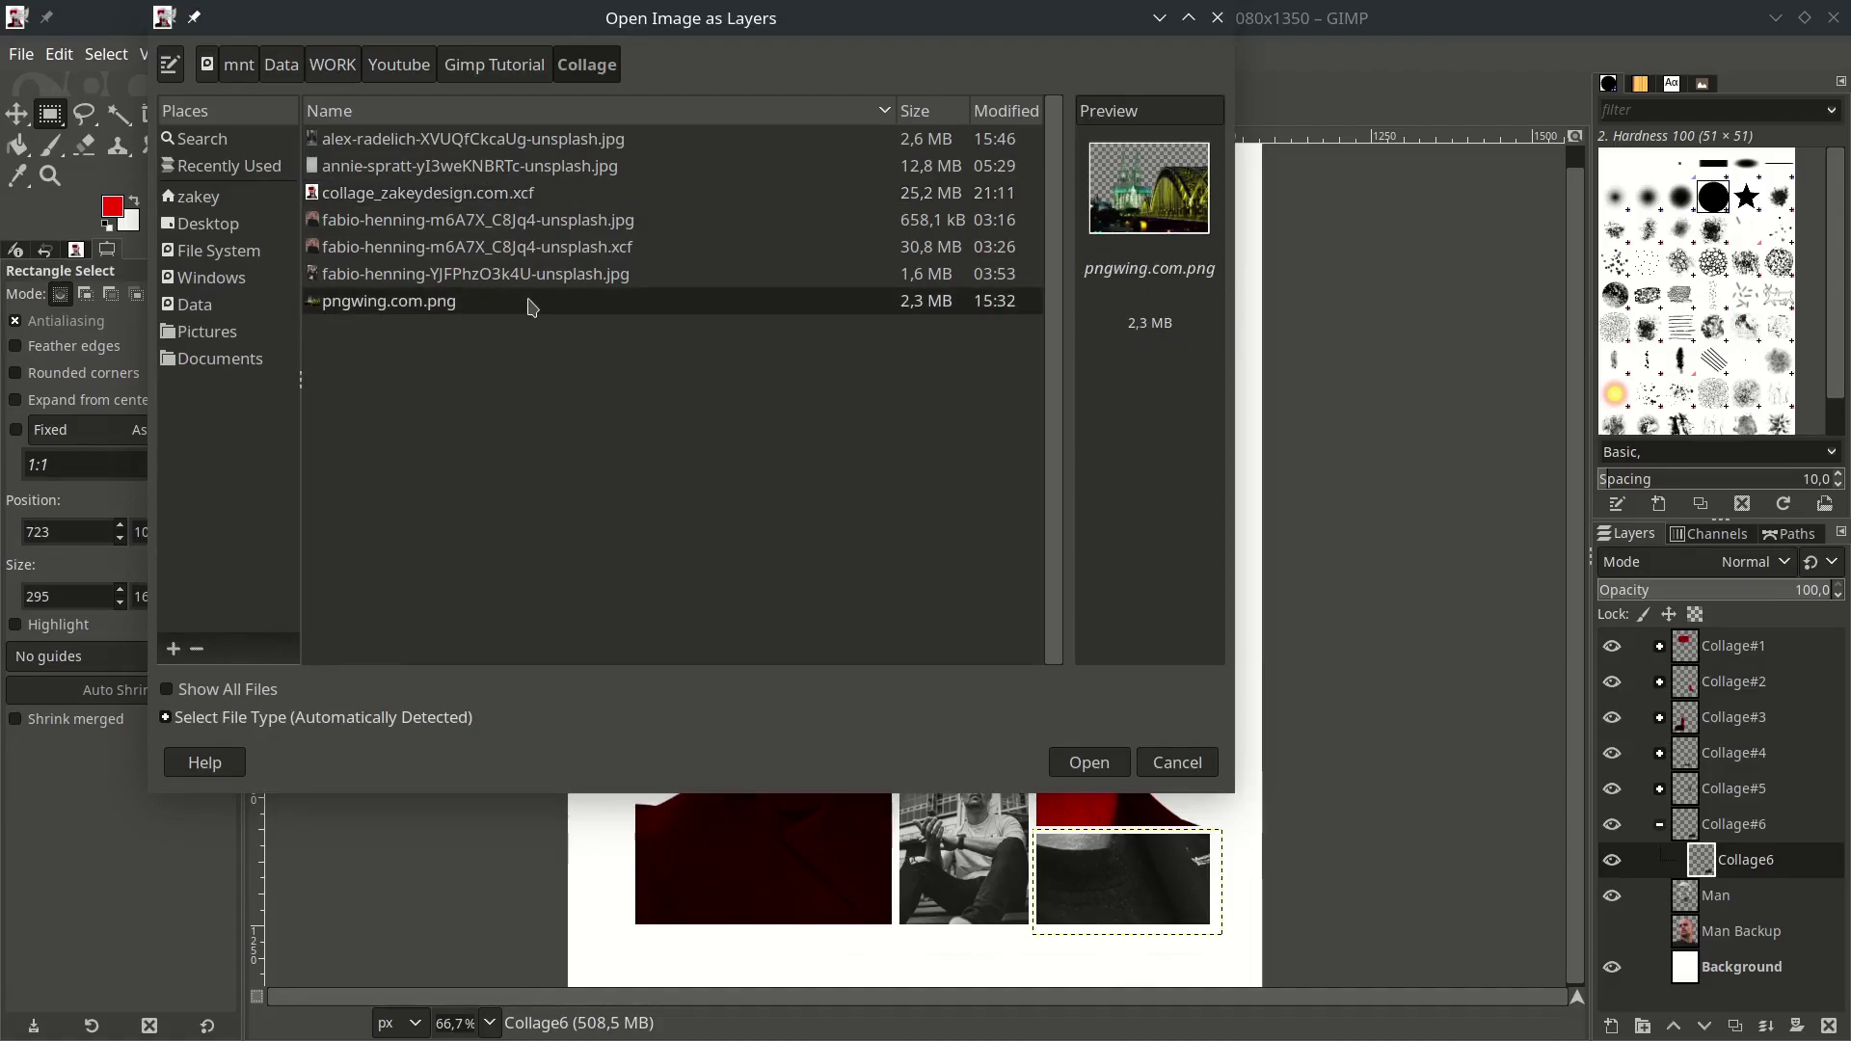
double_click(532, 305)
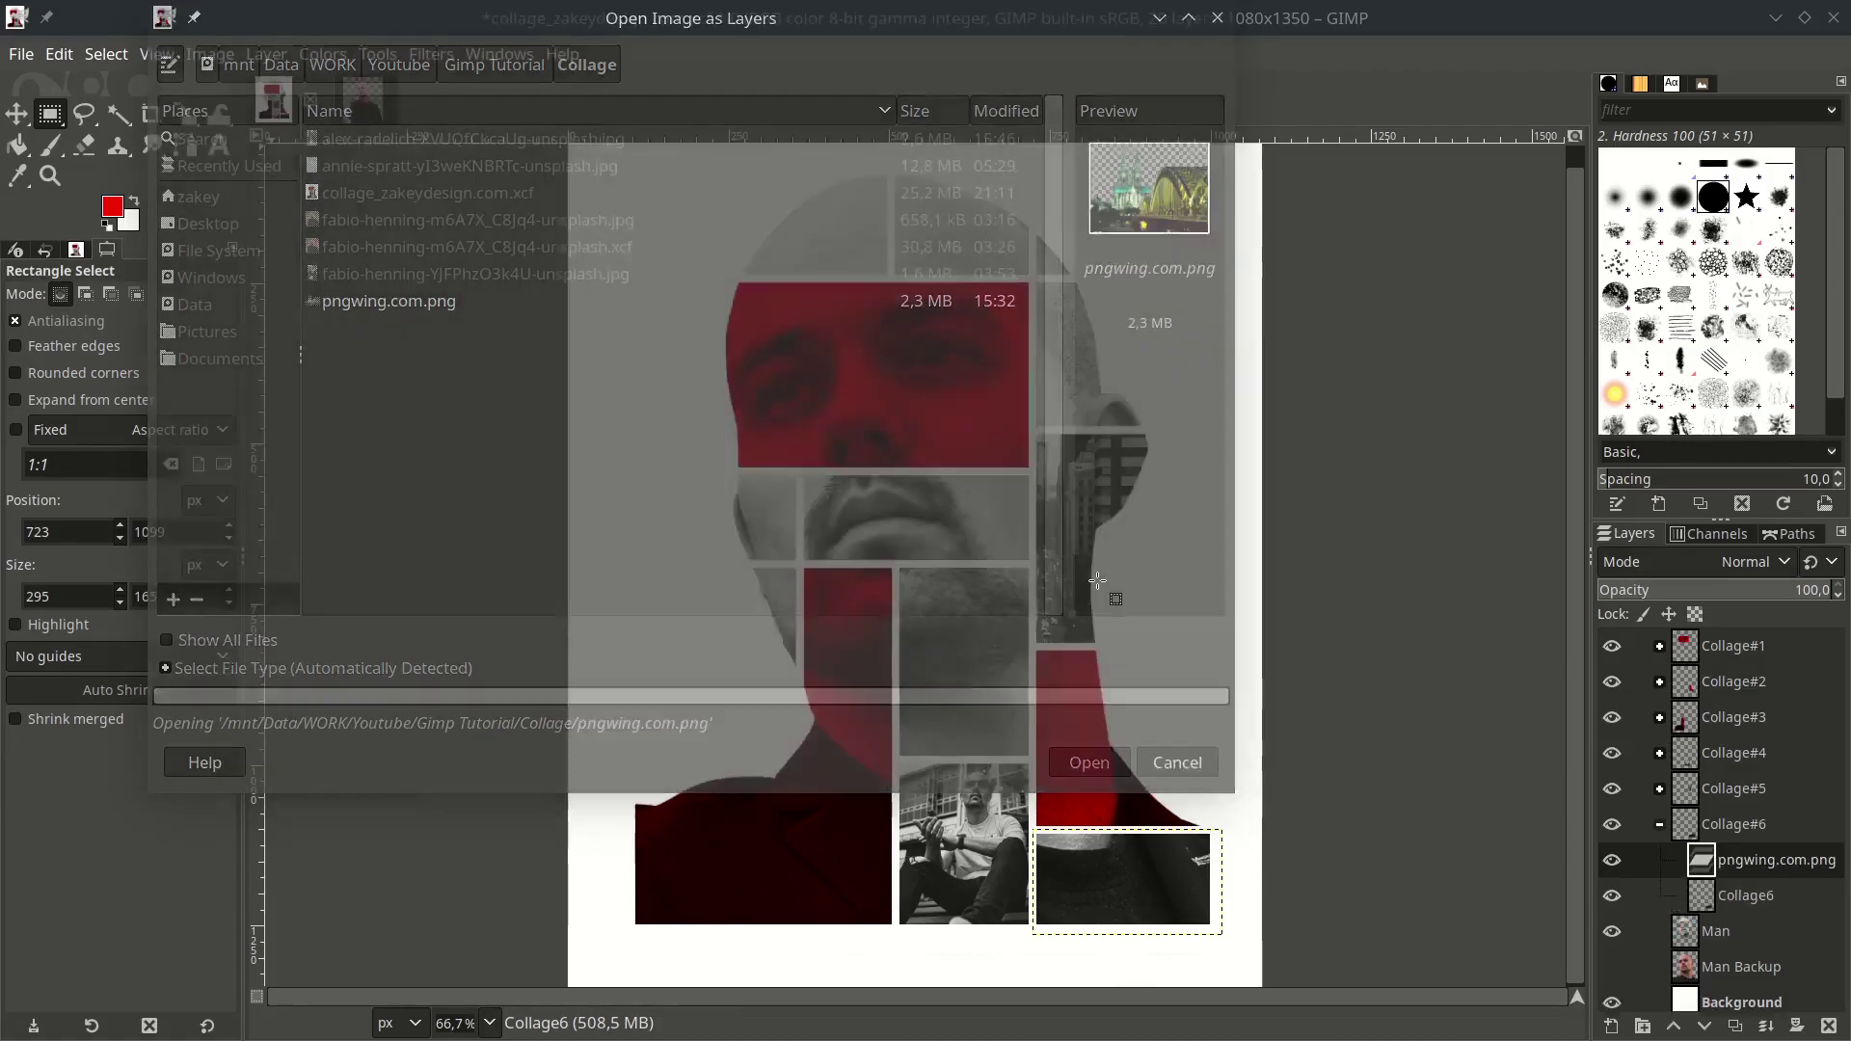
Scale down the bridge-and-cathedral layer and position it over the lower-right shirt panel.
scroll(1292, 916, "down", 1)
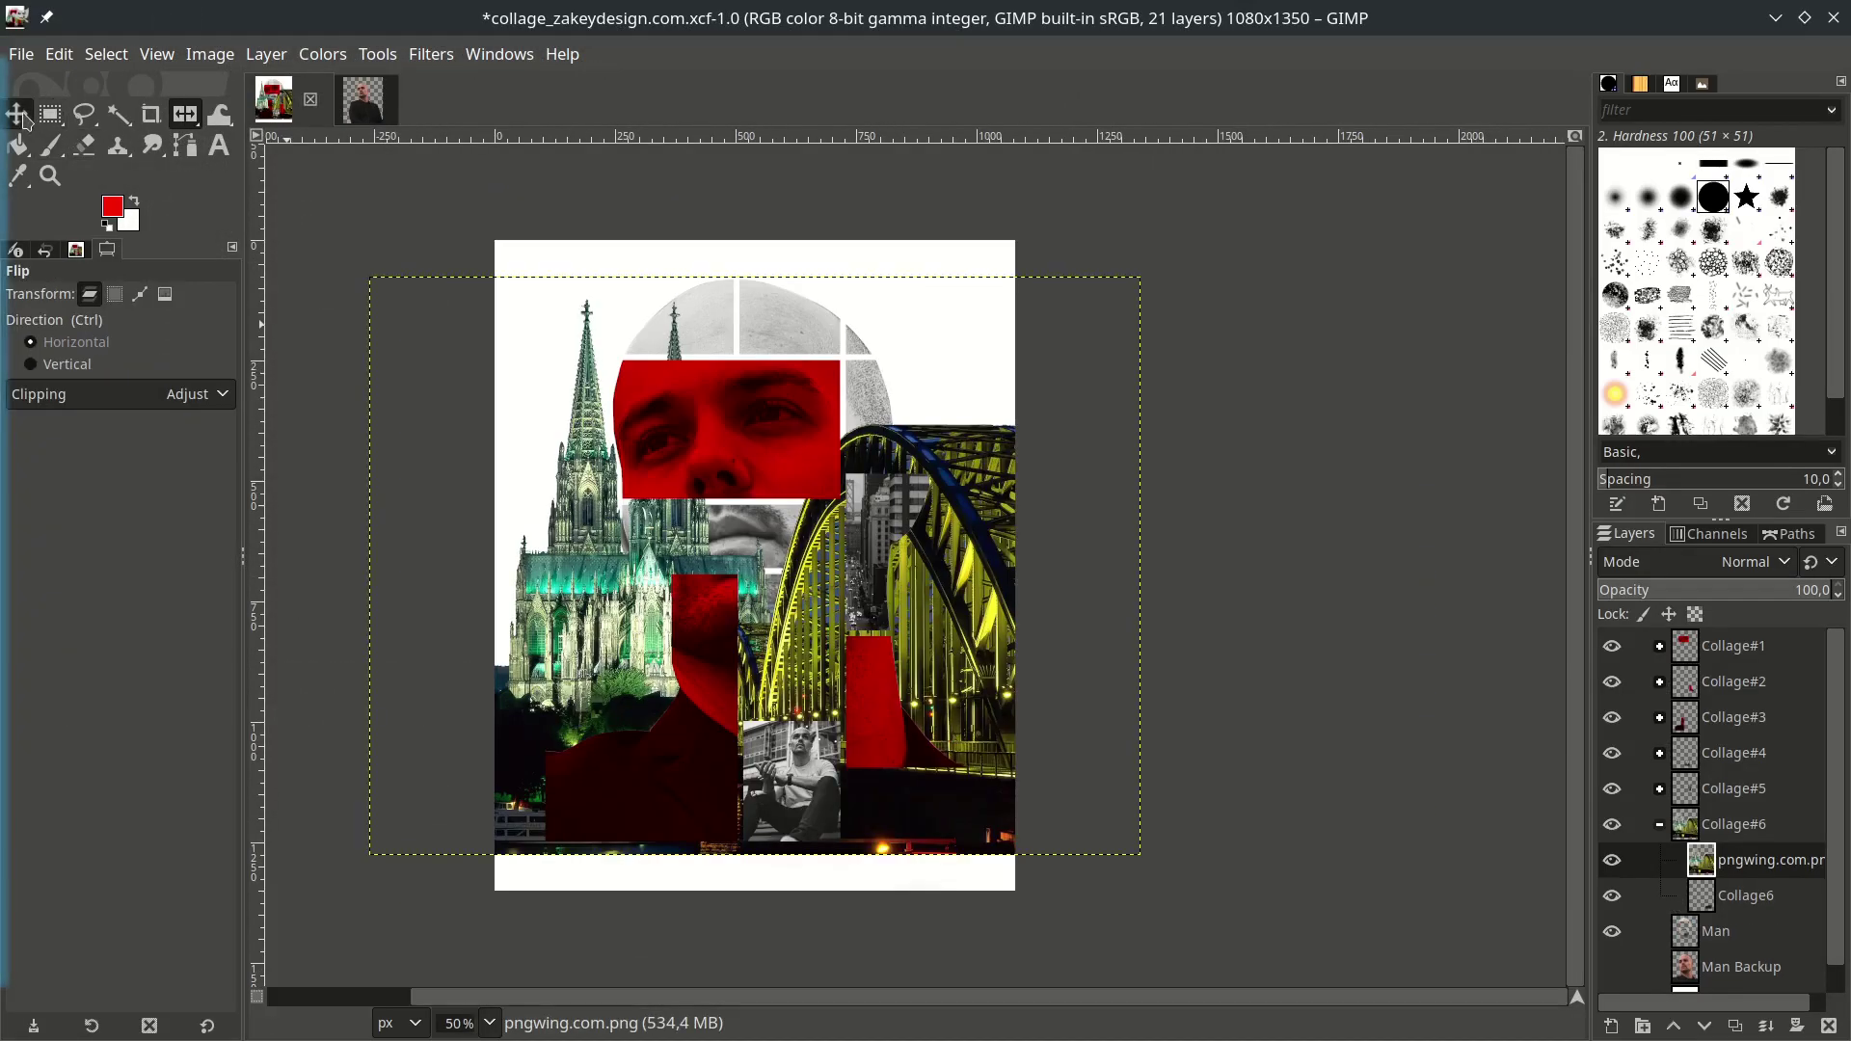
left_click(24, 118)
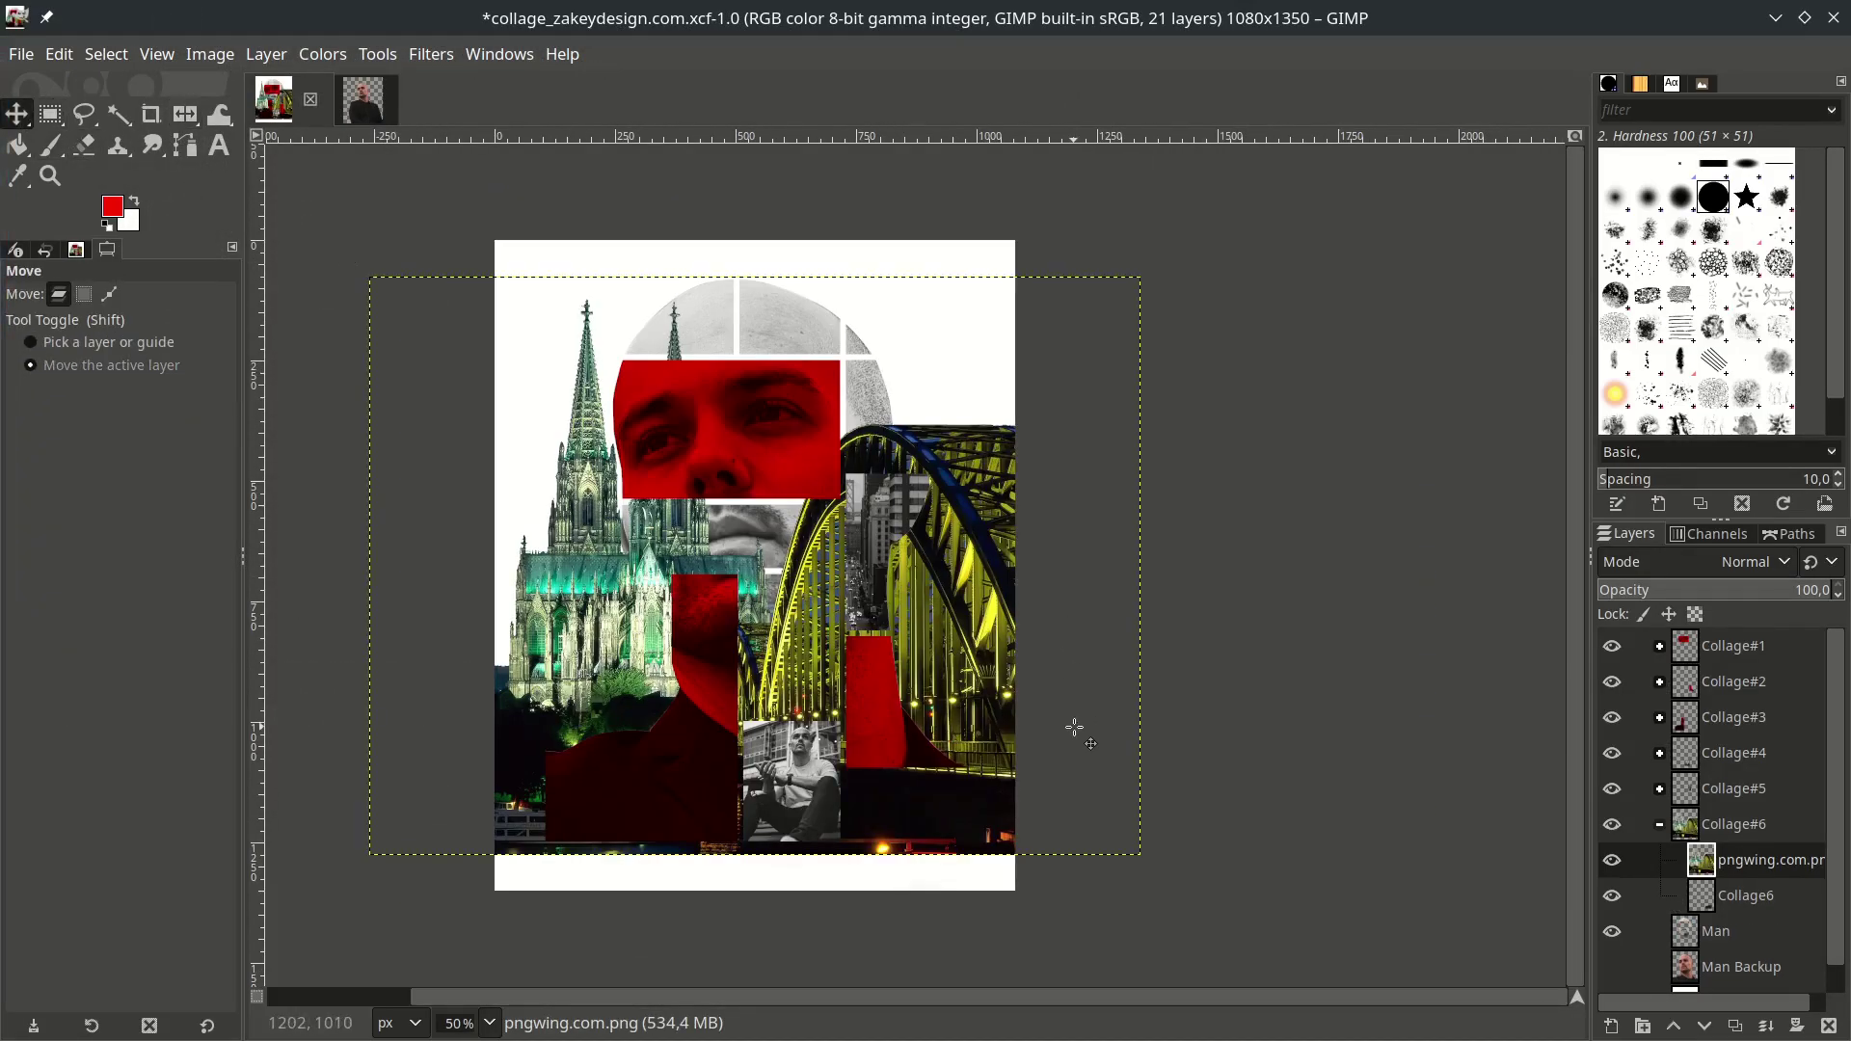
key("shift+s")
left_click(1130, 817)
left_click_drag(1144, 858, 553, 353)
scroll(934, 809, "up", 3)
left_click_drag(758, 568, 860, 733)
left_click_drag(1095, 559, 1117, 548)
key("Return")
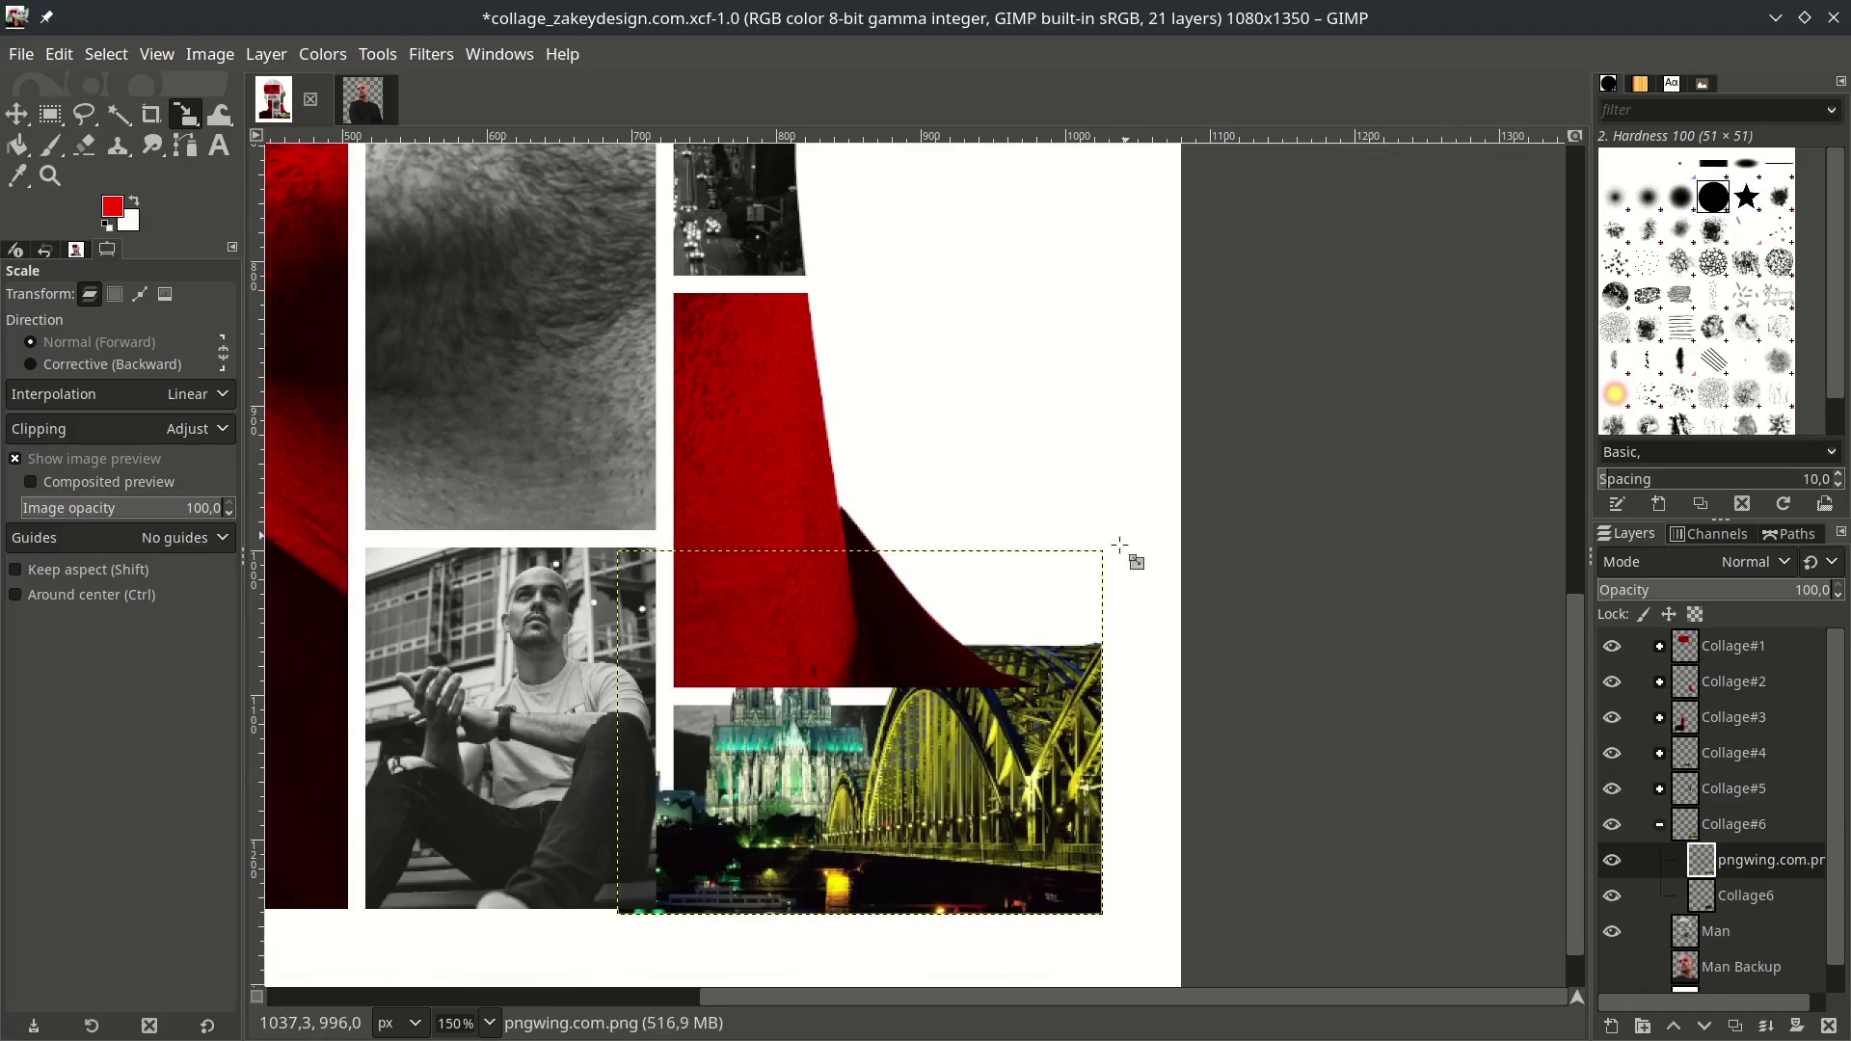
Flip the bridge-and-cathedral layer horizontally.
scroll(873, 769, "down", 1)
scroll(868, 765, "up", 3)
scroll(868, 765, "down", 3)
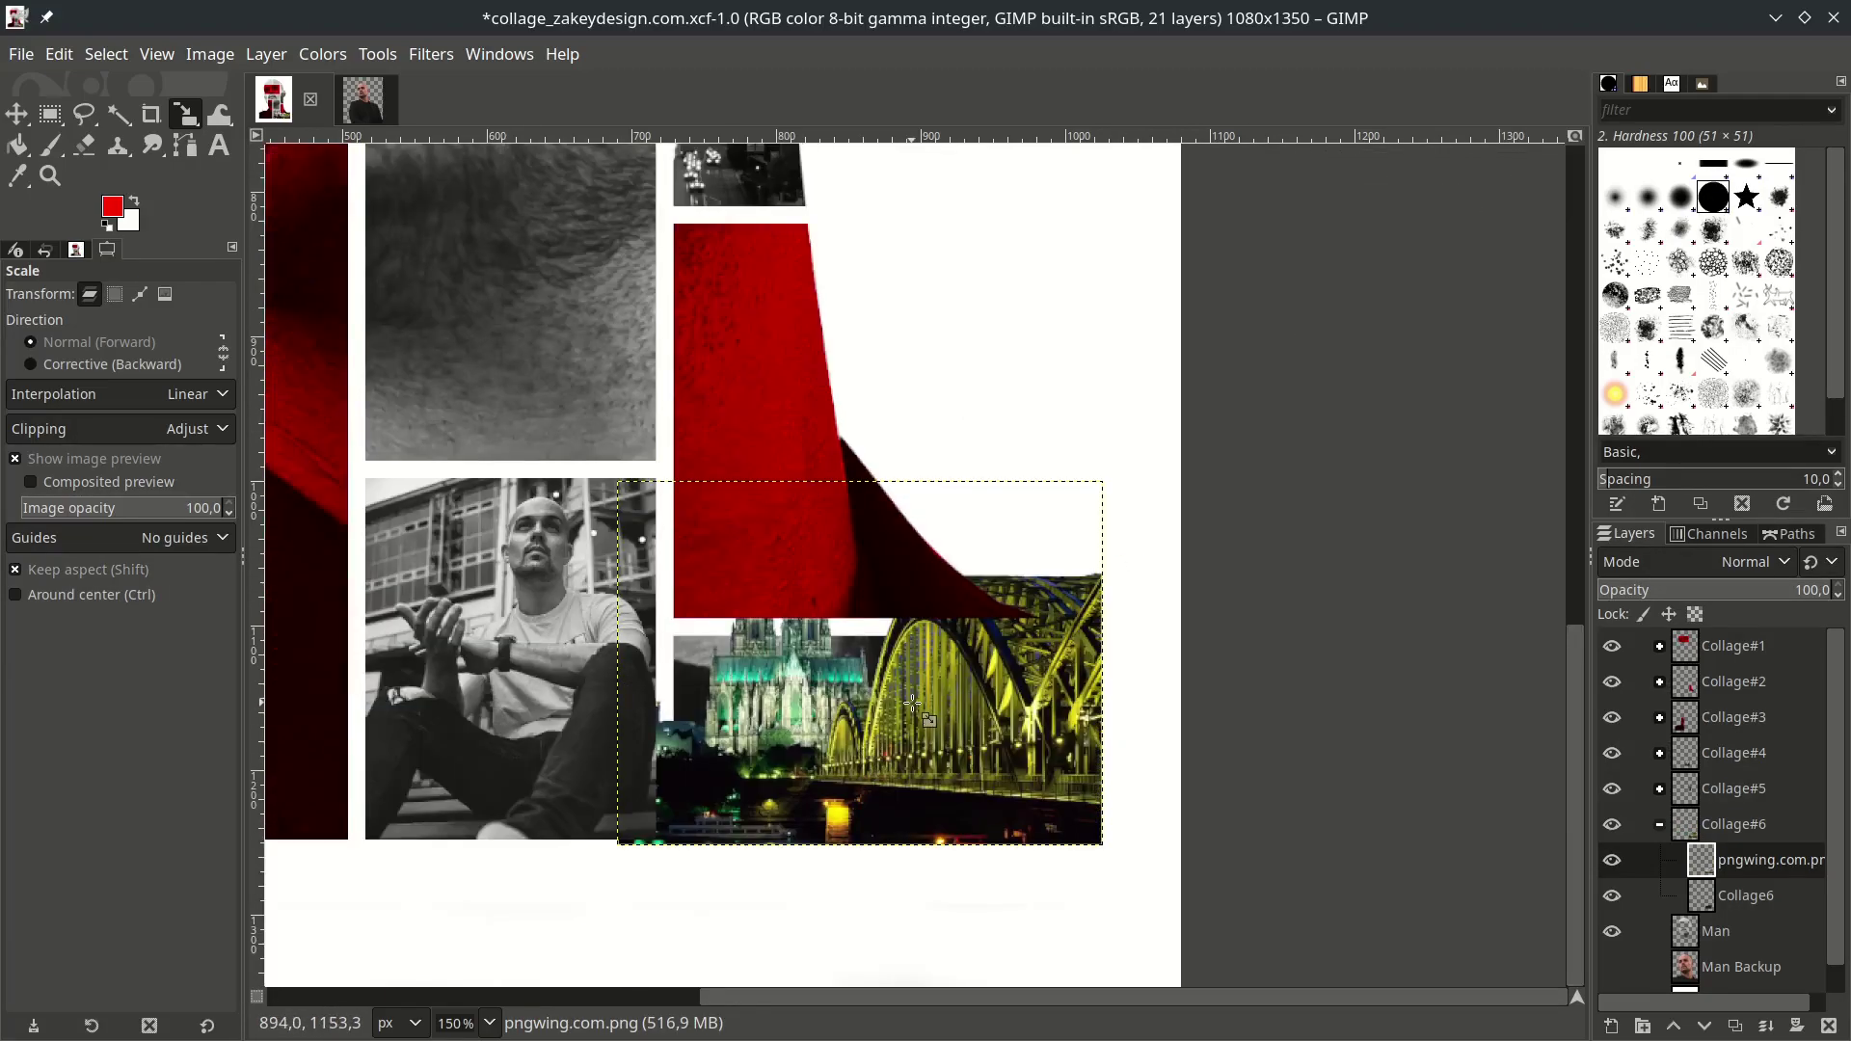
key("shift+f")
left_click(965, 712)
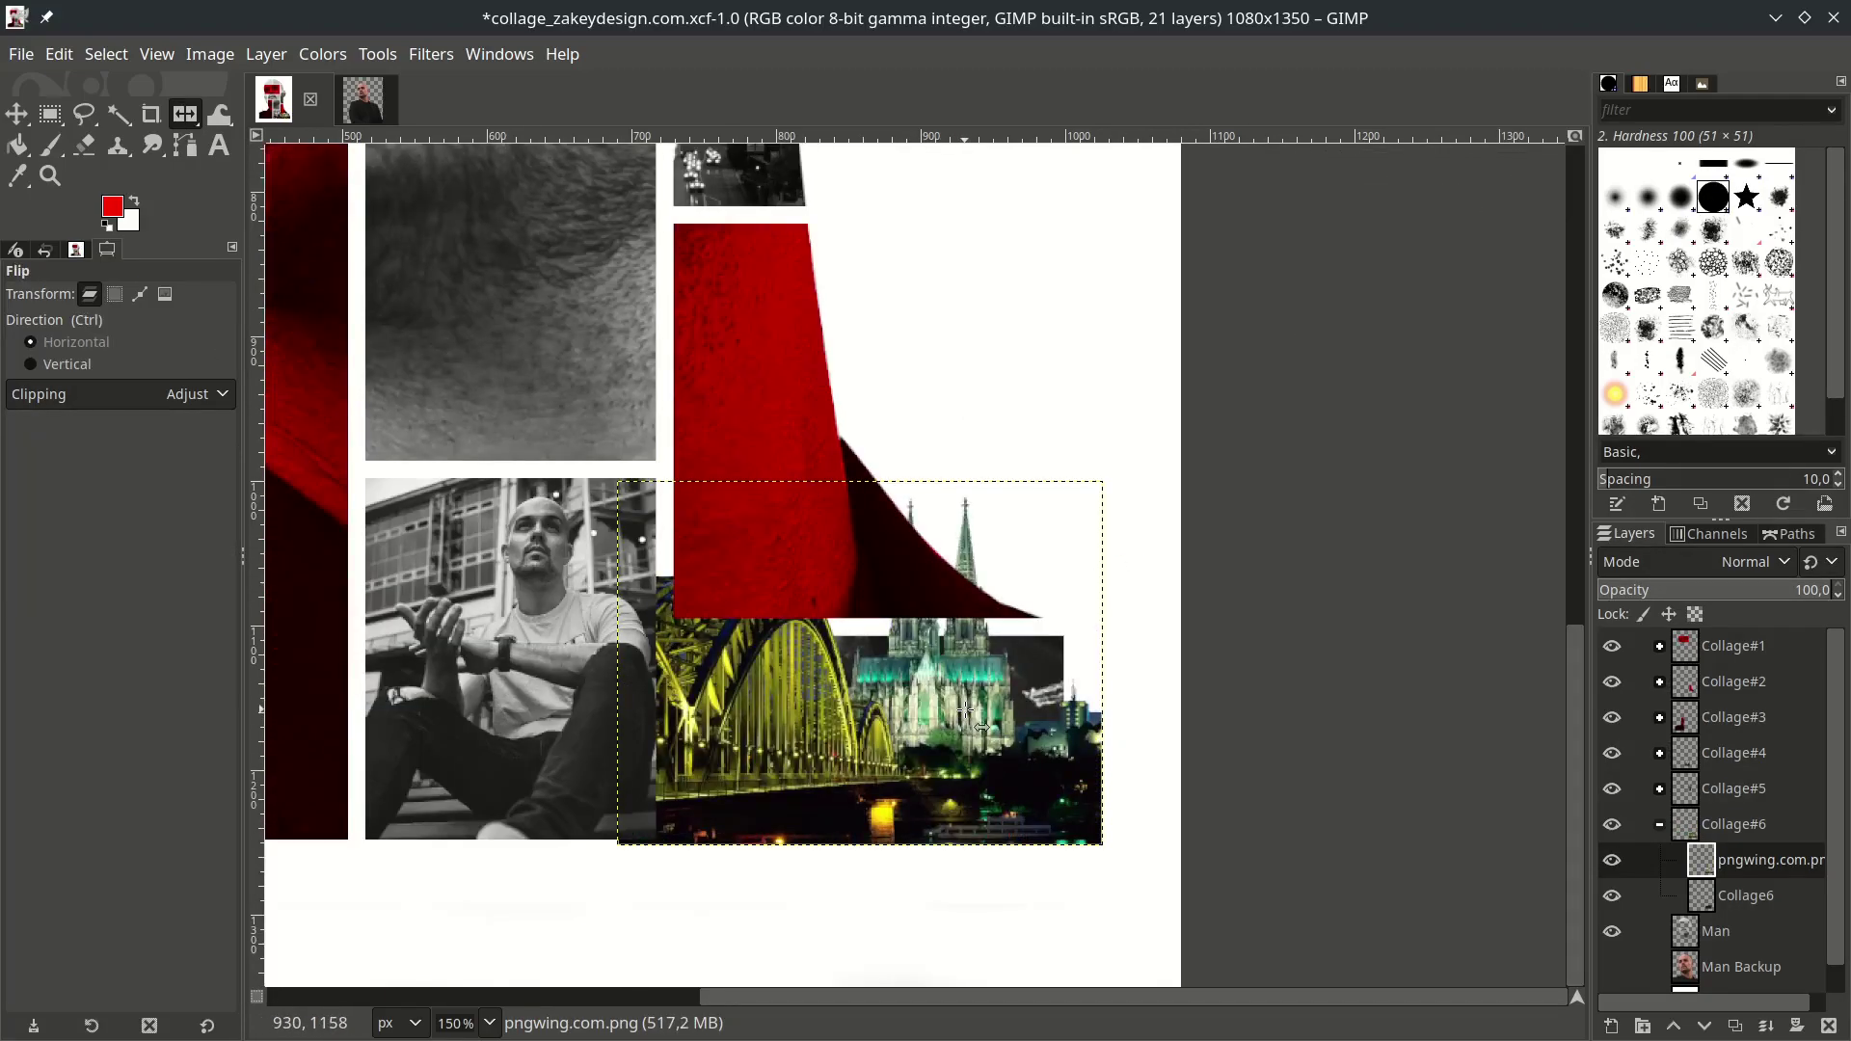
Shift the flipped cityscape right to align with the panel's left edge, and move the Collage#6 group to the top of the layer stack.
left_click(17, 114)
left_click_drag(800, 701, 863, 694)
left_click(1743, 837)
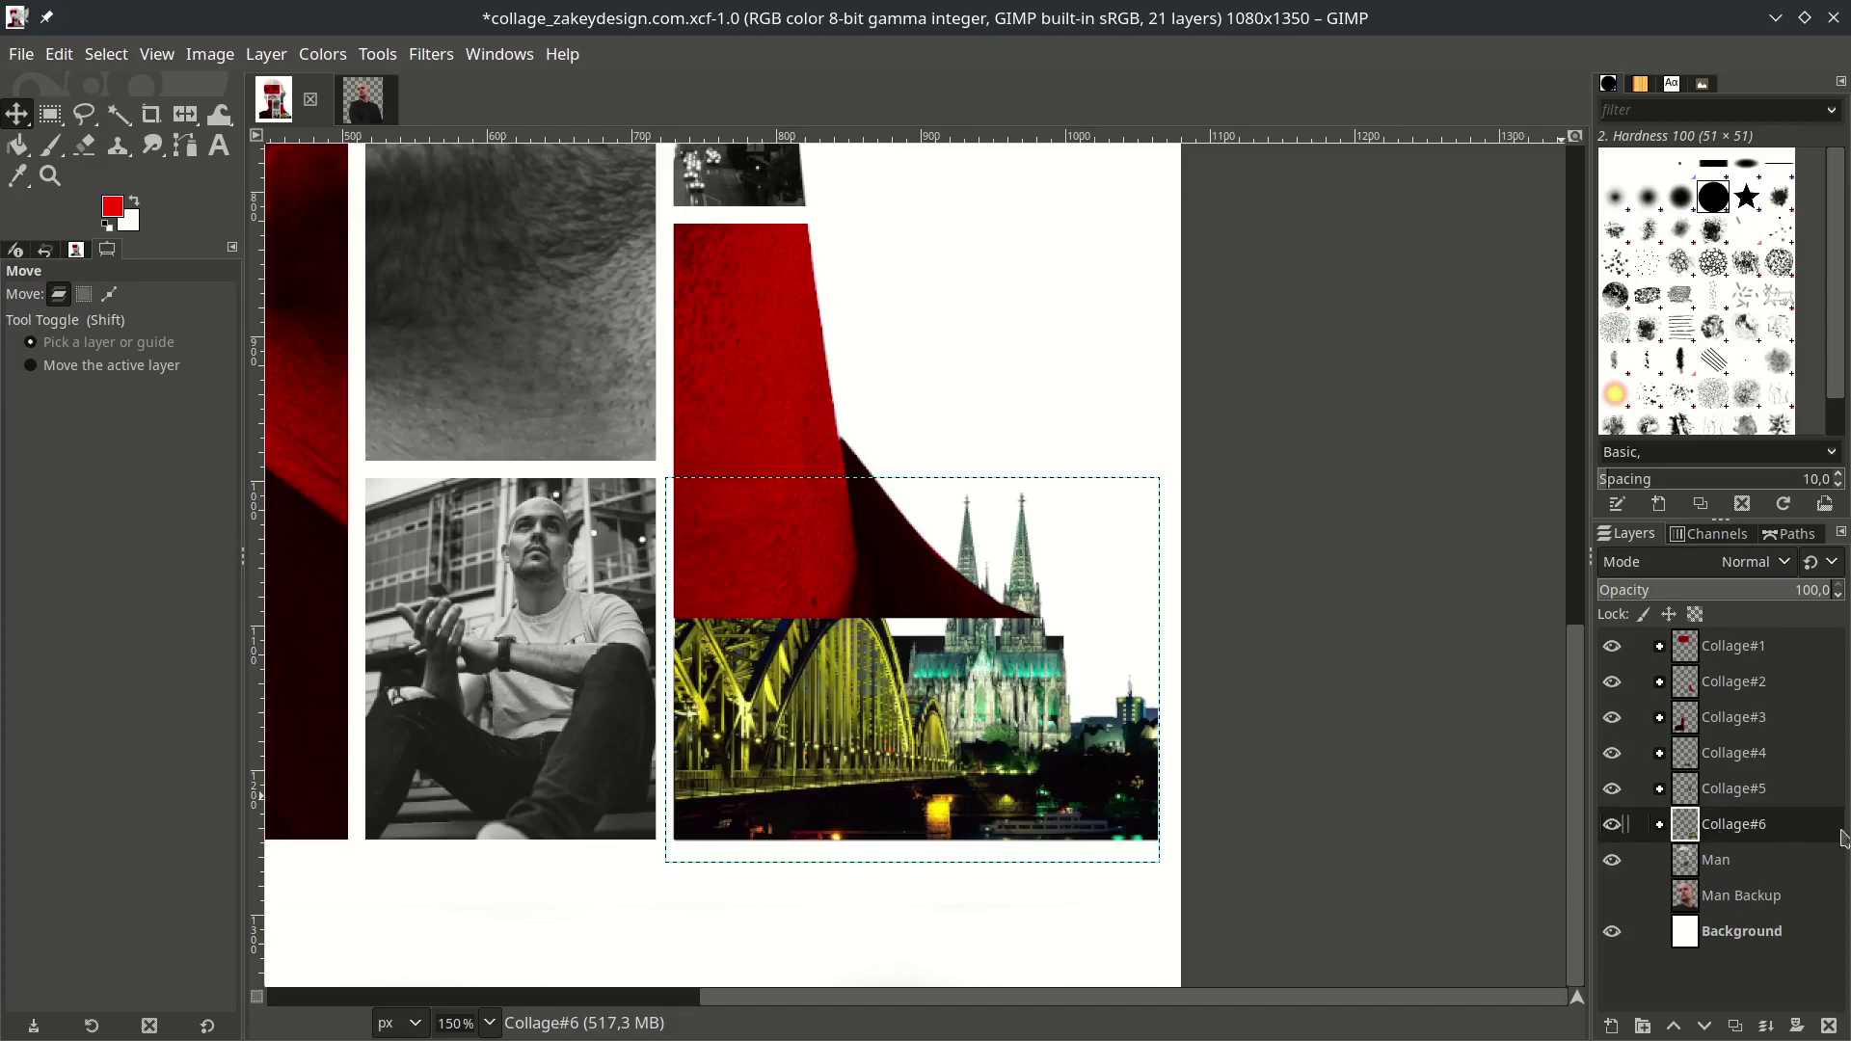
left_click_drag(1816, 710, 1790, 637)
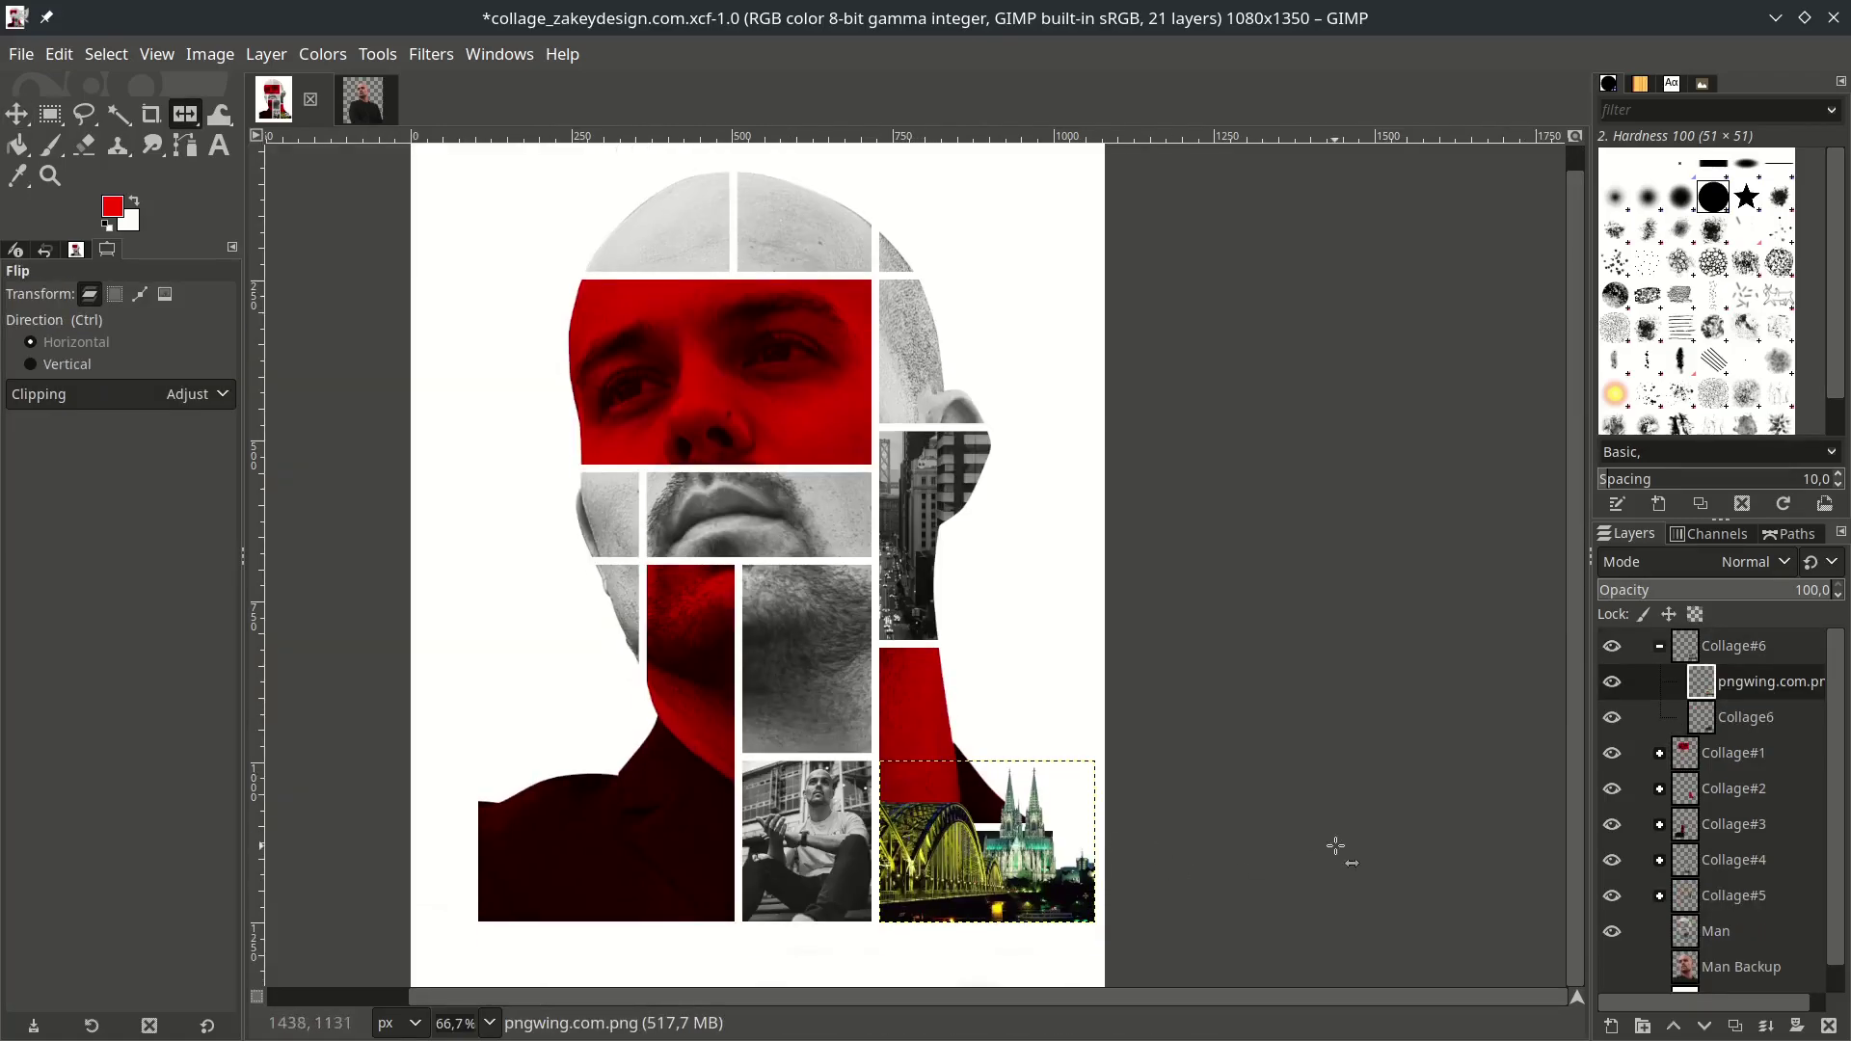
Desaturate the bridge-and-cathedral layer using the Value (HSV) mode and save the file.
left_click(322, 54)
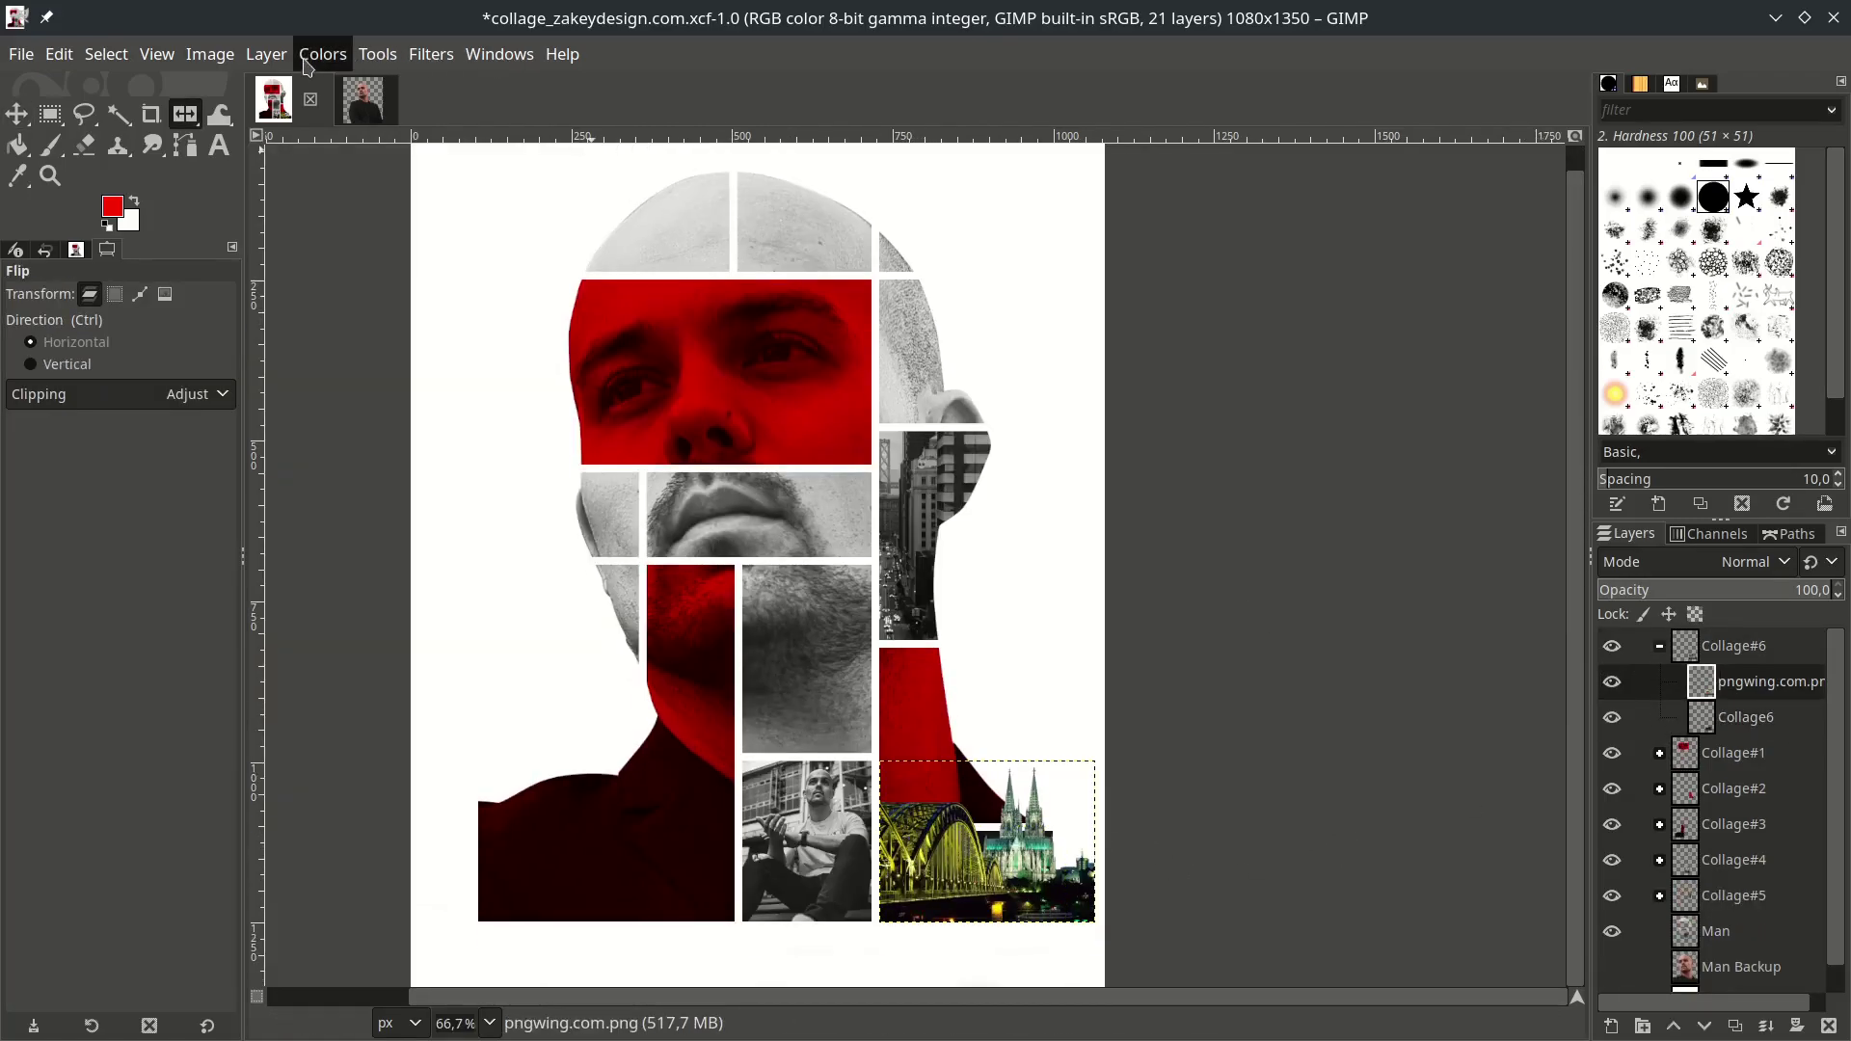
mouse_move(472, 563)
left_click(563, 590)
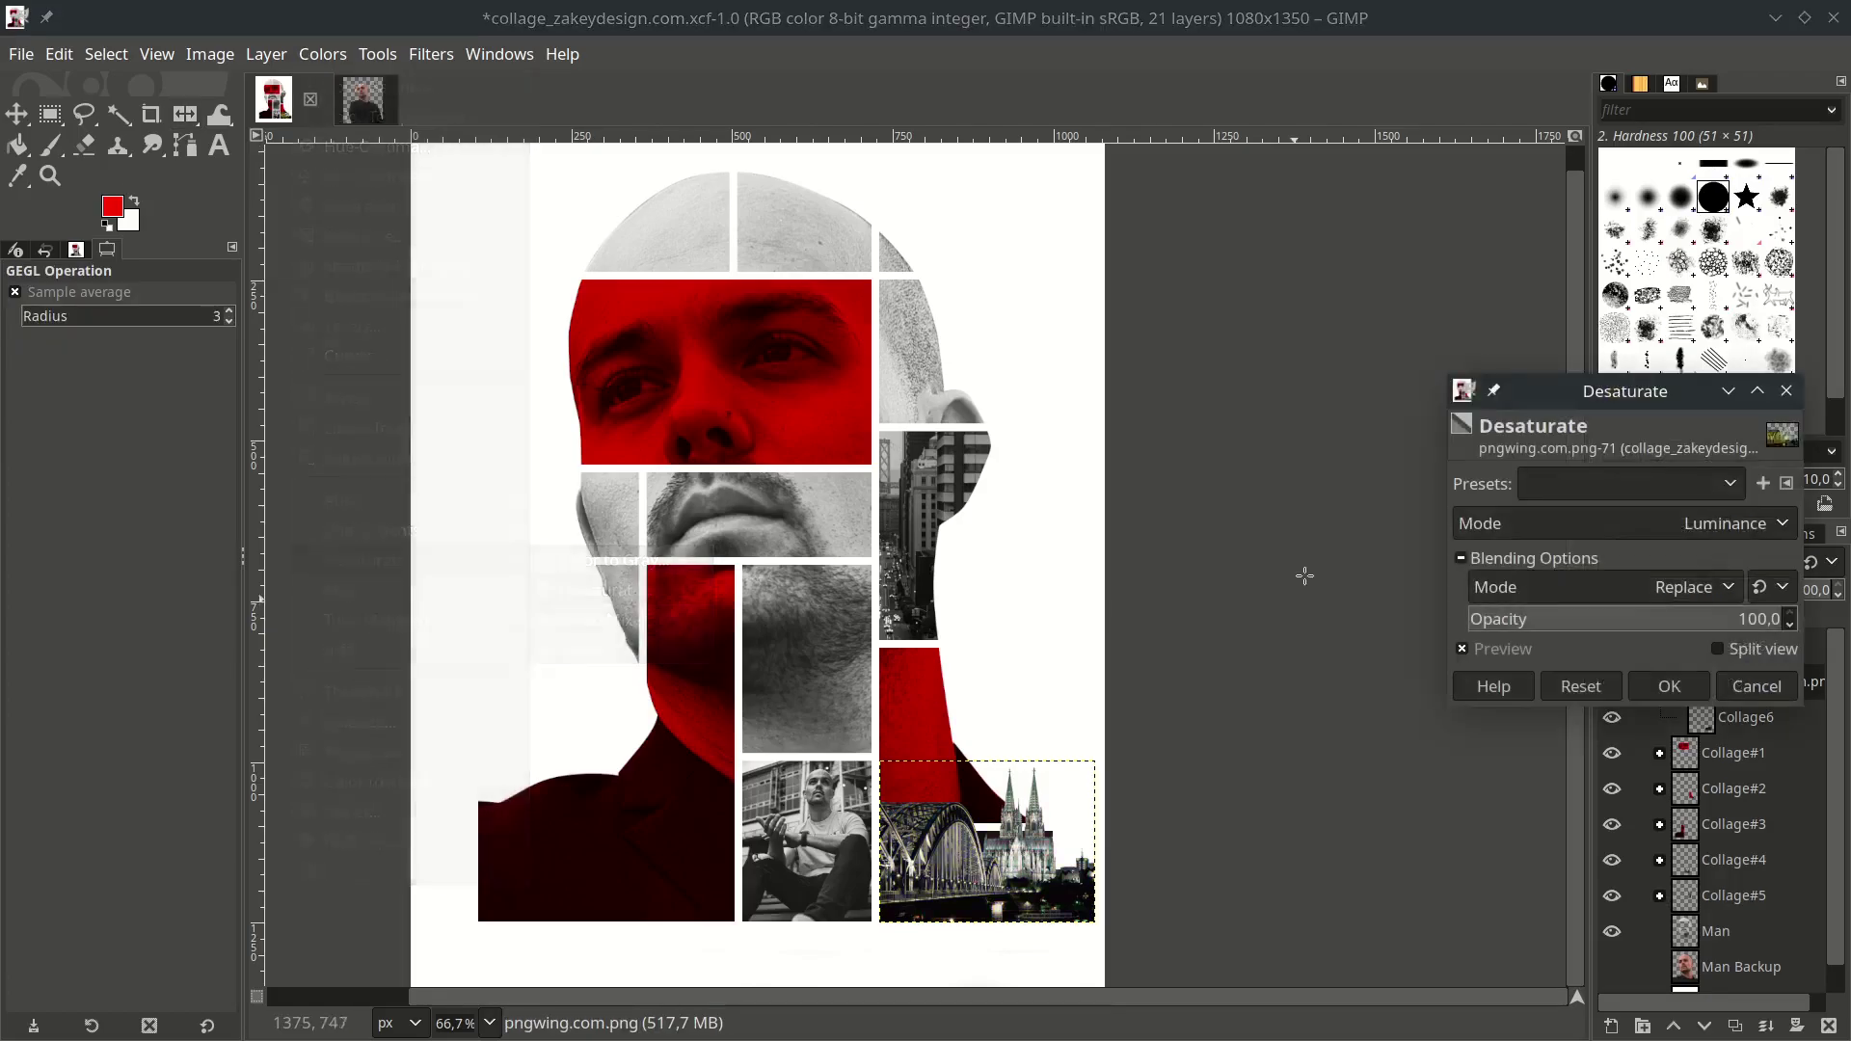
left_click(1586, 524)
left_click(1520, 656)
left_click(1669, 687)
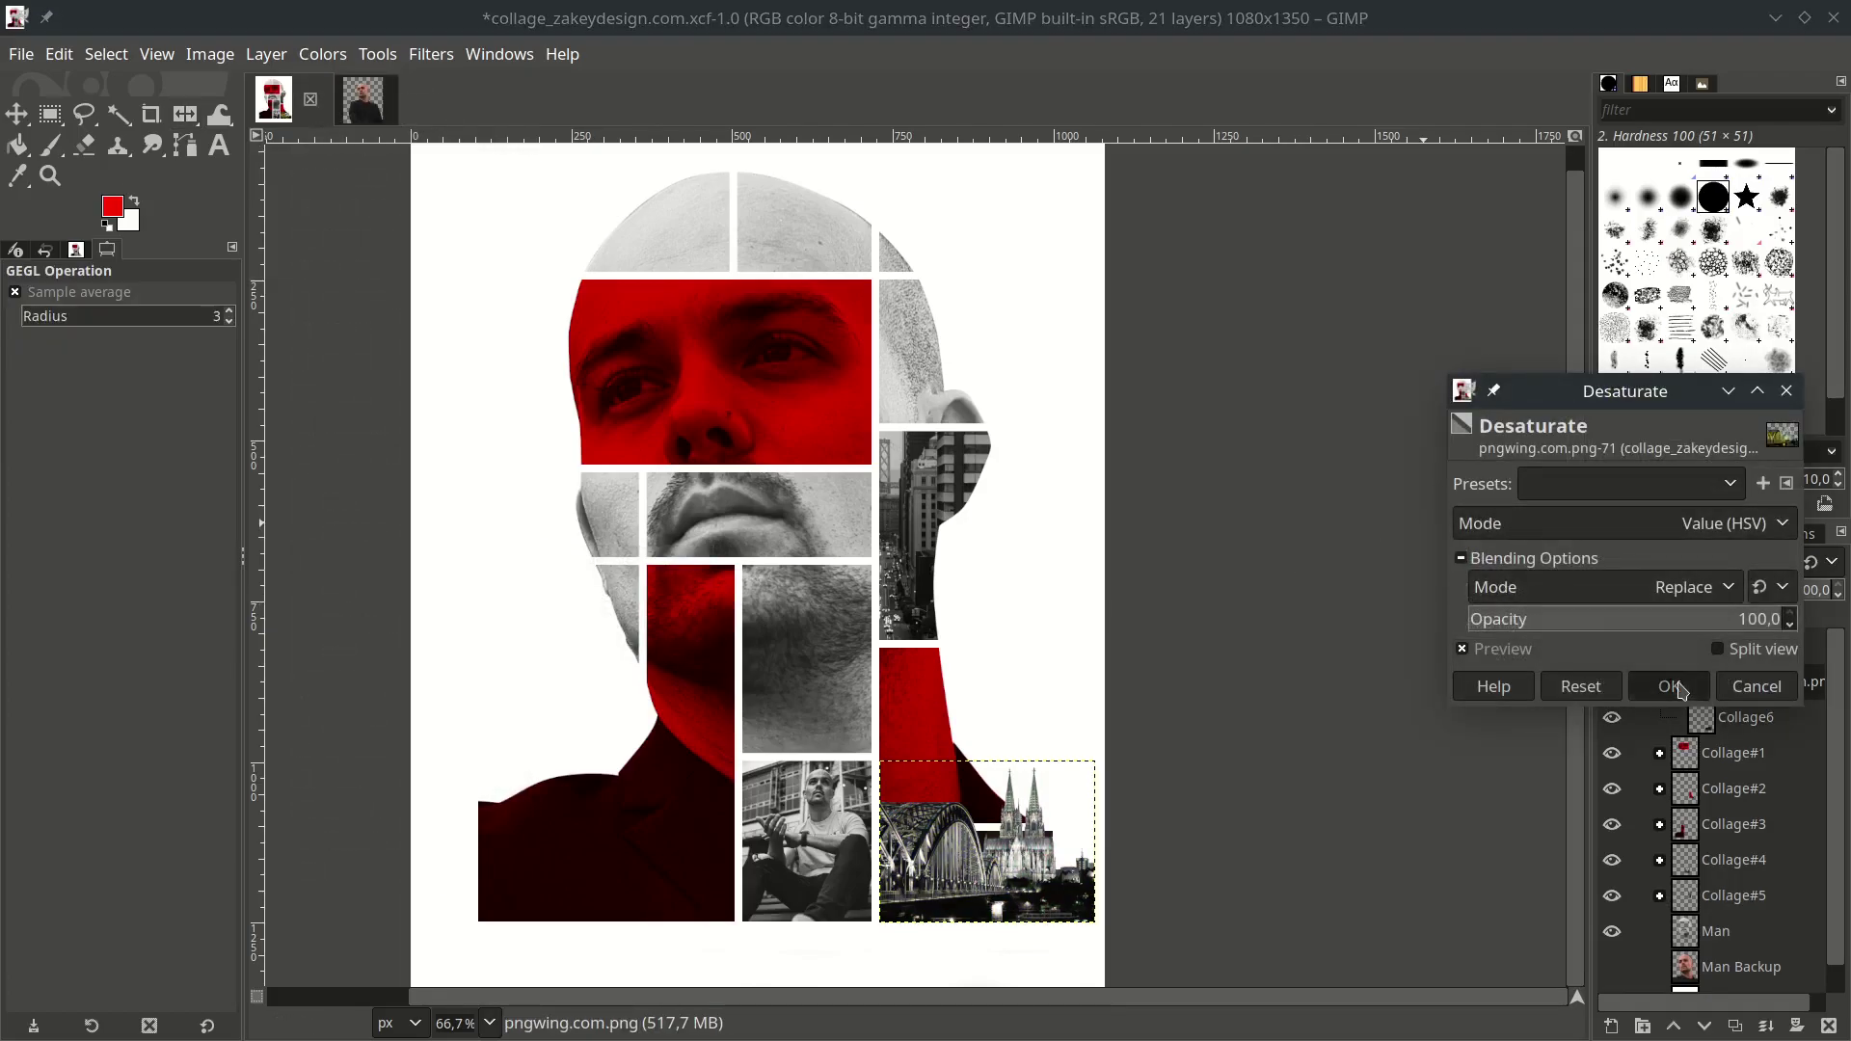
key("ctrl+s")
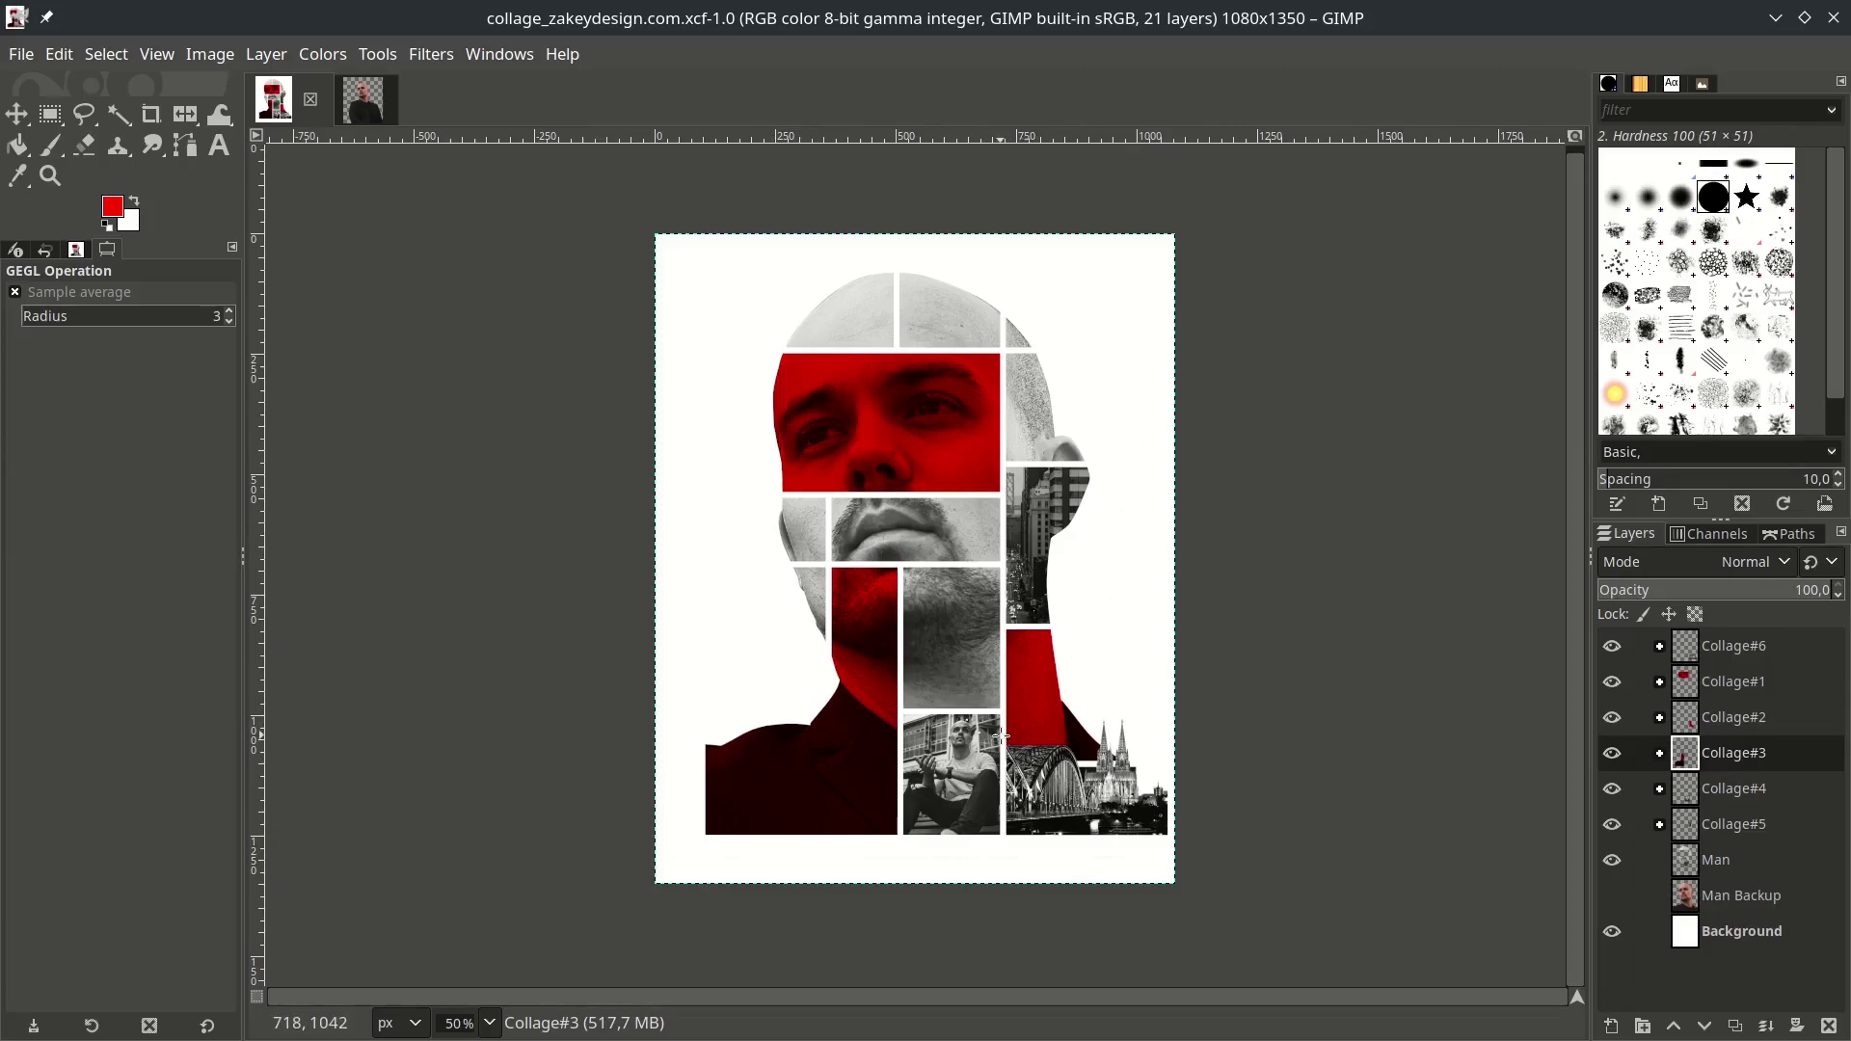
Link all layers and groups except Background, and move them together slightly left and down to centre the portrait on the canvas.
left_click(1641, 657)
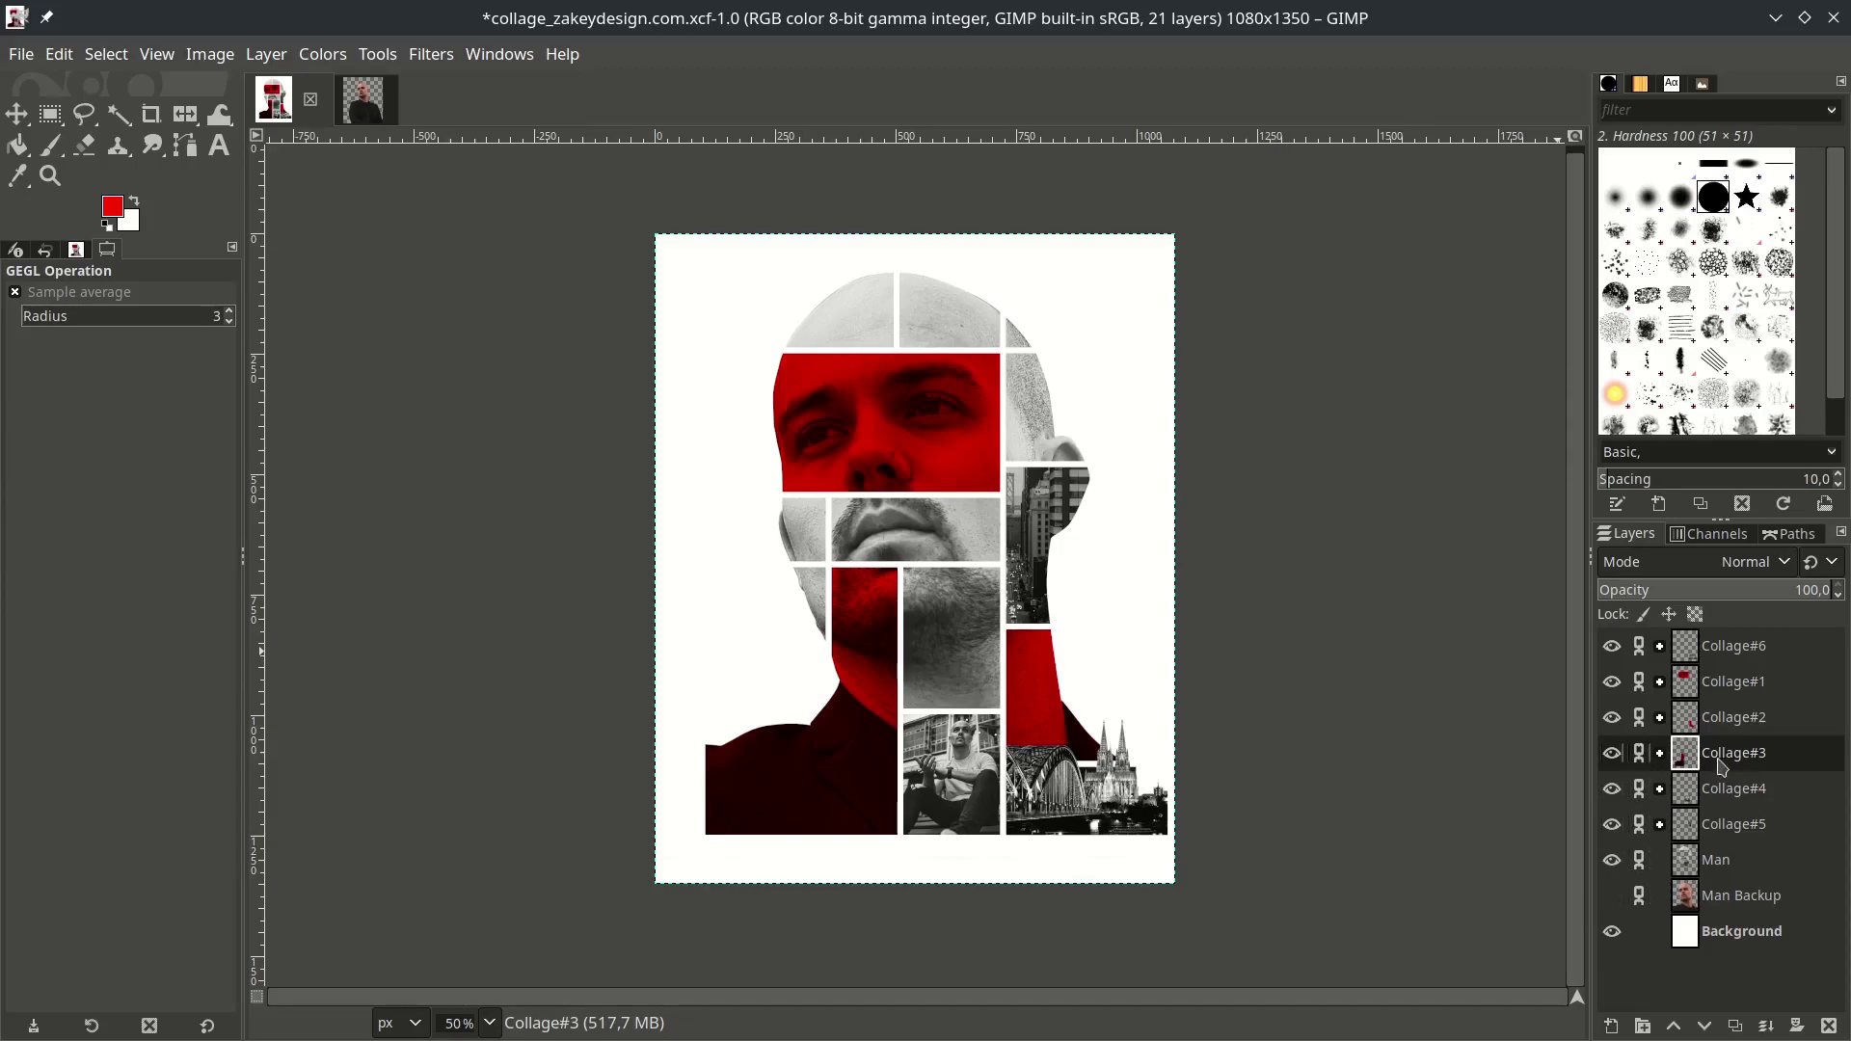
left_click(16, 113)
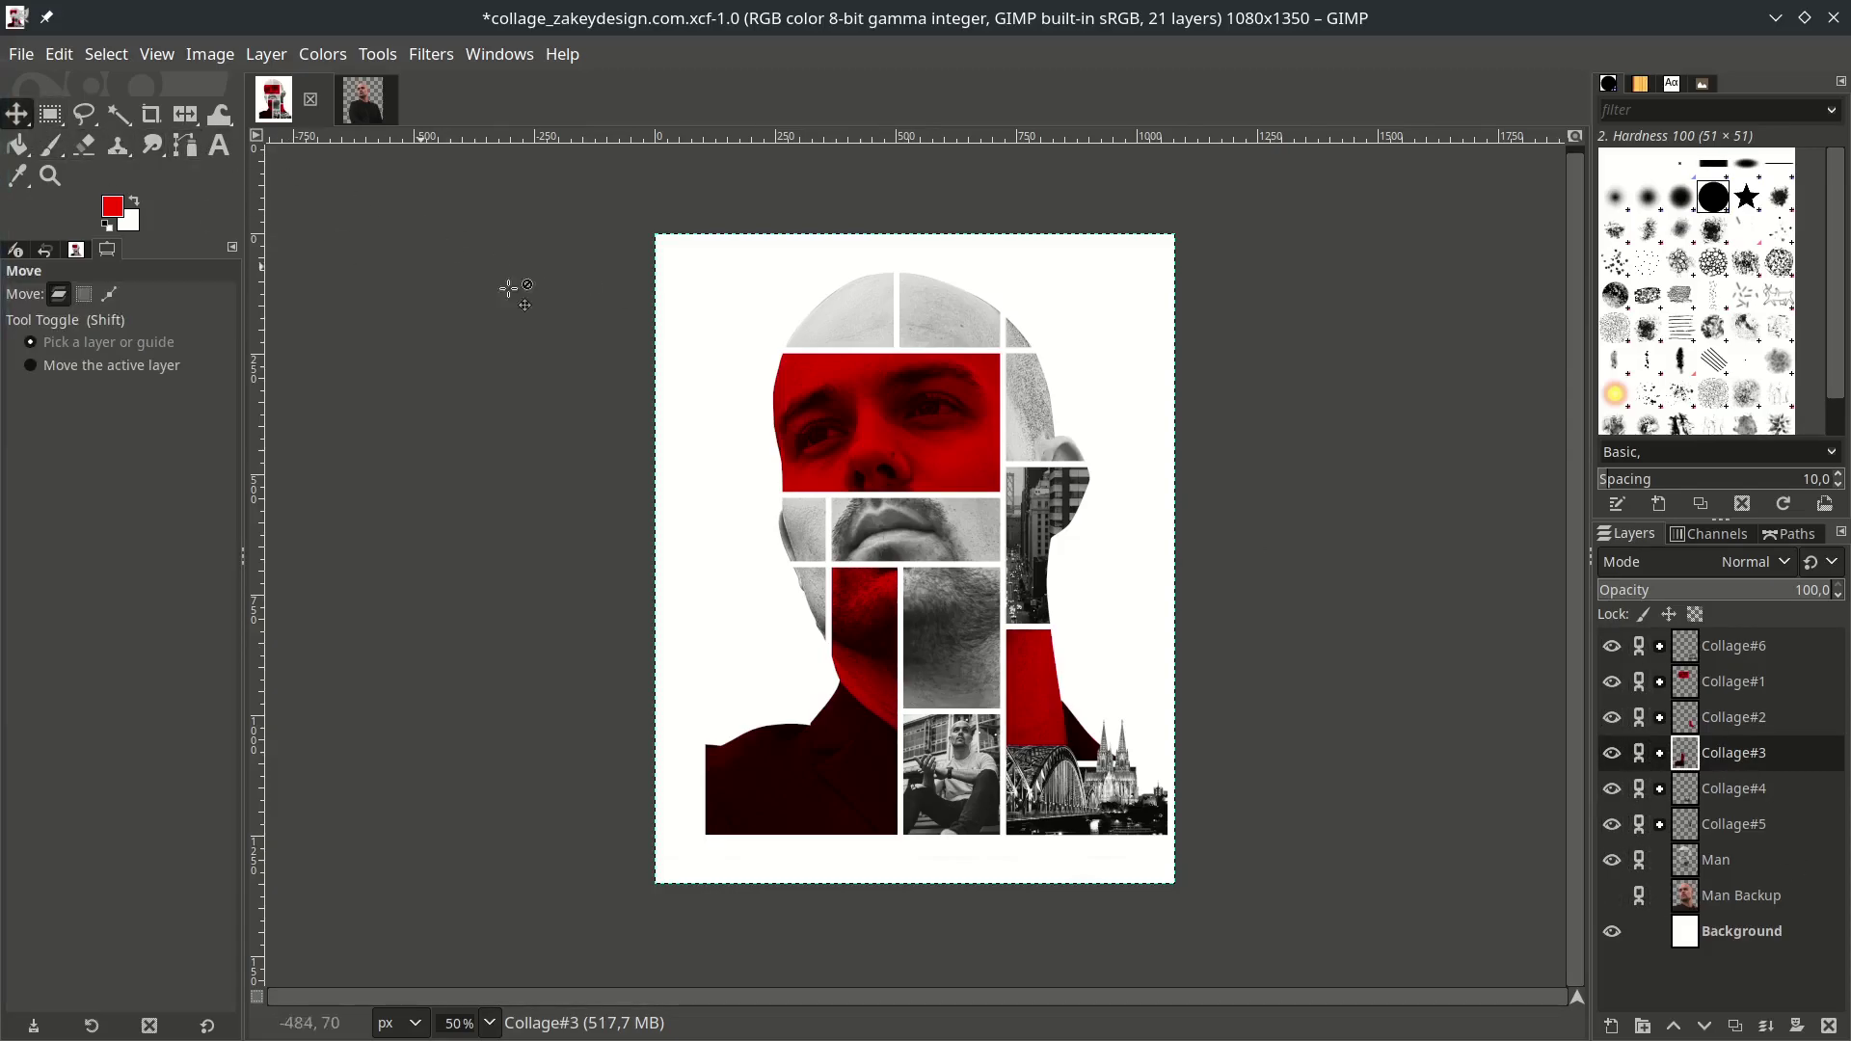
left_click(1725, 656)
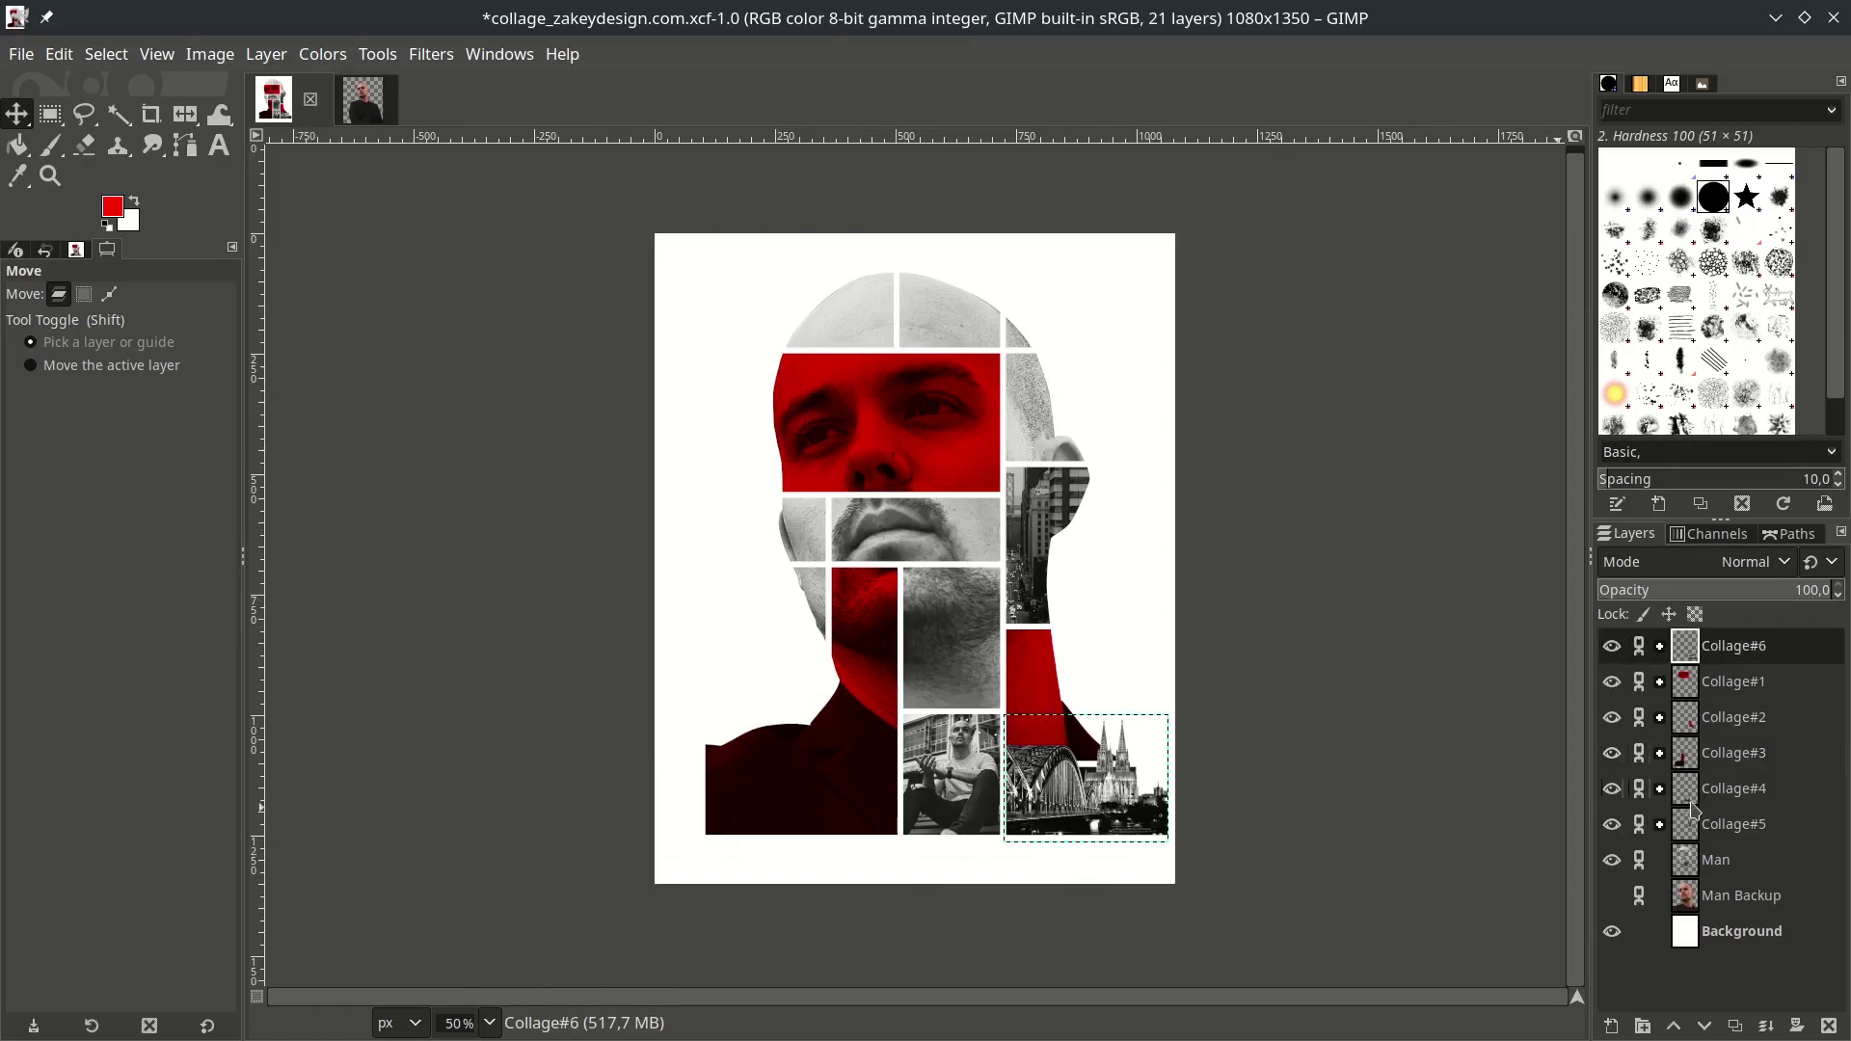
left_click(1705, 872)
left_click_drag(950, 576, 933, 580)
Erase the dark leftover at the canvas's right edge on the Man layer with a size 91 Eraser.
scroll(1182, 843, "up", 1)
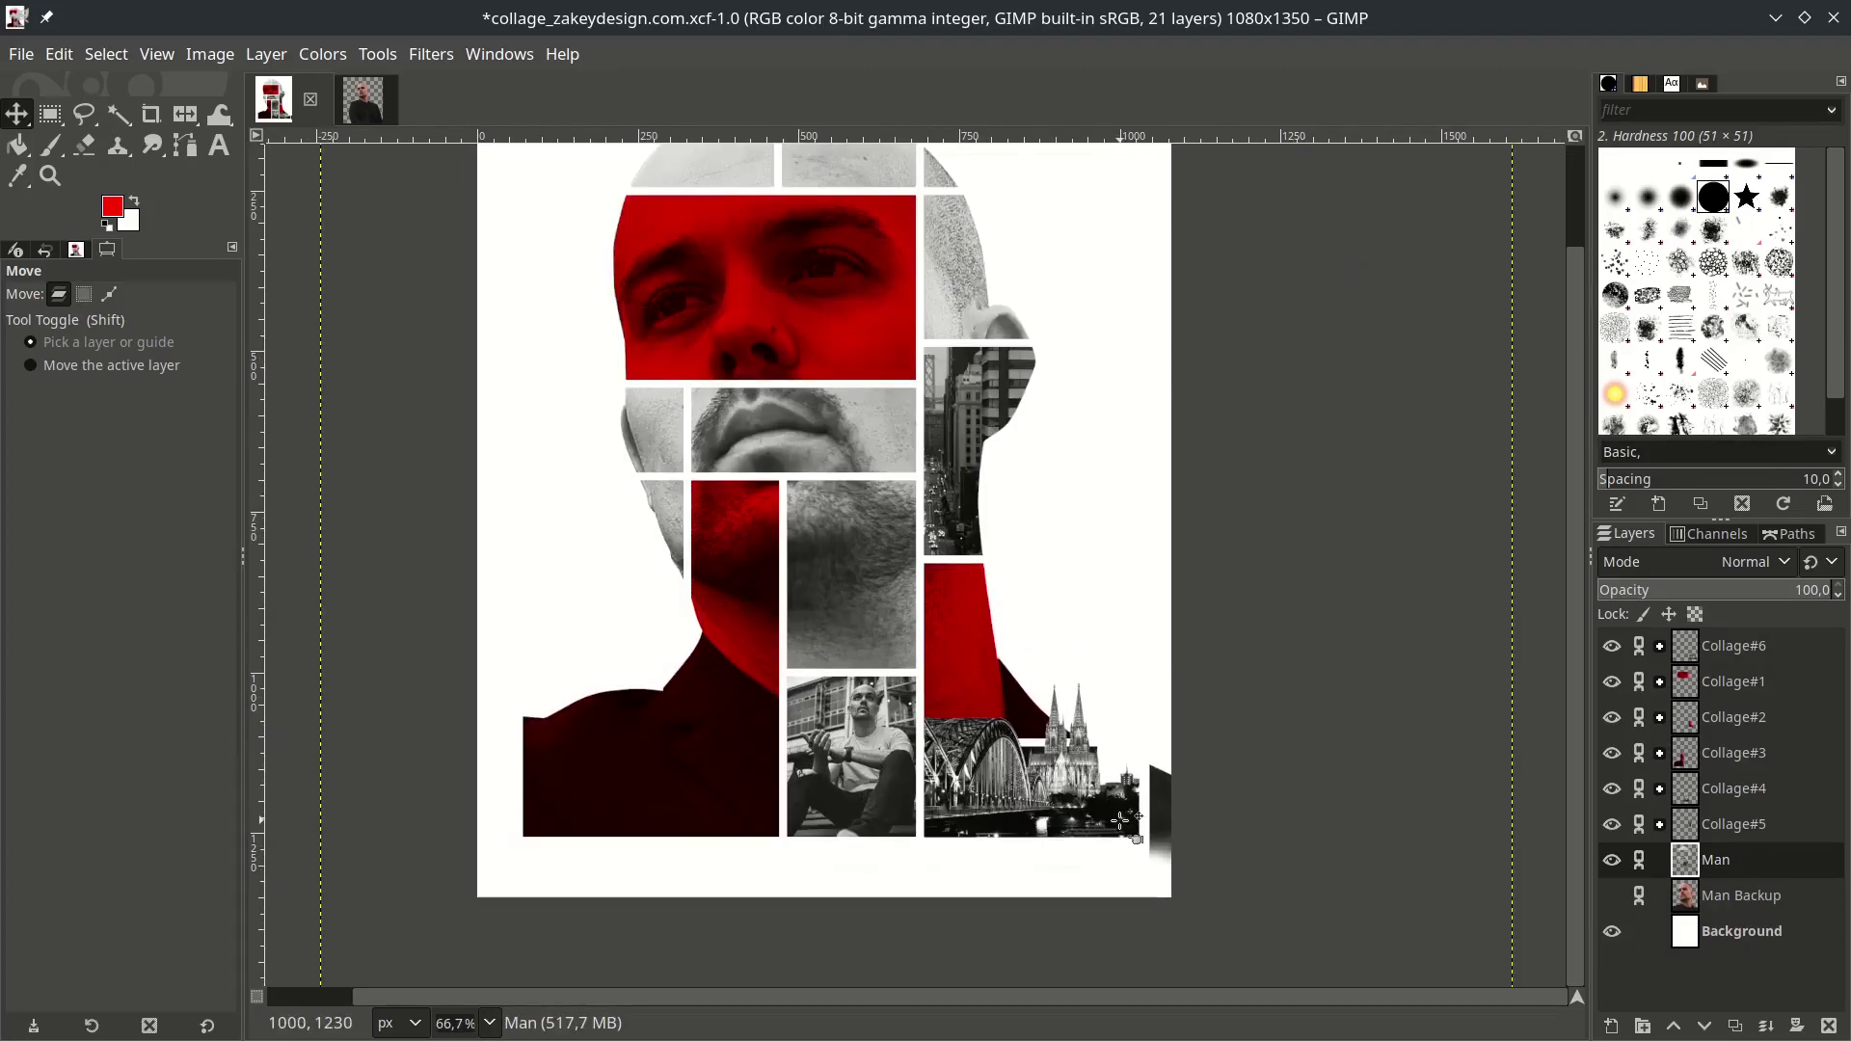
key("shift+e")
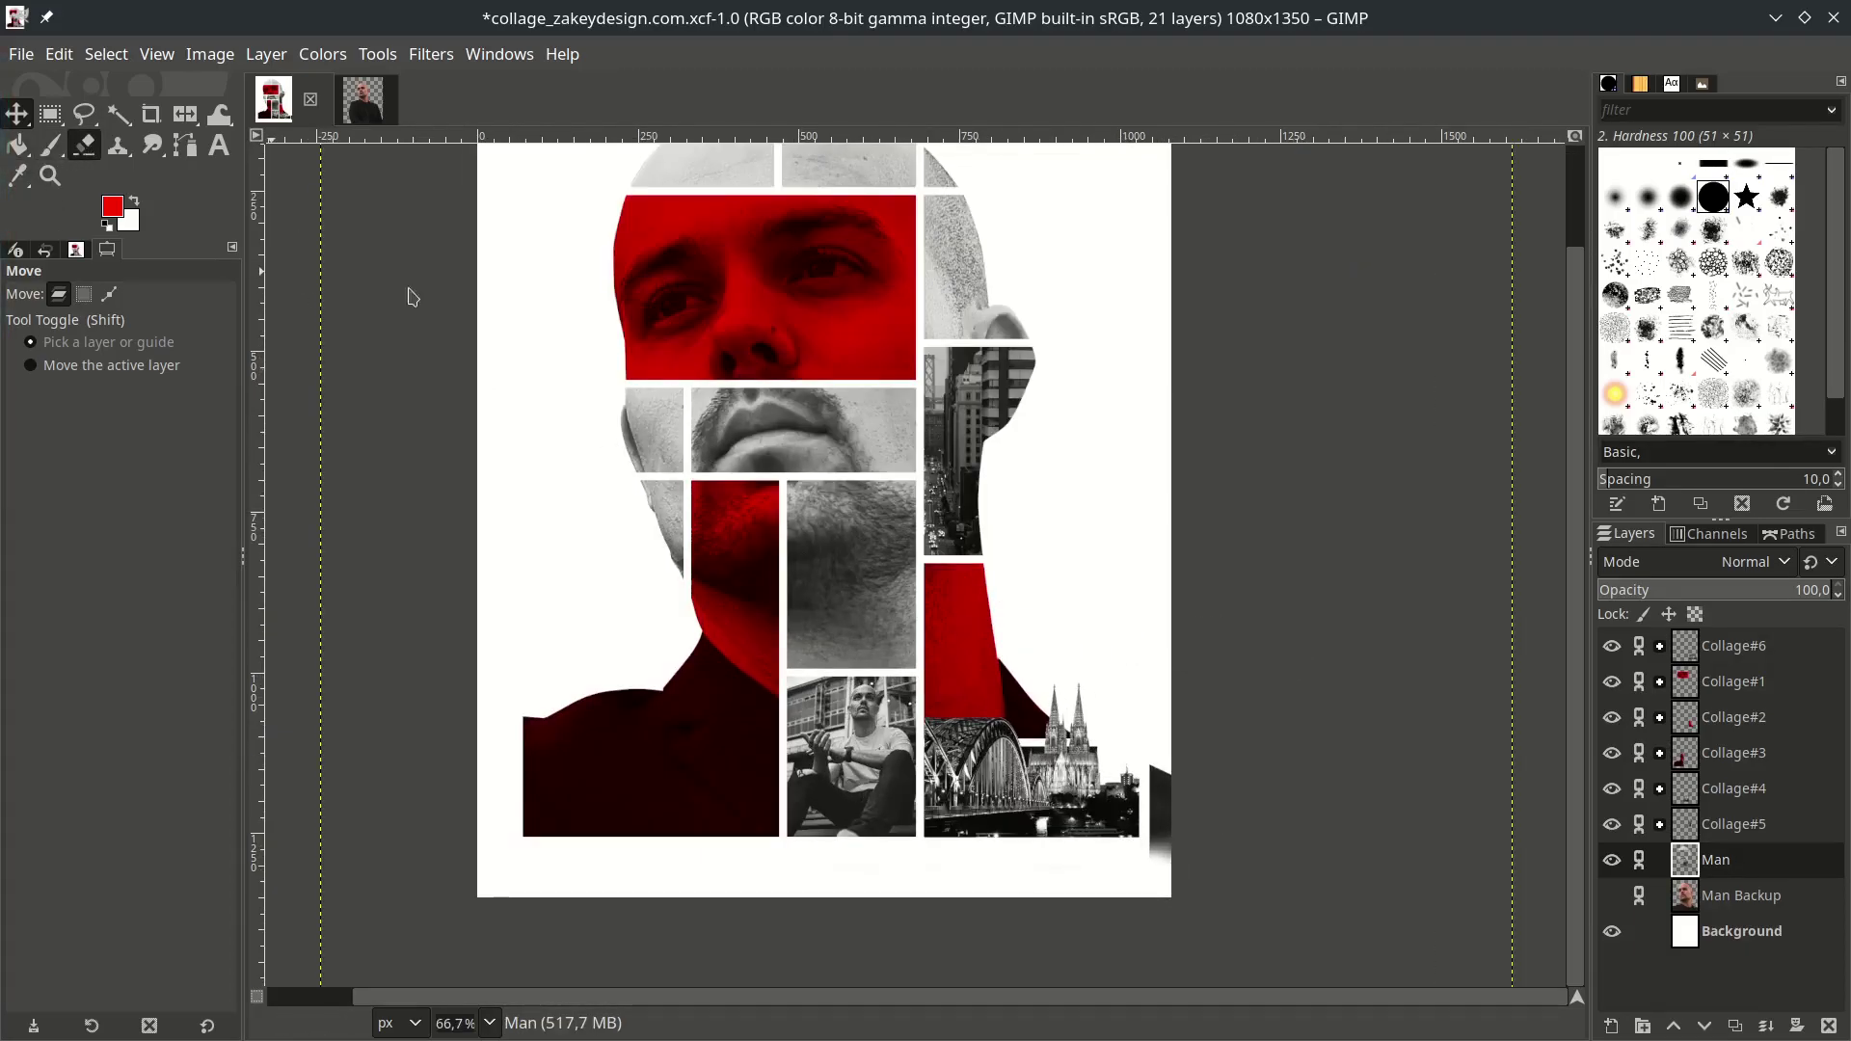
mouse_move(1160, 753)
left_mouse_down()
mouse_move(1168, 868)
mouse_move(1174, 827)
left_mouse_up()
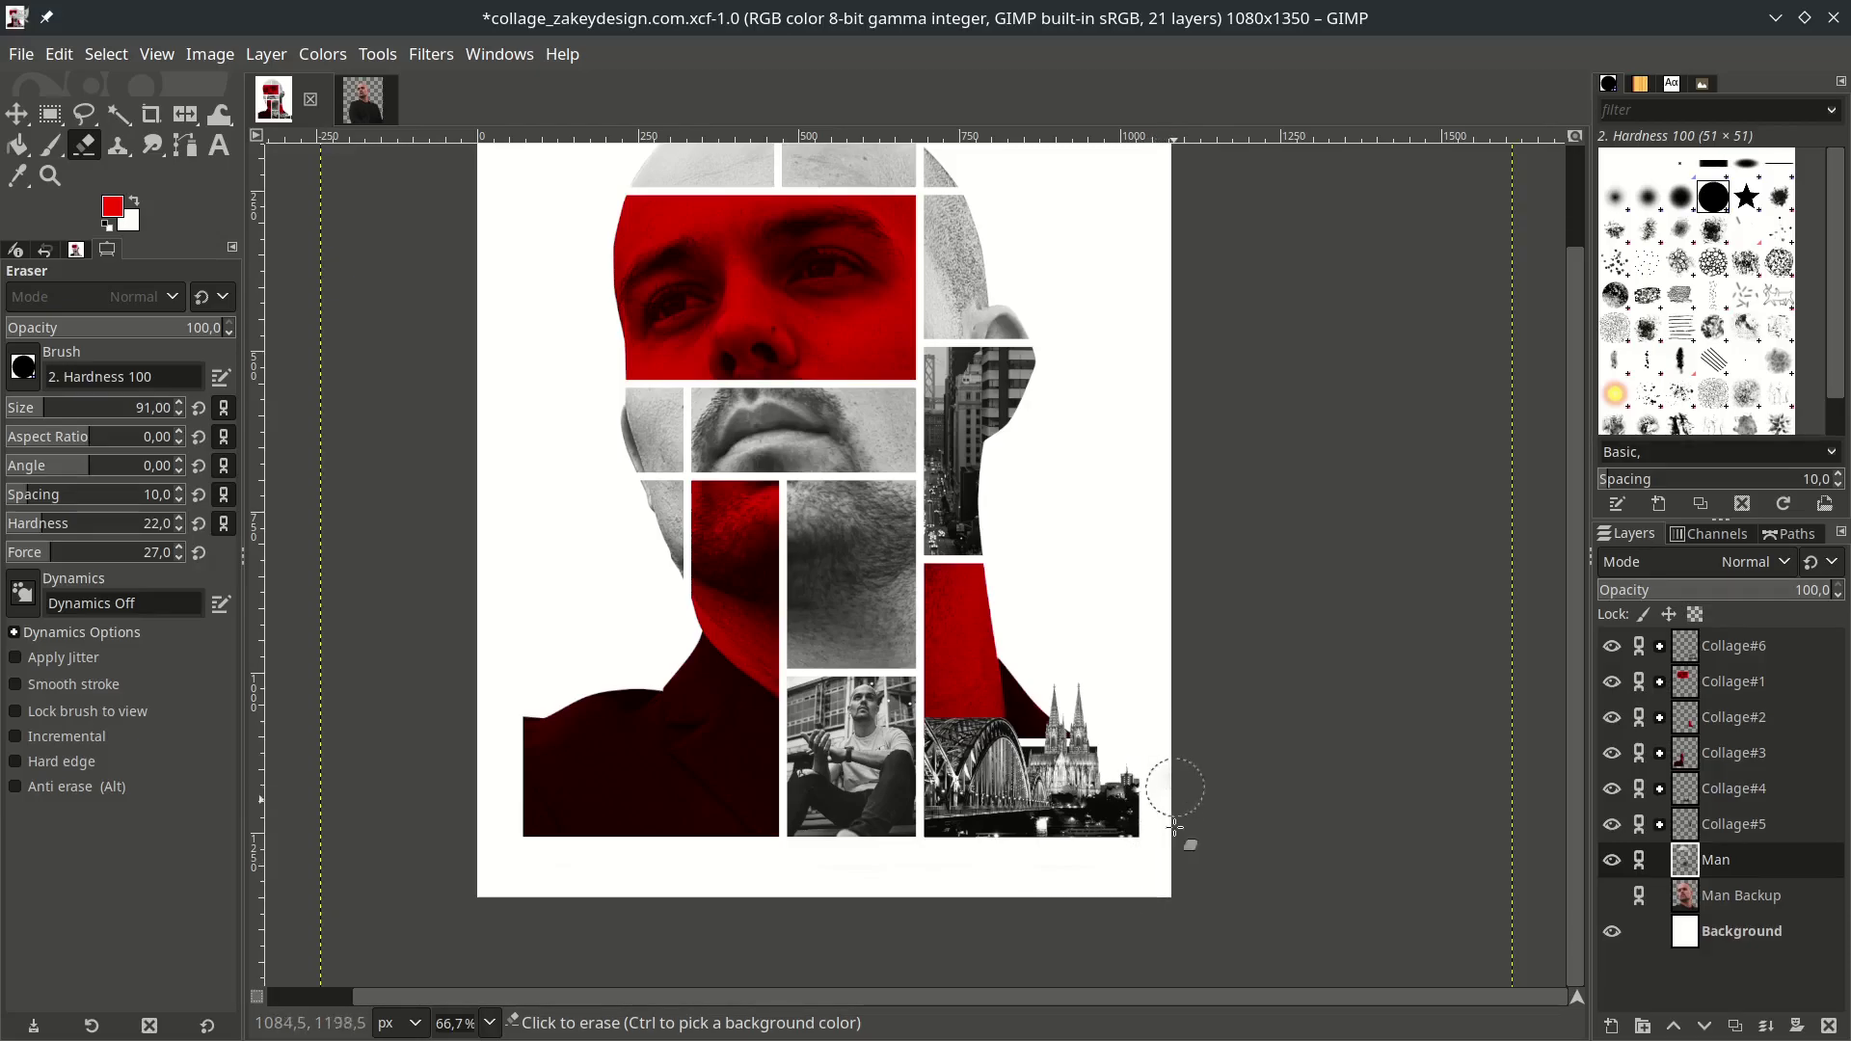
scroll(1178, 866, "down", 1)
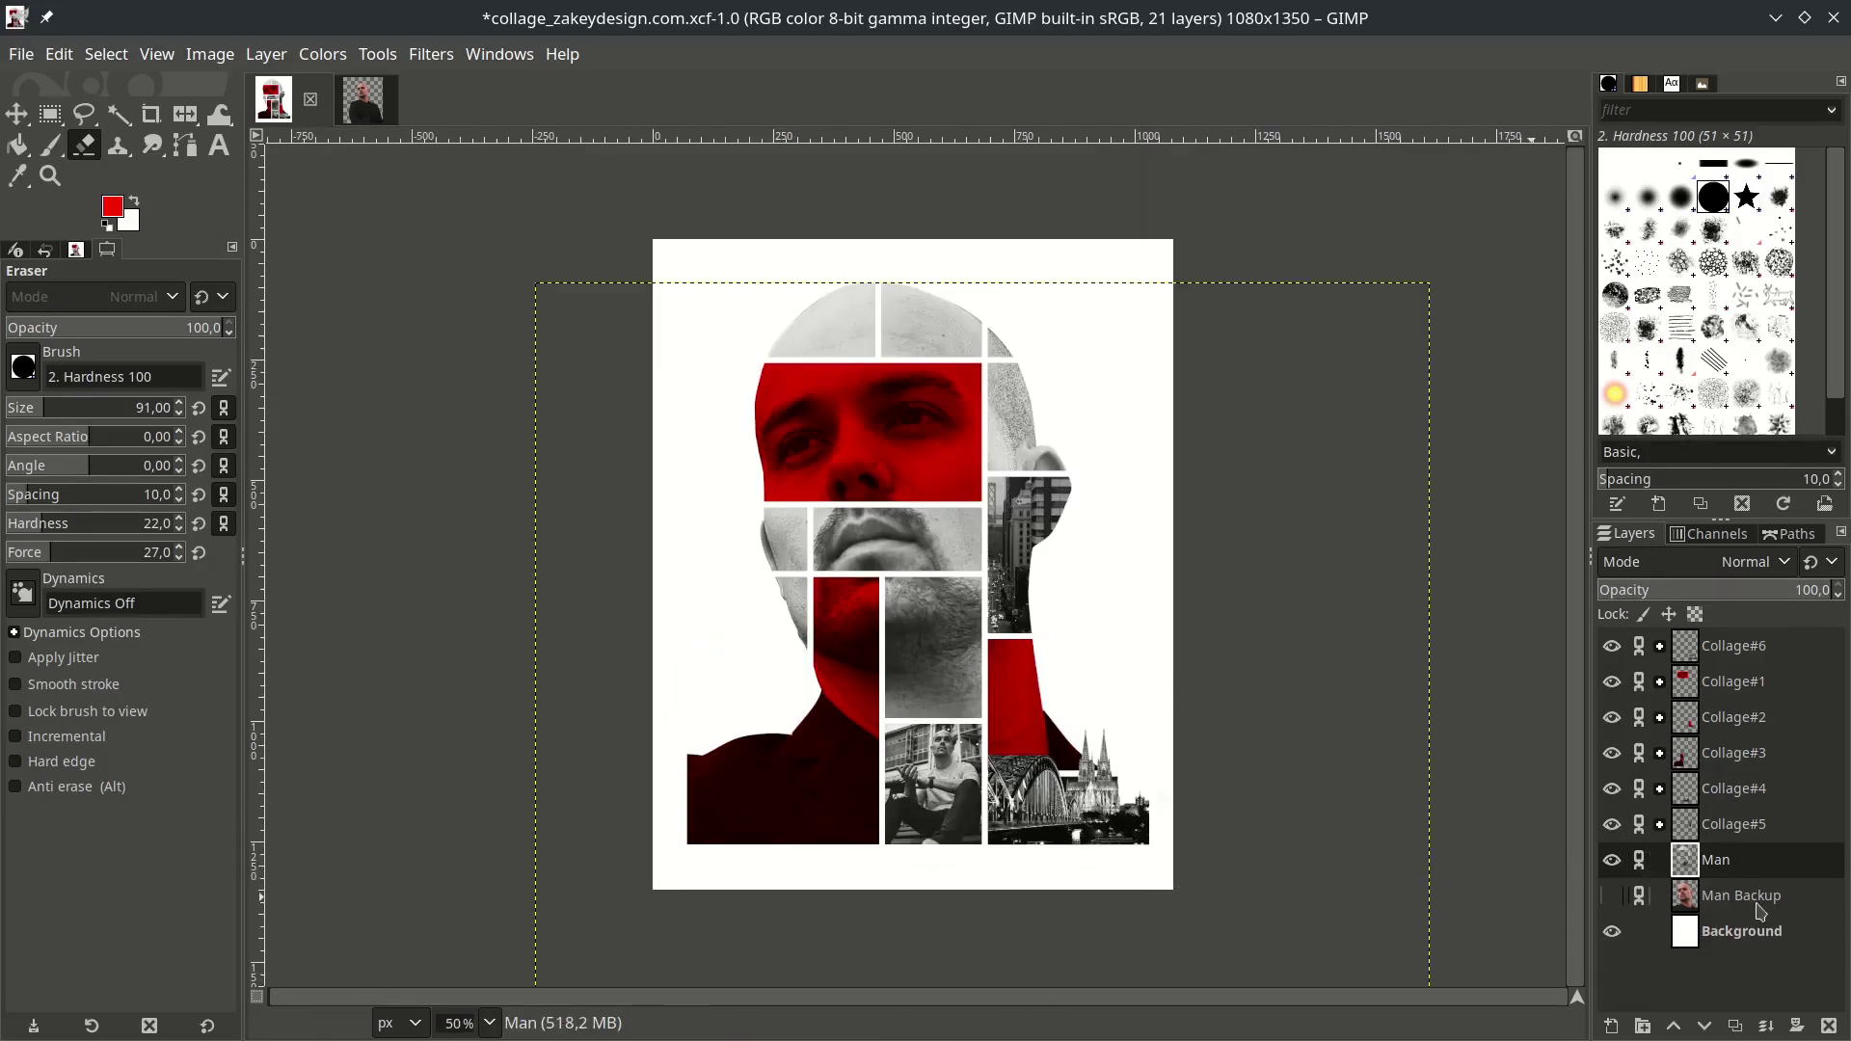
Import the light grey wall-texture photo as a new layer directly above Background.
left_click(1782, 931)
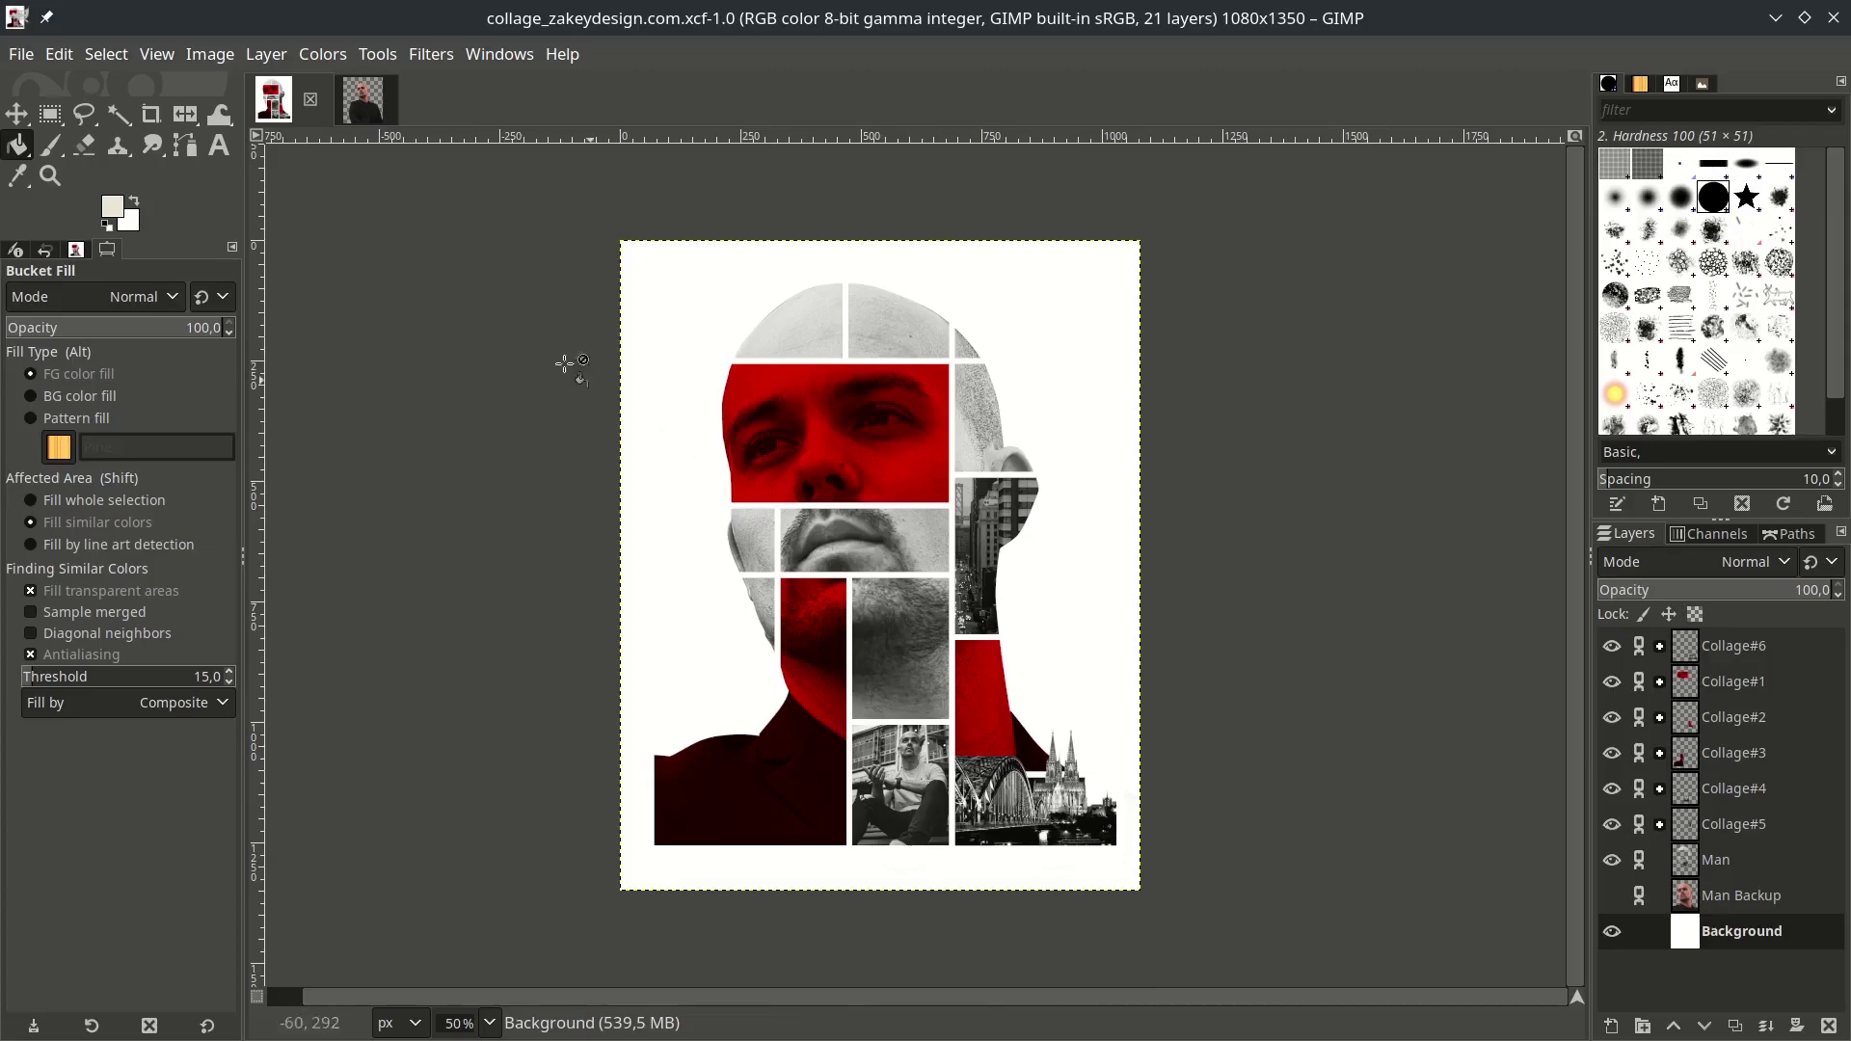
left_click(21, 54)
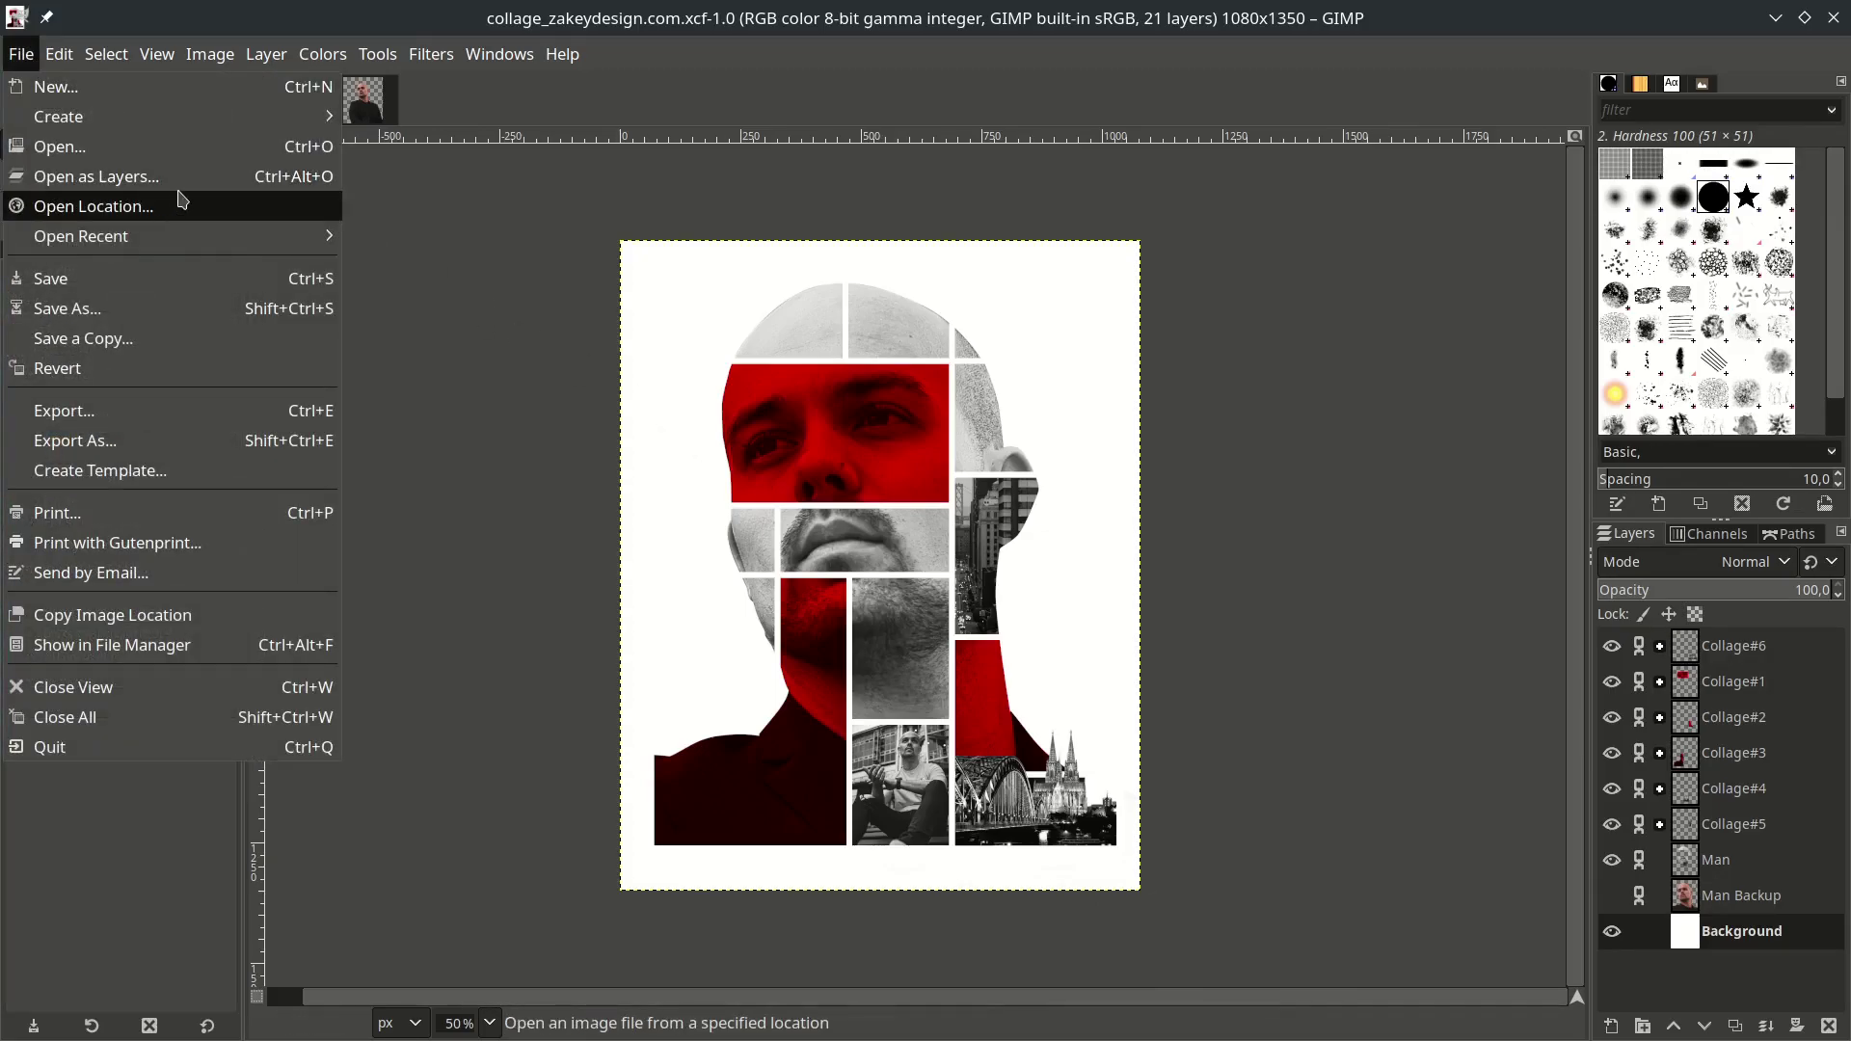
left_click(179, 177)
left_click(663, 170)
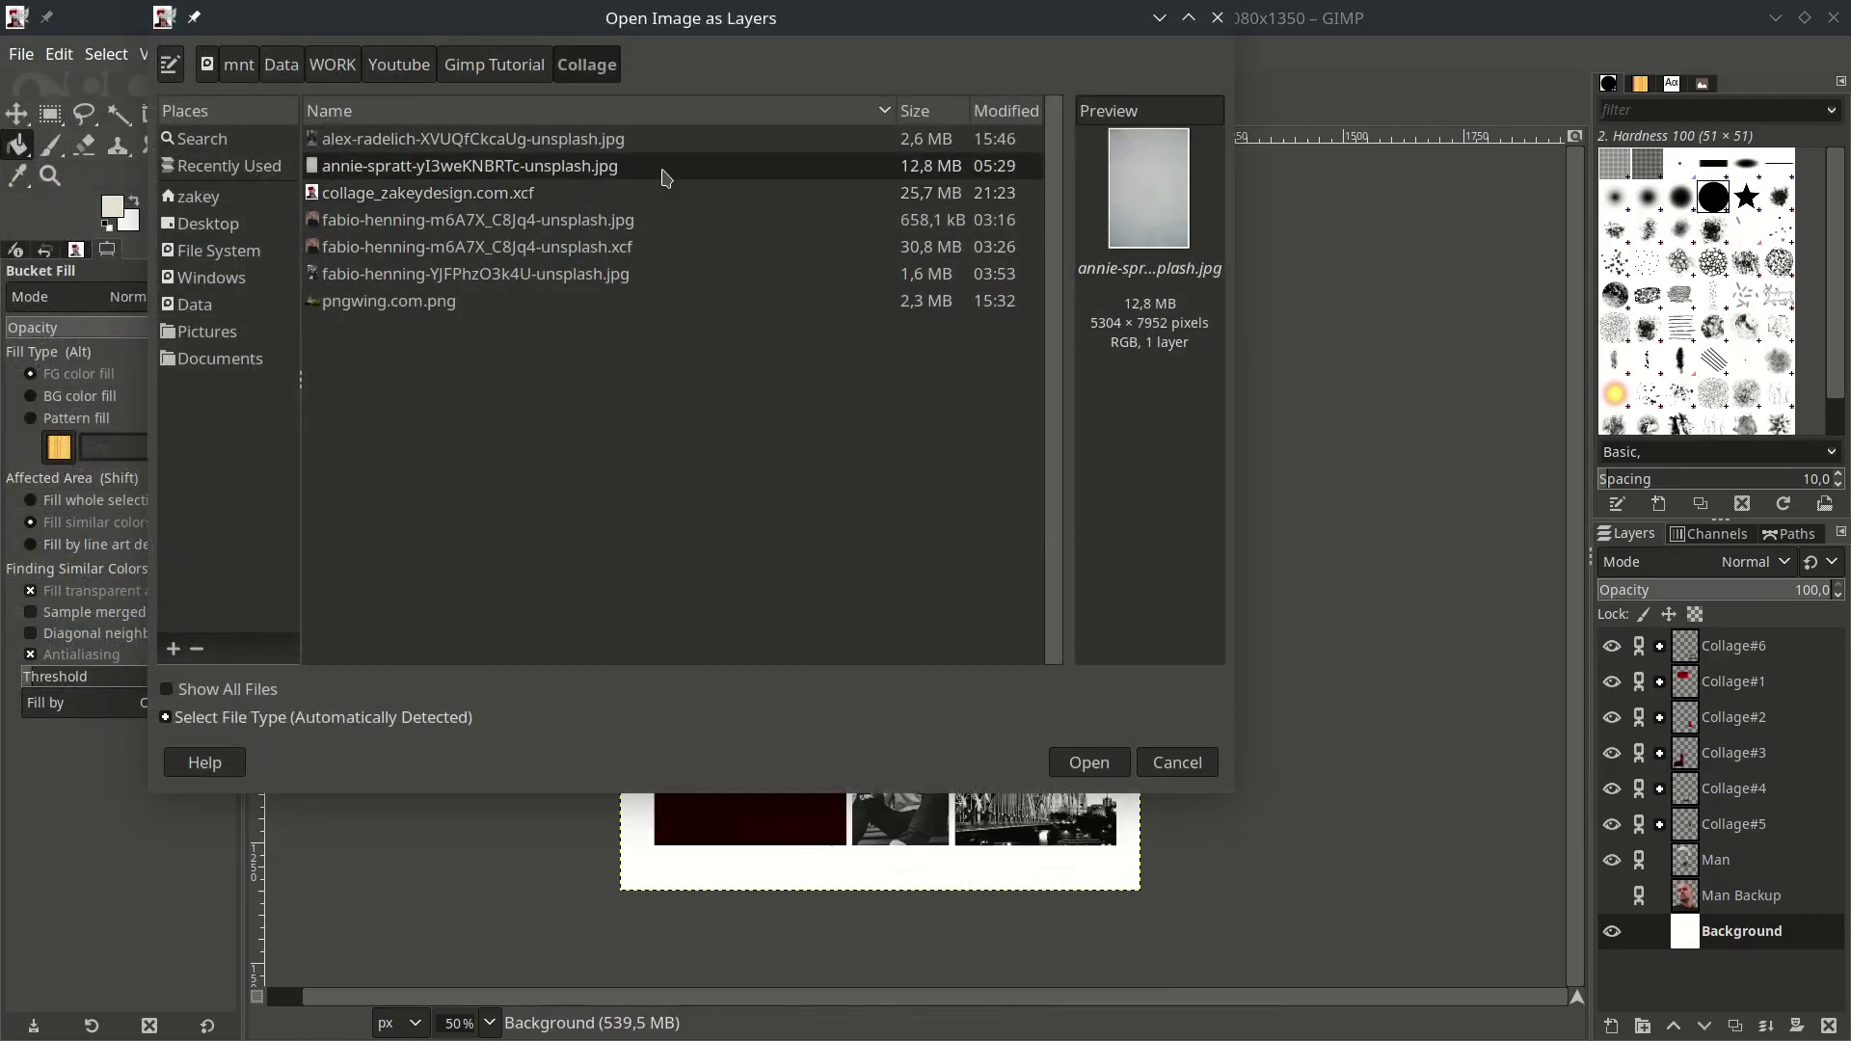
left_click(1089, 762)
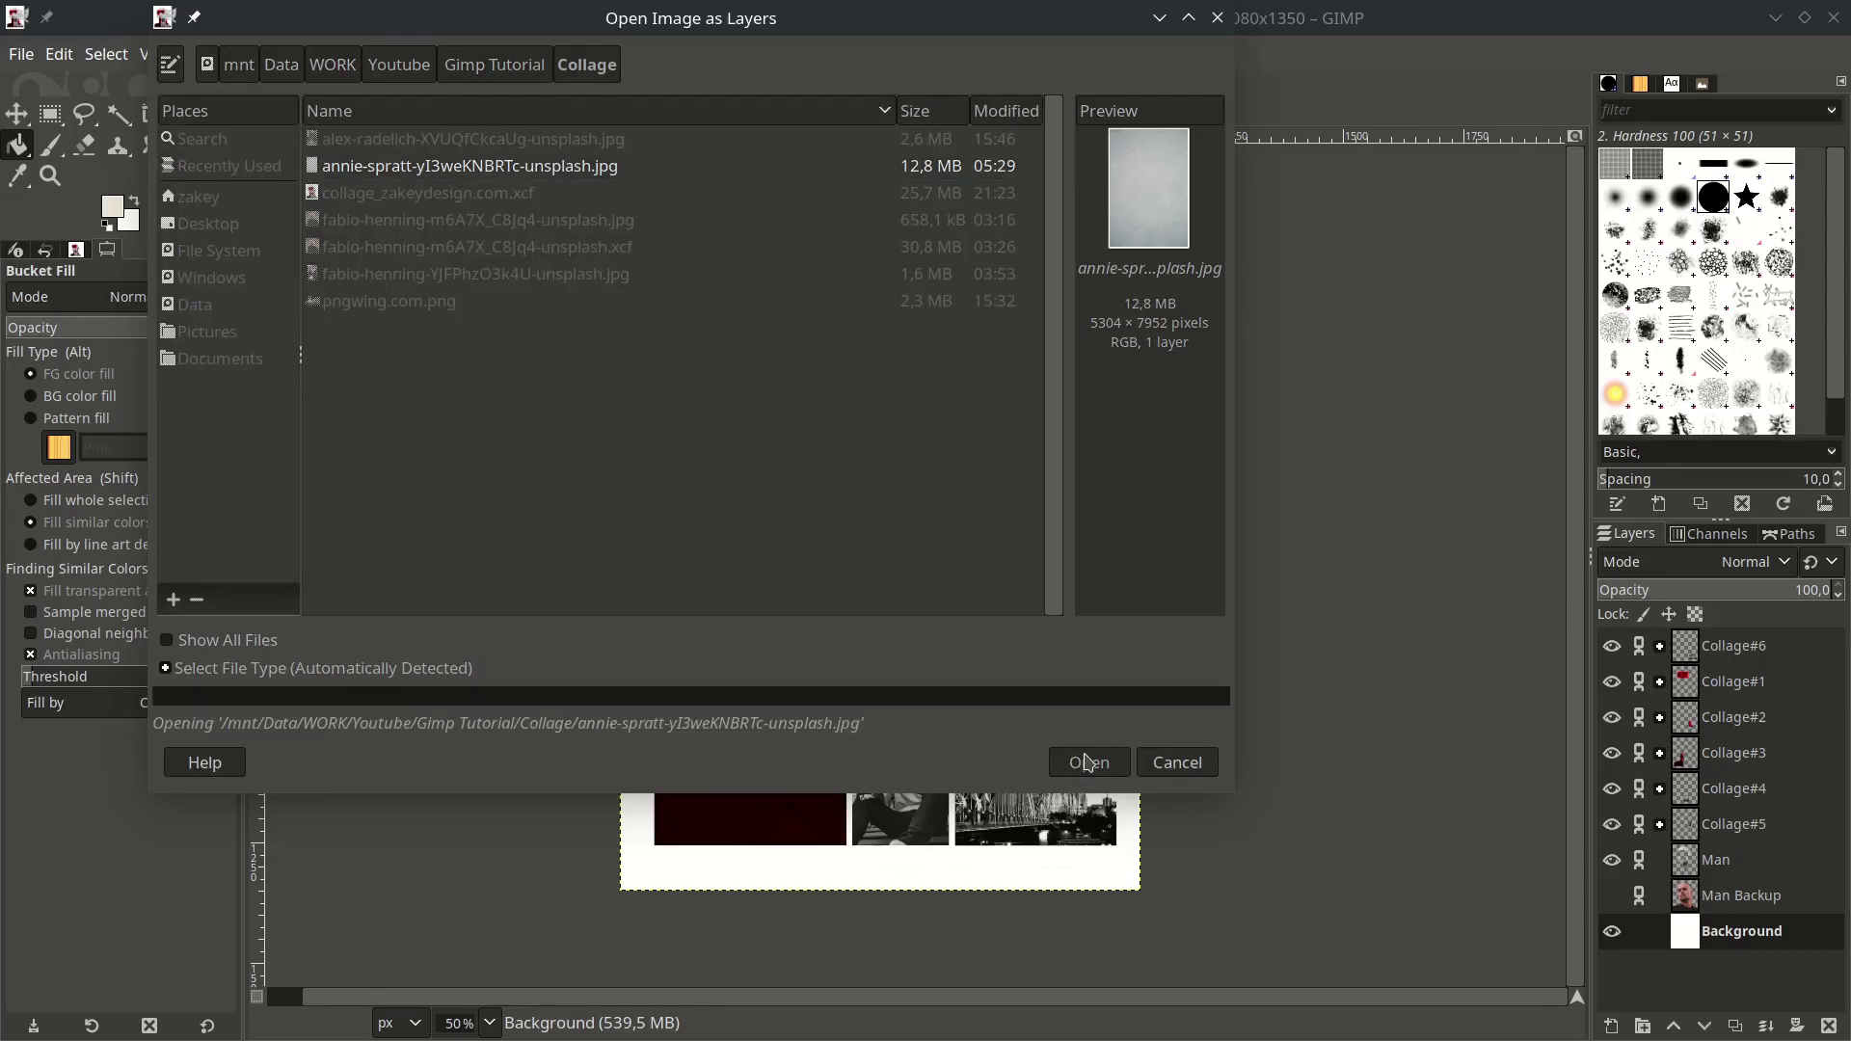
left_click(1150, 688)
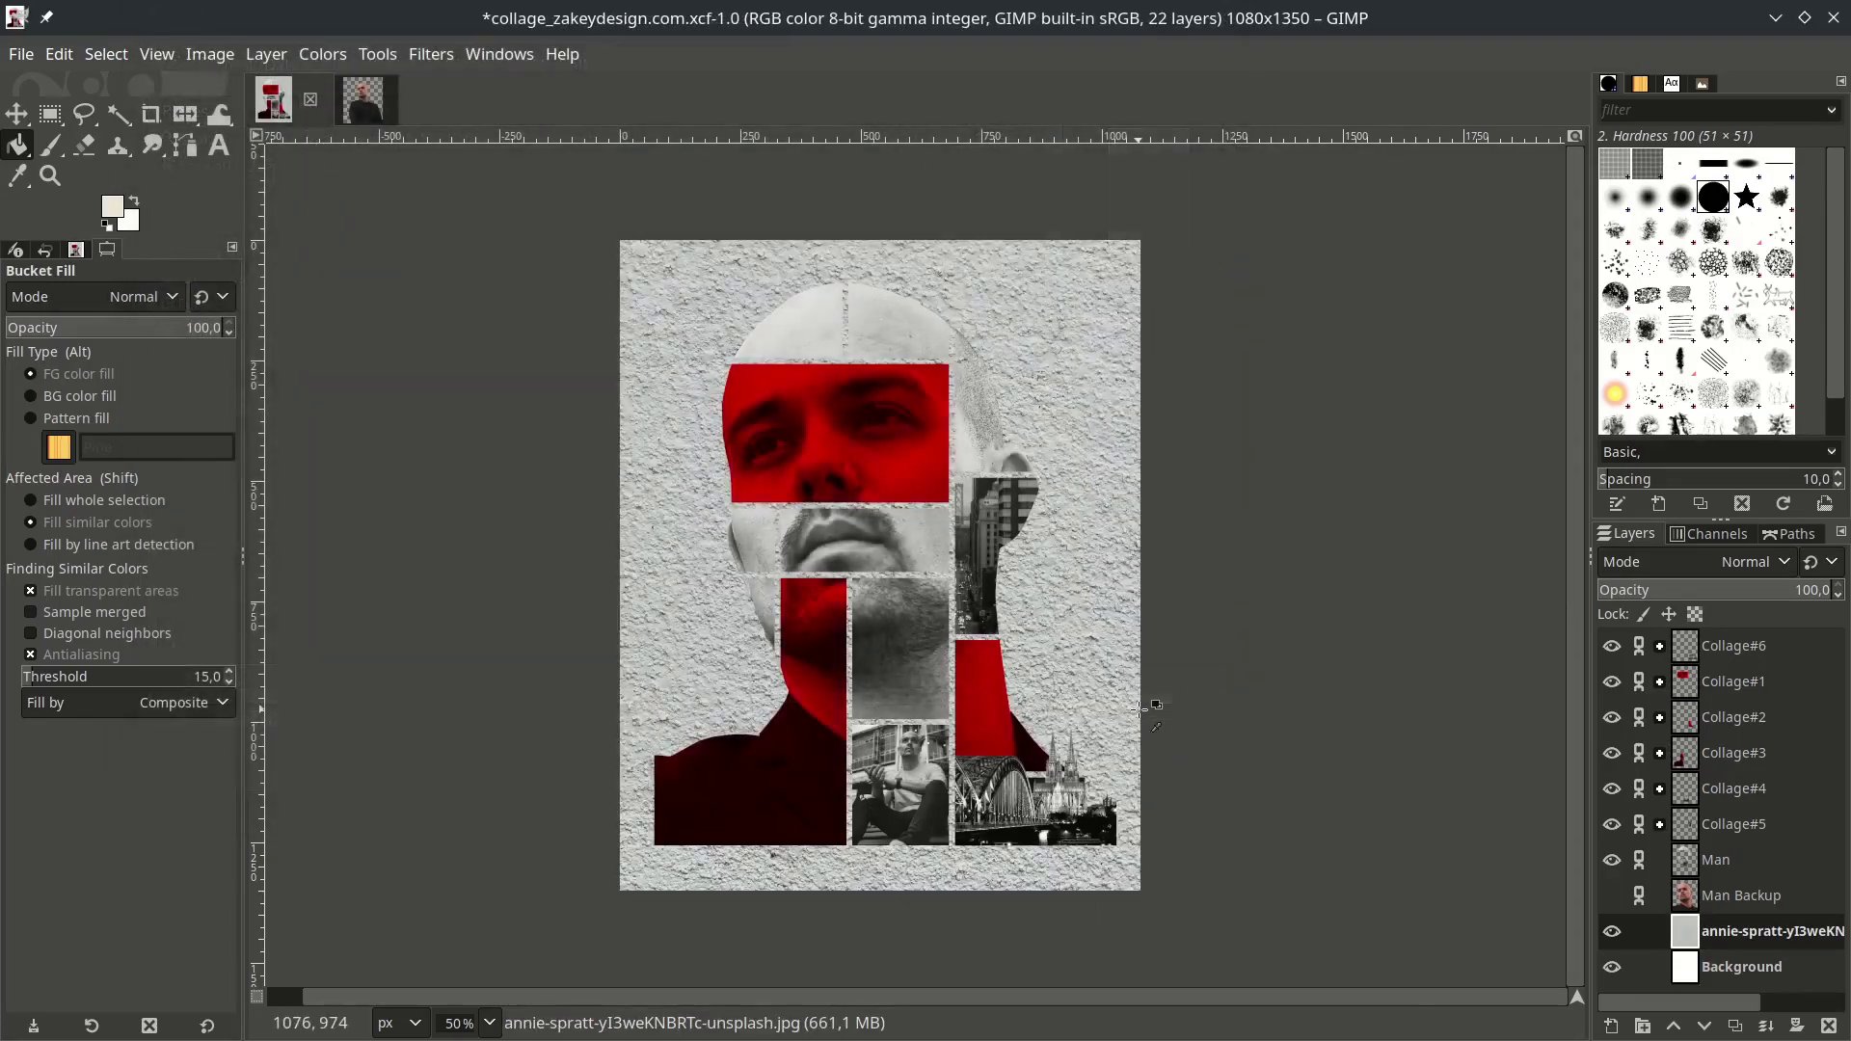
Scale the wall-texture layer down to 1101 × 1651 px and position it to cover the whole canvas.
scroll(1153, 702, "down", 4)
key("shift+s")
left_click_drag(1154, 775, 657, 160)
scroll(975, 598, "up", 2)
left_click_drag(981, 660, 950, 590)
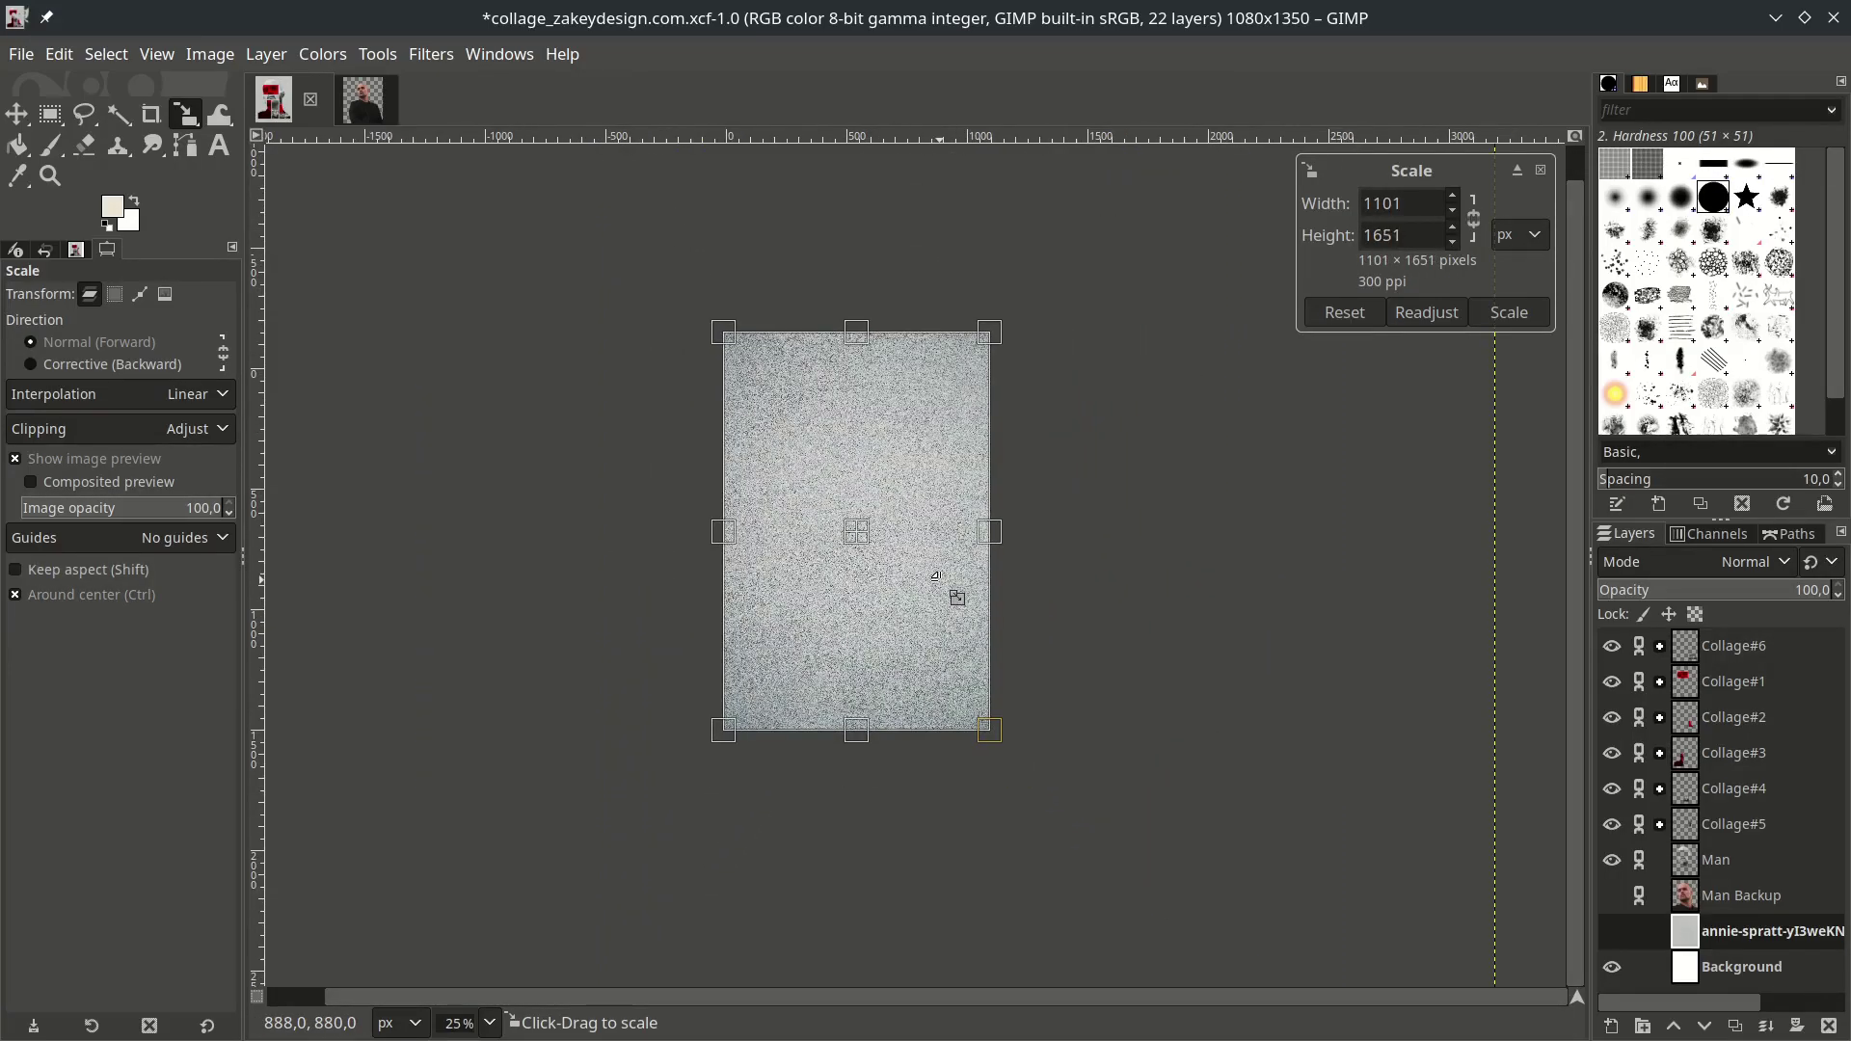
key("Return")
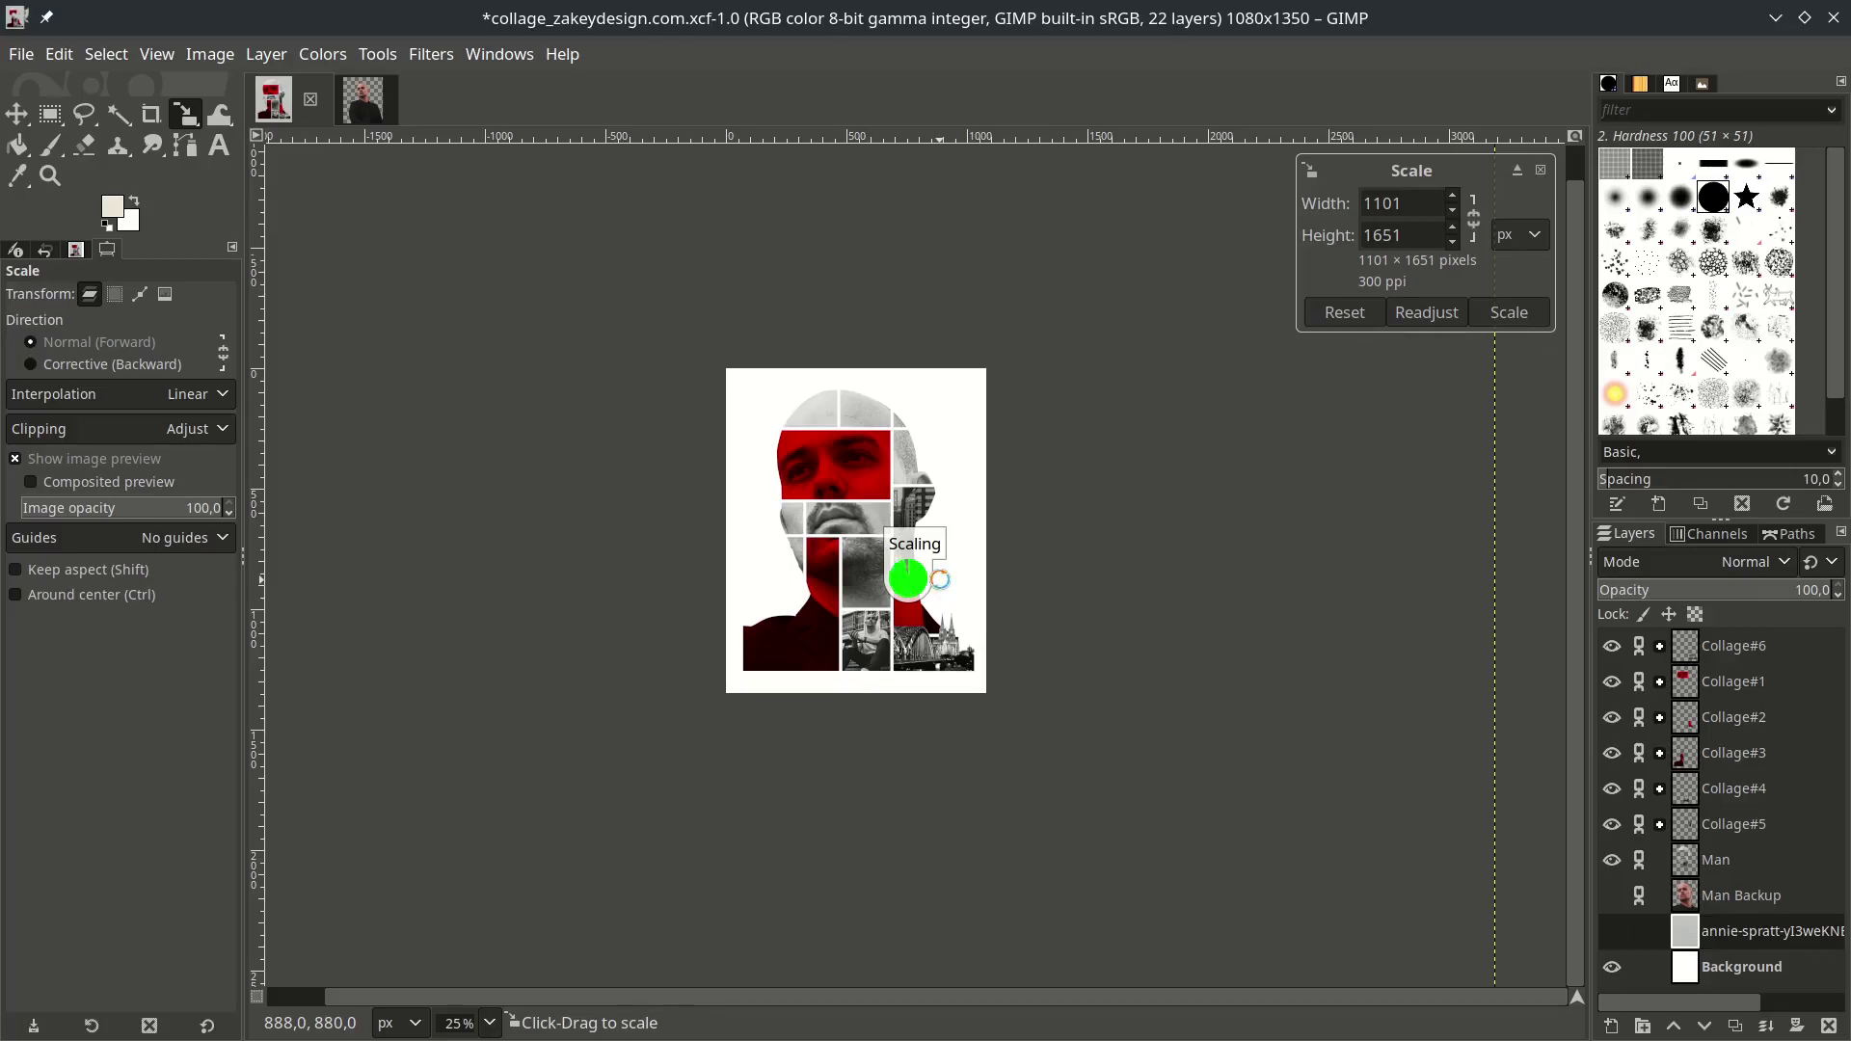
Open the Levels adjustment for the wall-texture layer.
scroll(964, 509, "up", 2)
key("ctrl+l")
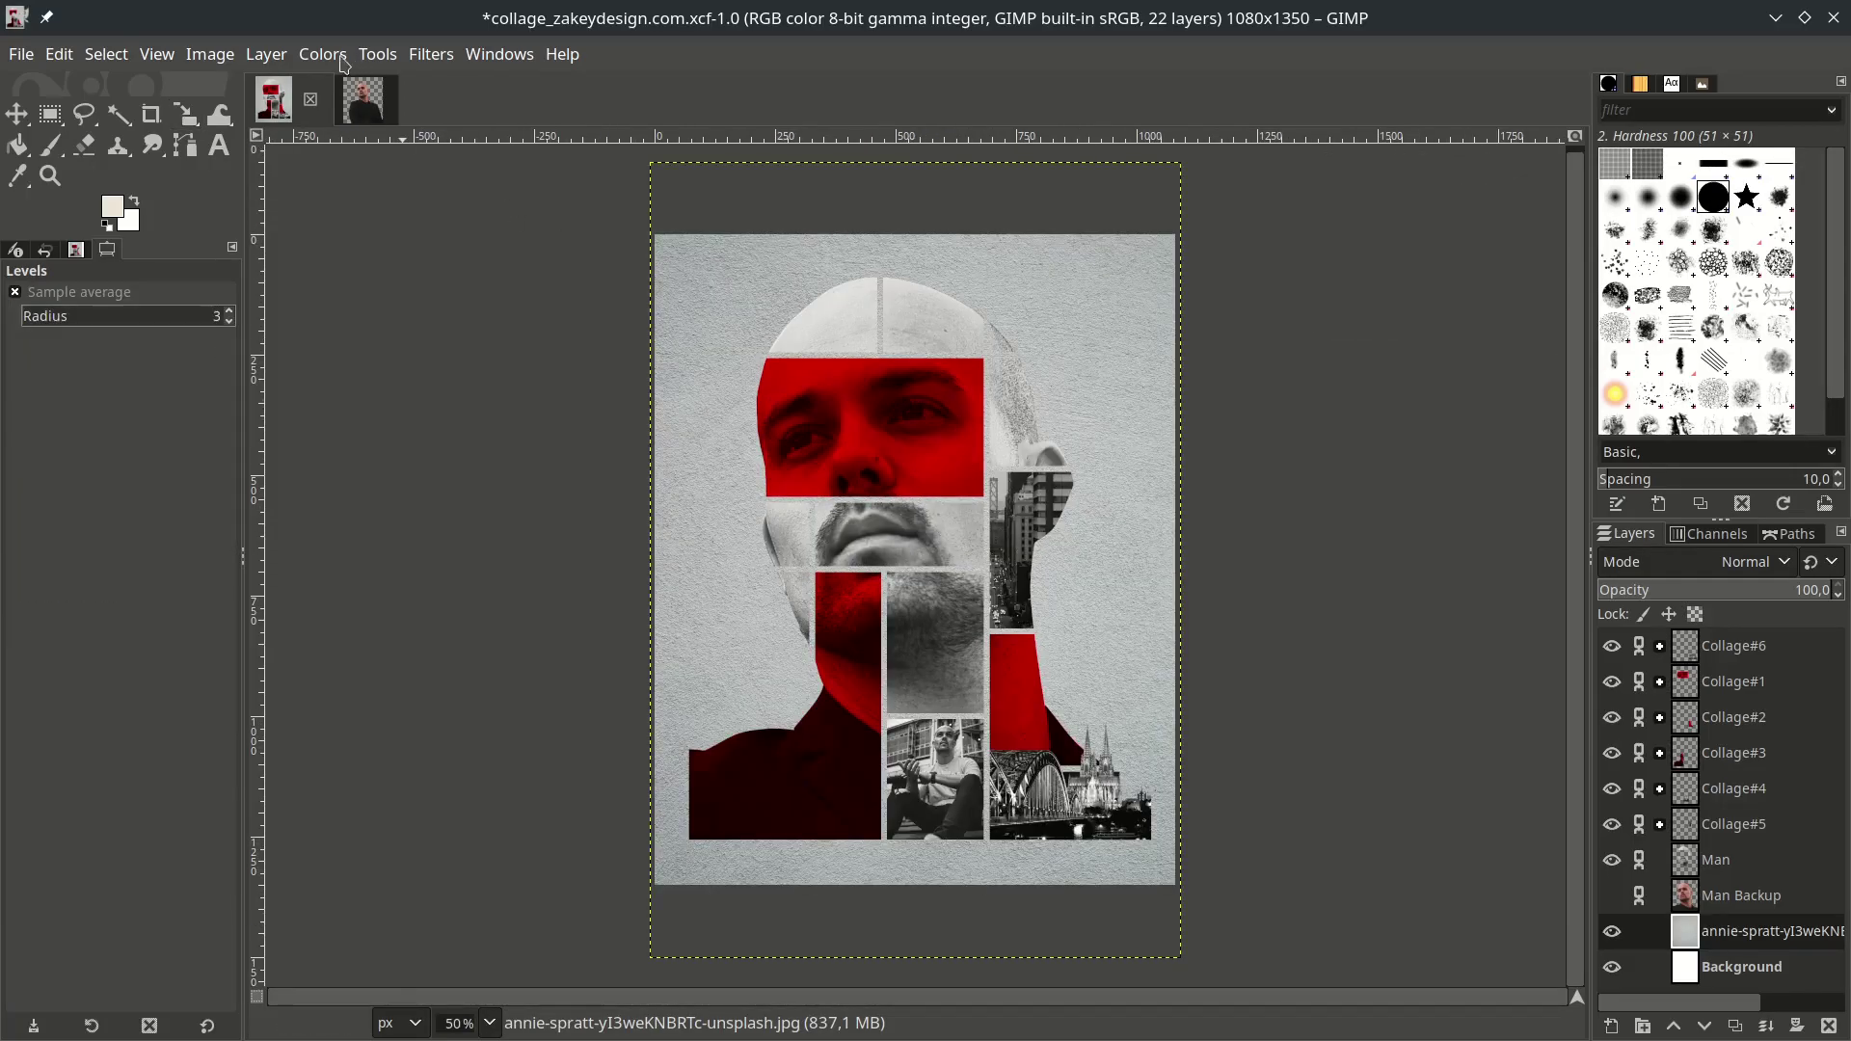